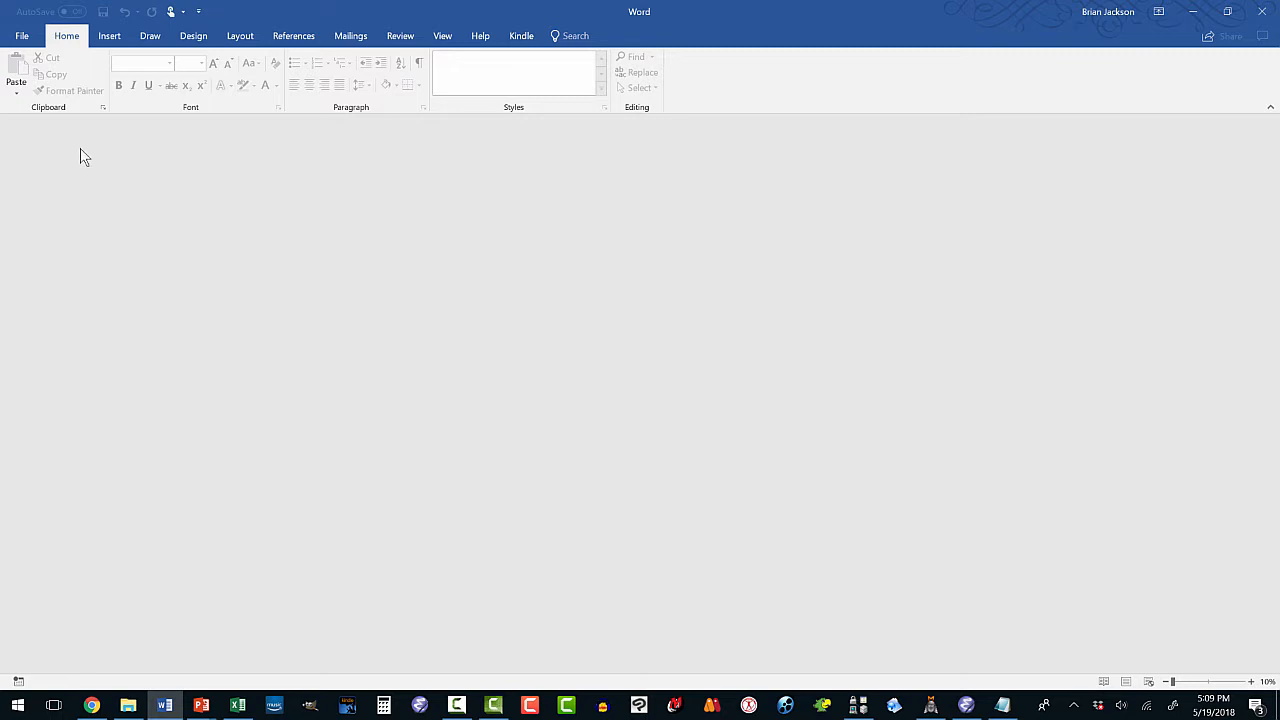
Open the sample.docx.doc manuscript from the recent documents list.
{"action": "left_click", "coordinate": [22, 38]}
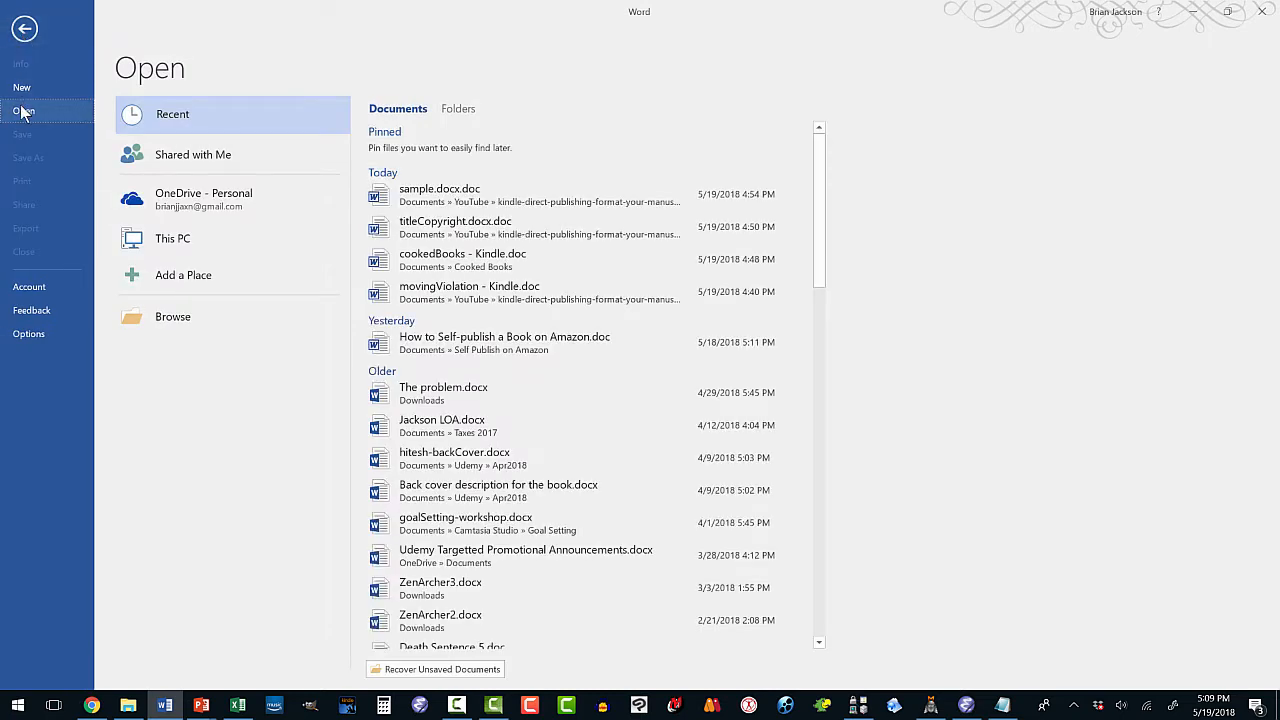
{"action": "left_click", "coordinate": [424, 200]}
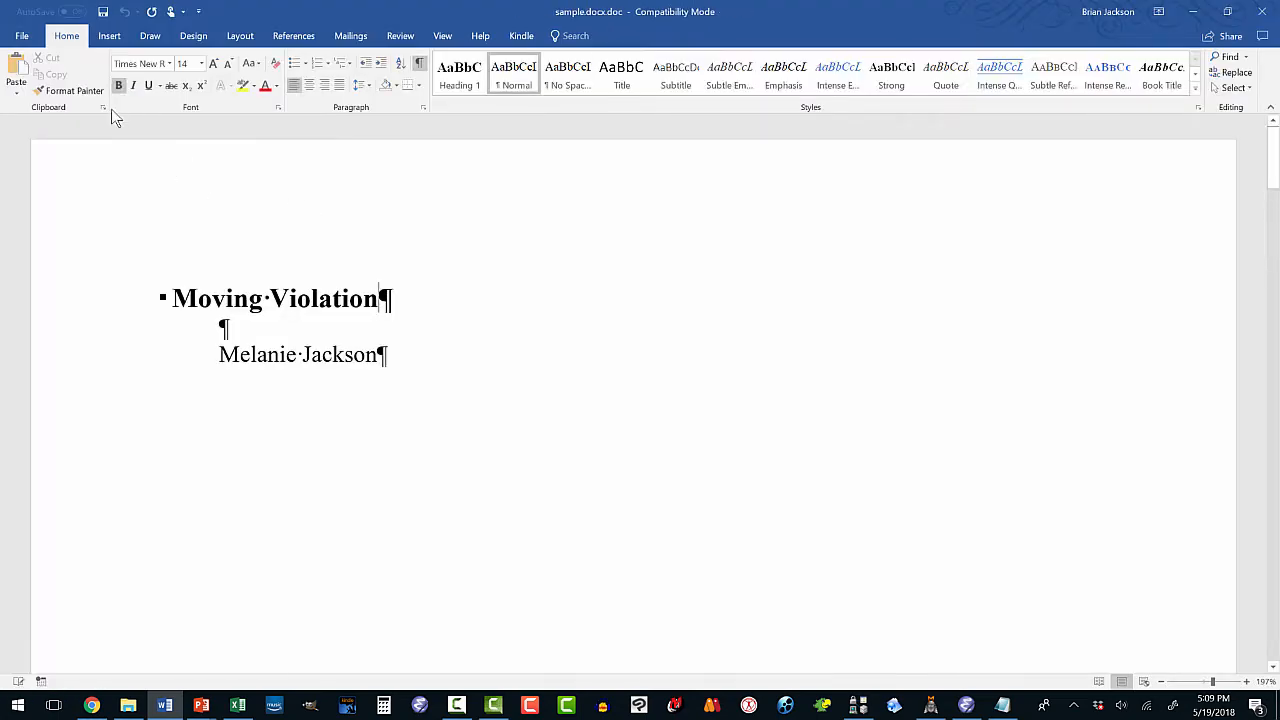
{"action": "left_click", "coordinate": [24, 37]}
Save a copy of the manuscript as sampleTraditional.docx.doc in the Sample folder.
{"action": "left_click", "coordinate": [30, 158]}
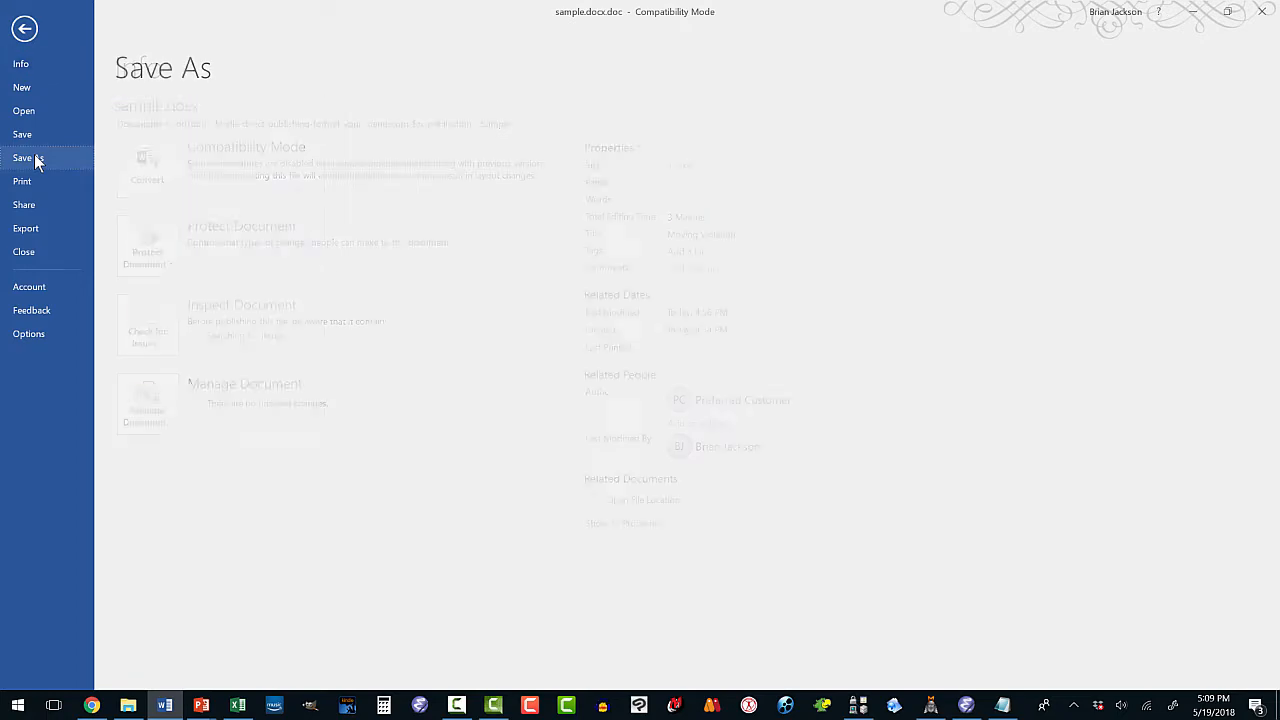
{"action": "left_click", "coordinate": [261, 312]}
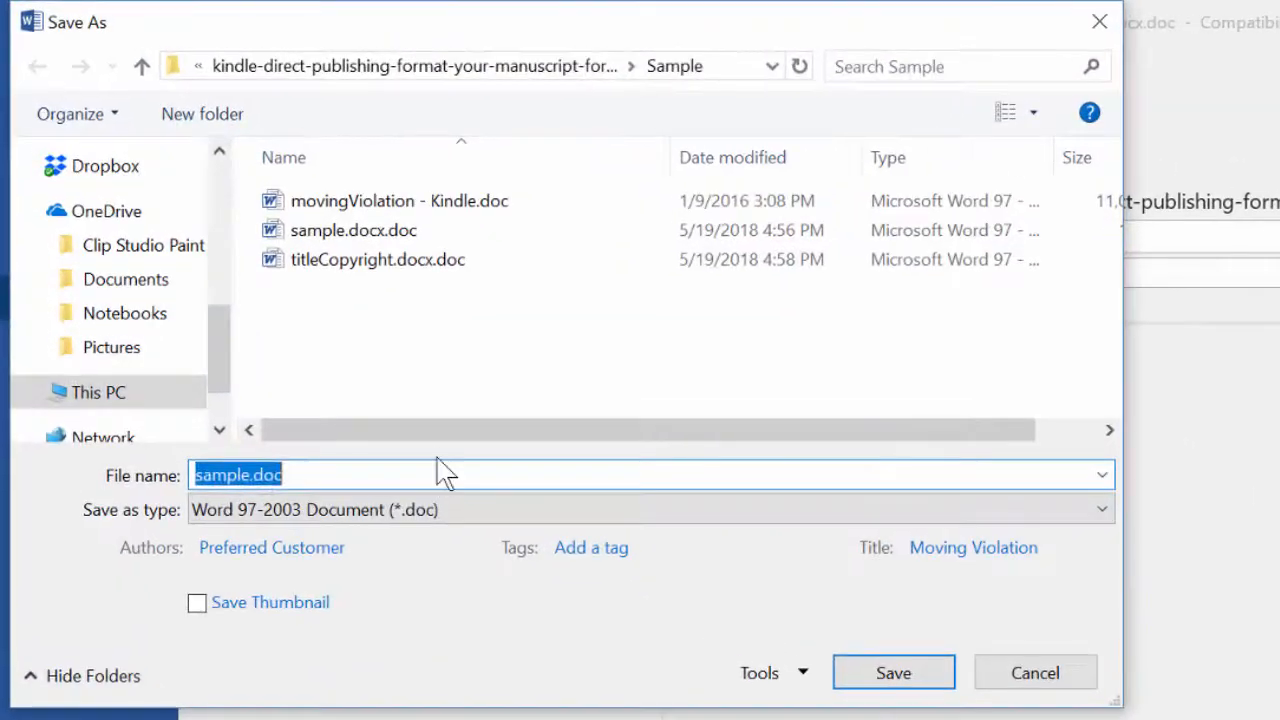
{"action": "left_click", "coordinate": [156, 282]}
{"action": "type", "text": "Tra"}
{"action": "type", "text": "i"}
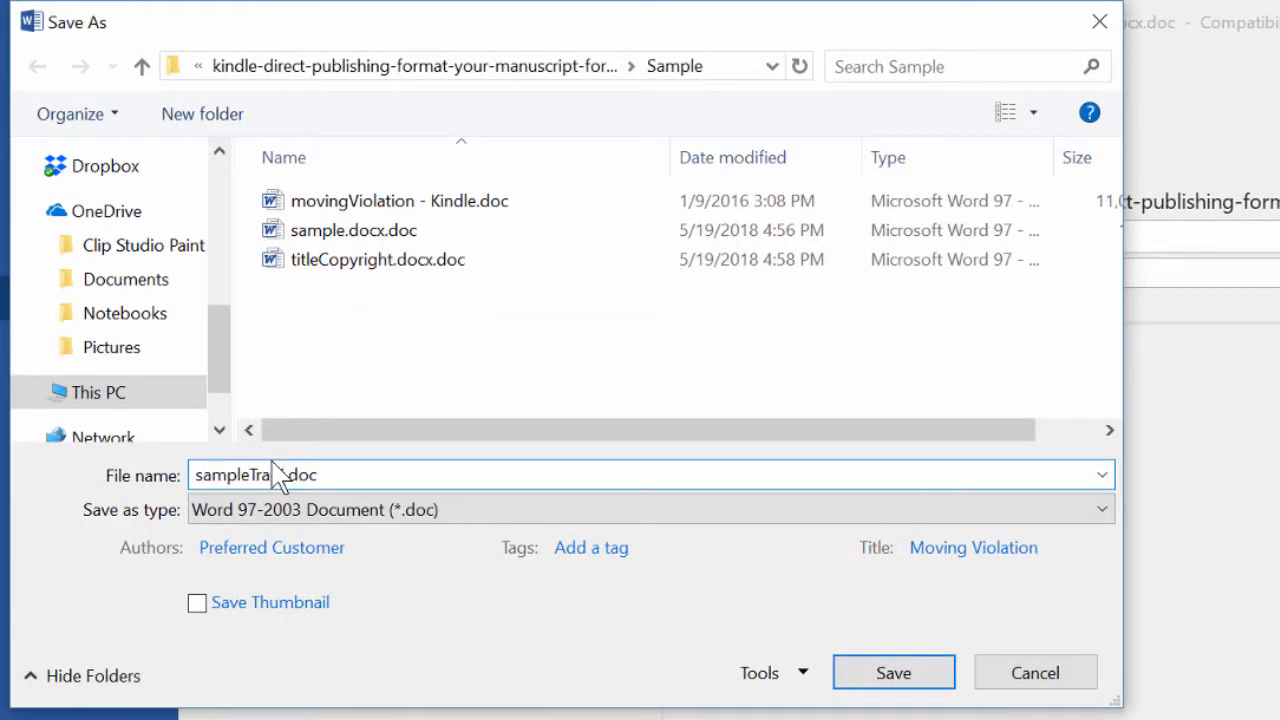
{"action": "type", "text": "ditional"}
{"action": "left_click", "coordinate": [367, 474]}
{"action": "type", "text": "x"}
{"action": "left_click", "coordinate": [895, 680]}
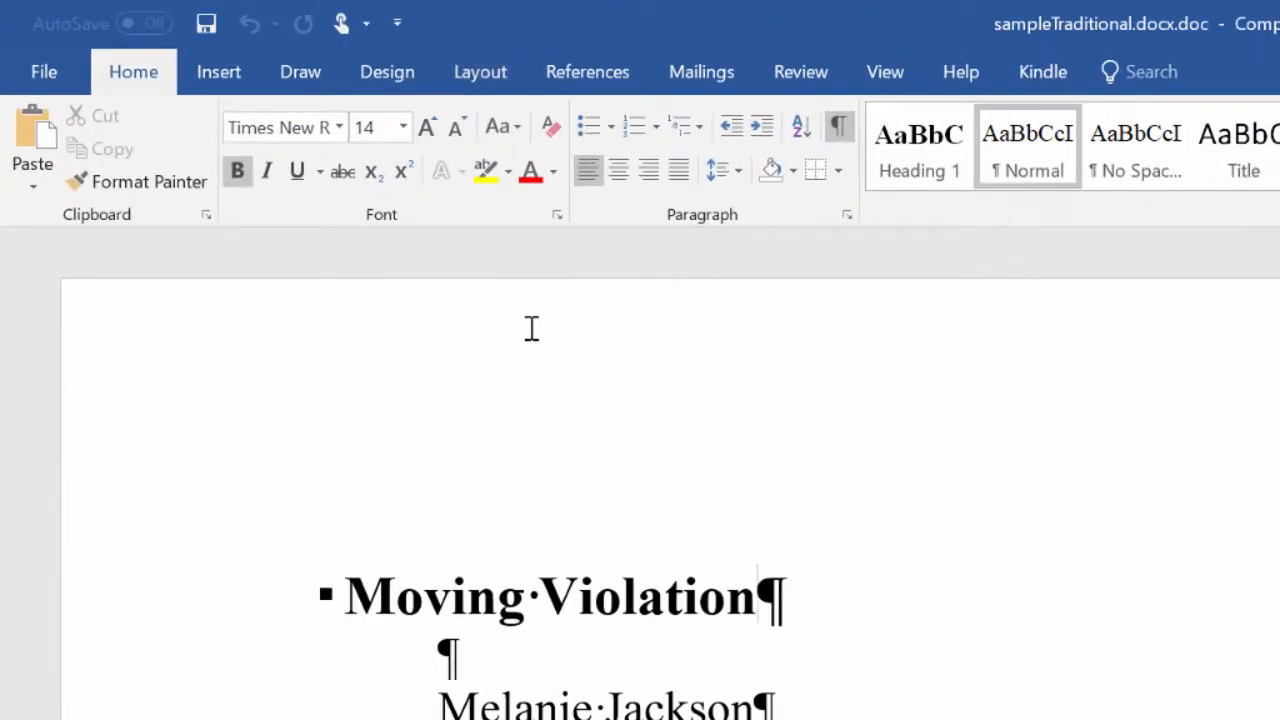
In Page Setup's custom paper size, replace the 8.5-inch width with 6 inches.
{"action": "left_click", "coordinate": [476, 72]}
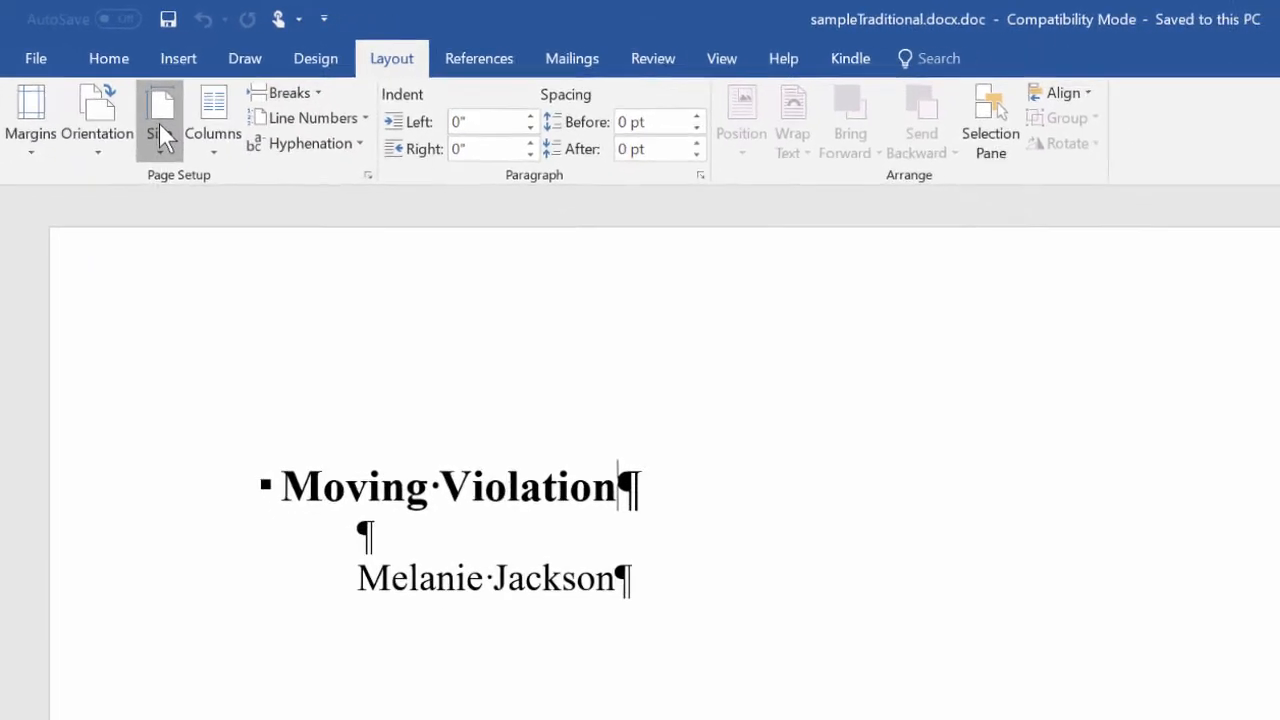
{"action": "left_click", "coordinate": [160, 122]}
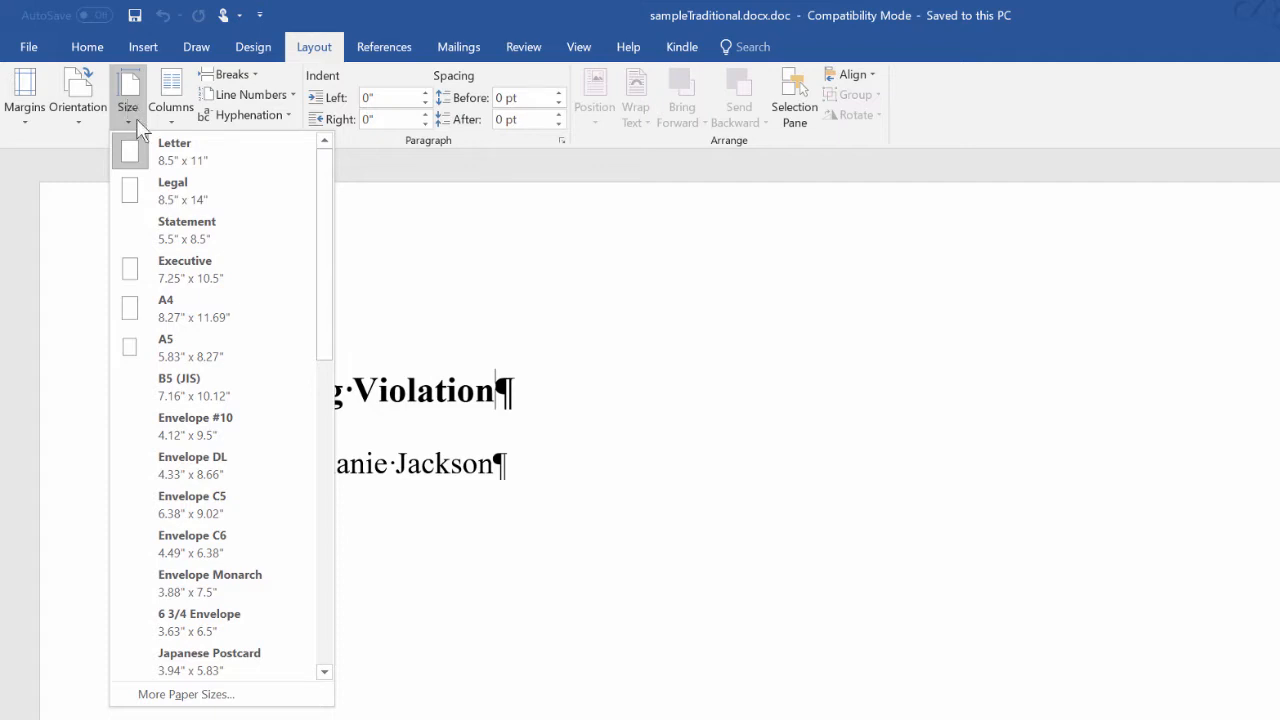
{"action": "left_click", "coordinate": [208, 697]}
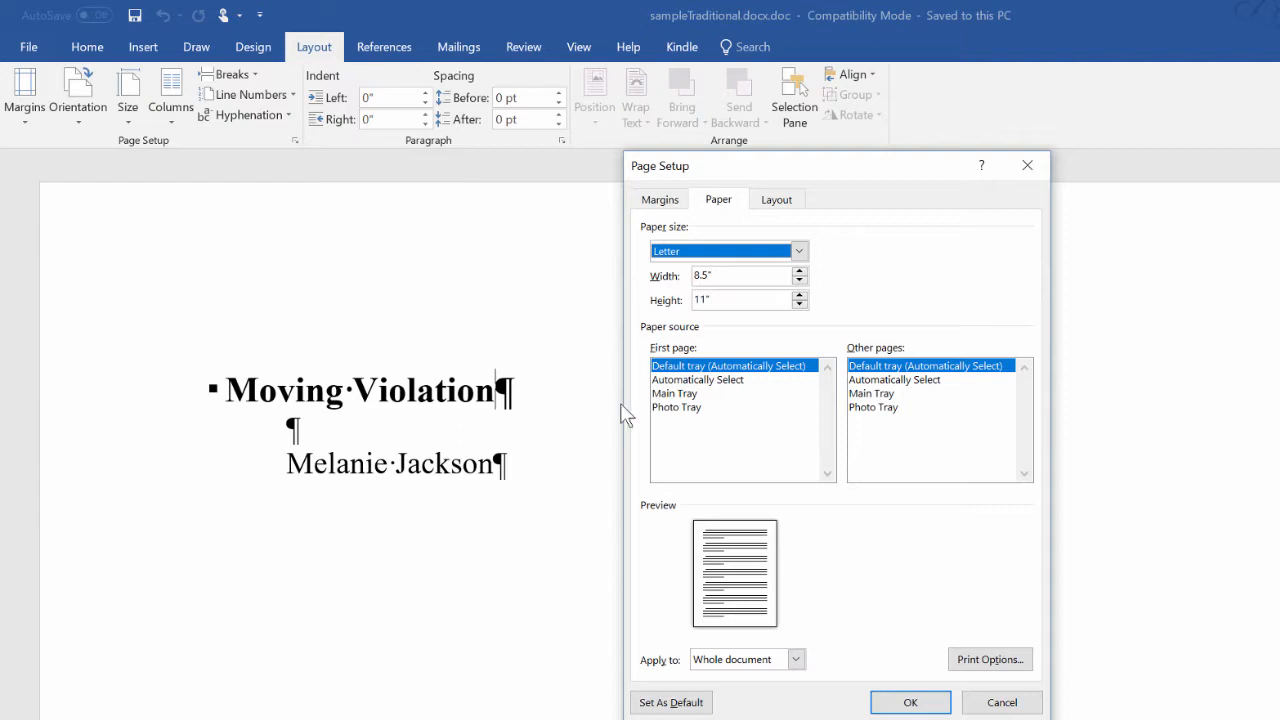
{"action": "left_click", "coordinate": [706, 276]}
{"action": "left_click_drag", "start_coordinate": [706, 276], "coordinate": [686, 308]}
{"action": "type", "text": "6"}
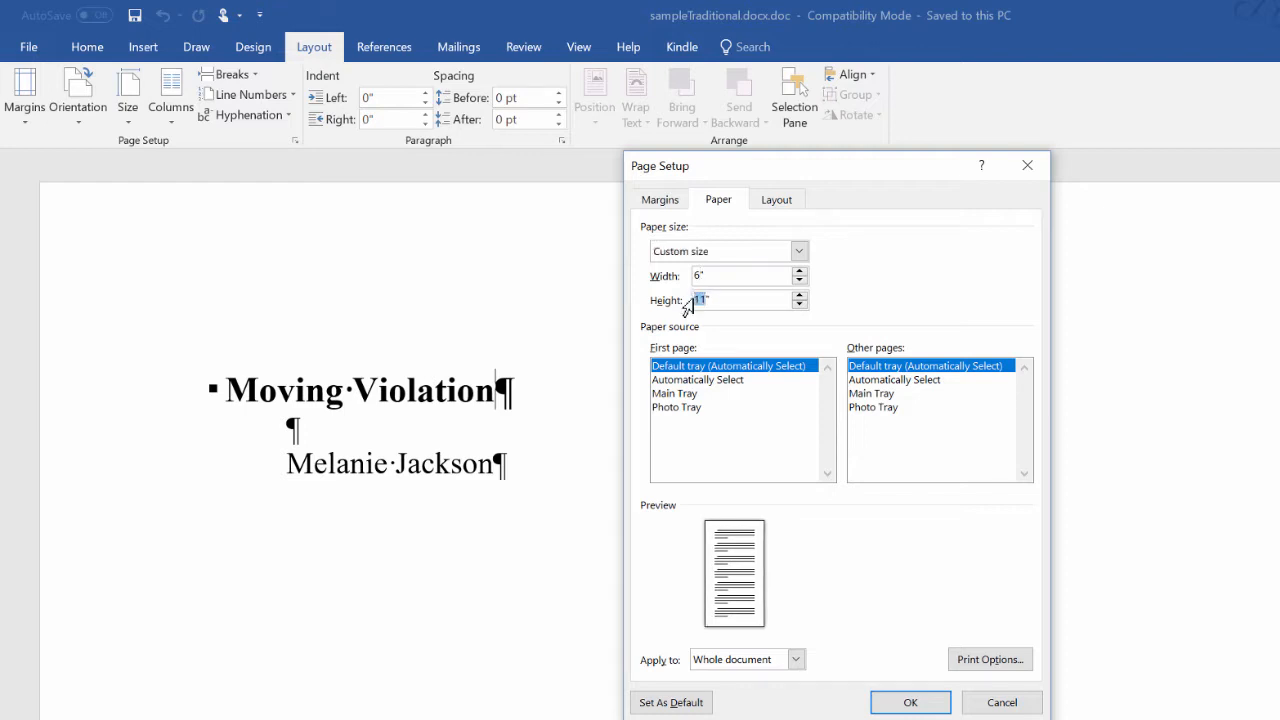
{"action": "type", "text": "9"}
Set top, left, bottom and right margins to 0.75 inch and apply the page setup.
{"action": "left_click", "coordinate": [668, 203]}
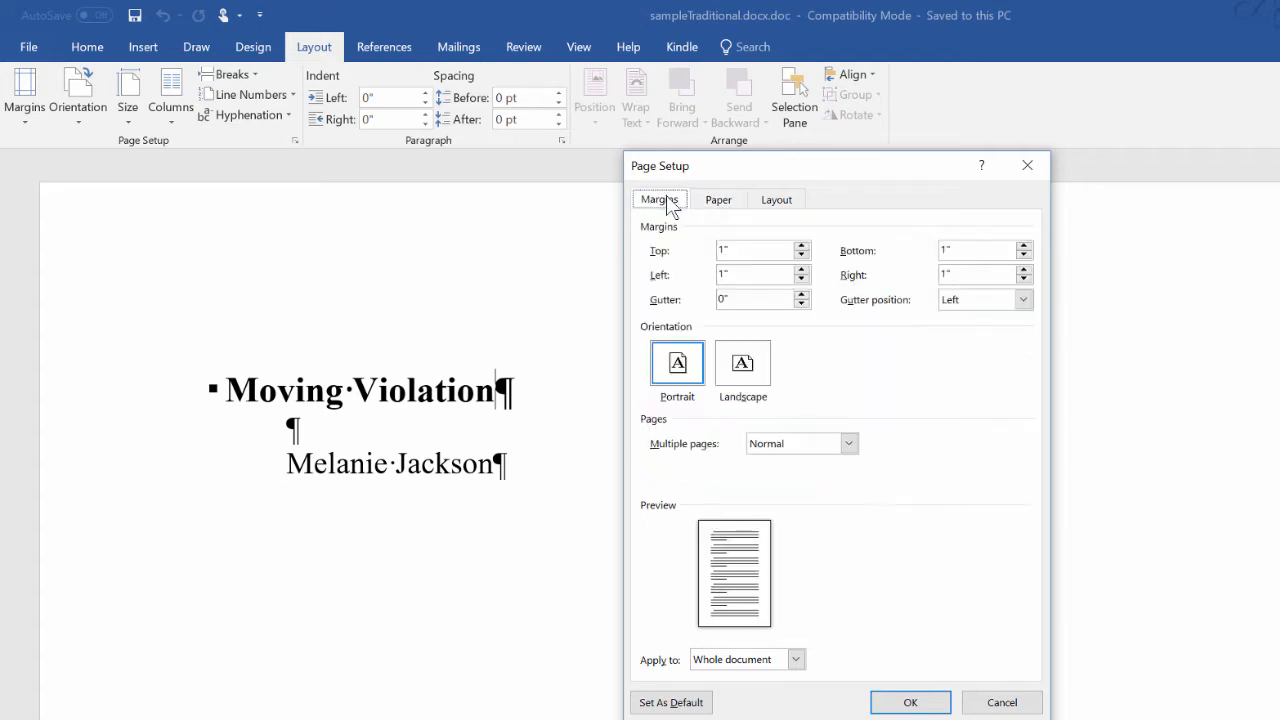
{"action": "left_click", "coordinate": [723, 250]}
{"action": "double_click", "coordinate": [718, 250]}
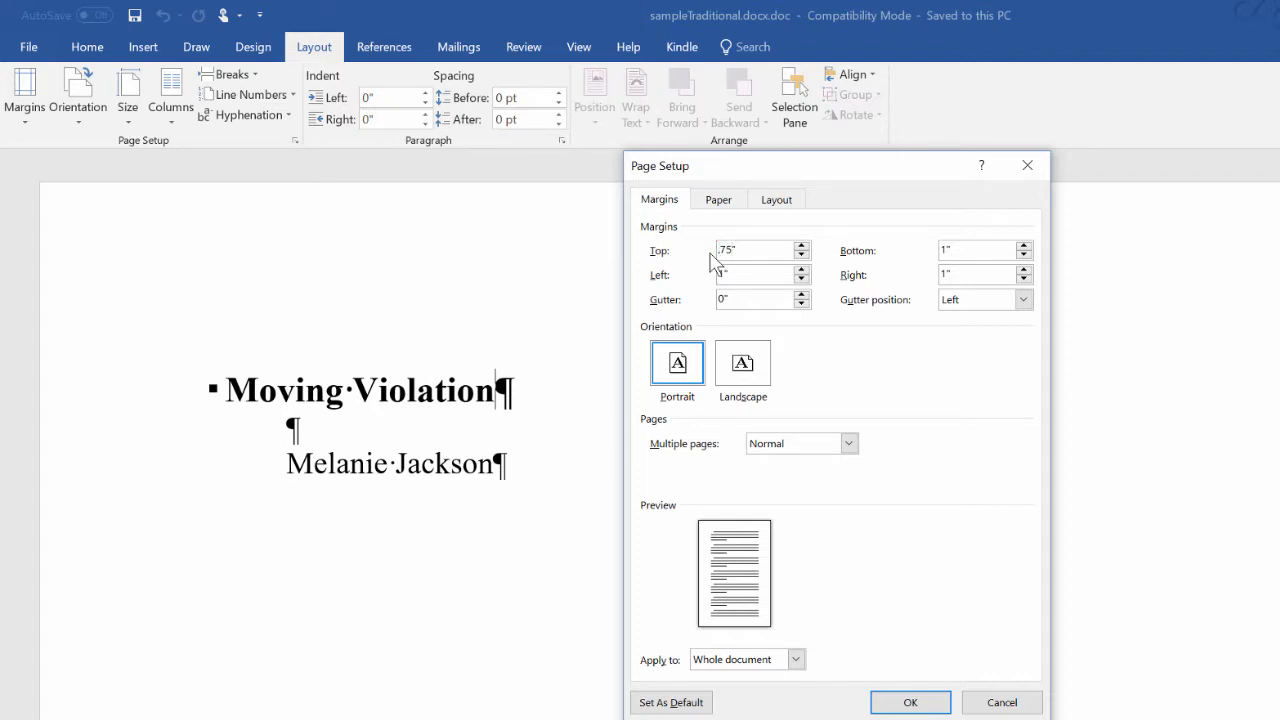
{"action": "left_click", "coordinate": [726, 274]}
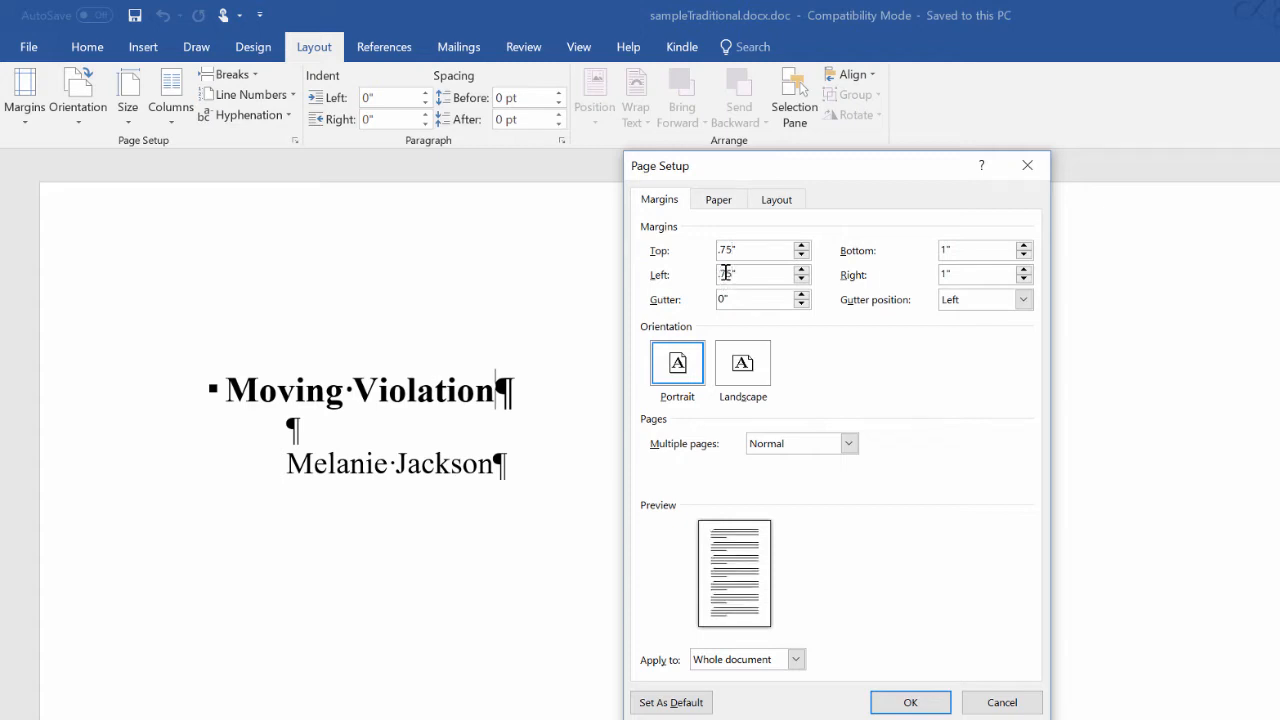
{"action": "left_click", "coordinate": [945, 247]}
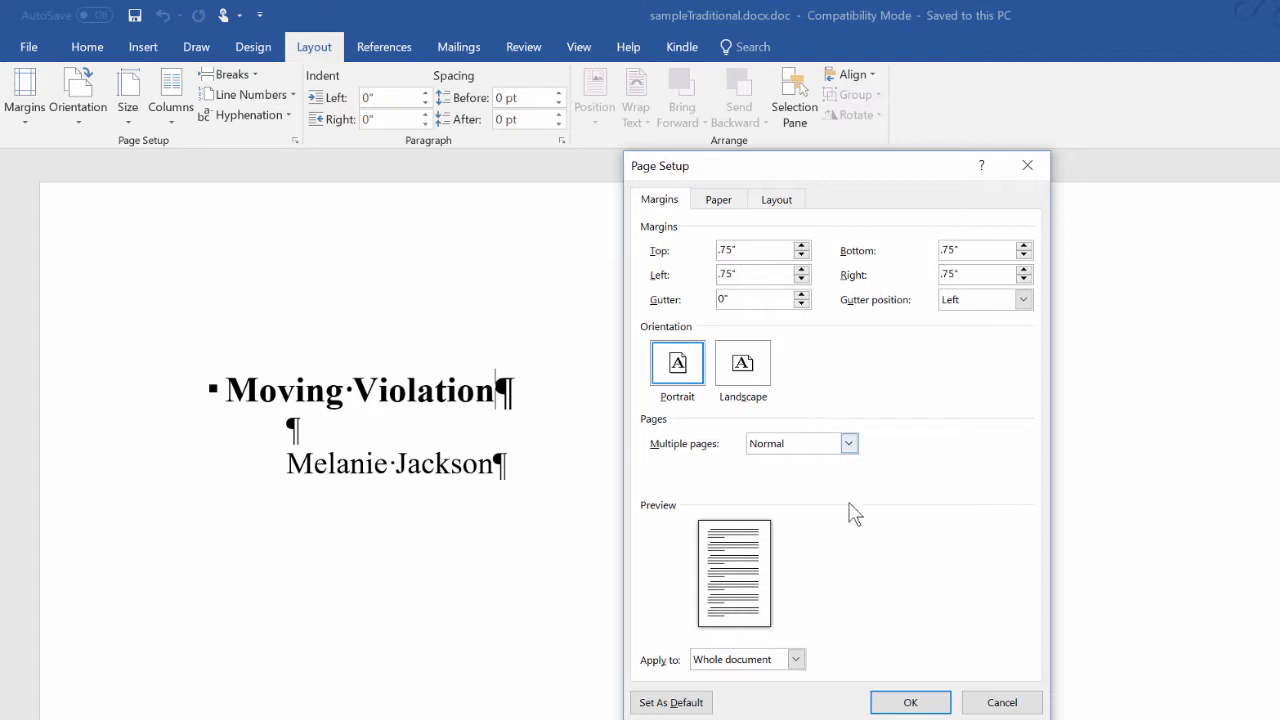
{"action": "left_click", "coordinate": [906, 700]}
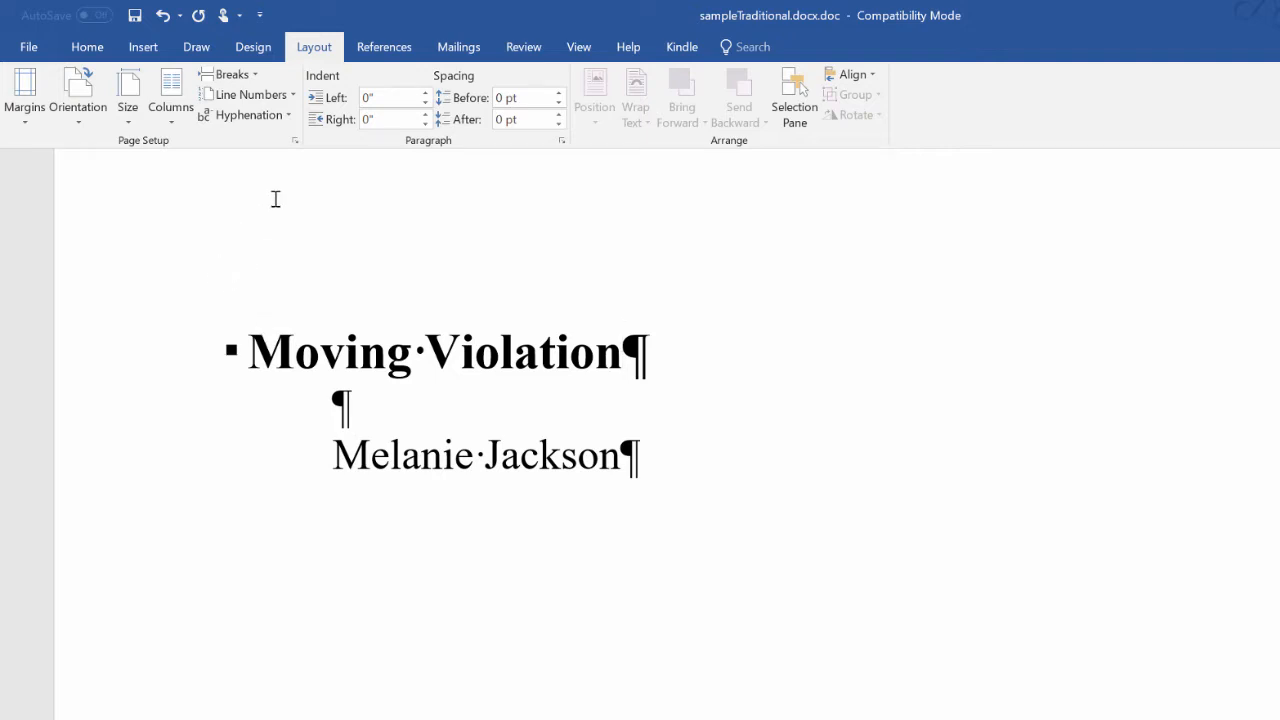
{"action": "left_click", "coordinate": [84, 47]}
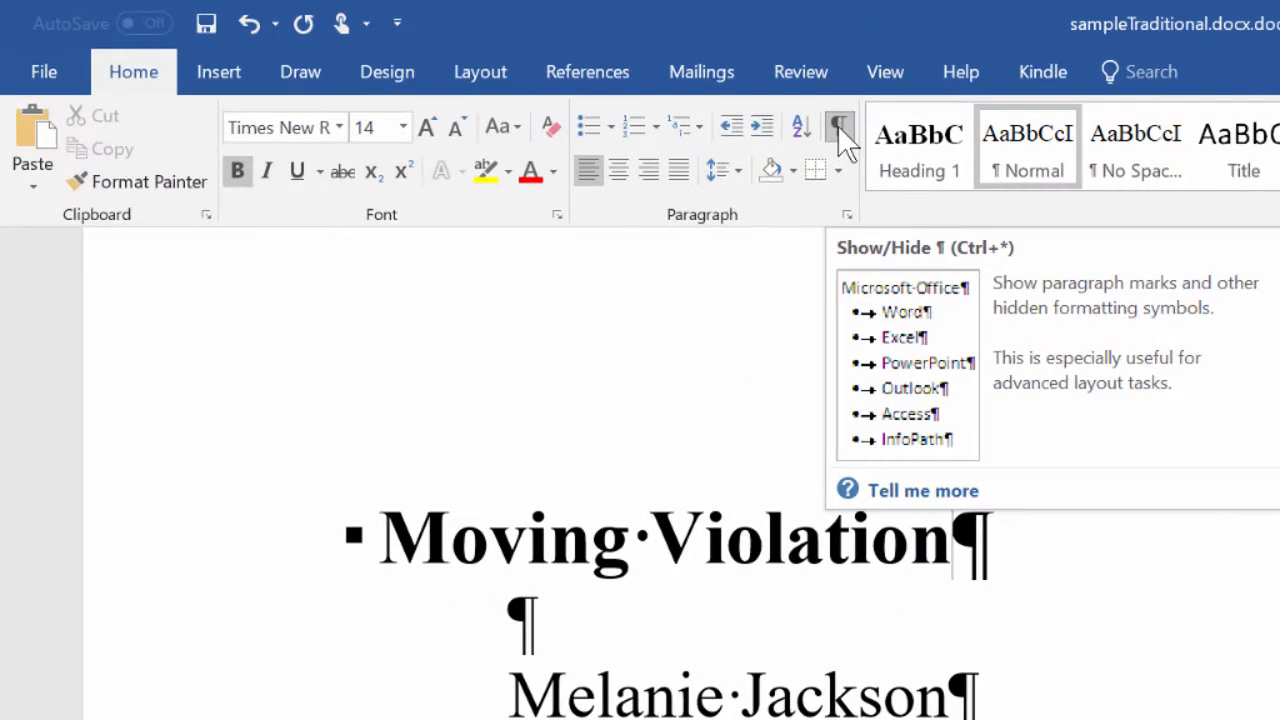
{"action": "left_click", "coordinate": [838, 126]}
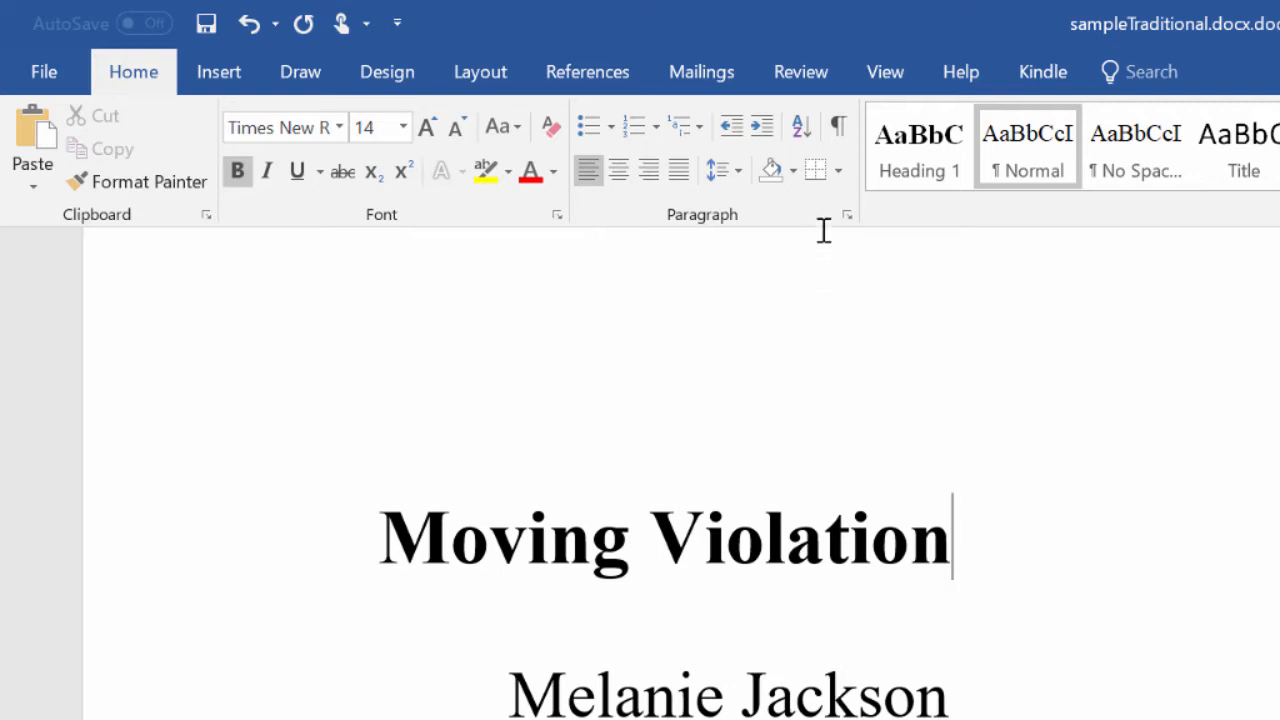
{"action": "left_click", "coordinate": [836, 124]}
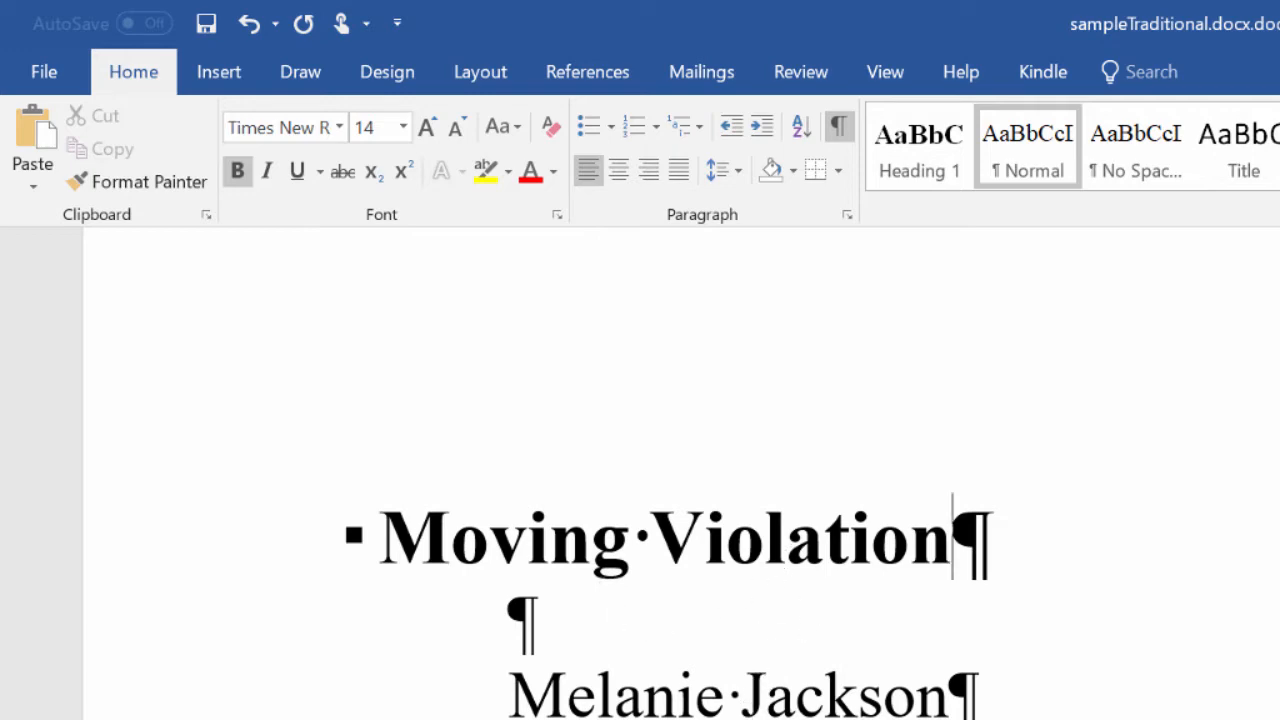
{"action": "scroll", "coordinate": [611, 634], "scroll_direction": "down", "scroll_amount": 15}
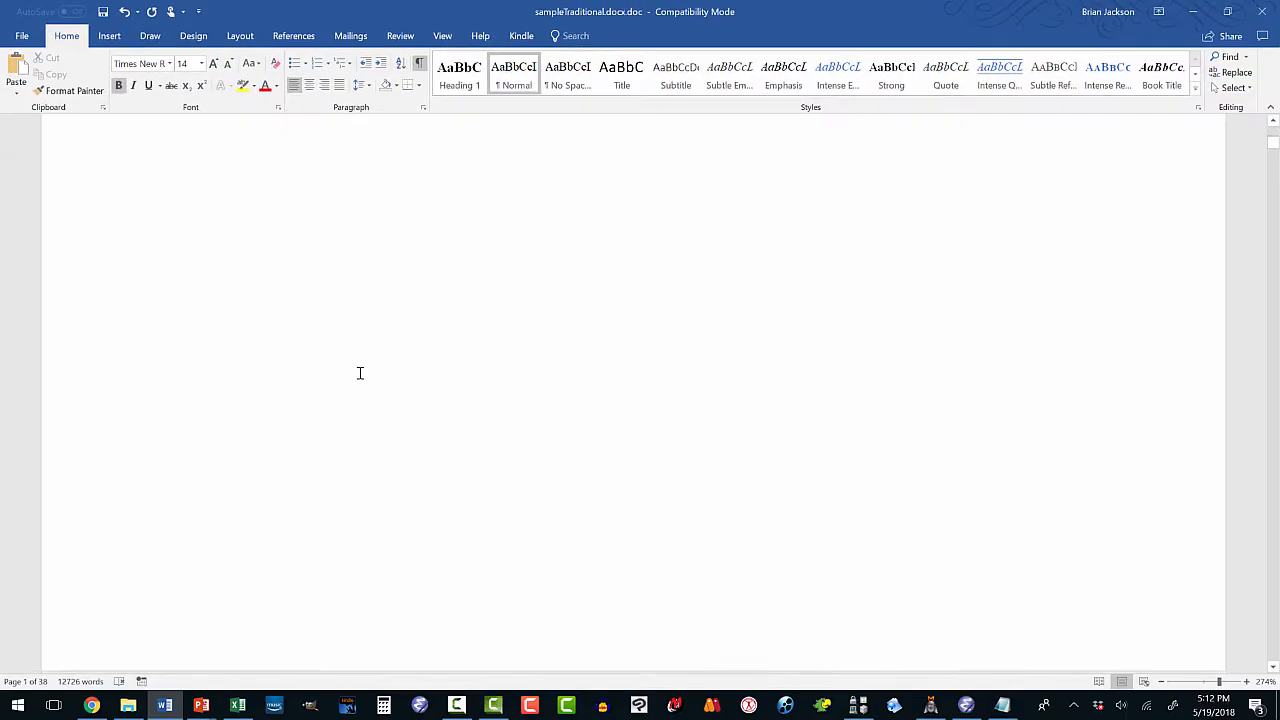
{"action": "scroll", "coordinate": [360, 373], "scroll_direction": "down", "scroll_amount": 12}
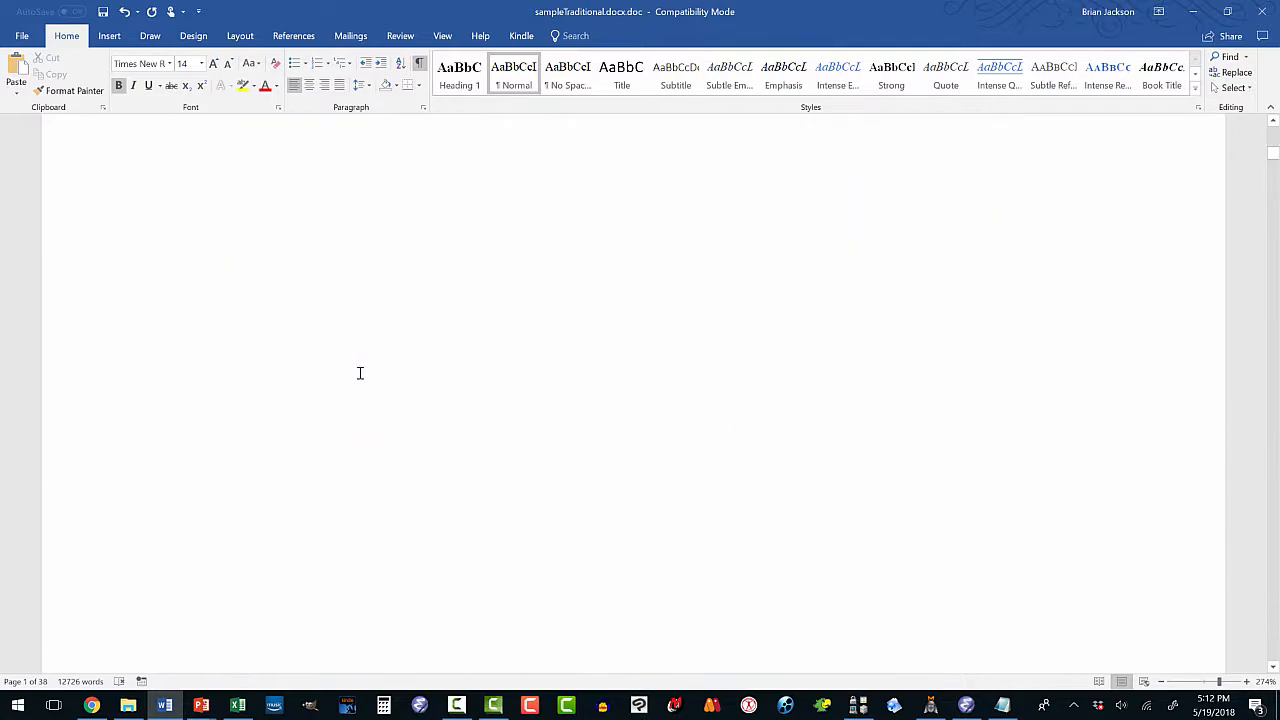
{"action": "scroll", "coordinate": [360, 373], "scroll_direction": "down", "scroll_amount": 8}
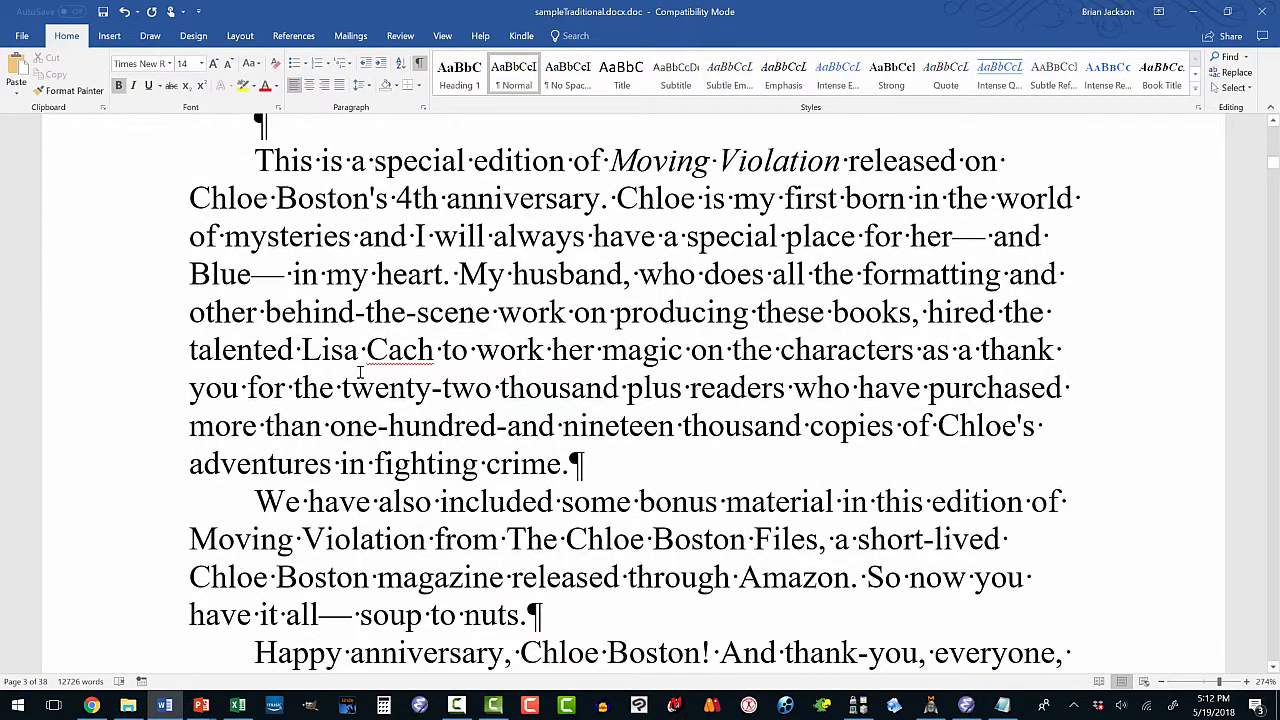
{"action": "scroll", "coordinate": [268, 252], "scroll_direction": "up", "scroll_amount": 1}
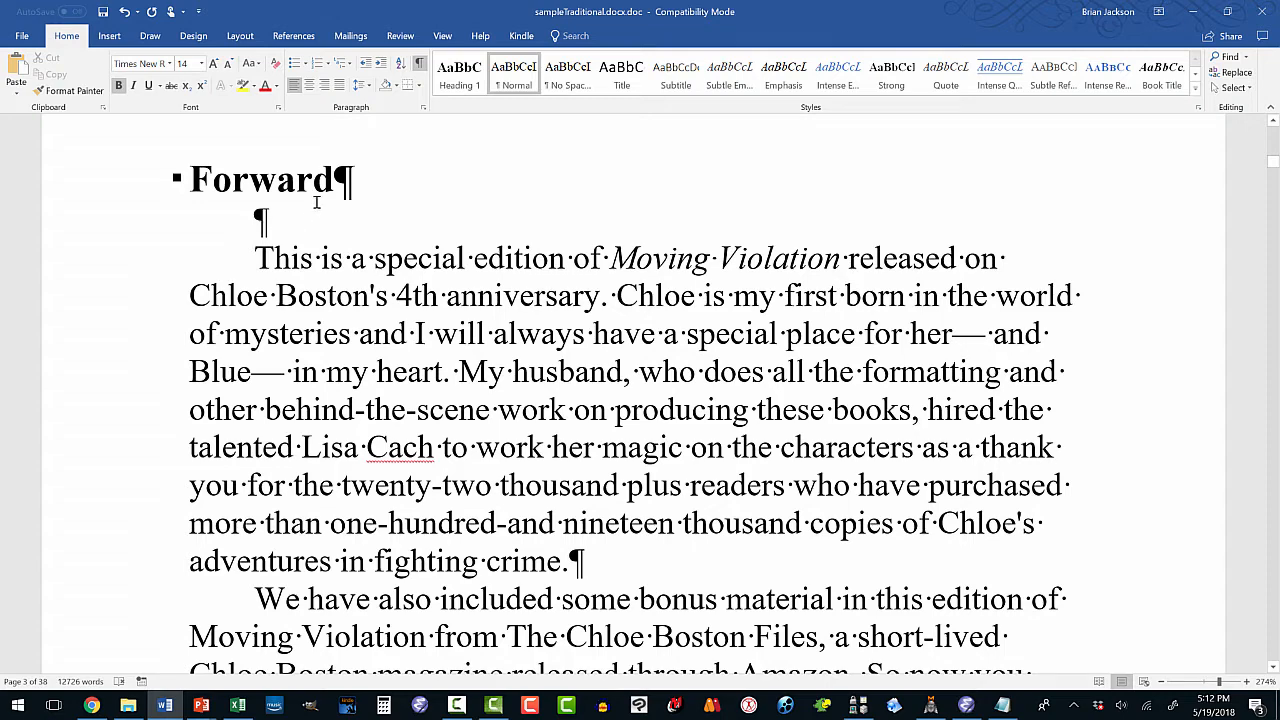
{"action": "scroll", "coordinate": [306, 225], "scroll_direction": "down", "scroll_amount": 2}
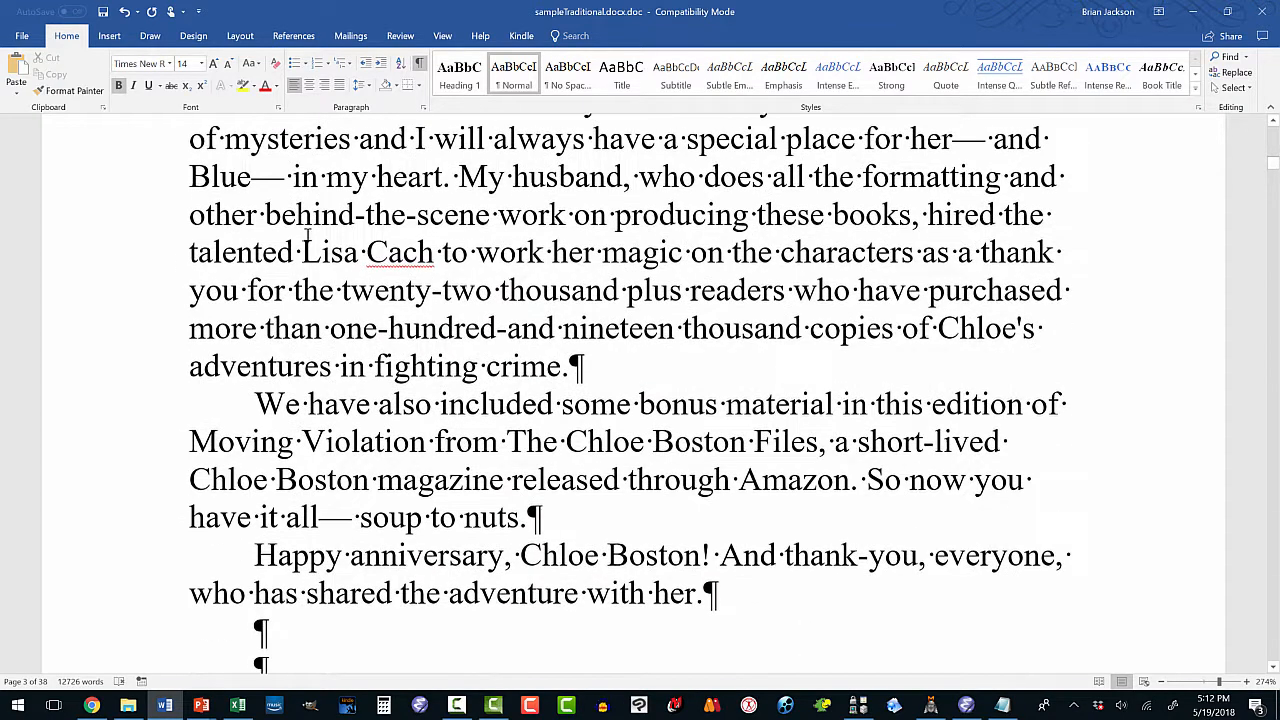
{"action": "scroll", "coordinate": [307, 234], "scroll_direction": "down", "scroll_amount": 5}
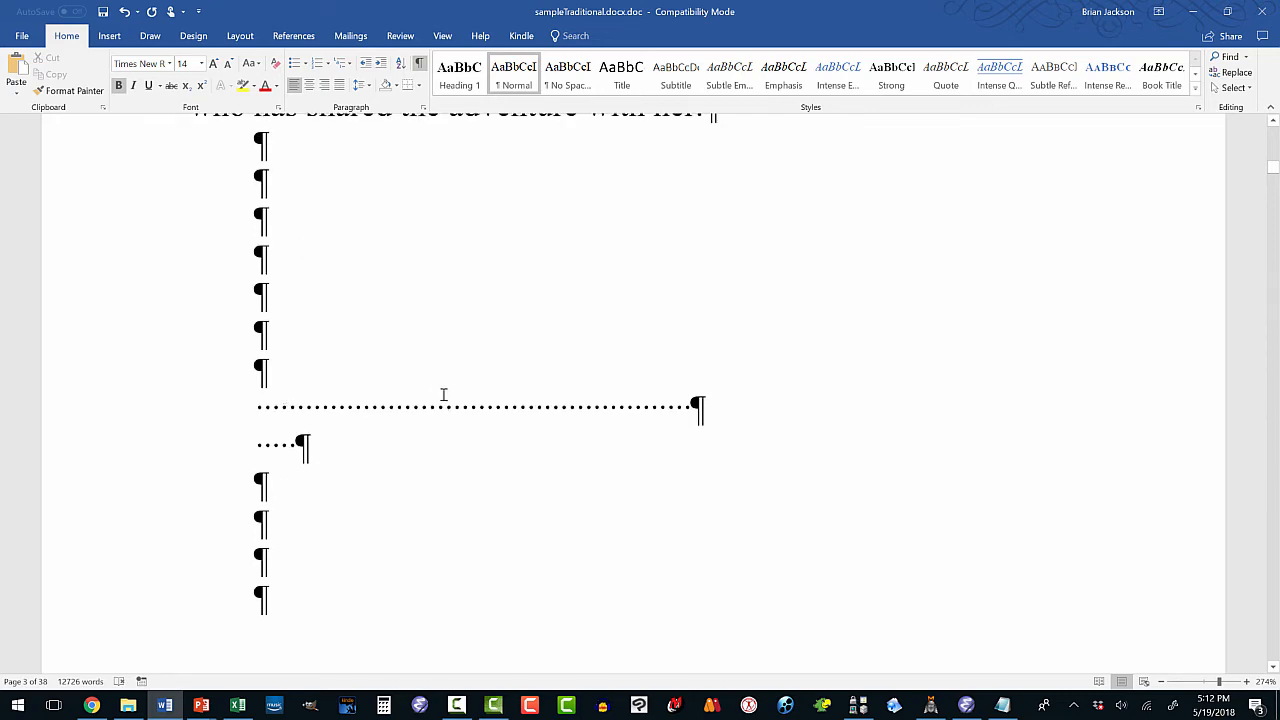
{"action": "scroll", "coordinate": [423, 389], "scroll_direction": "up", "scroll_amount": 2}
{"action": "scroll", "coordinate": [421, 388], "scroll_direction": "down", "scroll_amount": 2}
{"action": "scroll", "coordinate": [288, 326], "scroll_direction": "up", "scroll_amount": 10}
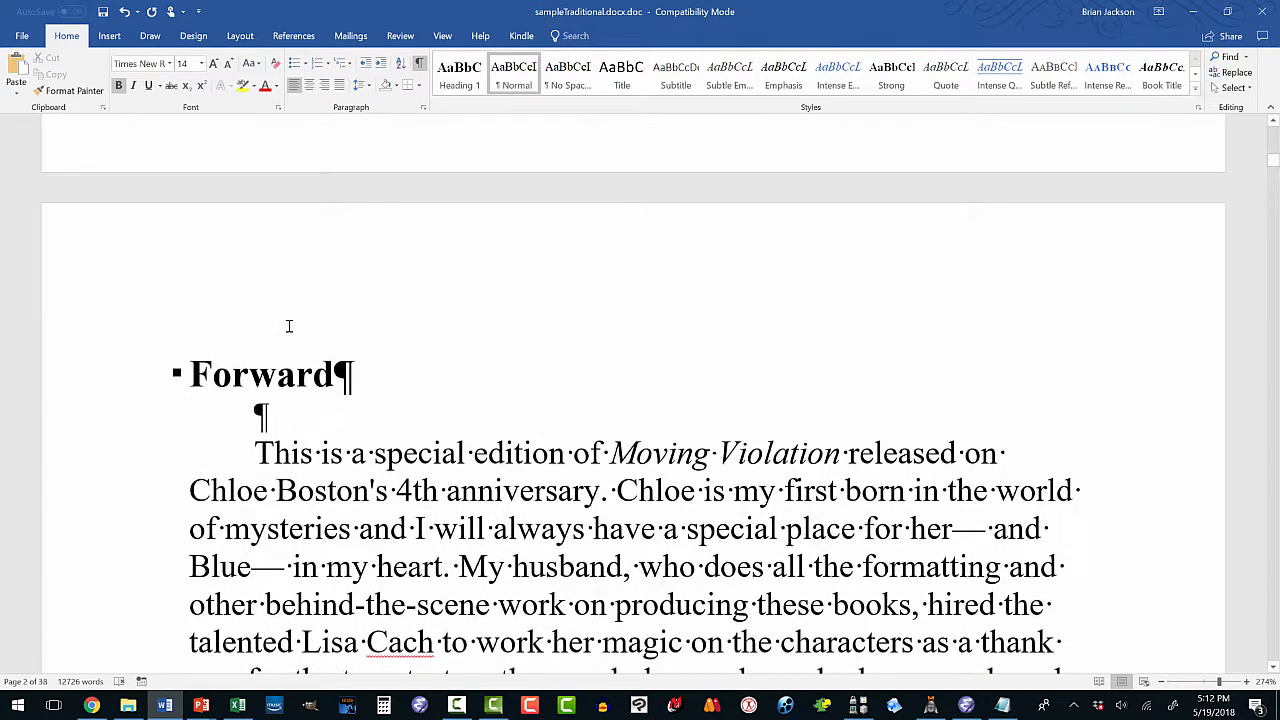
{"action": "scroll", "coordinate": [288, 326], "scroll_direction": "down", "scroll_amount": 1}
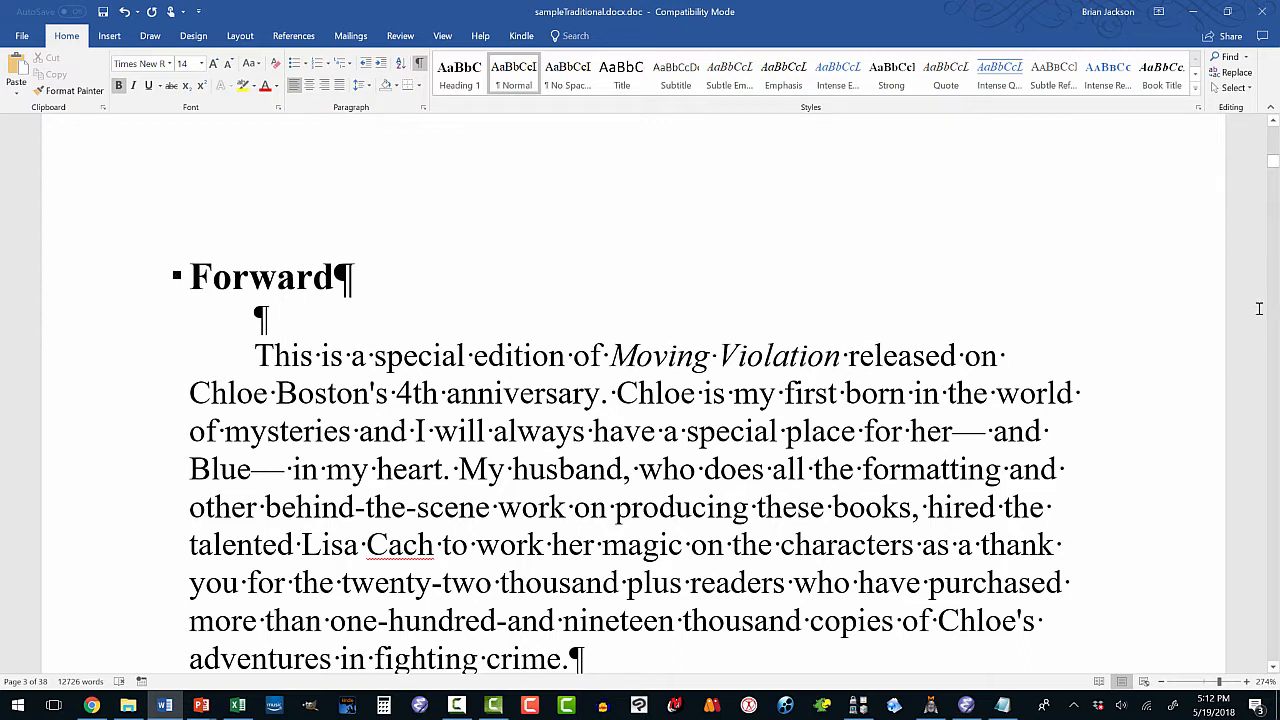
{"action": "left_click_drag", "start_coordinate": [1273, 160], "coordinate": [1273, 170]}
{"action": "left_click", "coordinate": [755, 280]}
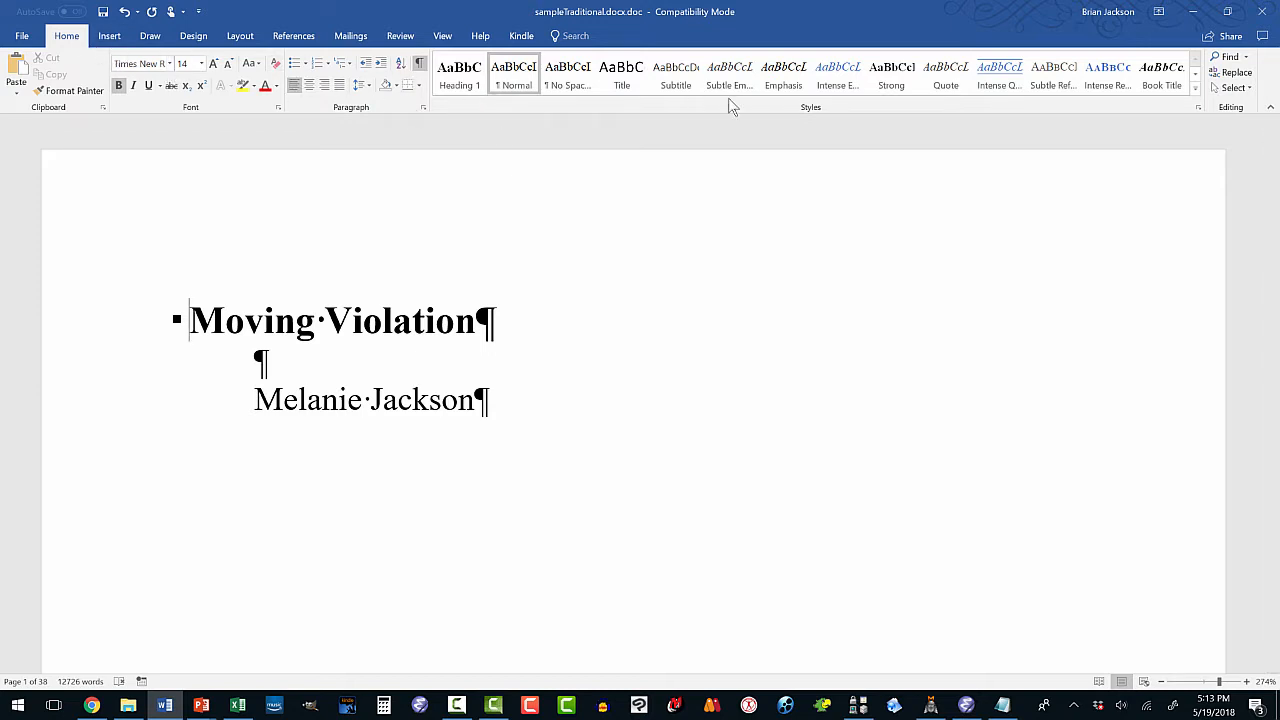
Replace all tab characters (^t) with nothing; Word reports 0 replacements.
{"action": "left_click", "coordinate": [1230, 73]}
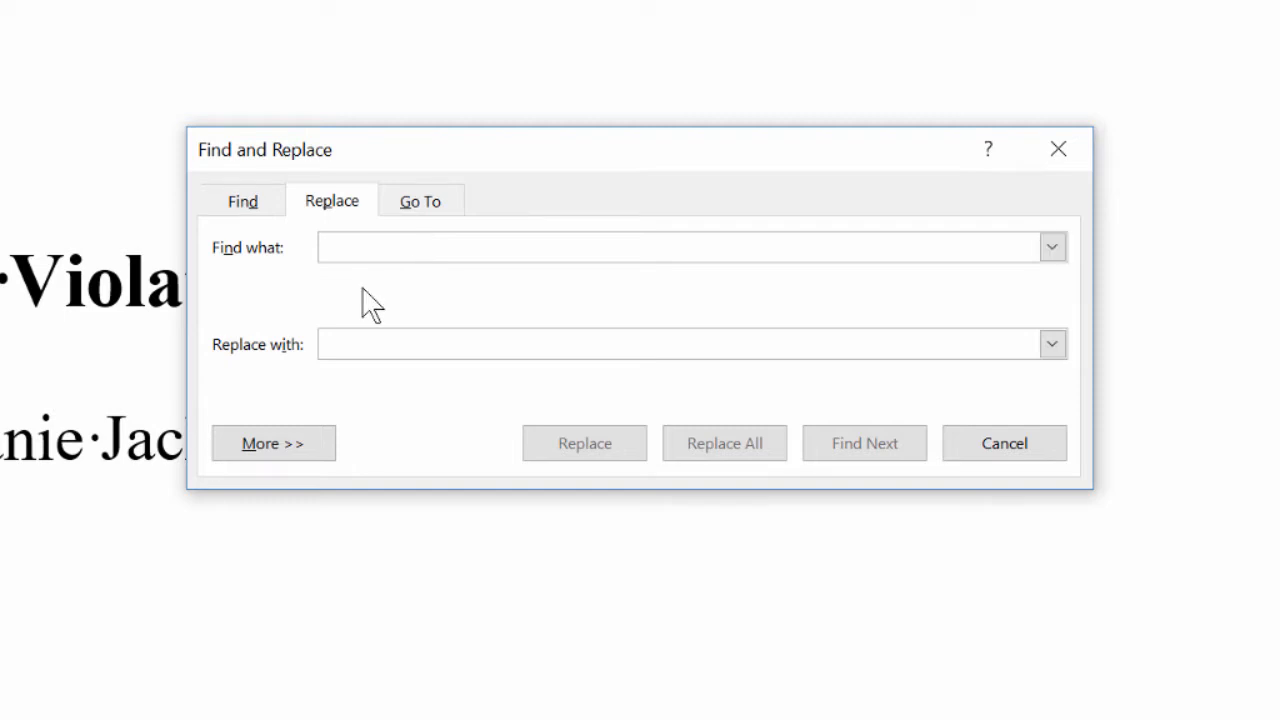
{"action": "left_click", "coordinate": [314, 448]}
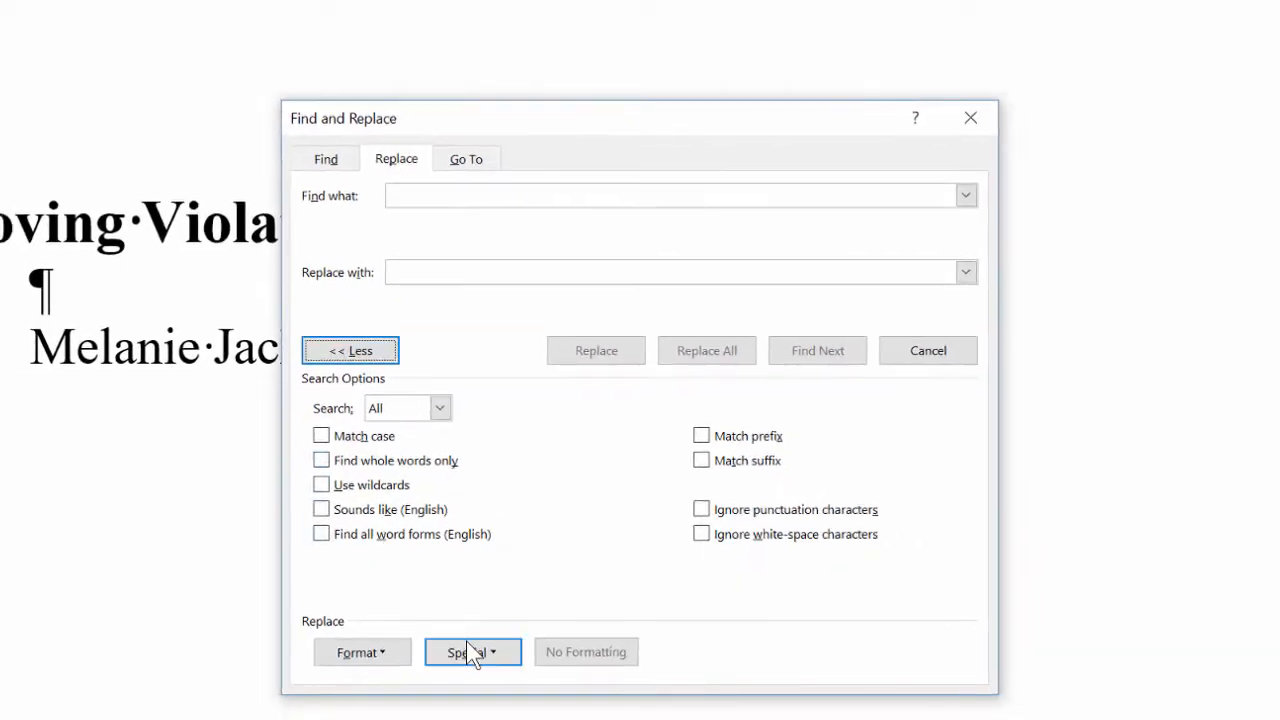
{"action": "left_click", "coordinate": [470, 652]}
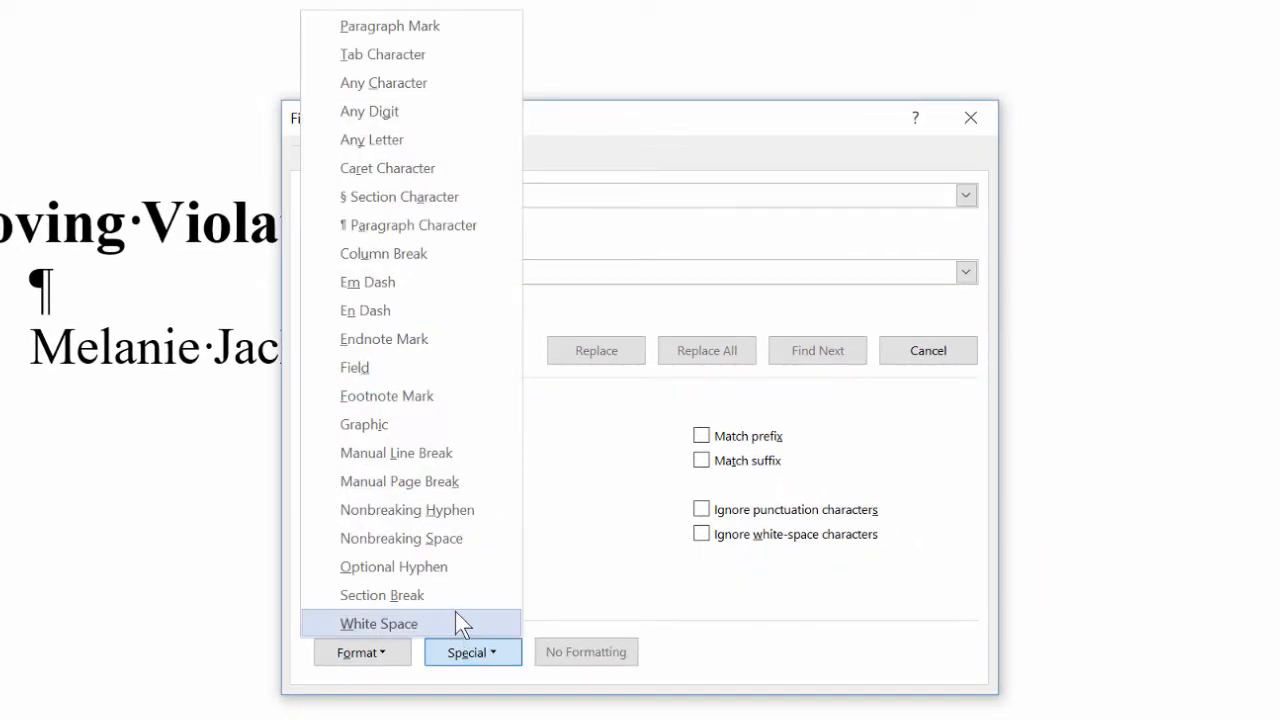
{"action": "left_click", "coordinate": [419, 56]}
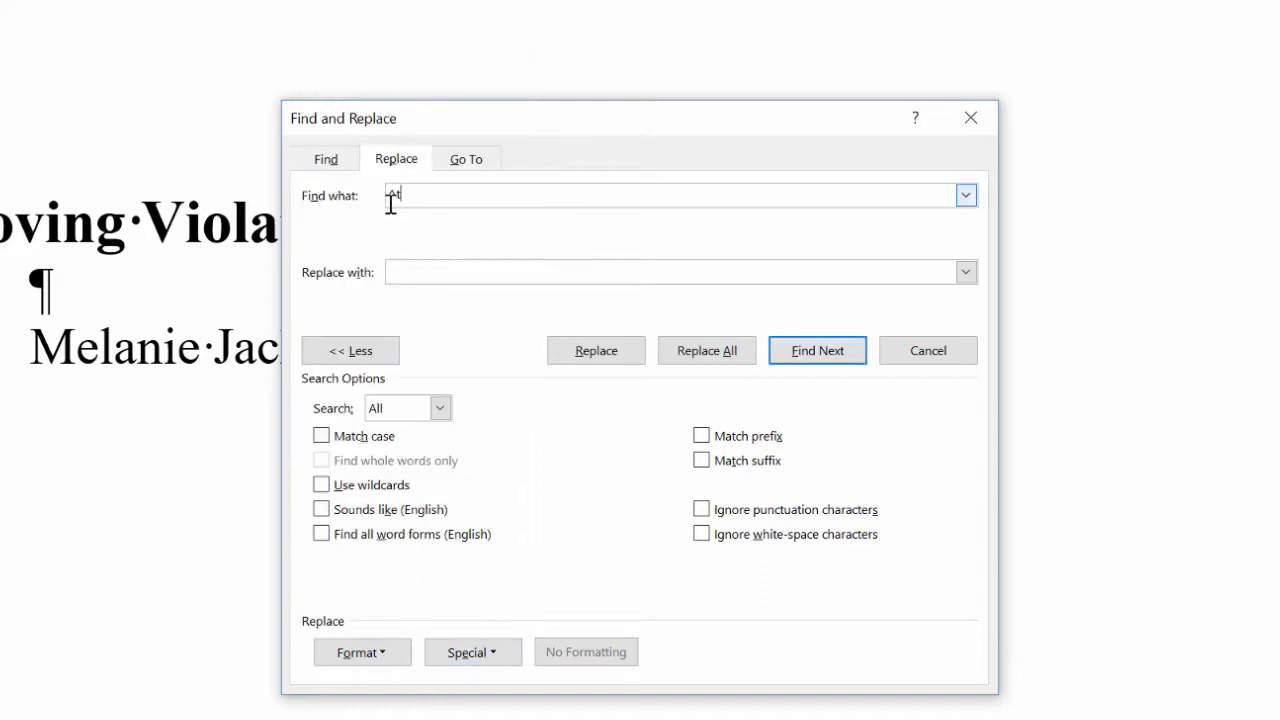
{"action": "left_click", "coordinate": [396, 268]}
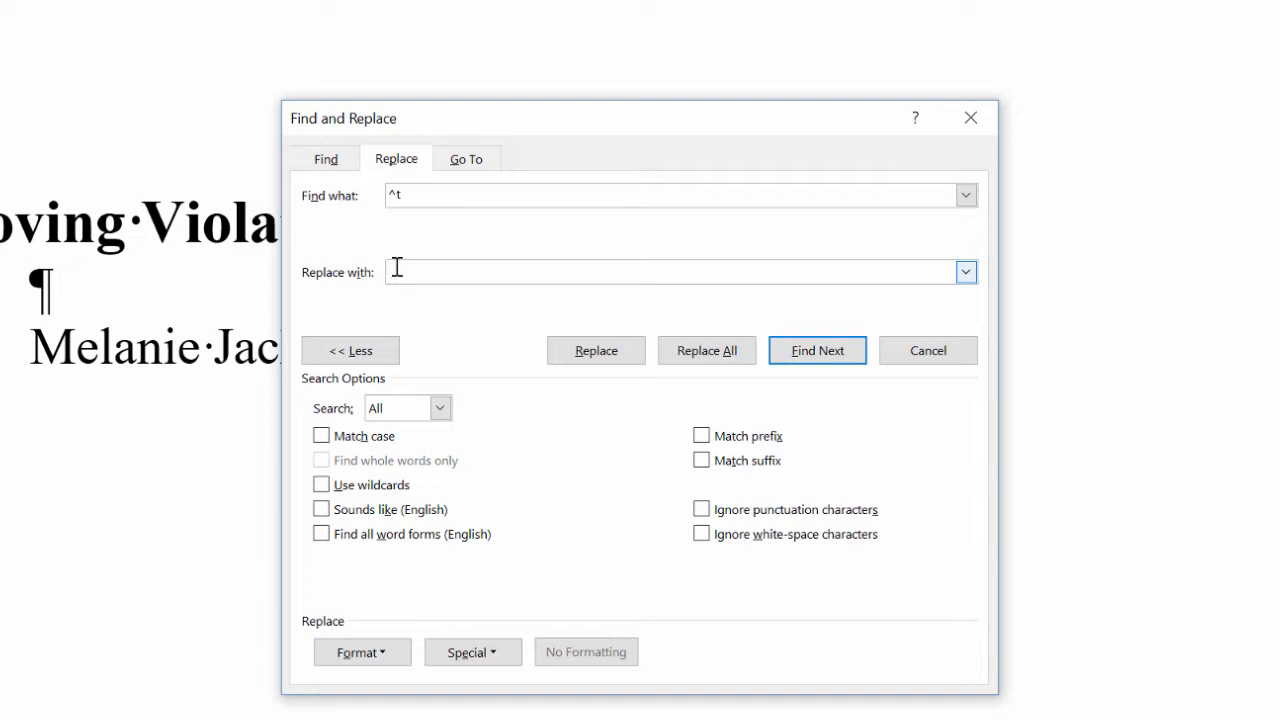
{"action": "left_click", "coordinate": [712, 352]}
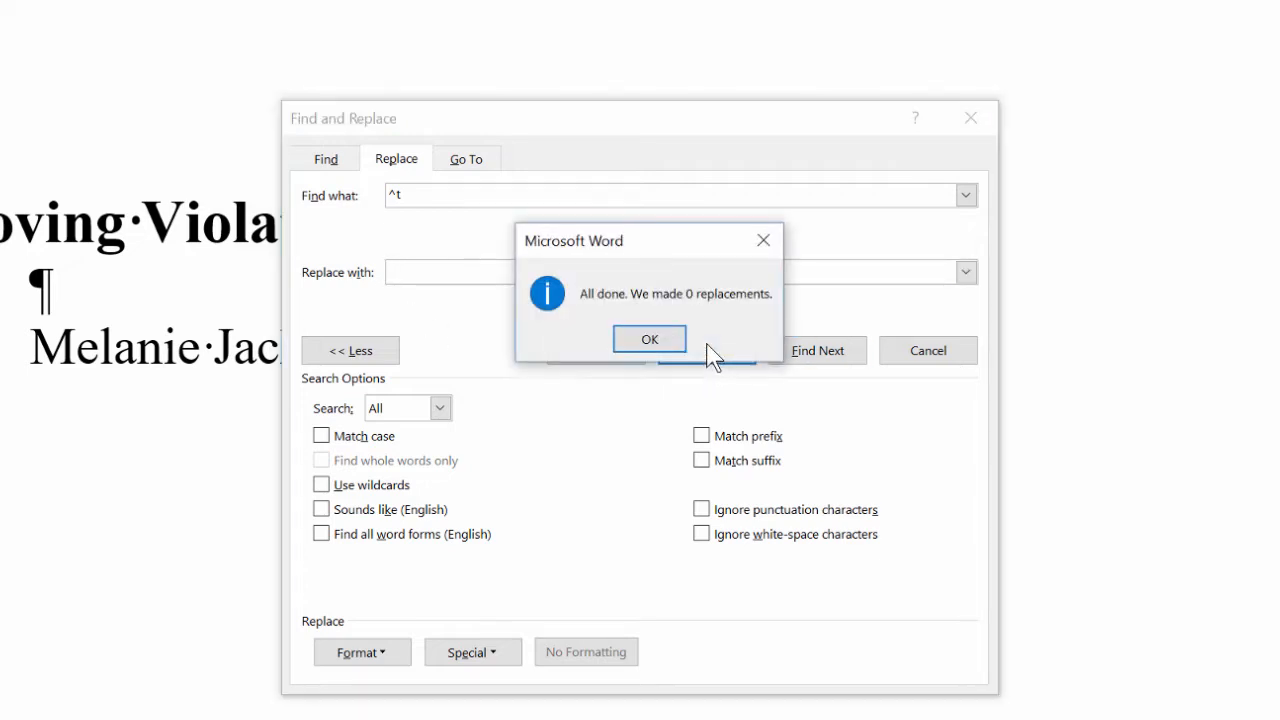
{"action": "left_click", "coordinate": [650, 340]}
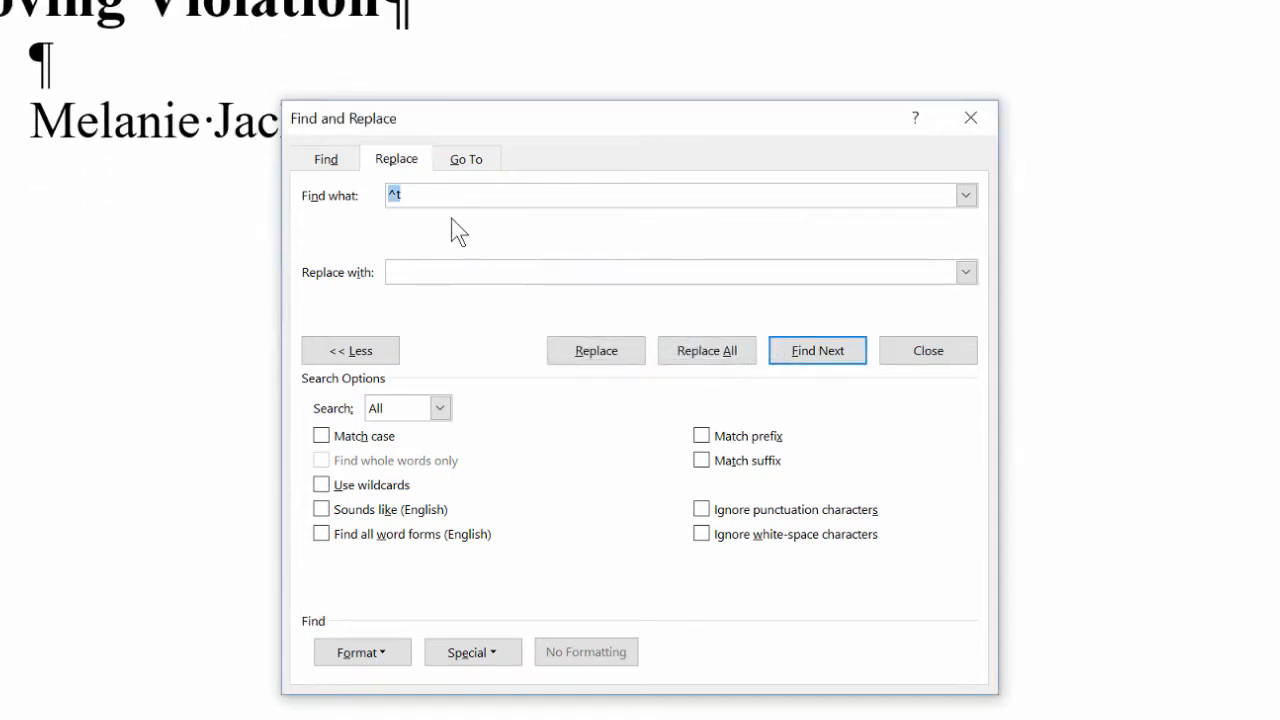
Replace every double hyphen (--) with an em dash (^+), making one replacement.
{"action": "type", "text": "--"}
{"action": "left_click", "coordinate": [428, 272]}
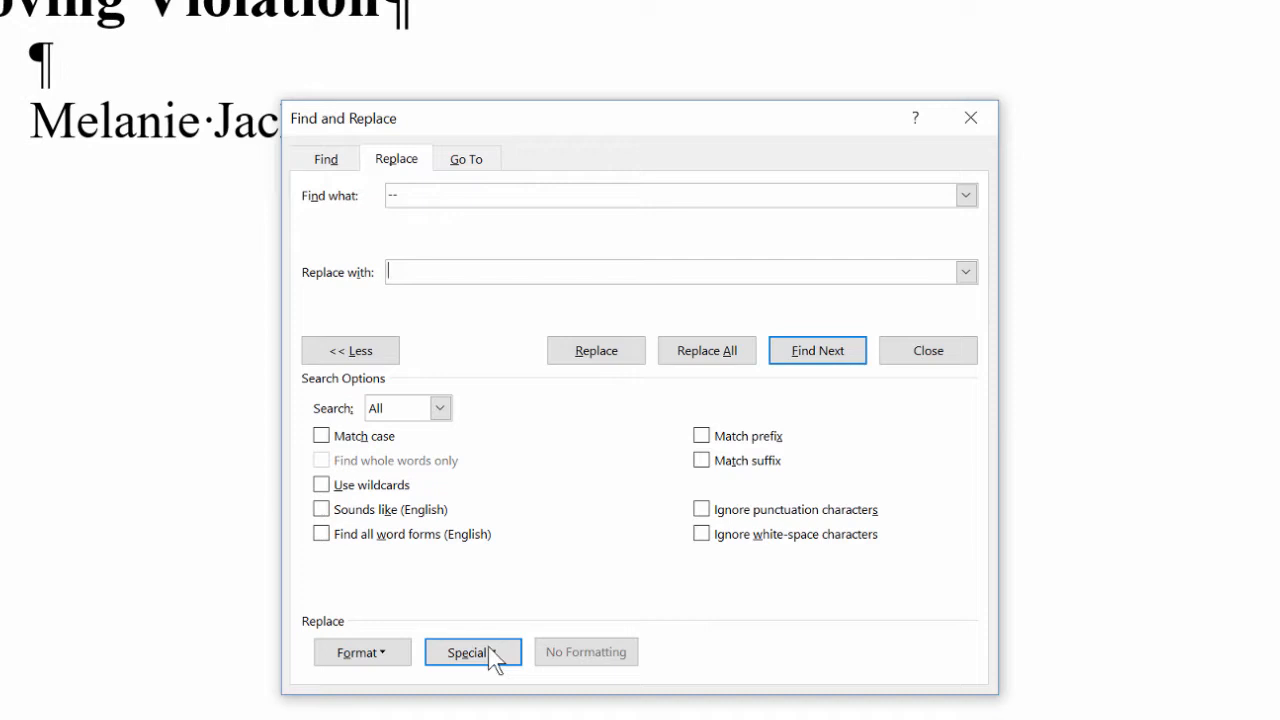
{"action": "left_click", "coordinate": [360, 352]}
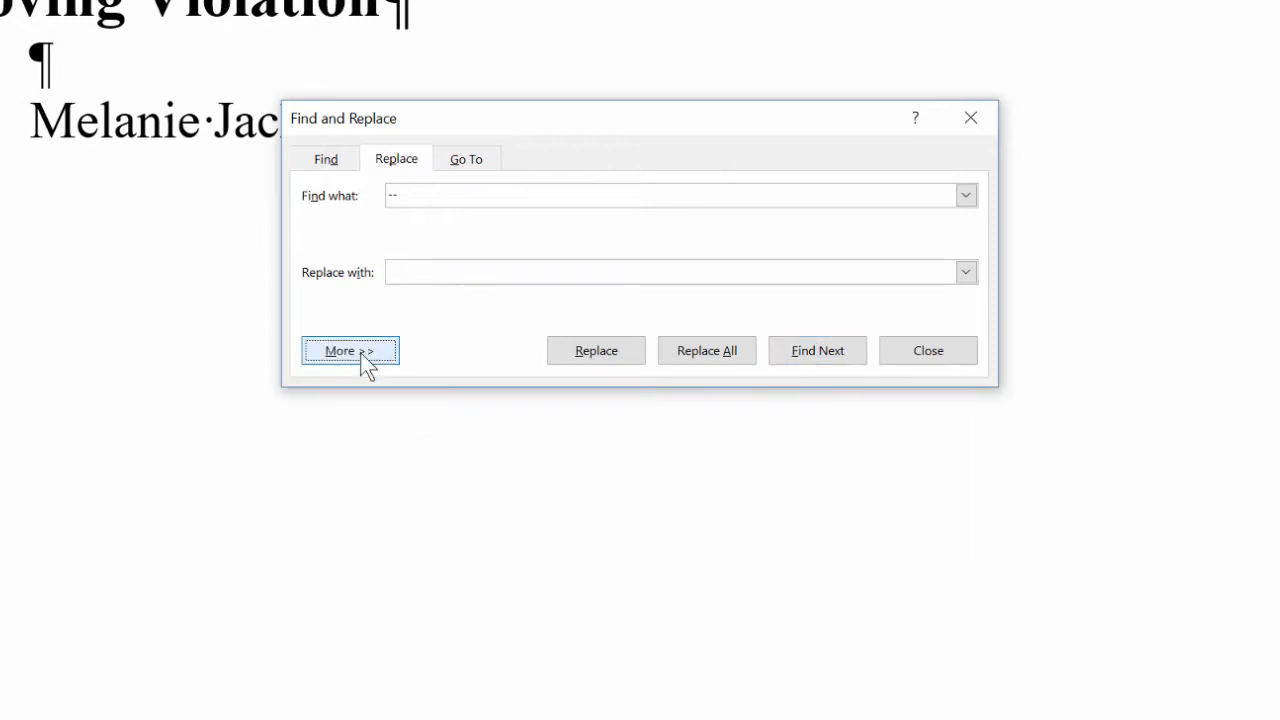
{"action": "left_click", "coordinate": [360, 352]}
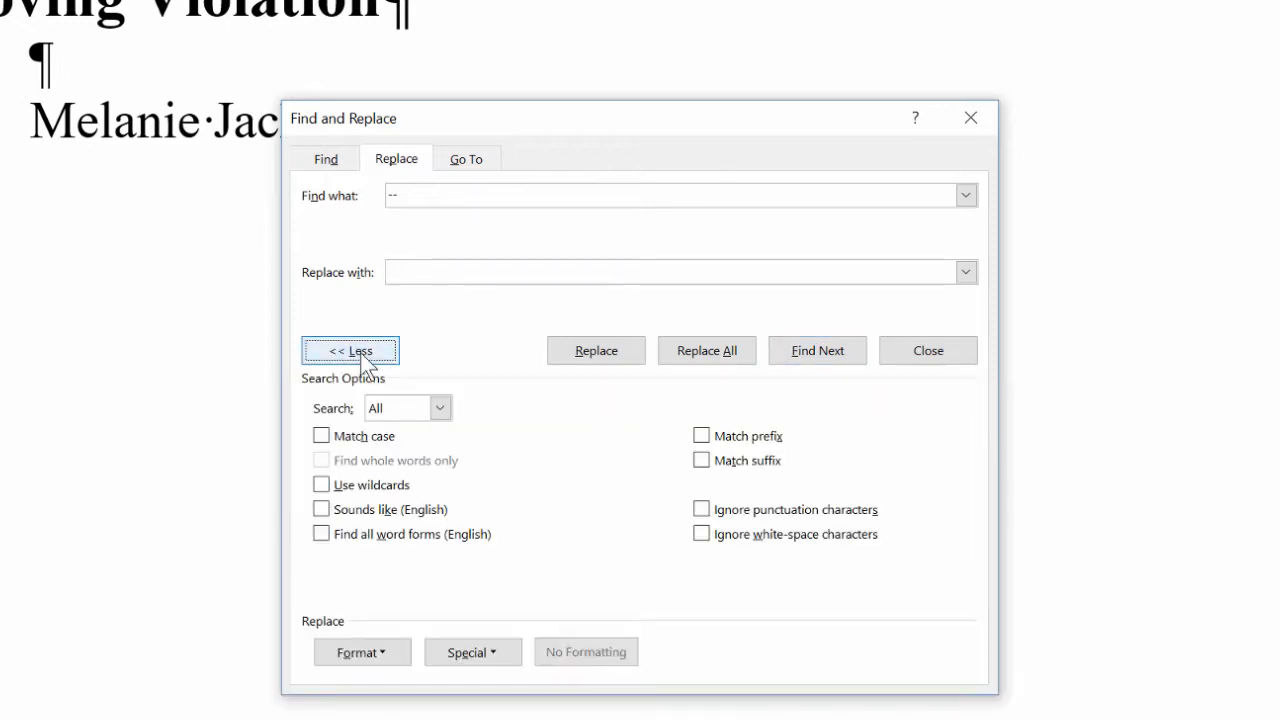
{"action": "left_click", "coordinate": [496, 642]}
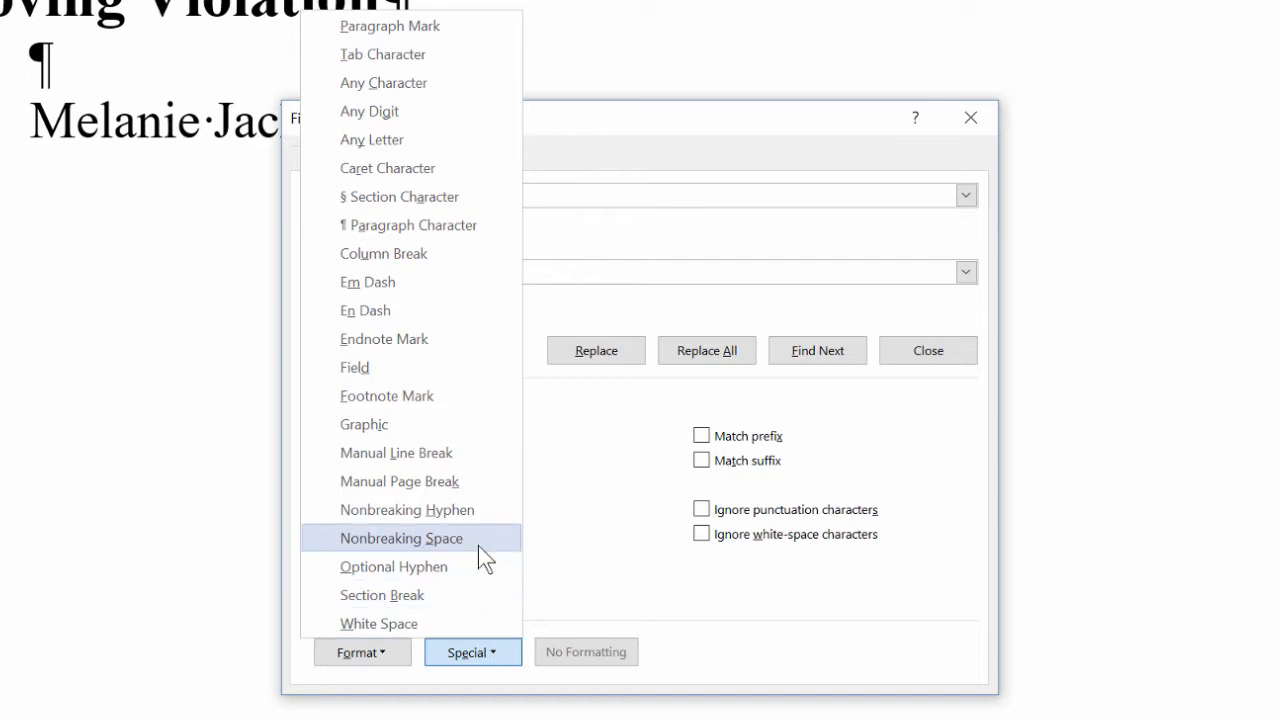
{"action": "left_click", "coordinate": [433, 288]}
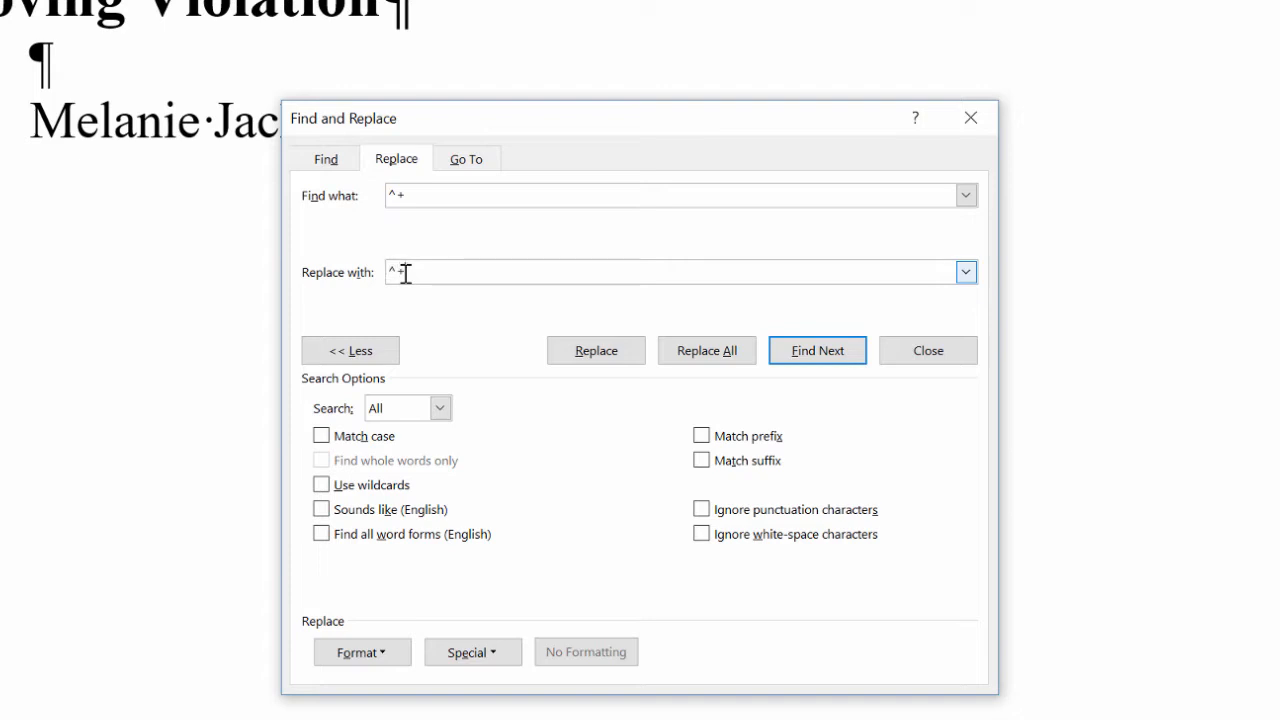
{"action": "left_click", "coordinate": [417, 196]}
{"action": "key", "text": "BackSpace"}
{"action": "key", "text": "BackSpace"}
{"action": "type", "text": "--"}
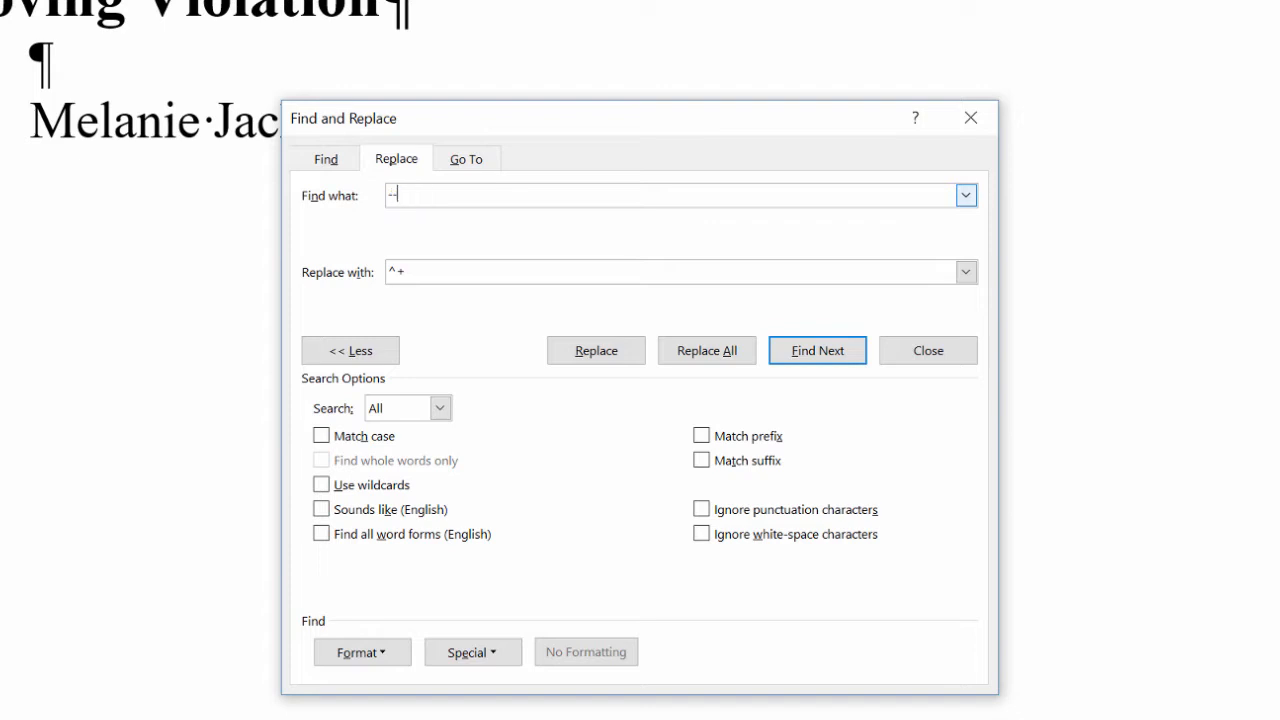
{"action": "left_click", "coordinate": [800, 351]}
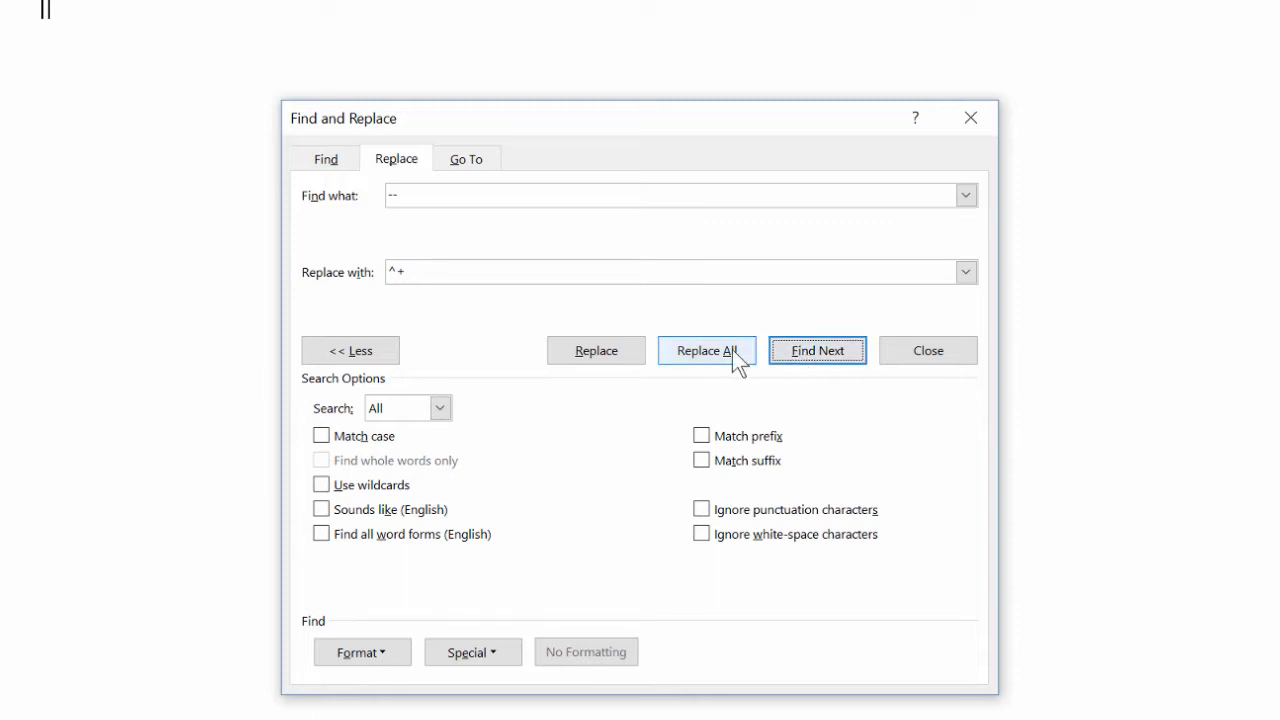
{"action": "left_click", "coordinate": [693, 346]}
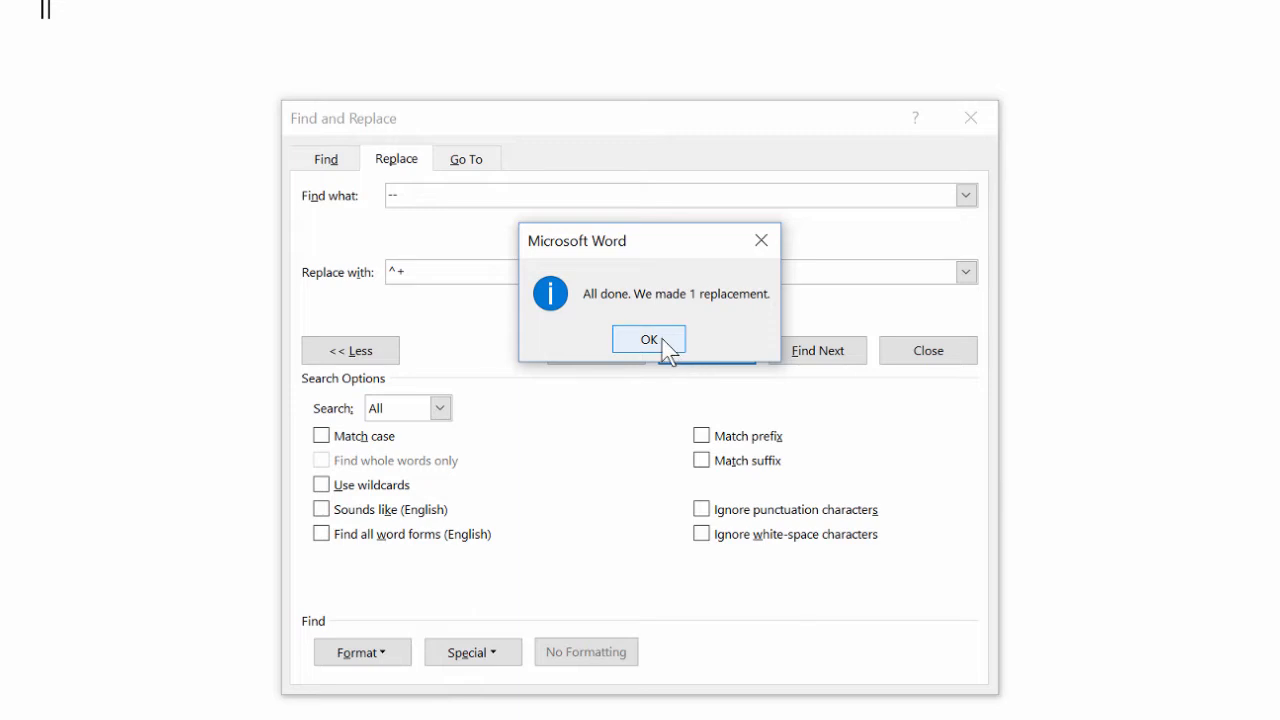
{"action": "left_click", "coordinate": [664, 348]}
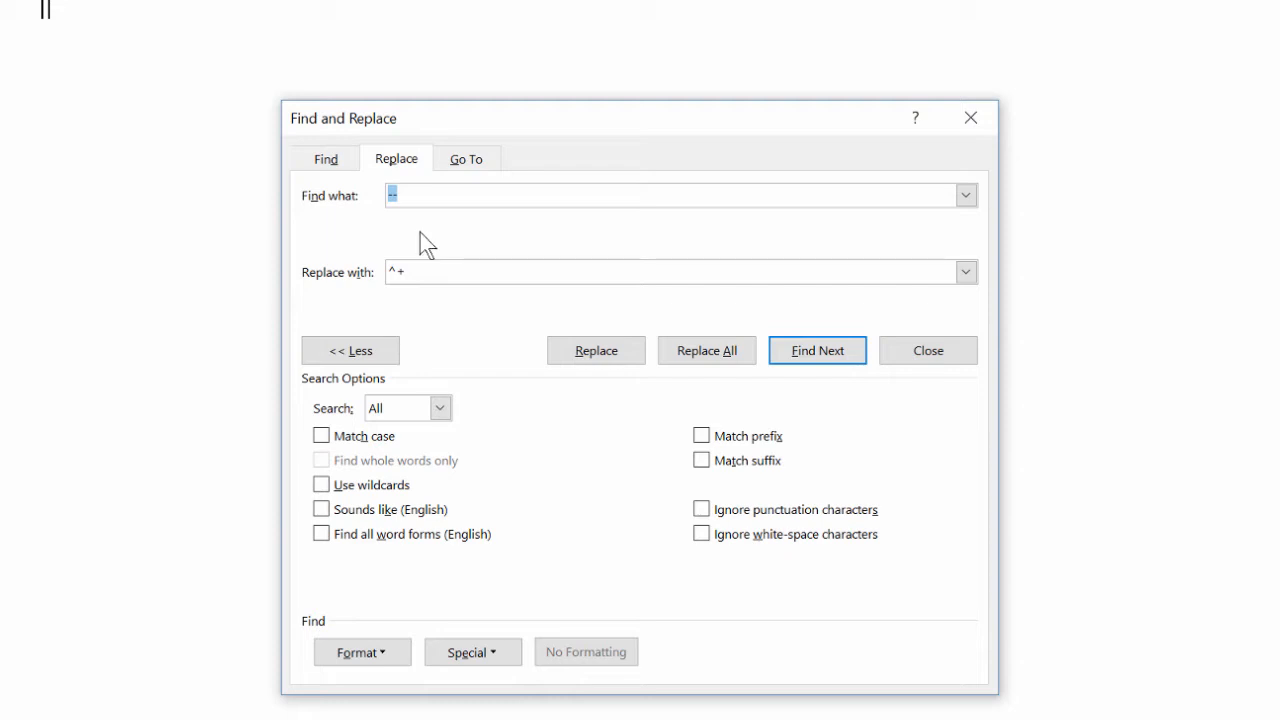
Clear both the Find and Replace fields and replace all again, making 11 replacements.
{"action": "left_click", "coordinate": [400, 195]}
{"action": "left_click_drag", "start_coordinate": [400, 195], "coordinate": [386, 195]}
{"action": "key", "text": "BackSpace"}
{"action": "left_click_drag", "start_coordinate": [412, 272], "coordinate": [384, 275]}
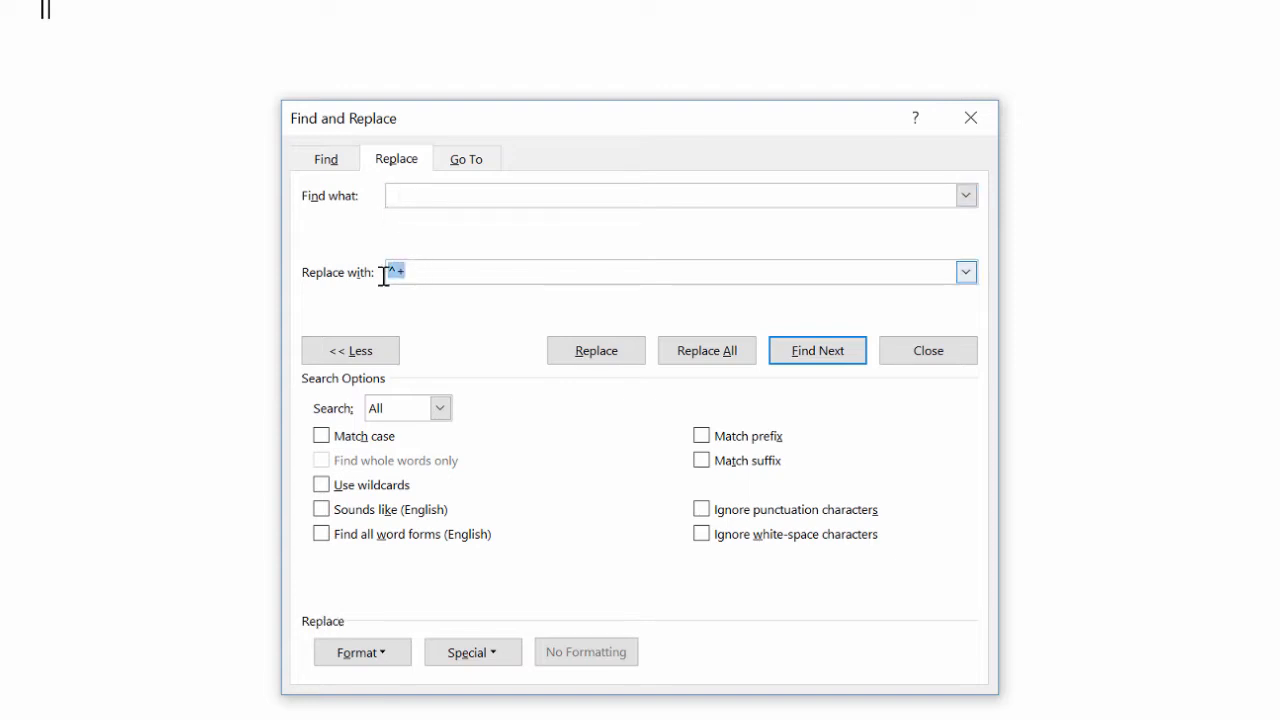
{"action": "key", "text": "BackSpace"}
{"action": "left_click", "coordinate": [676, 348]}
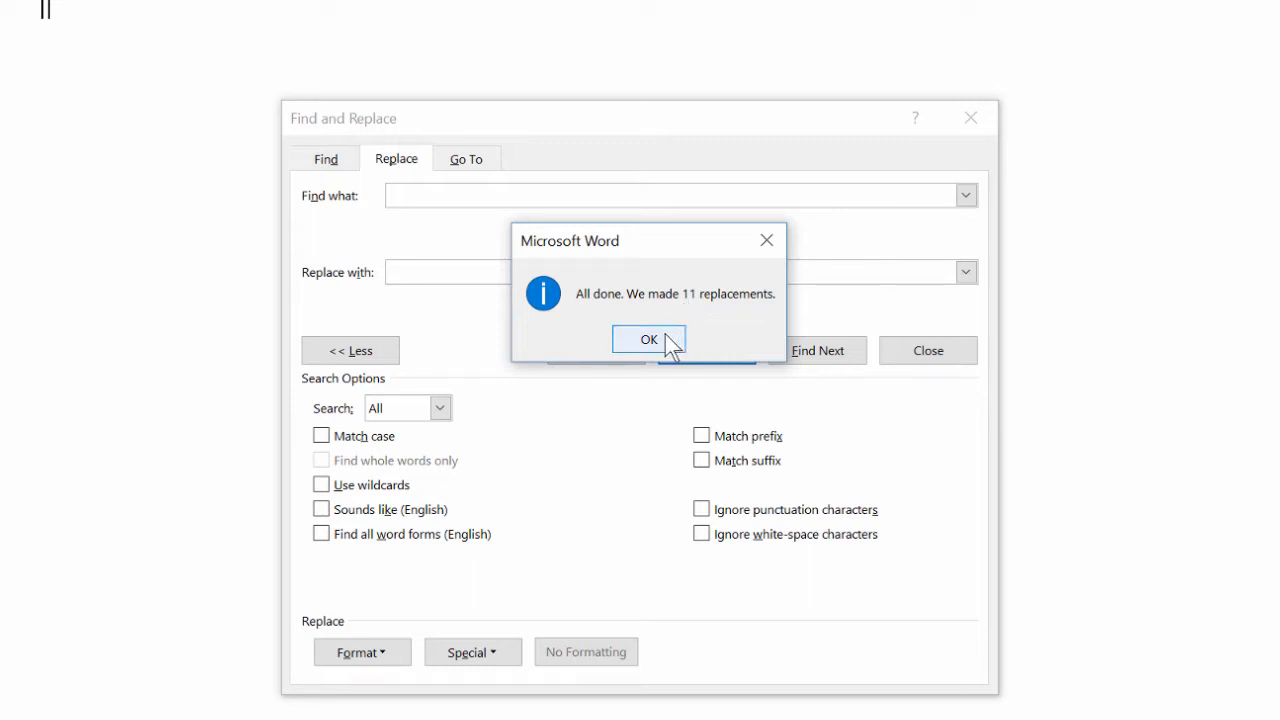
{"action": "left_click", "coordinate": [668, 340]}
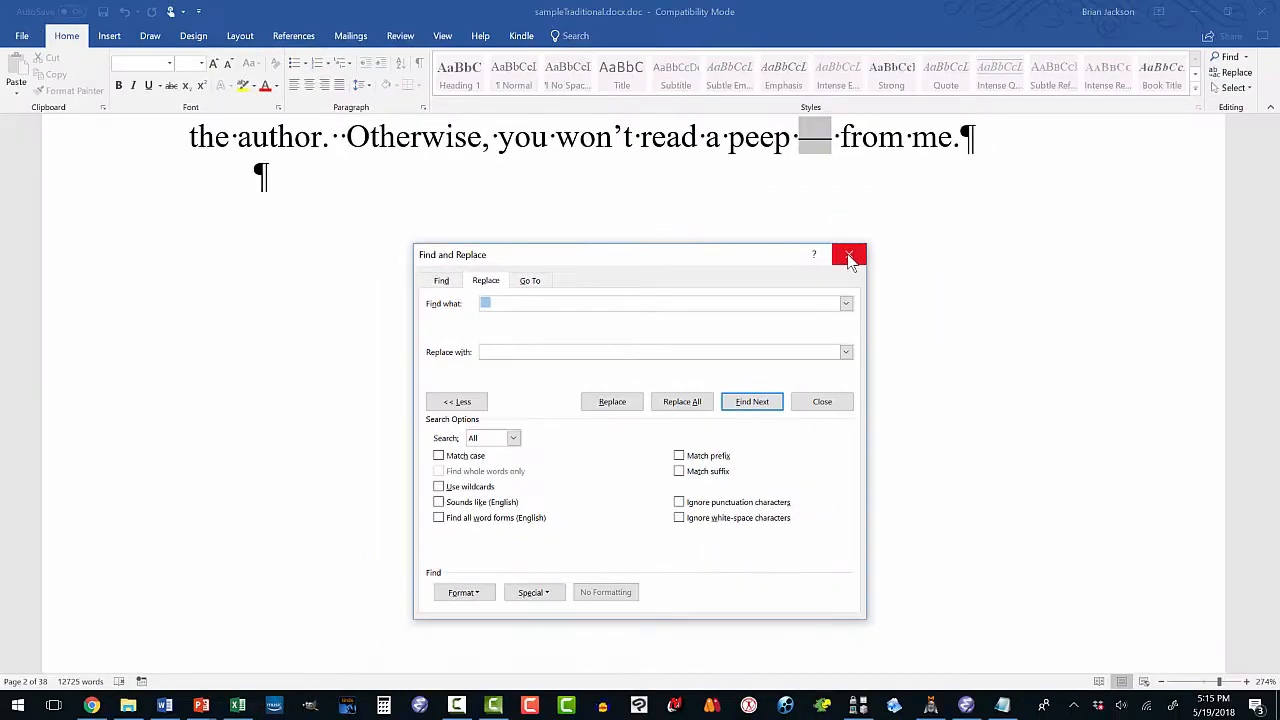
Close Find and Replace and delete the empty paragraphs after the Forward section's closing line.
{"action": "left_click", "coordinate": [849, 257]}
{"action": "scroll", "coordinate": [456, 323], "scroll_direction": "up", "scroll_amount": 6}
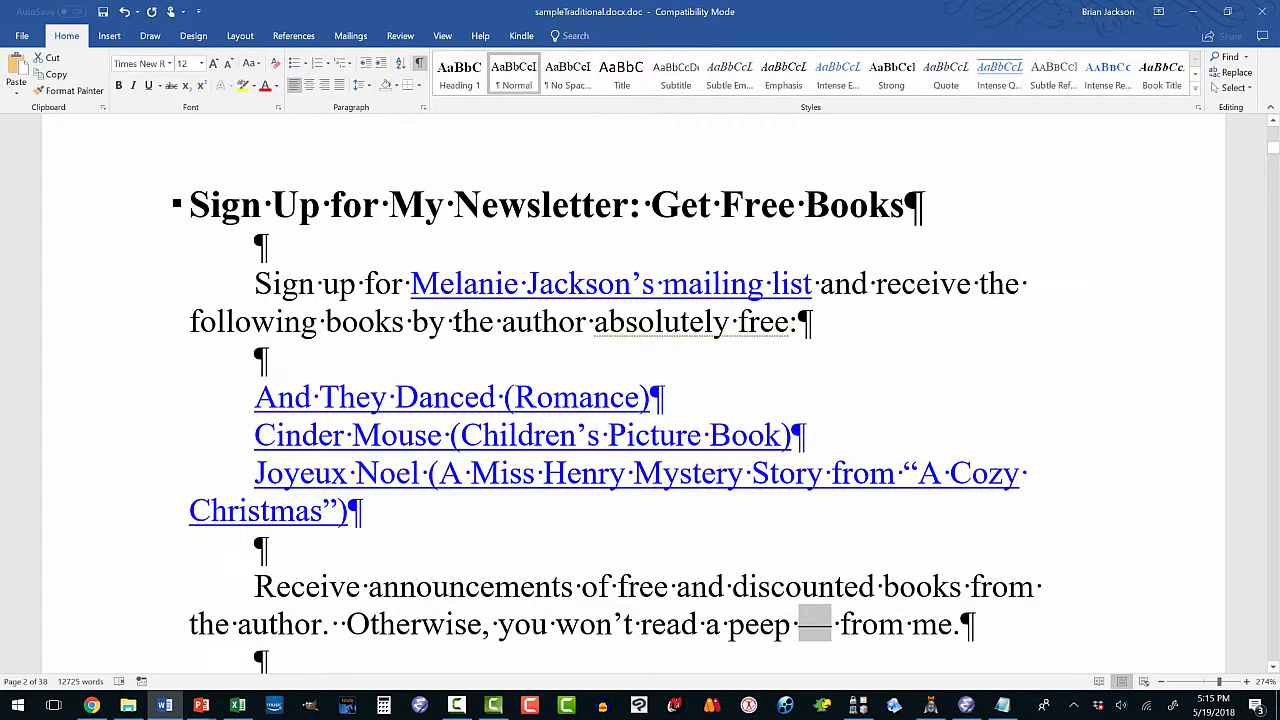
{"action": "scroll", "coordinate": [456, 323], "scroll_direction": "down", "scroll_amount": 3}
{"action": "scroll", "coordinate": [455, 325], "scroll_direction": "down", "scroll_amount": 5}
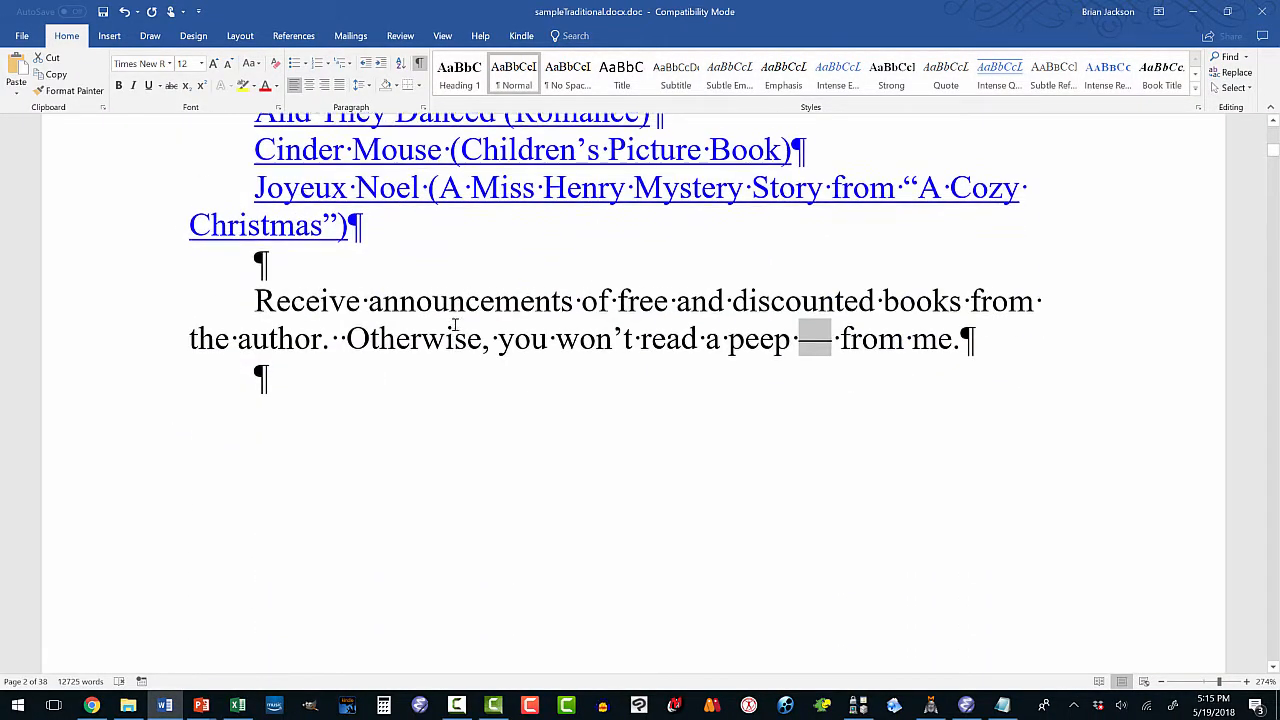
{"action": "scroll", "coordinate": [455, 325], "scroll_direction": "down", "scroll_amount": 10}
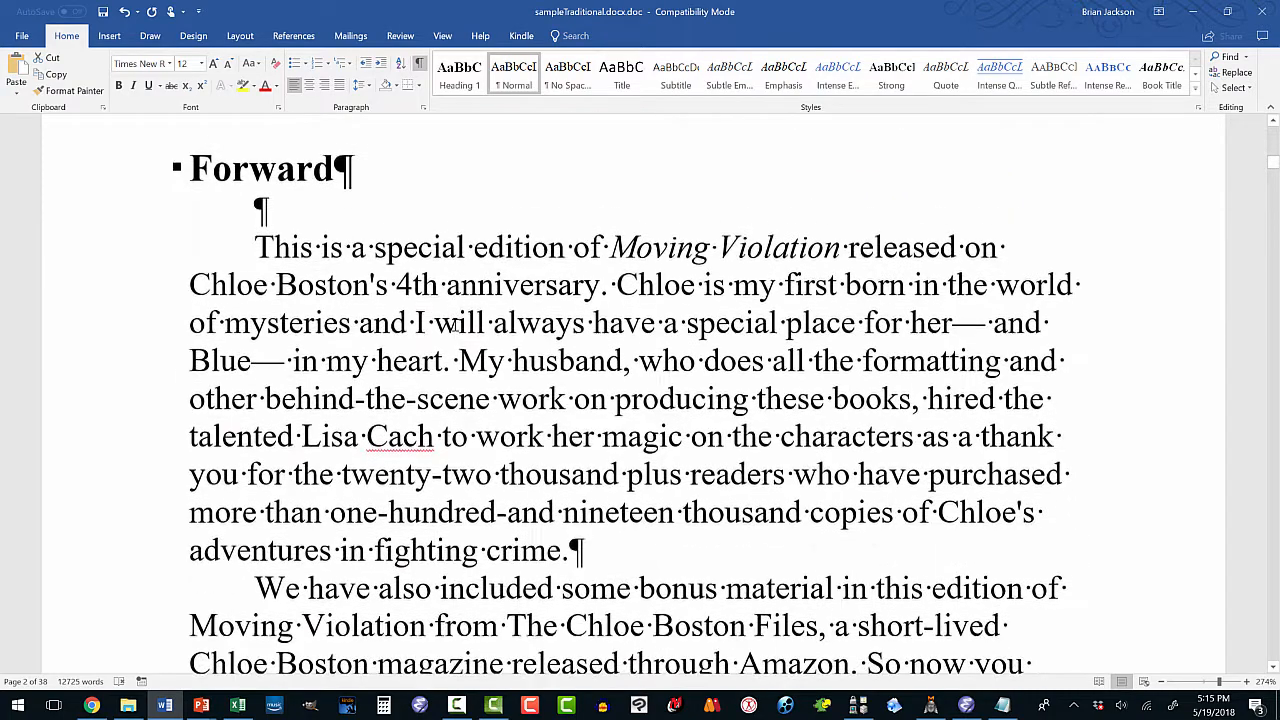
{"action": "scroll", "coordinate": [455, 325], "scroll_direction": "down", "scroll_amount": 3}
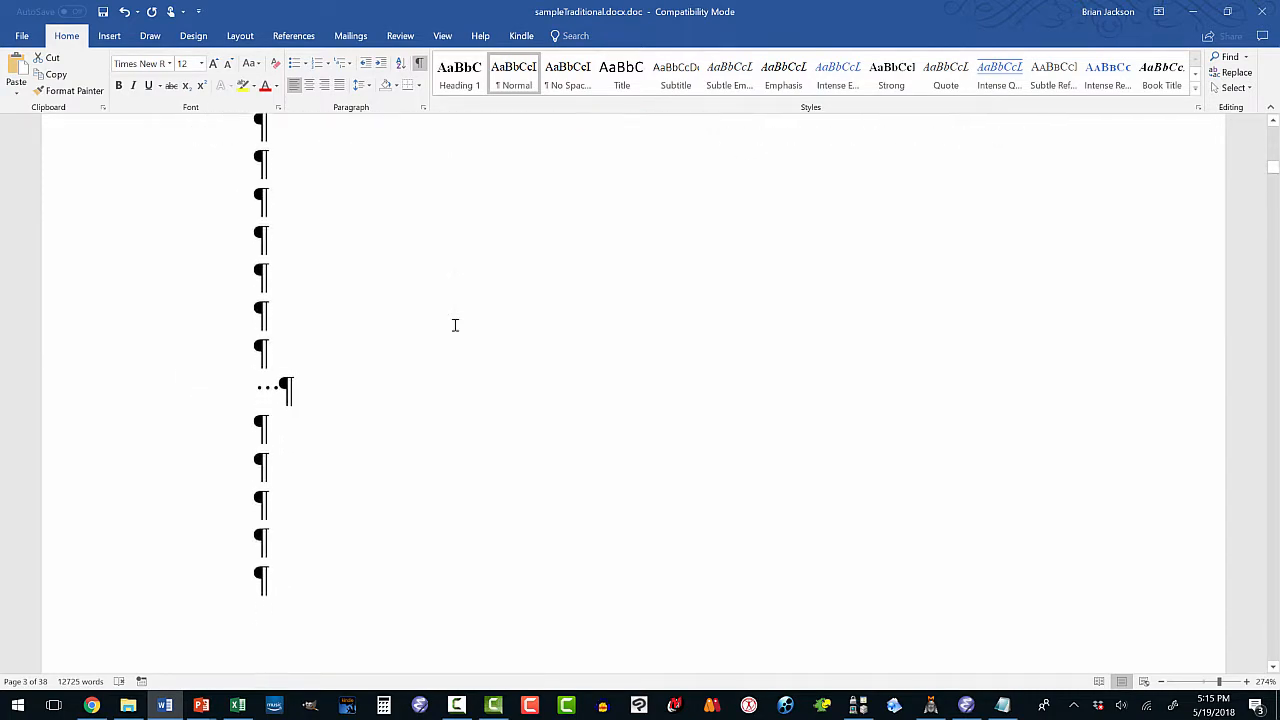
{"action": "scroll", "coordinate": [455, 325], "scroll_direction": "up", "scroll_amount": 3}
{"action": "scroll", "coordinate": [455, 325], "scroll_direction": "down", "scroll_amount": 3}
{"action": "scroll", "coordinate": [329, 243], "scroll_direction": "up", "scroll_amount": 3}
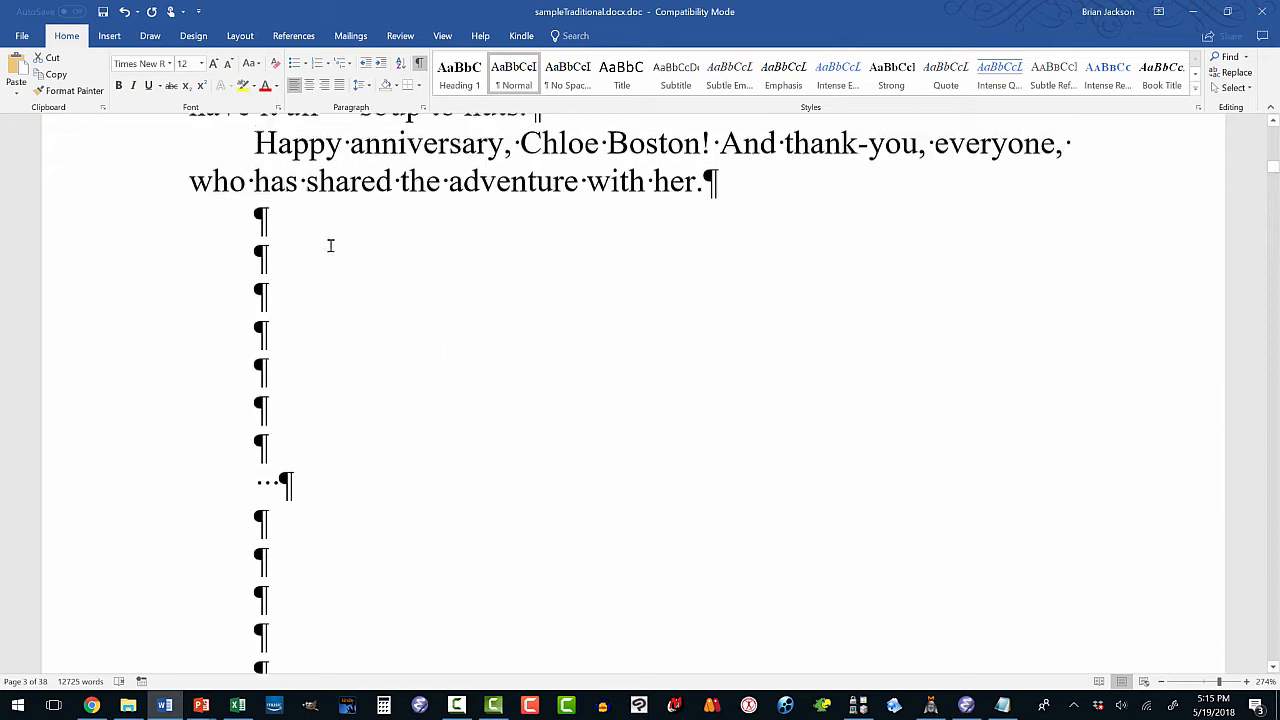
{"action": "left_click_drag", "start_coordinate": [258, 222], "coordinate": [359, 540]}
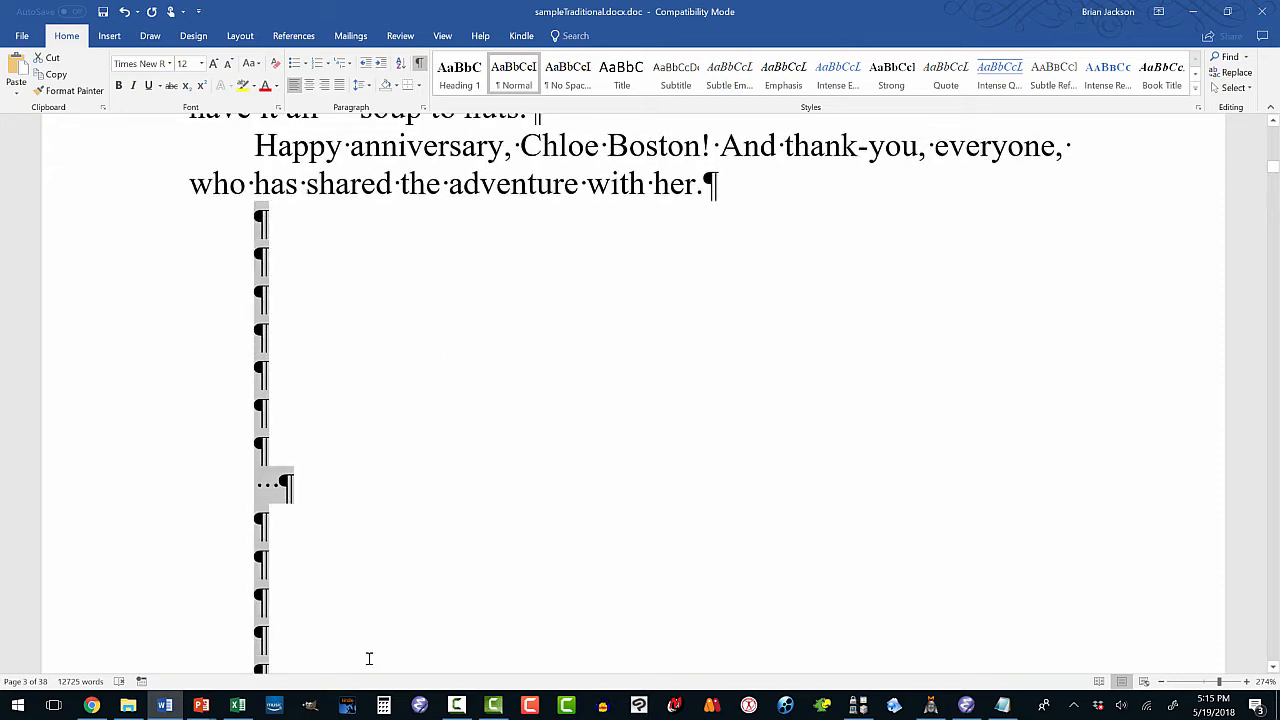
{"action": "left_click_drag", "start_coordinate": [369, 658], "coordinate": [382, 566]}
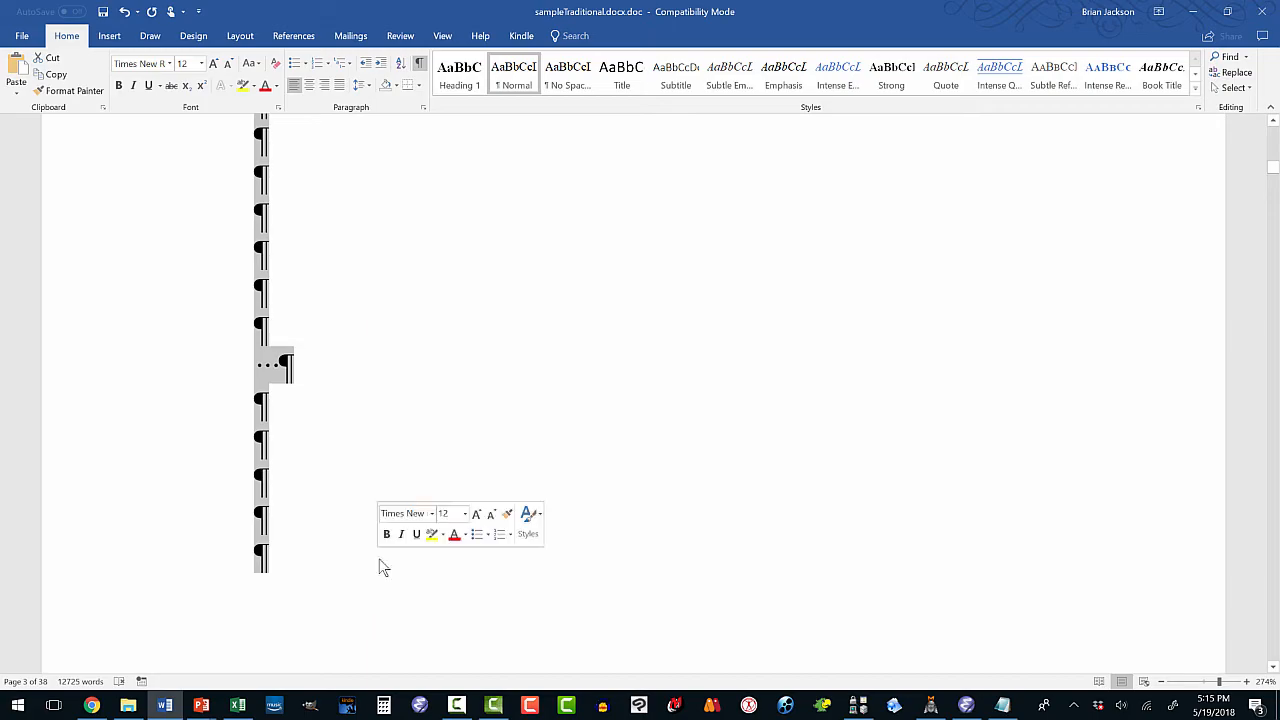
{"action": "key", "text": "Delete"}
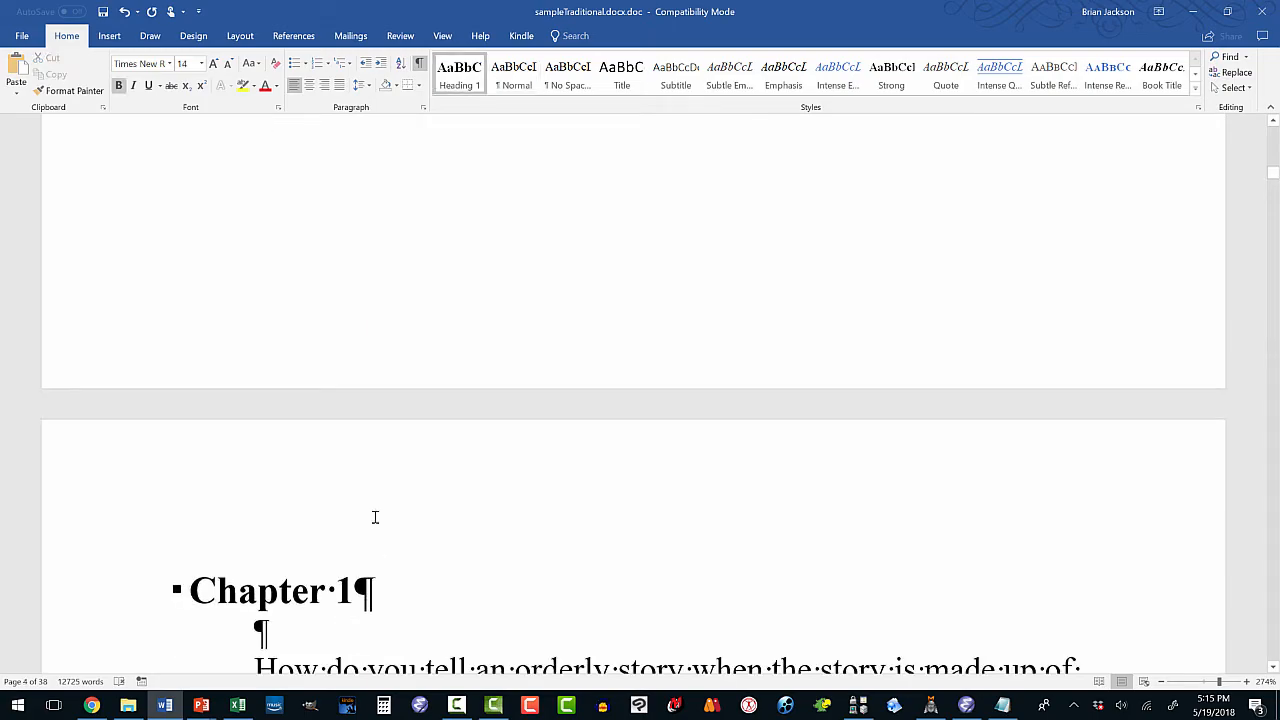
Scroll through the manuscript to check the result, then return to the title page.
{"action": "scroll", "coordinate": [375, 517], "scroll_direction": "down", "scroll_amount": 15}
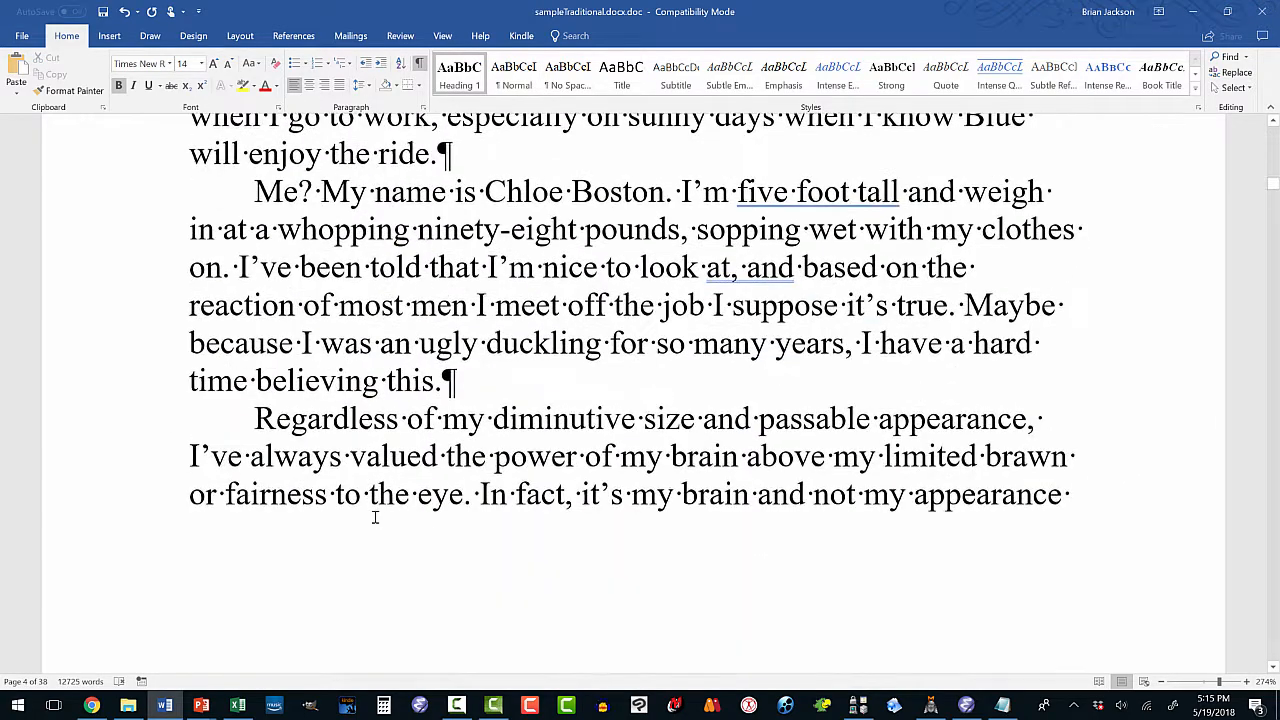
{"action": "scroll", "coordinate": [375, 517], "scroll_direction": "up", "scroll_amount": 5}
{"action": "scroll", "coordinate": [375, 512], "scroll_direction": "down", "scroll_amount": 3}
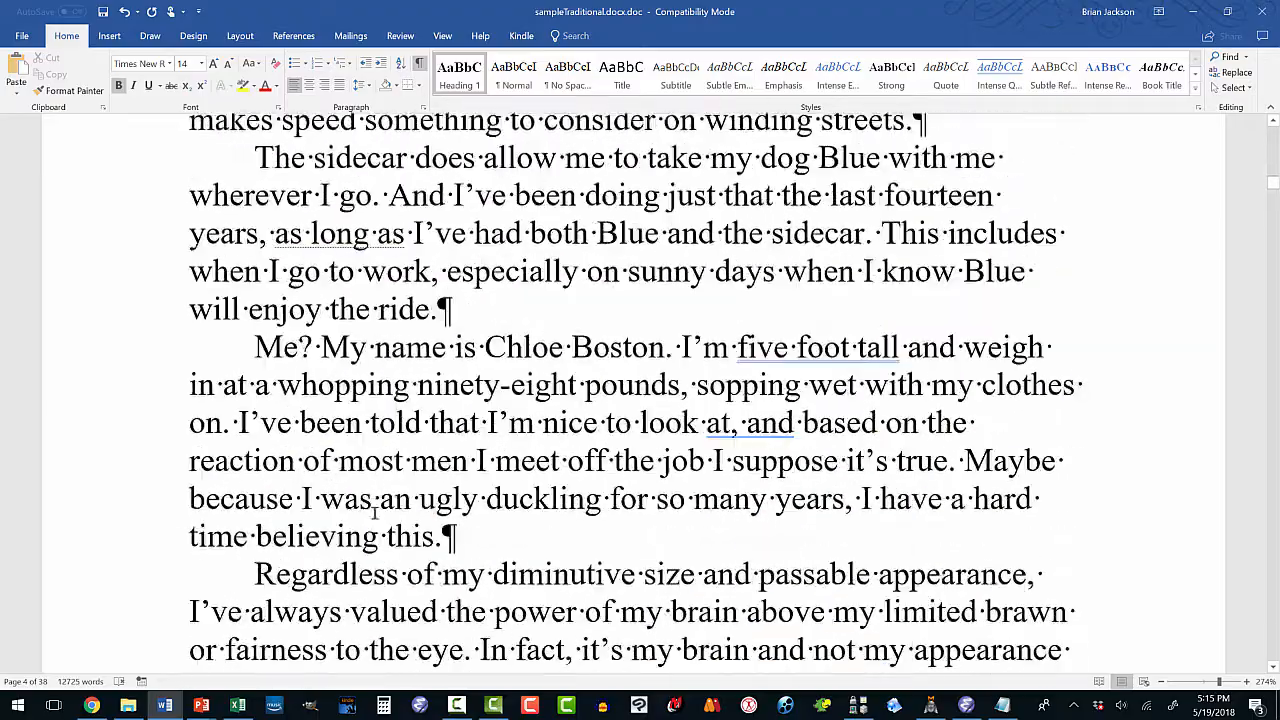
{"action": "scroll", "coordinate": [375, 512], "scroll_direction": "down", "scroll_amount": 15}
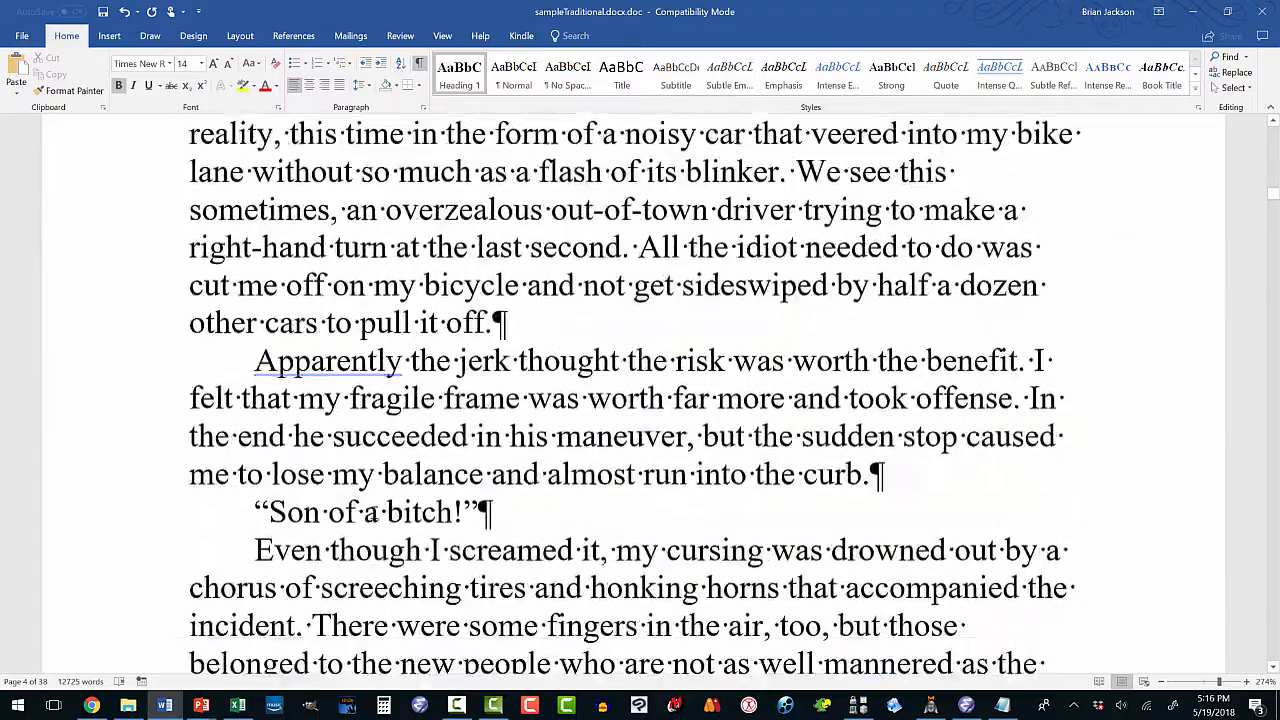
{"action": "scroll", "coordinate": [373, 514], "scroll_direction": "down", "scroll_amount": 12}
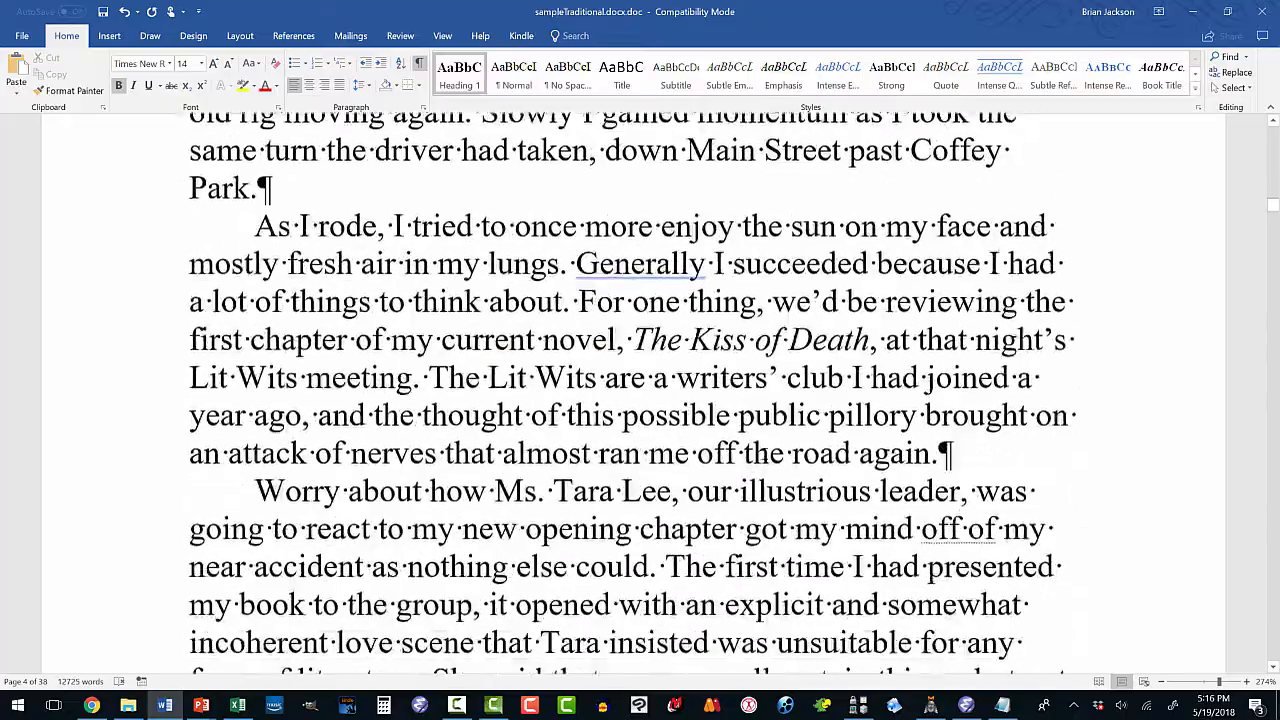
{"action": "left_click_drag", "start_coordinate": [1273, 207], "coordinate": [1260, 352]}
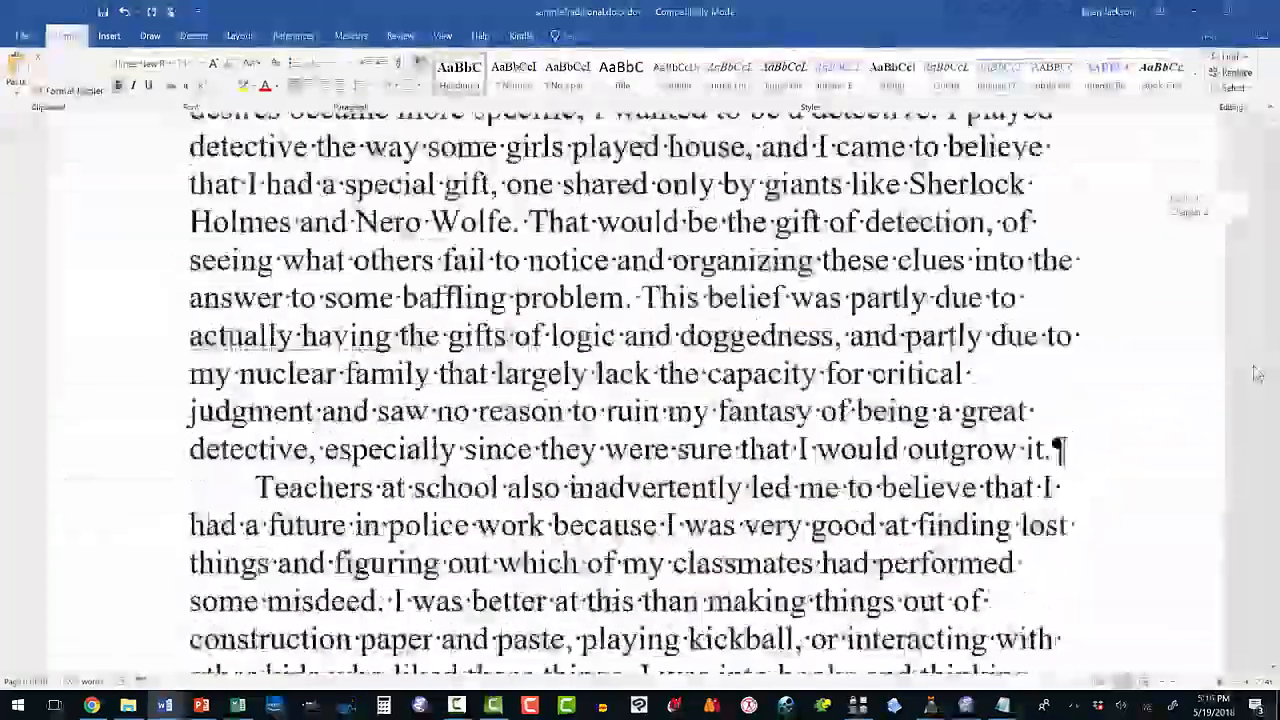
{"action": "left_click_drag", "start_coordinate": [1258, 374], "coordinate": [1219, 642]}
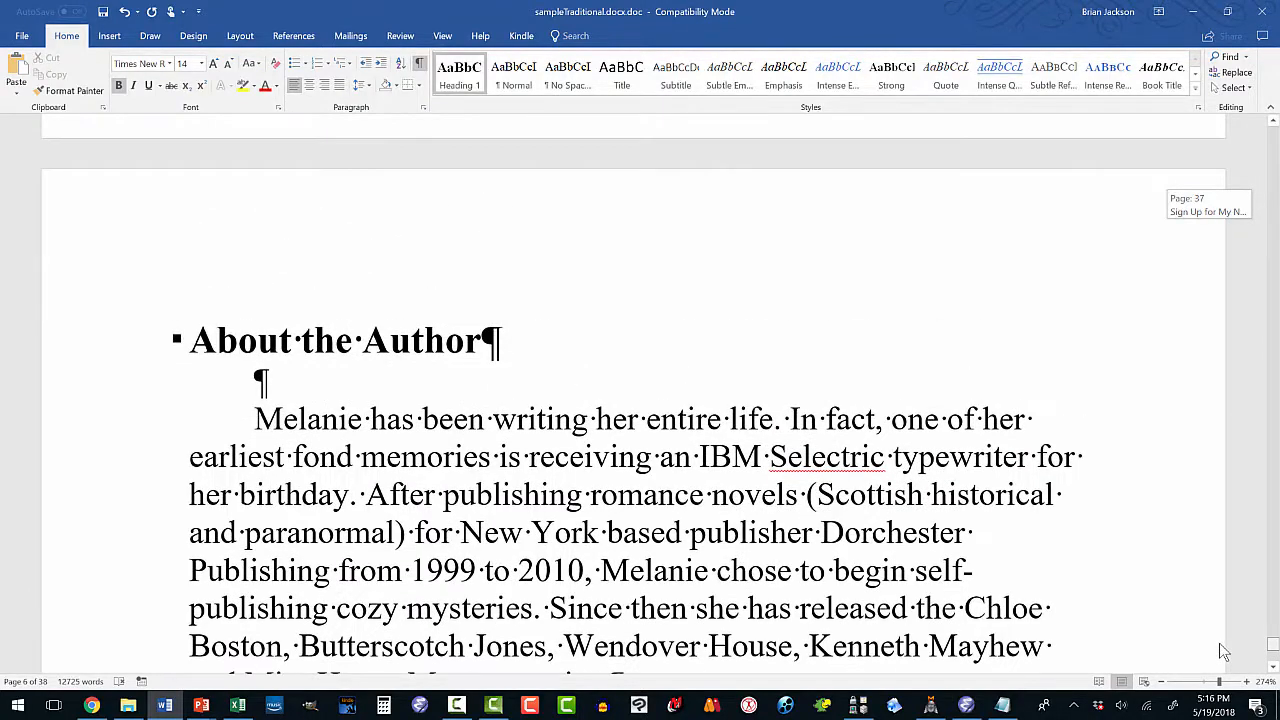
{"action": "key", "text": "ctrl+Home"}
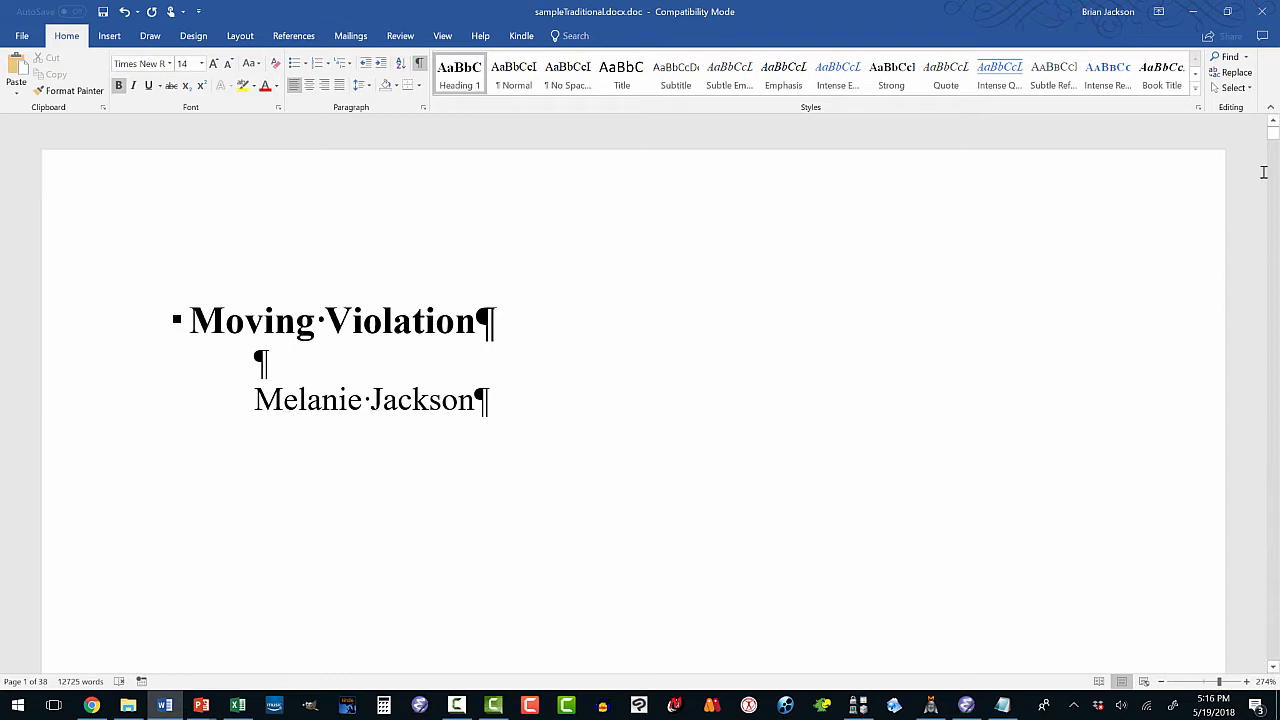
{"action": "left_click", "coordinate": [1273, 131]}
{"action": "scroll", "coordinate": [283, 340], "scroll_direction": "down", "scroll_amount": 5}
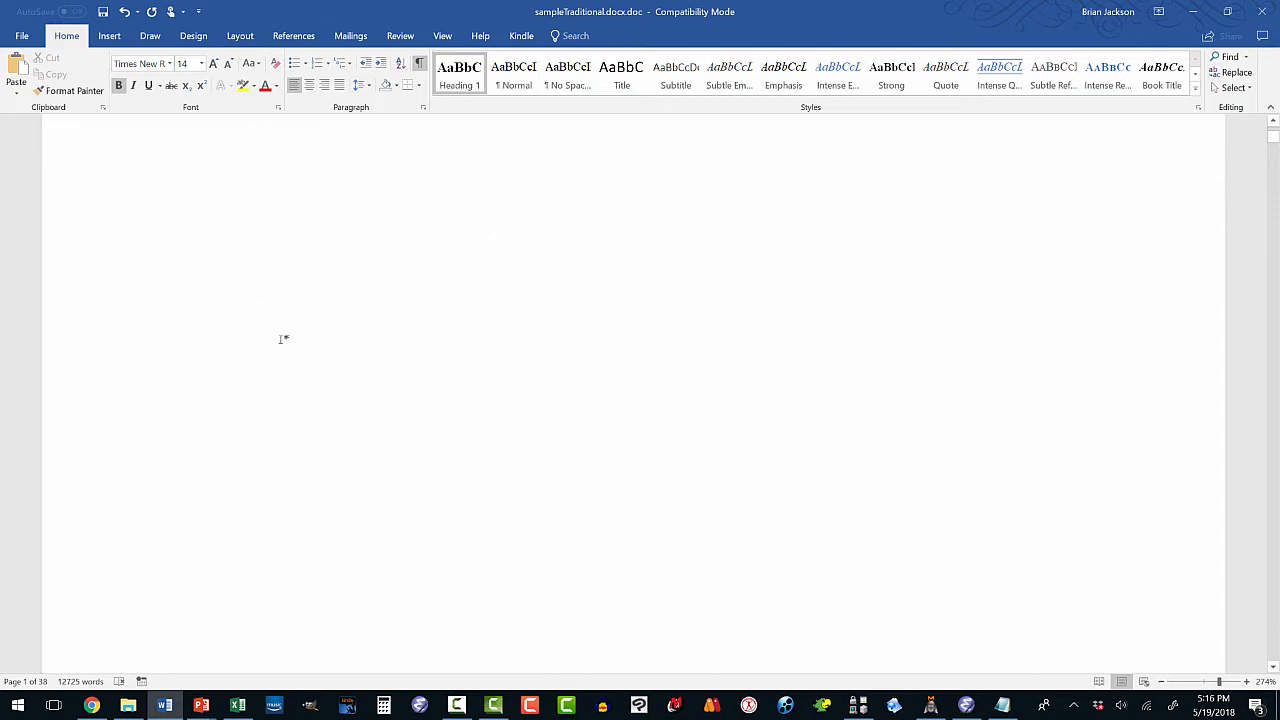
{"action": "scroll", "coordinate": [283, 340], "scroll_direction": "down", "scroll_amount": 10}
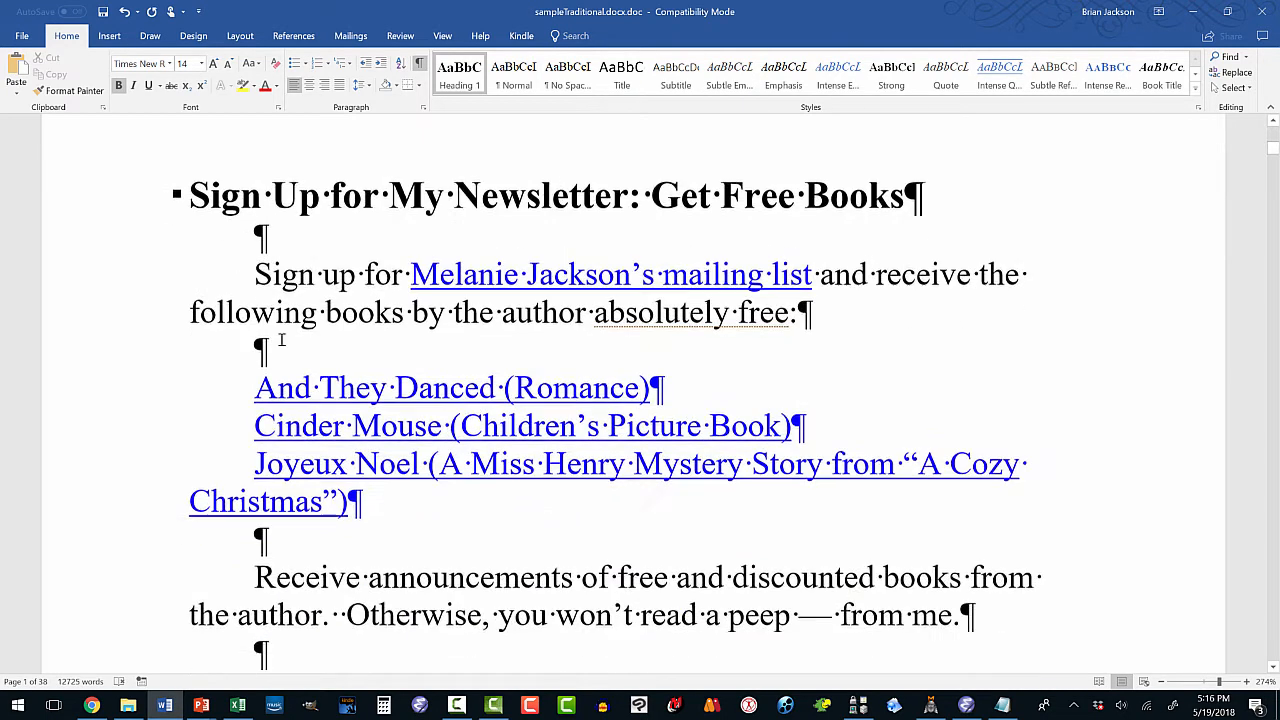
{"action": "scroll", "coordinate": [283, 340], "scroll_direction": "down", "scroll_amount": 10}
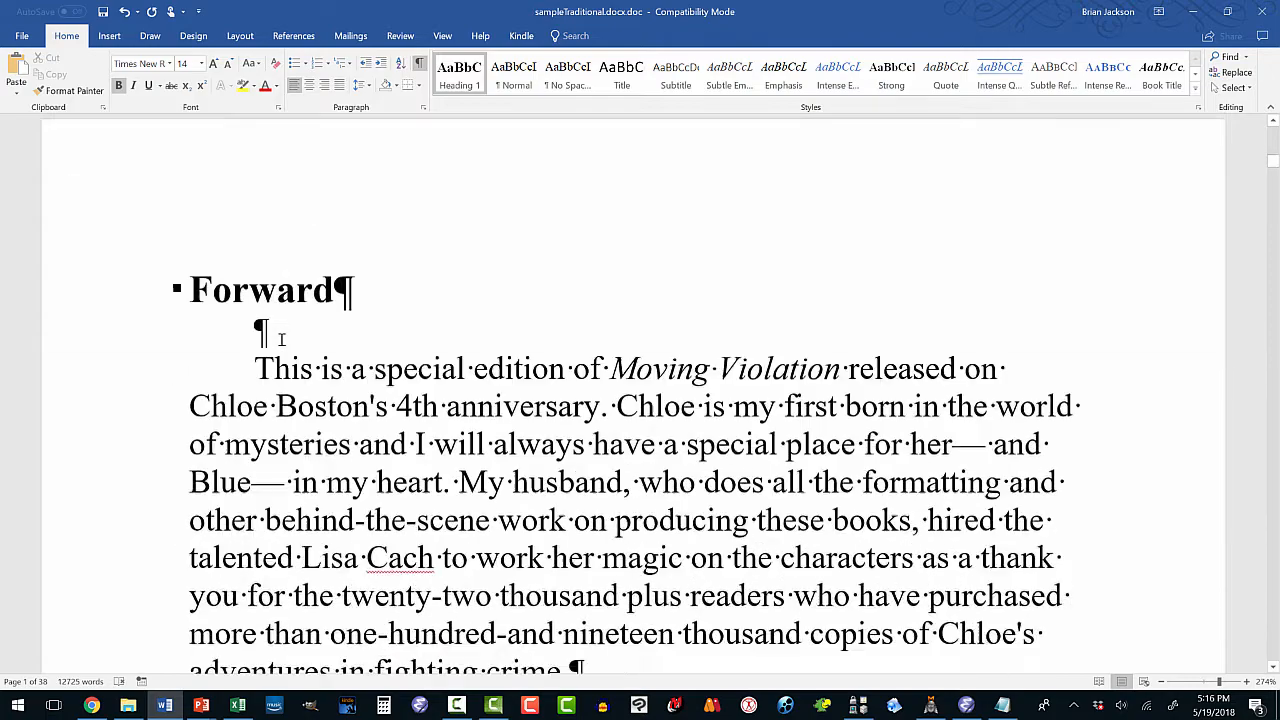
{"action": "scroll", "coordinate": [283, 340], "scroll_direction": "down", "scroll_amount": 3}
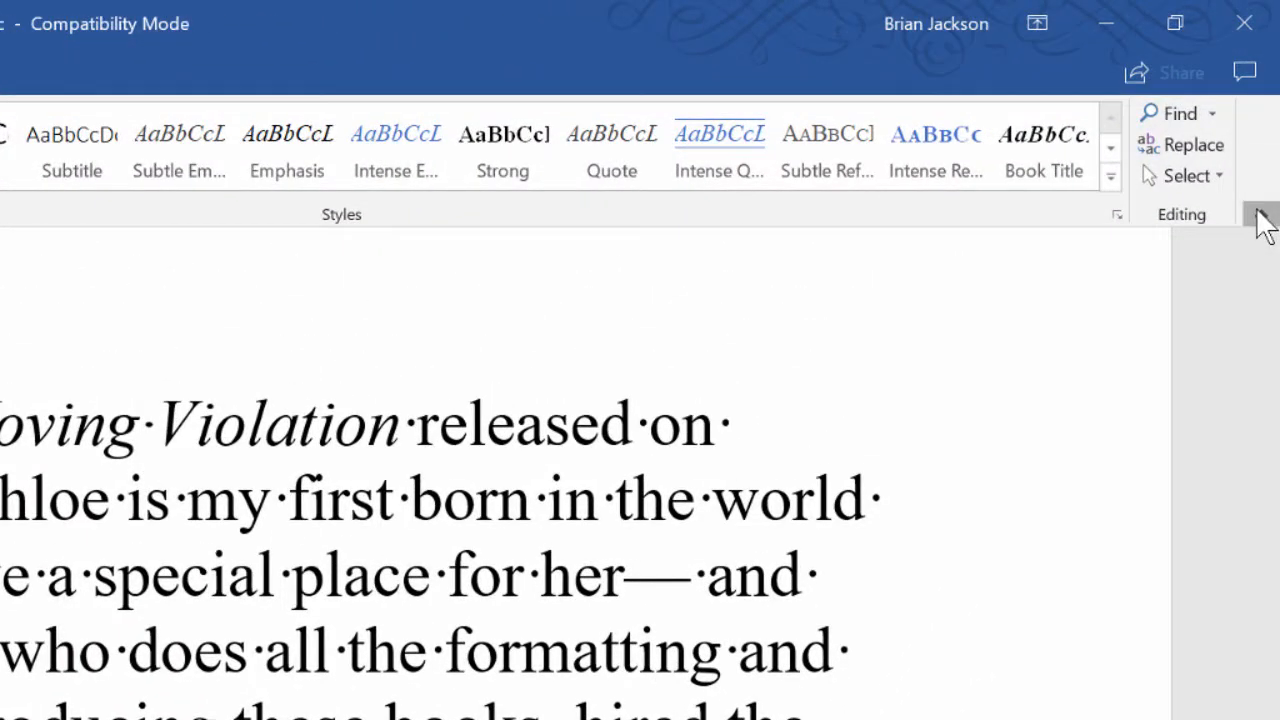
{"action": "left_click", "coordinate": [1262, 222]}
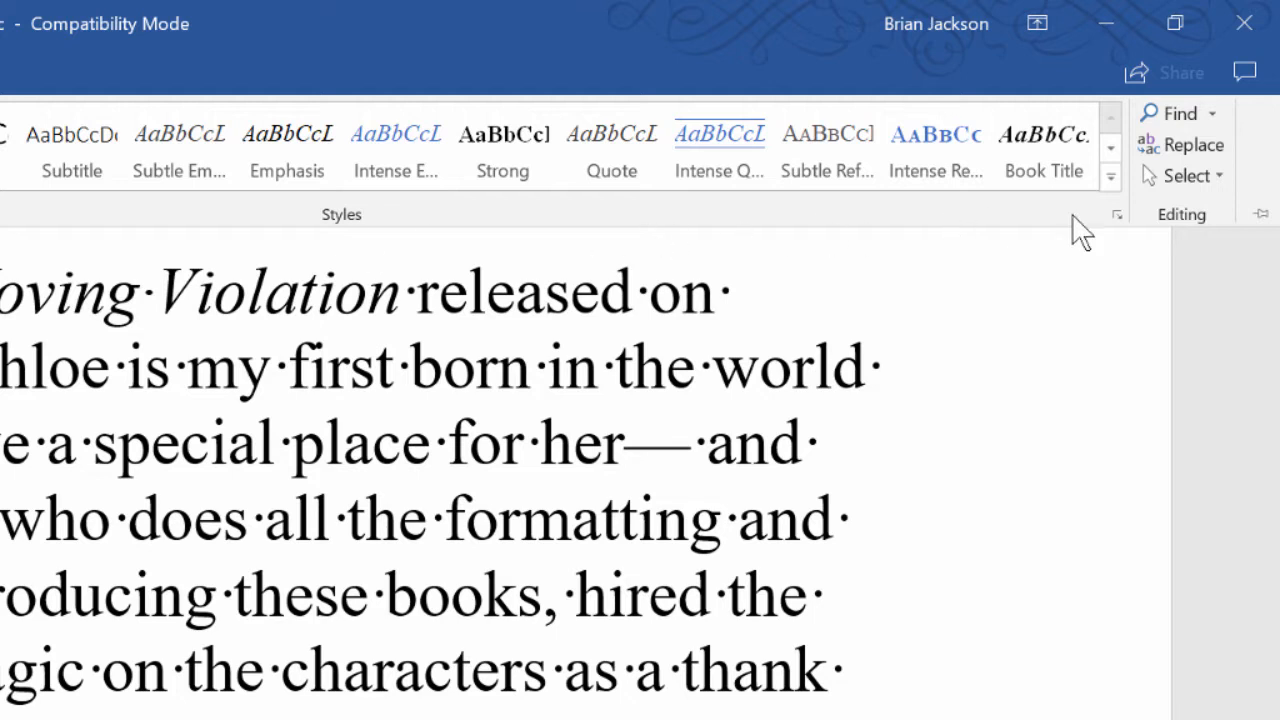
{"action": "left_click", "coordinate": [1262, 222]}
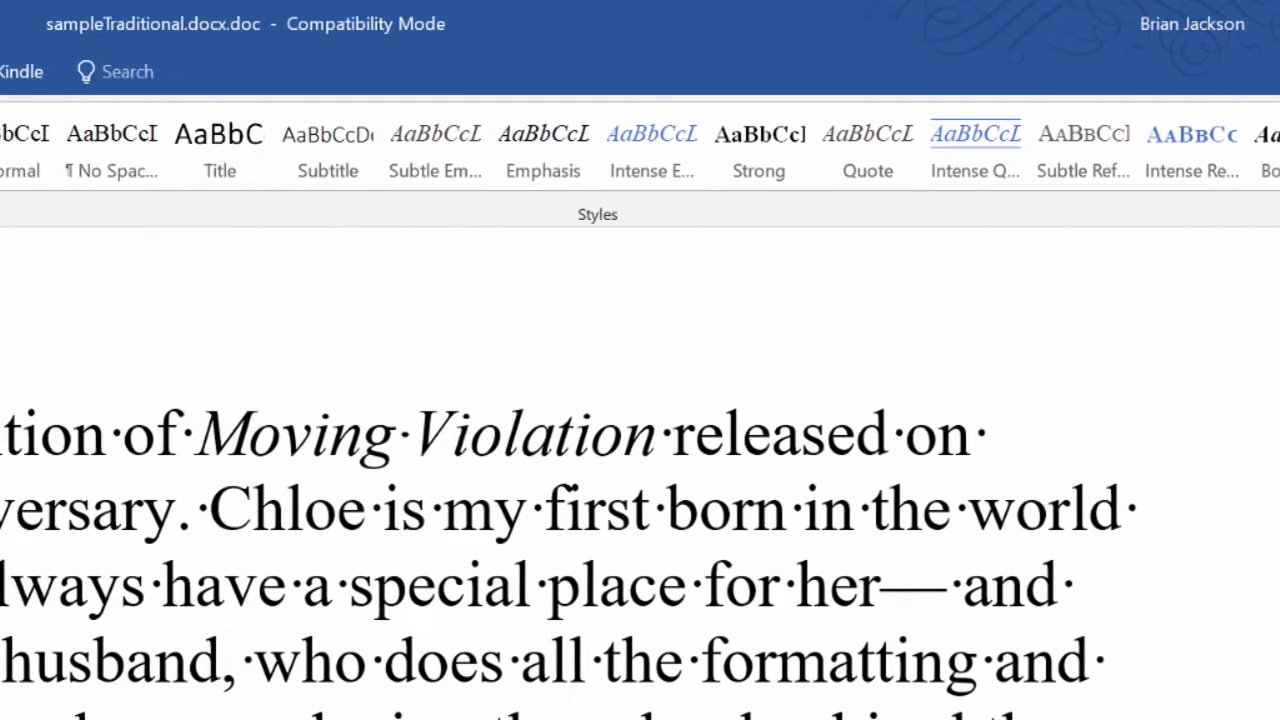
{"action": "left_click", "coordinate": [558, 440]}
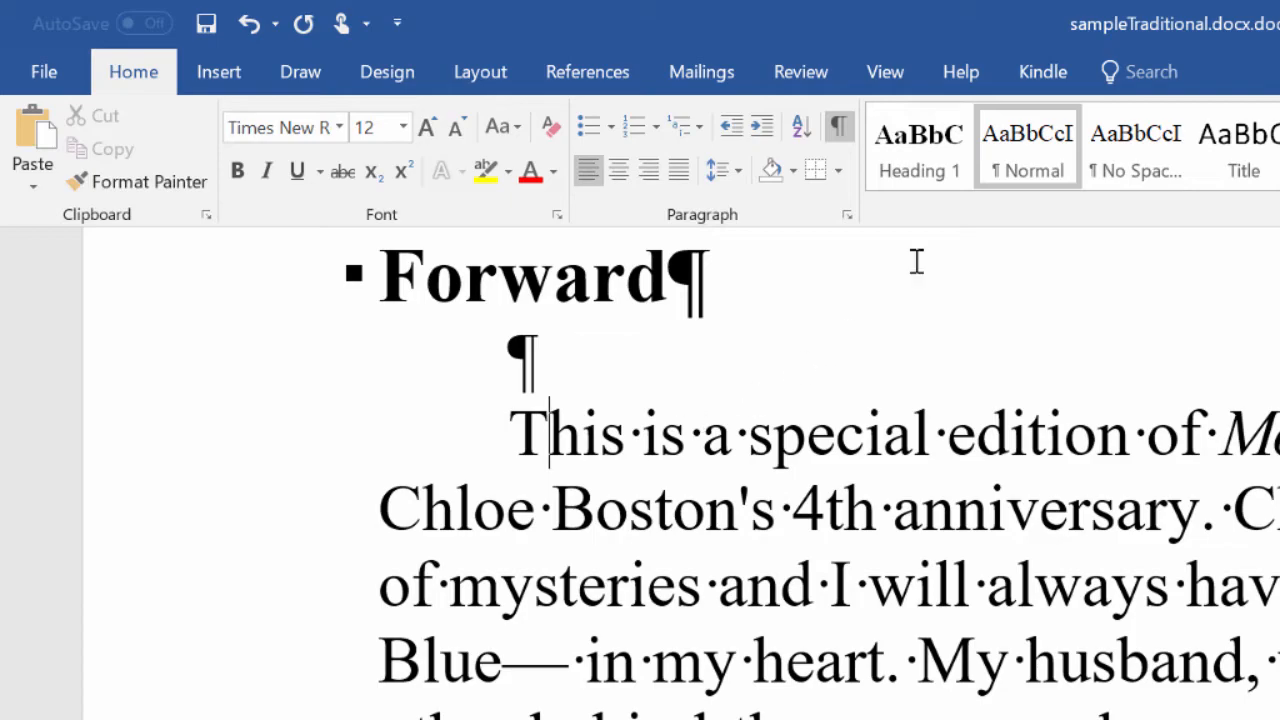
Modify the Normal style to no first-line indent with 12 pt spacing before and after.
{"action": "right_click", "coordinate": [1005, 155]}
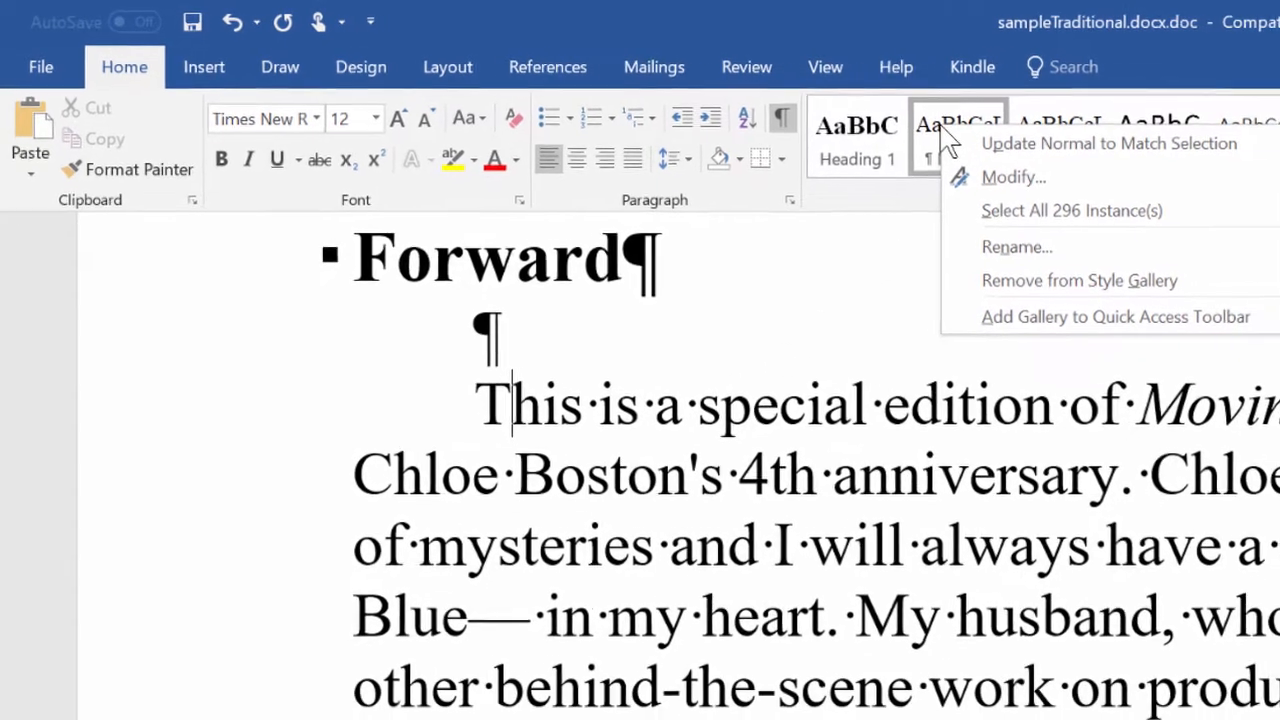
{"action": "left_click", "coordinate": [1013, 177]}
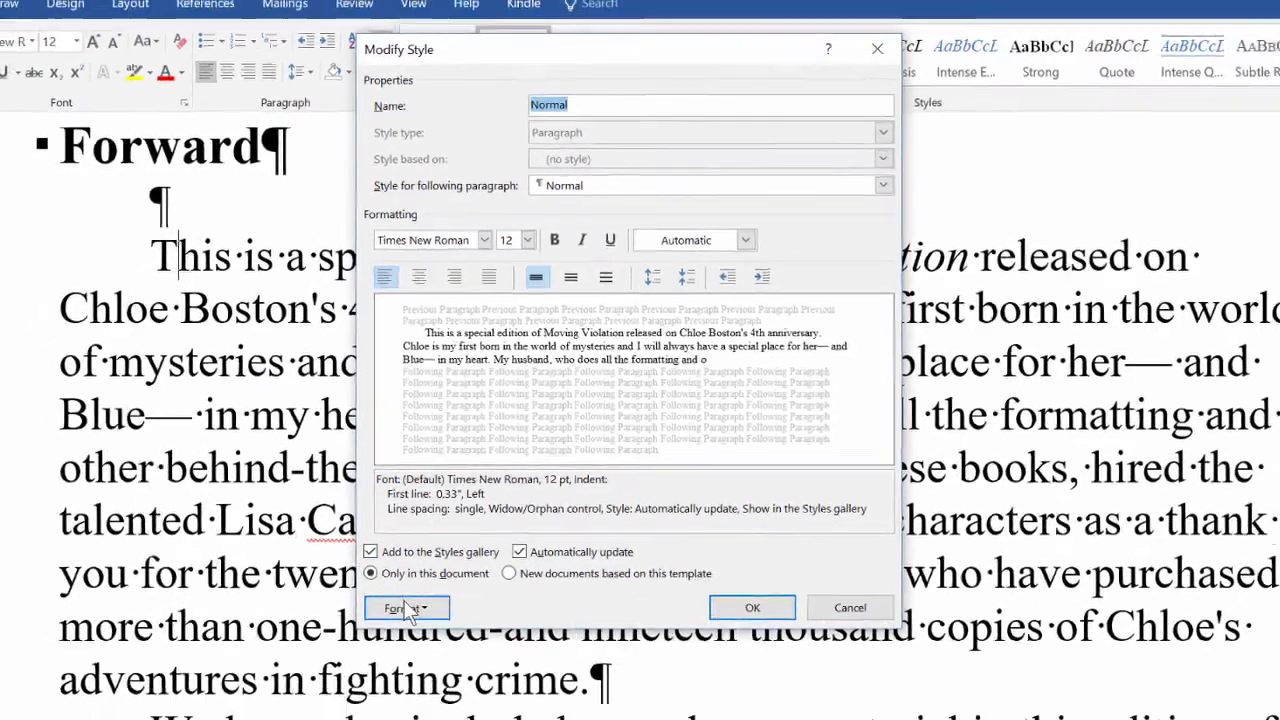
{"action": "left_click", "coordinate": [388, 678]}
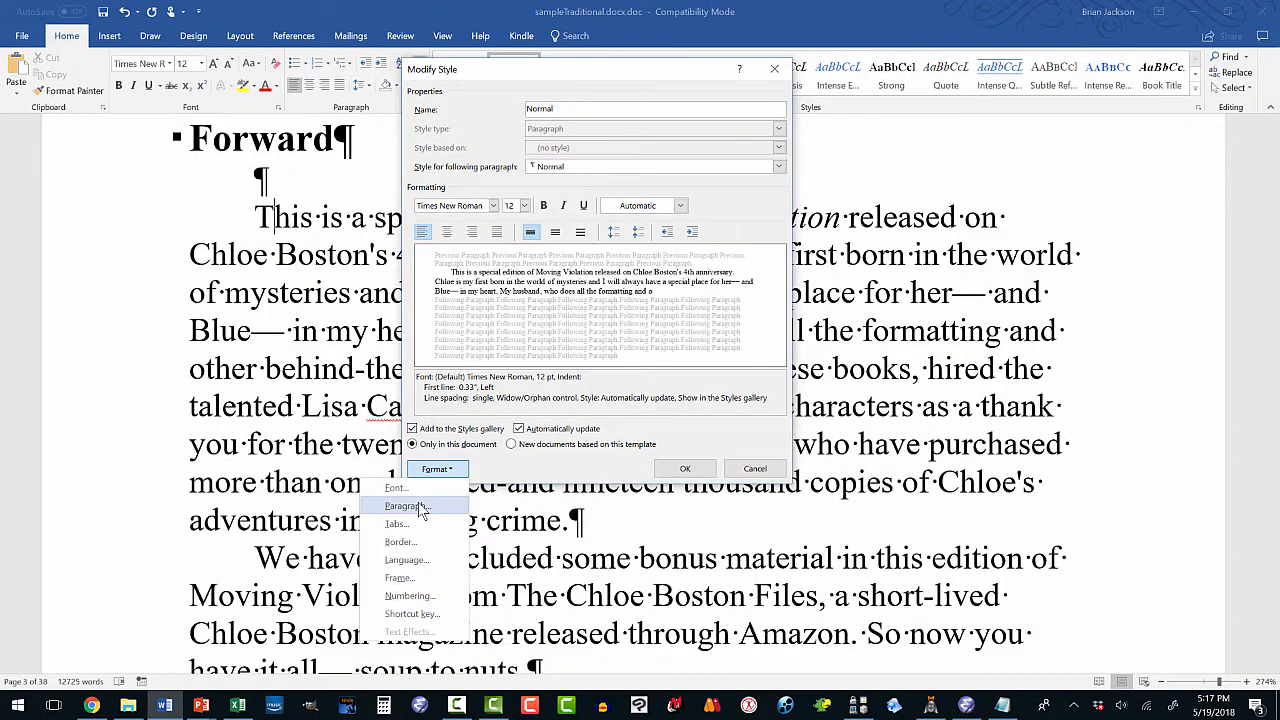
{"action": "left_click", "coordinate": [402, 506]}
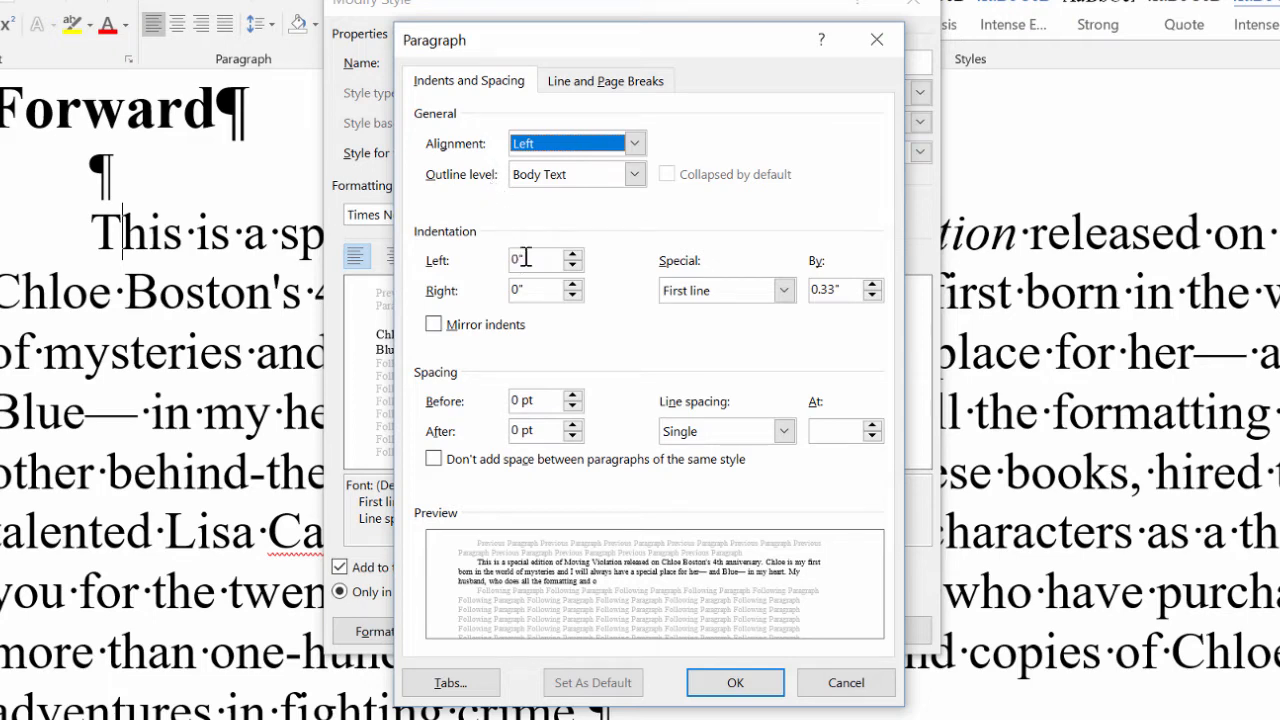
{"action": "left_click", "coordinate": [785, 289]}
{"action": "left_click", "coordinate": [773, 314]}
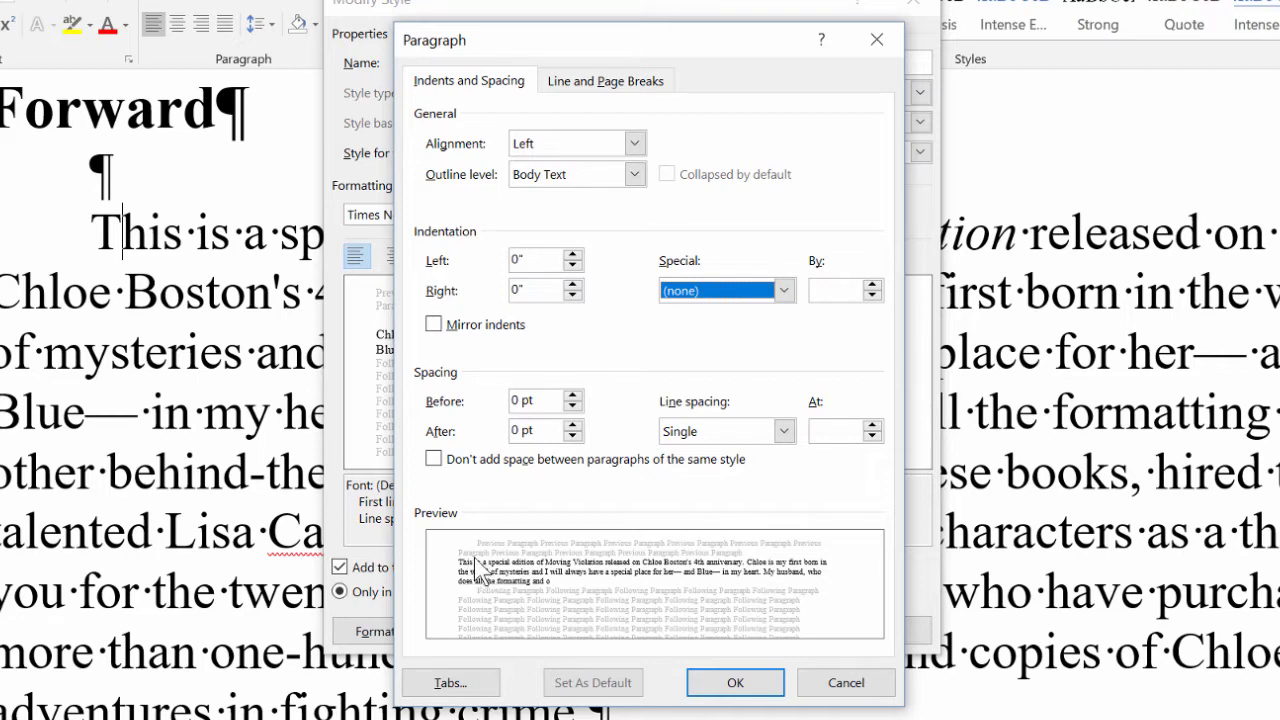
{"action": "left_click", "coordinate": [573, 396]}
{"action": "left_click", "coordinate": [573, 397]}
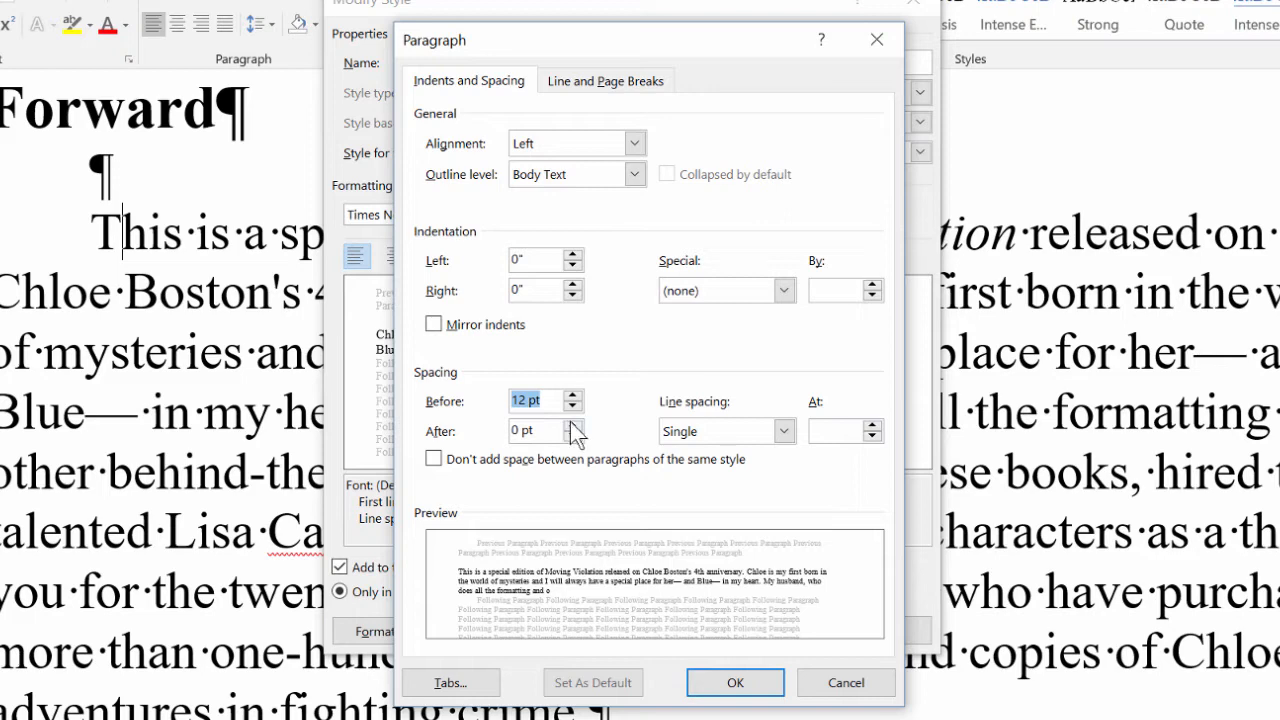
{"action": "left_click", "coordinate": [573, 425]}
{"action": "left_click", "coordinate": [573, 425]}
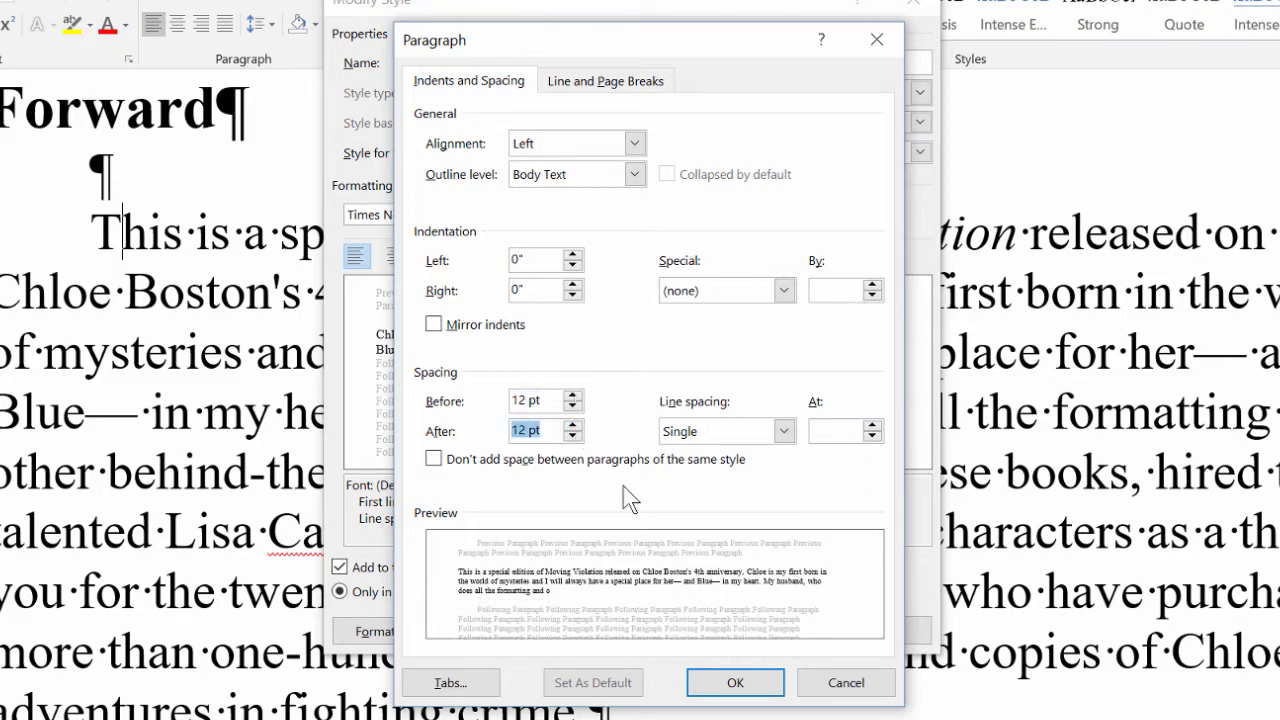
{"action": "left_click", "coordinate": [725, 683]}
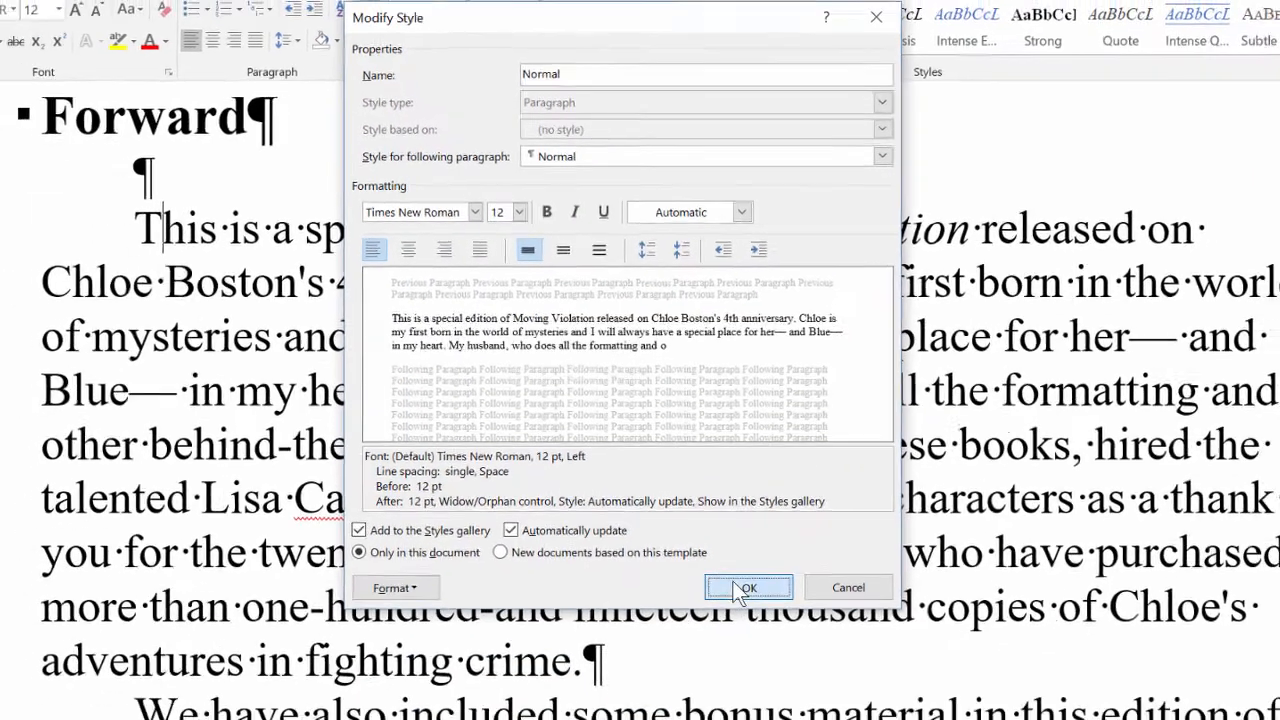
{"action": "left_click", "coordinate": [742, 590]}
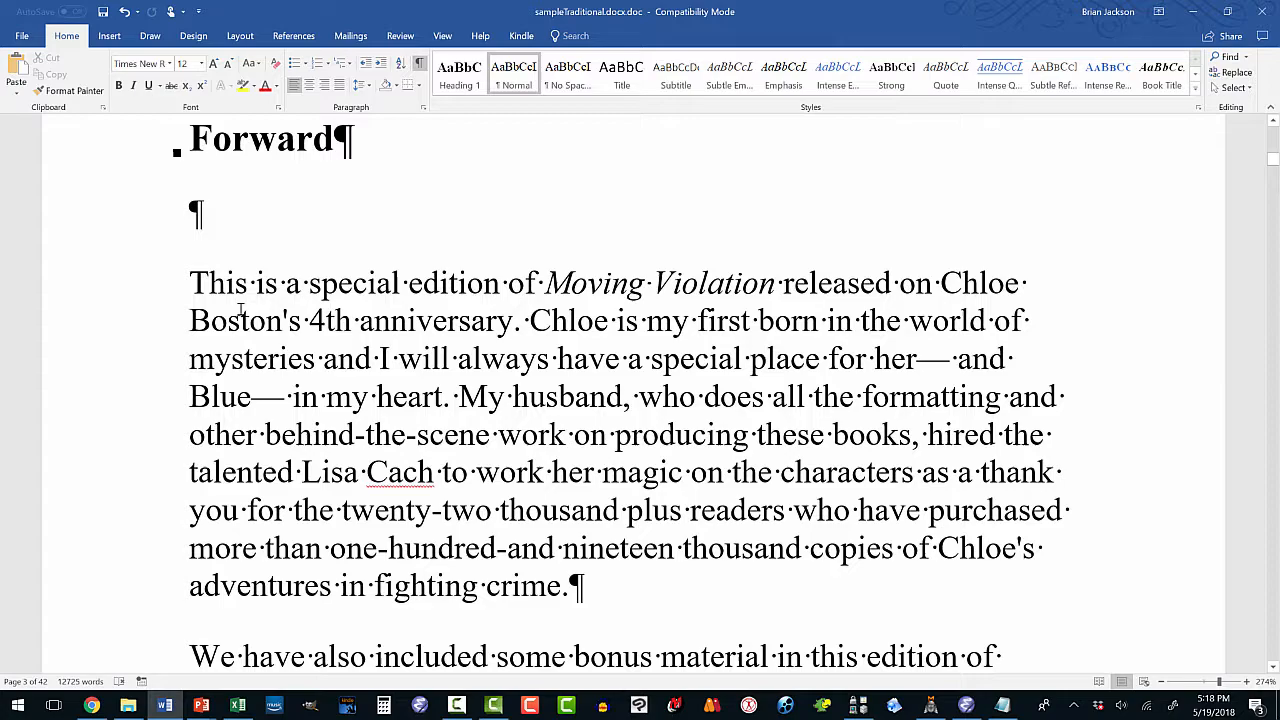
Change the Normal style back to a 0.33" first-line indent with 0 pt spacing before and after.
{"action": "scroll", "coordinate": [240, 310], "scroll_direction": "down", "scroll_amount": 2}
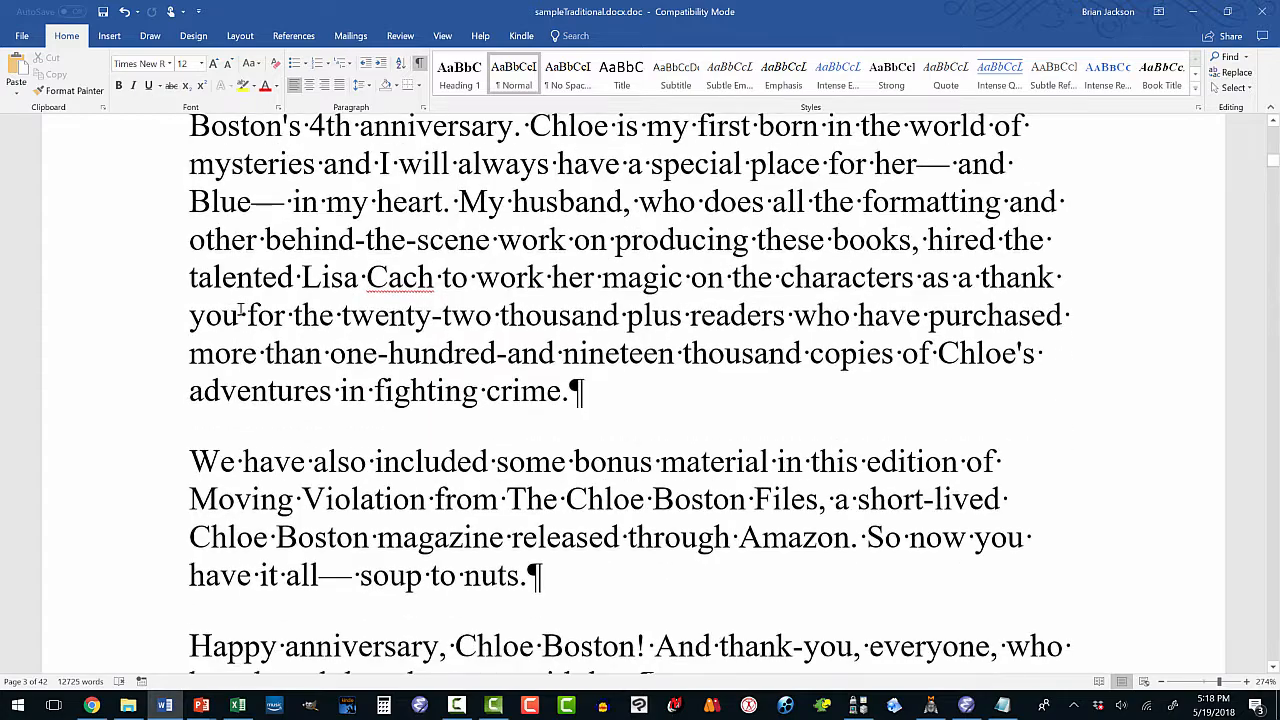
{"action": "scroll", "coordinate": [222, 392], "scroll_direction": "up", "scroll_amount": 3}
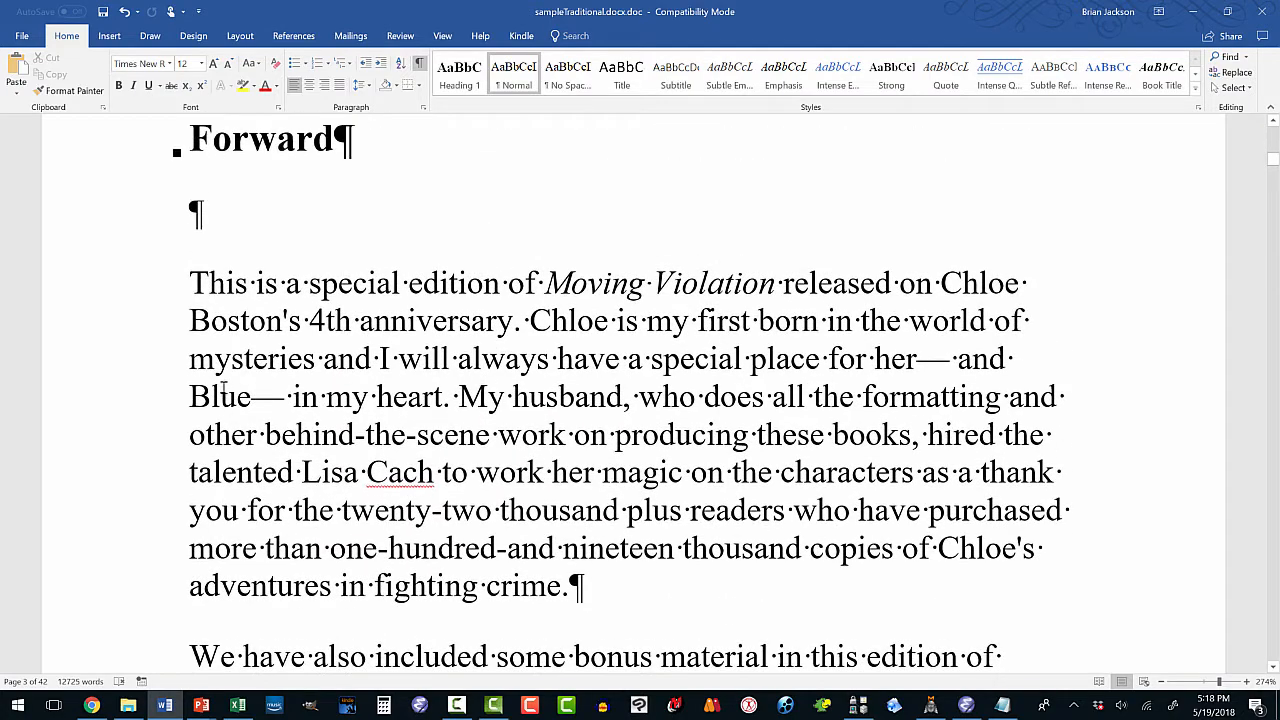
{"action": "scroll", "coordinate": [222, 390], "scroll_direction": "down", "scroll_amount": 2}
{"action": "scroll", "coordinate": [226, 400], "scroll_direction": "down", "scroll_amount": 4}
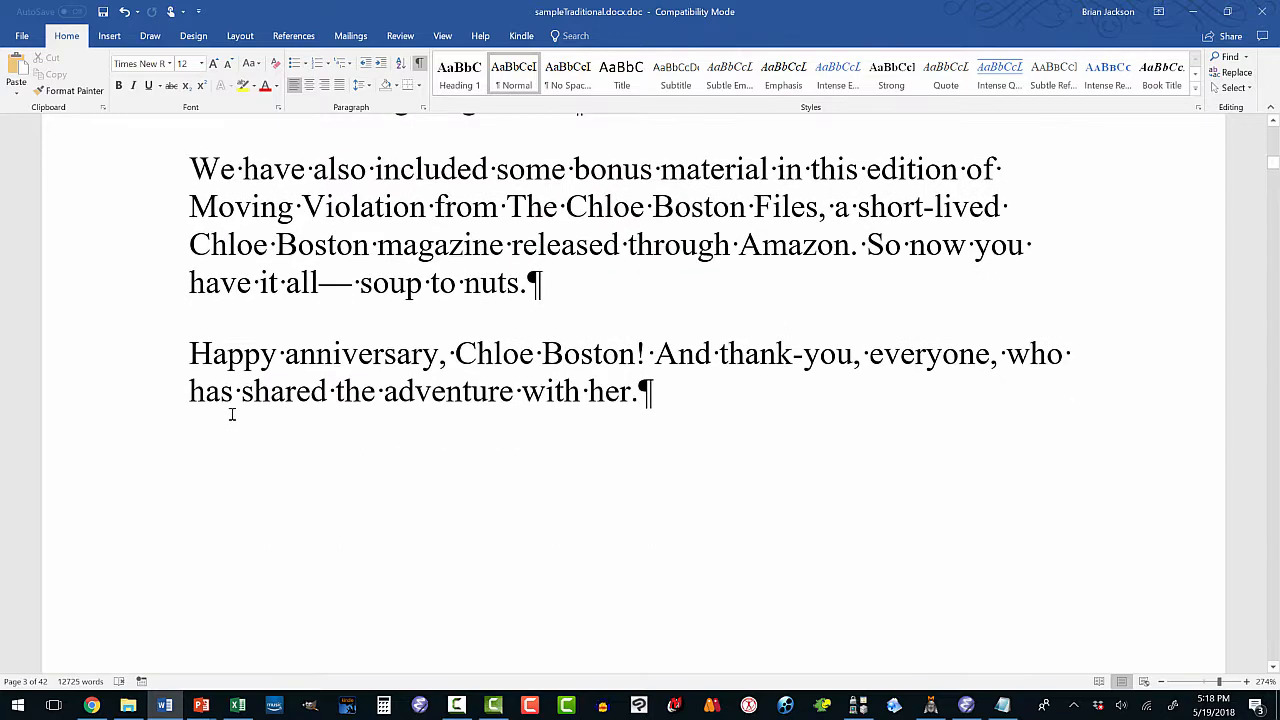
{"action": "scroll", "coordinate": [231, 414], "scroll_direction": "up", "scroll_amount": 4}
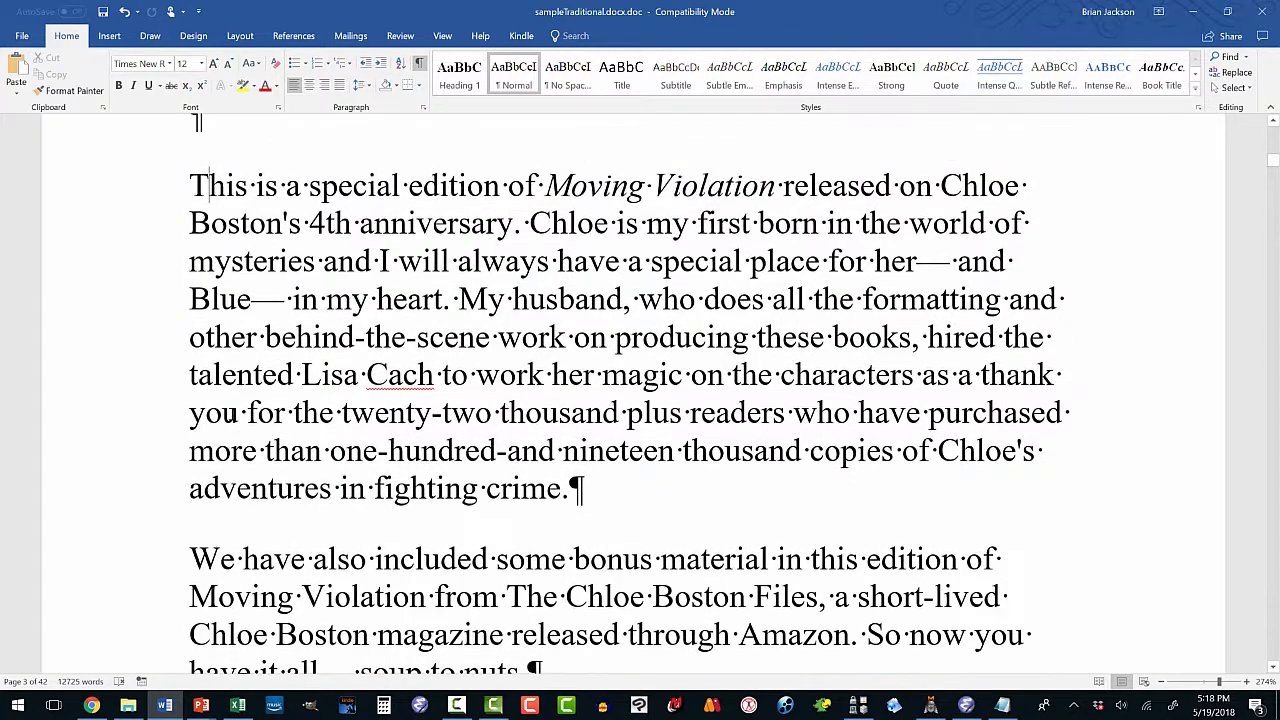
{"action": "right_click", "coordinate": [510, 77]}
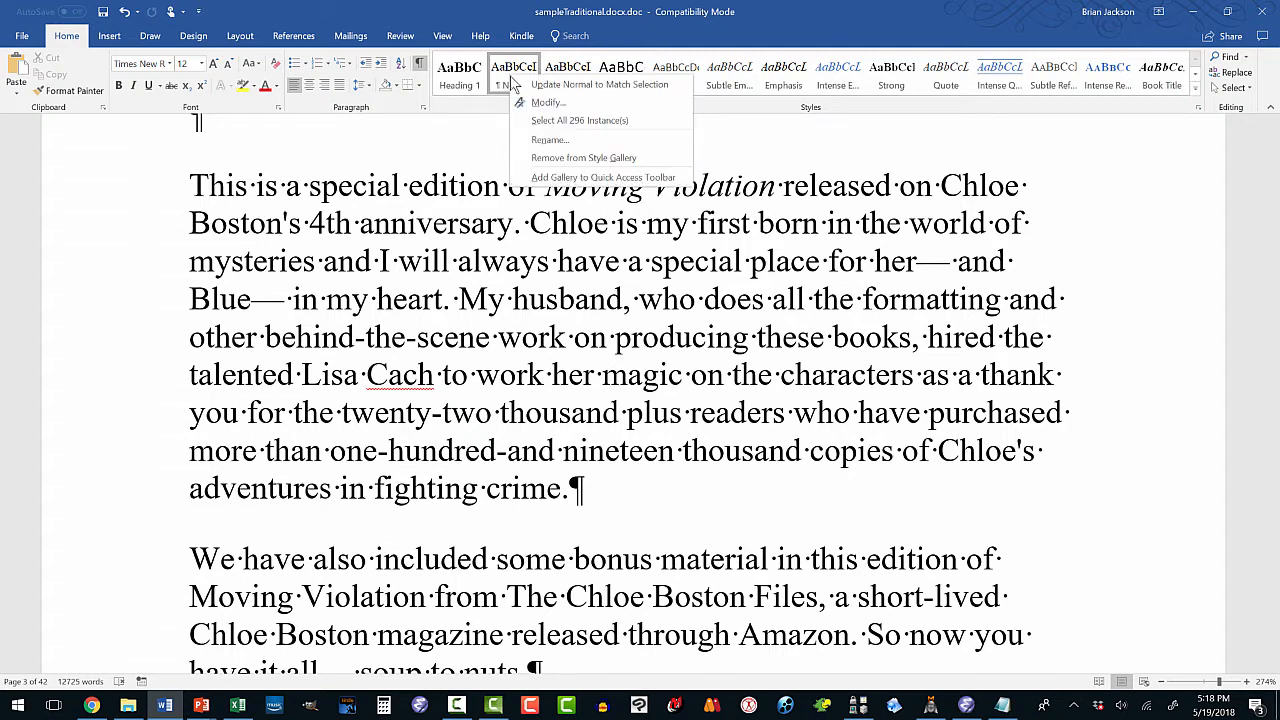
{"action": "left_click", "coordinate": [546, 102]}
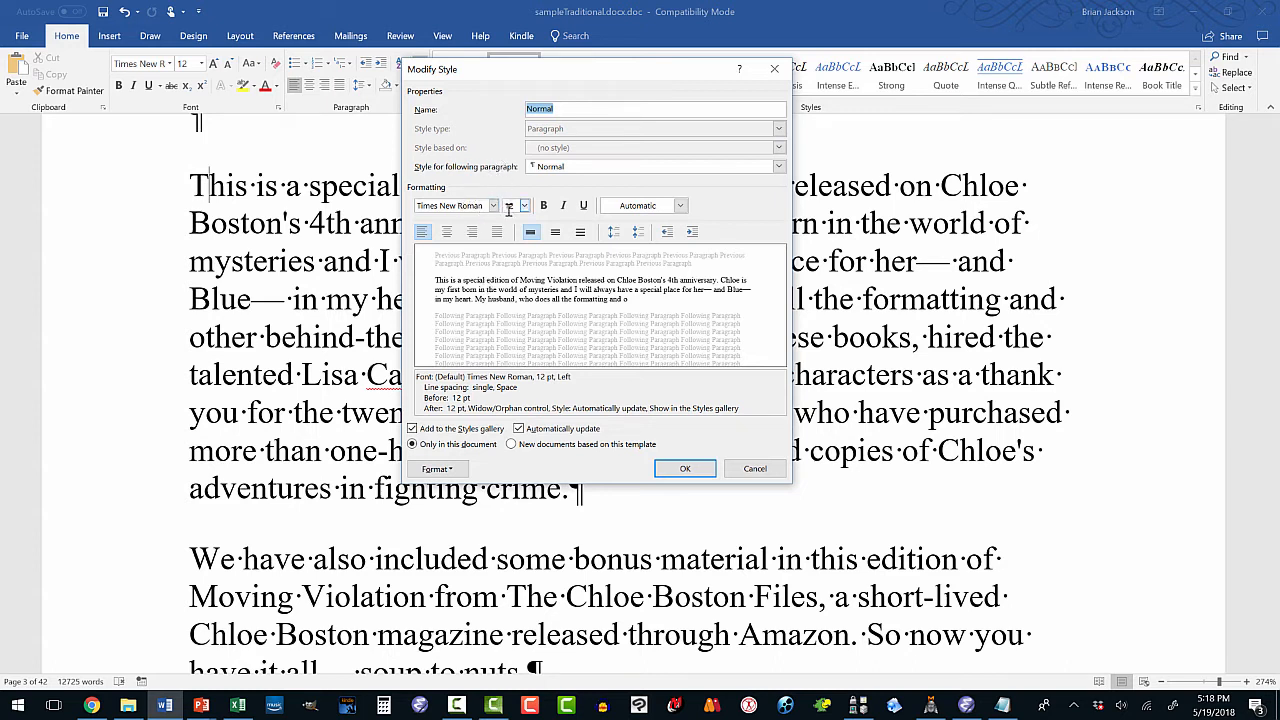
{"action": "left_click", "coordinate": [442, 470]}
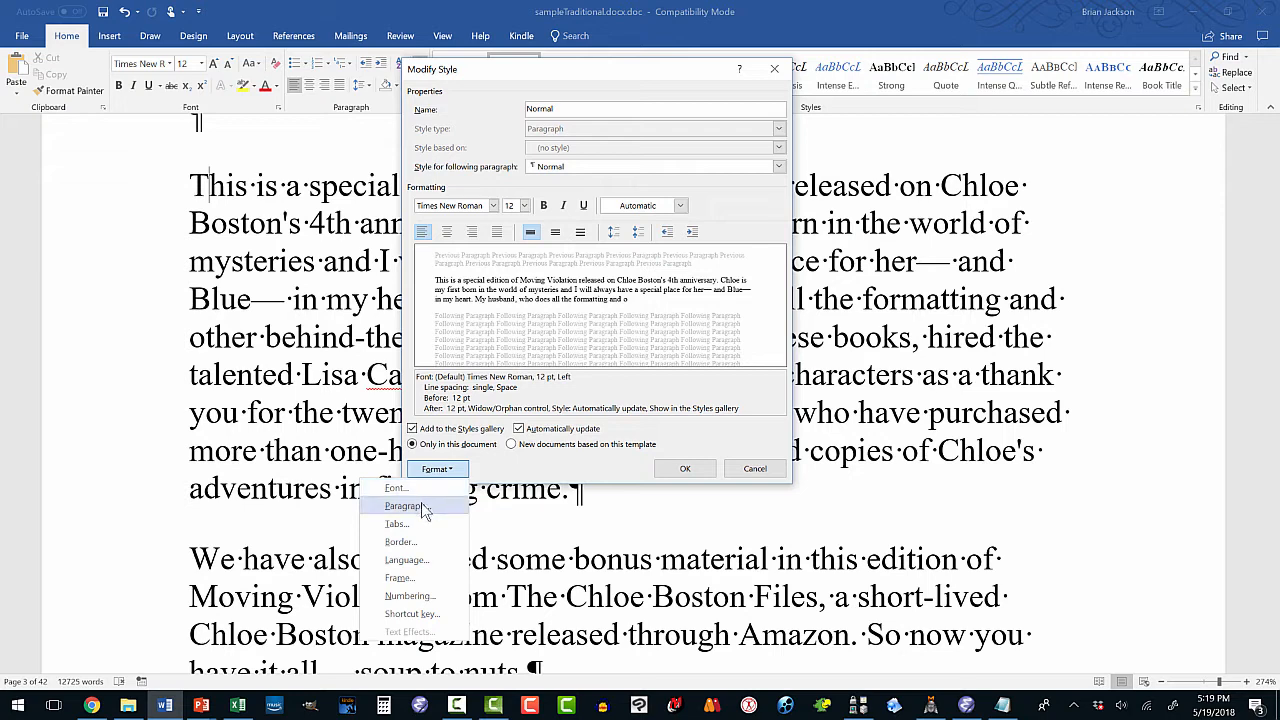
{"action": "left_click", "coordinate": [422, 507]}
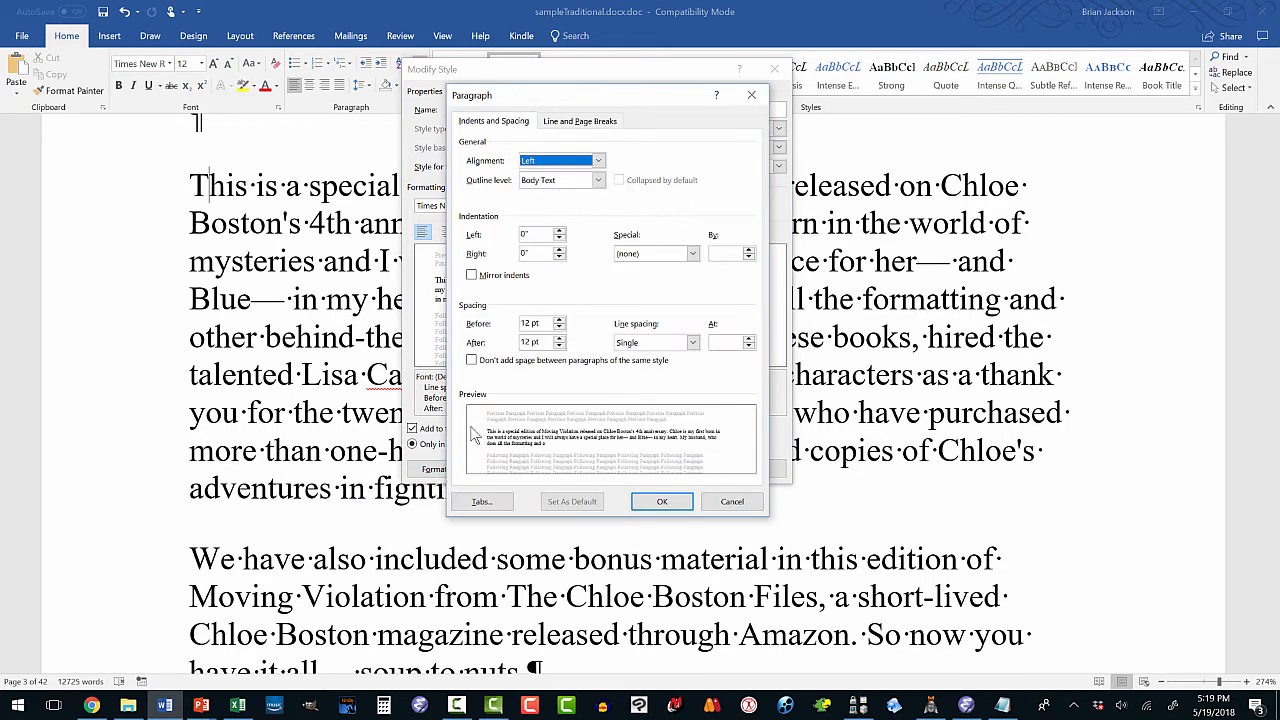
{"action": "left_click", "coordinate": [559, 328]}
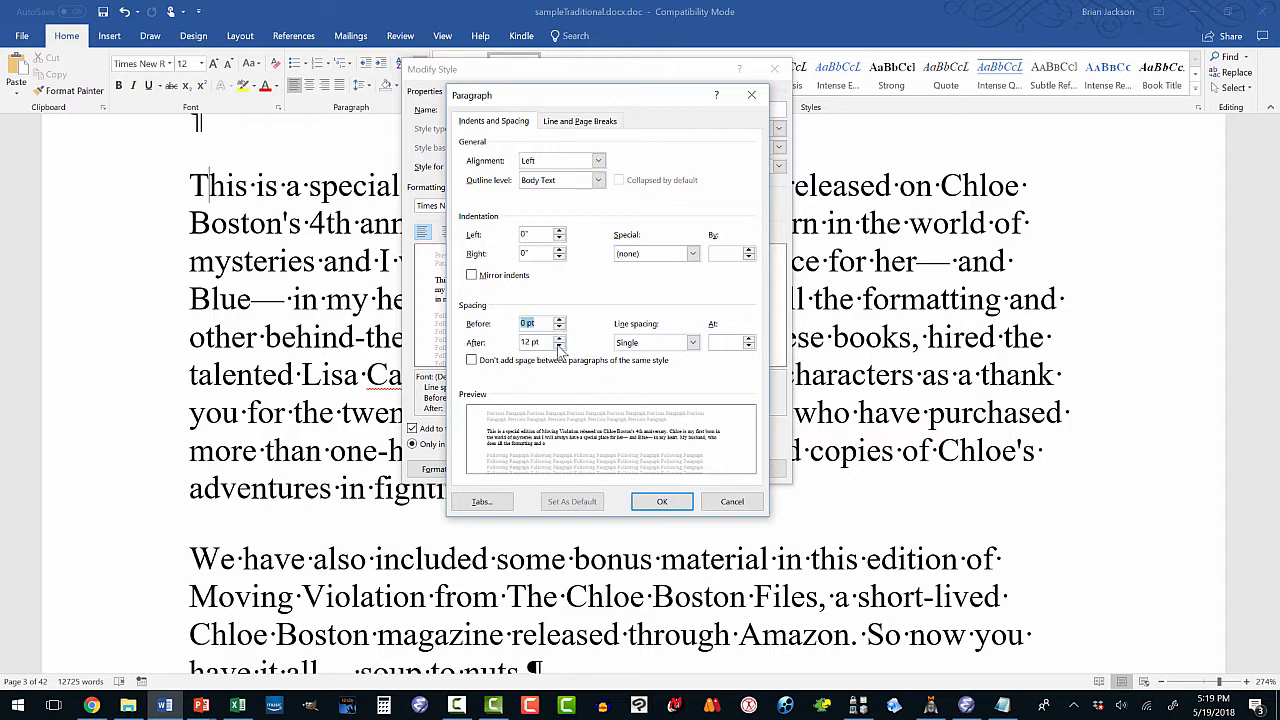
{"action": "left_click", "coordinate": [559, 346]}
{"action": "left_click", "coordinate": [692, 256]}
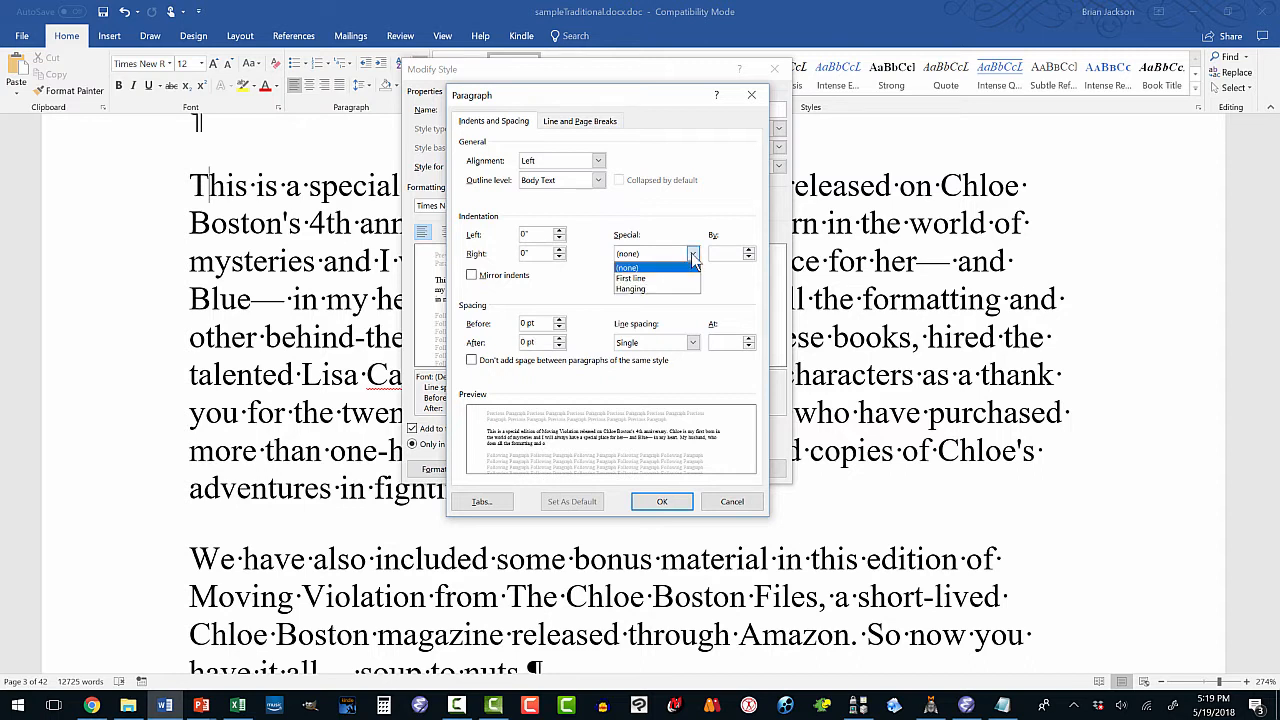
{"action": "left_click", "coordinate": [674, 273]}
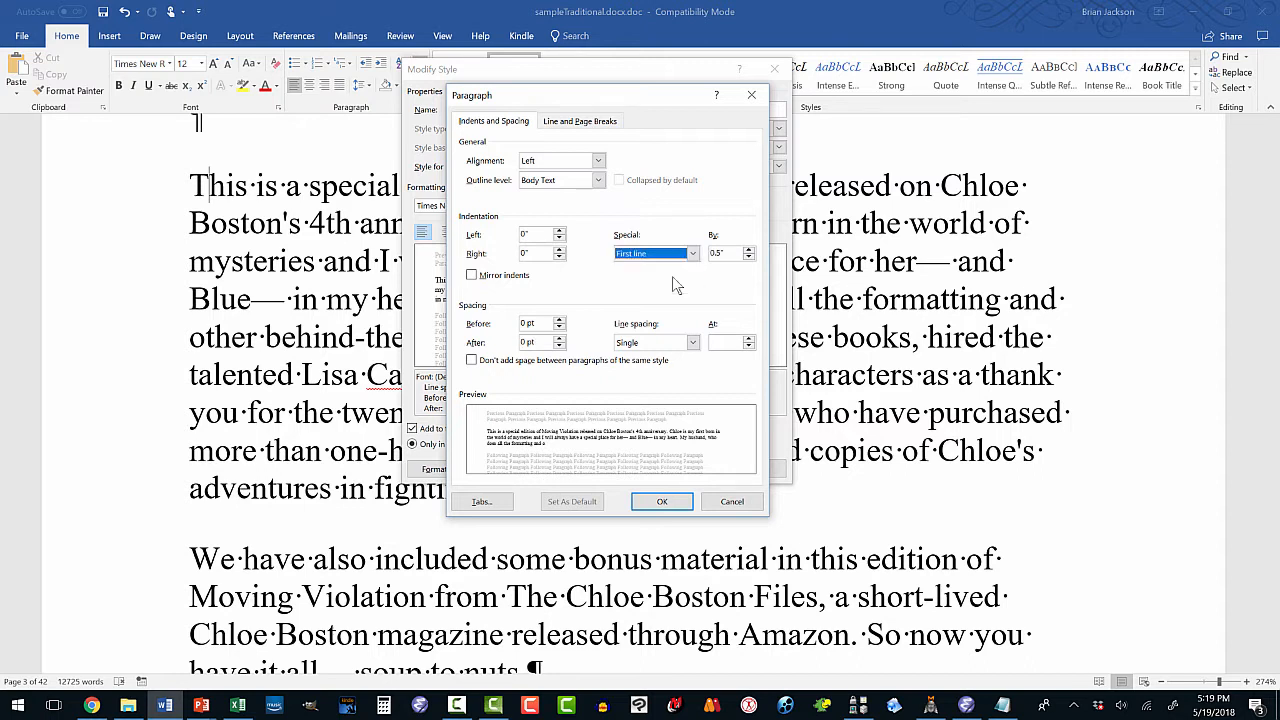
{"action": "left_click", "coordinate": [720, 254]}
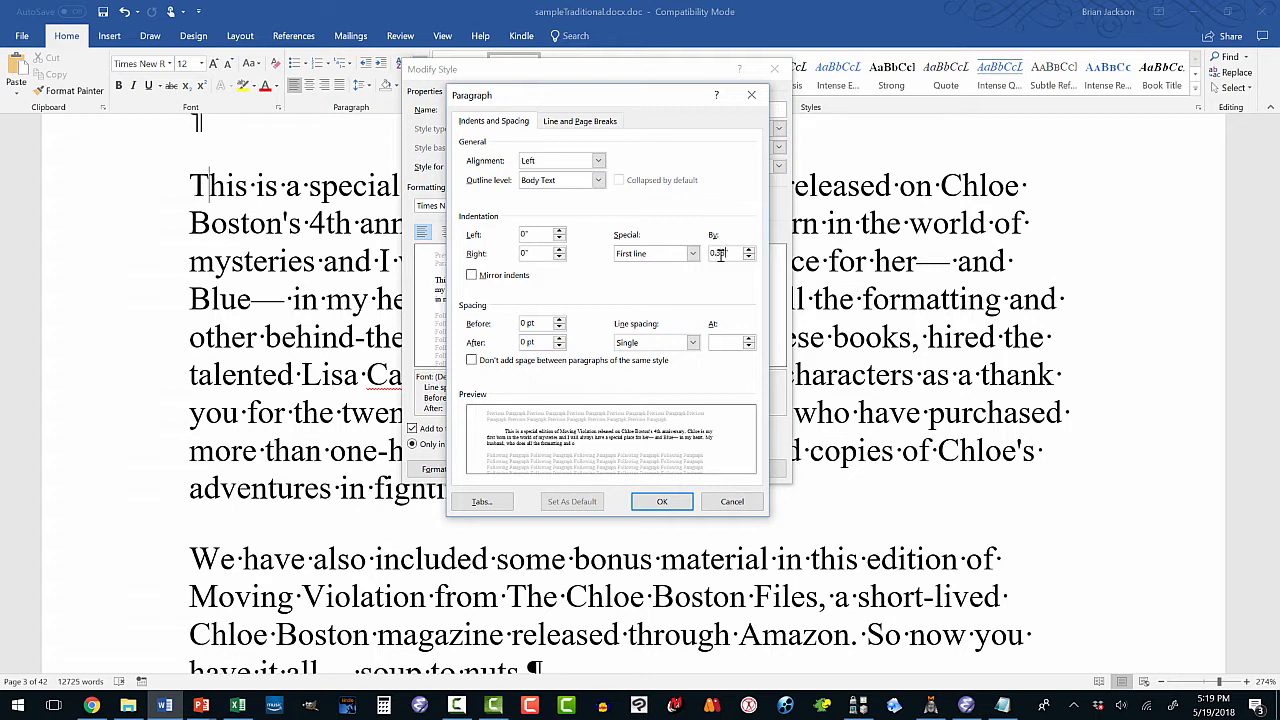
{"action": "left_click", "coordinate": [676, 502]}
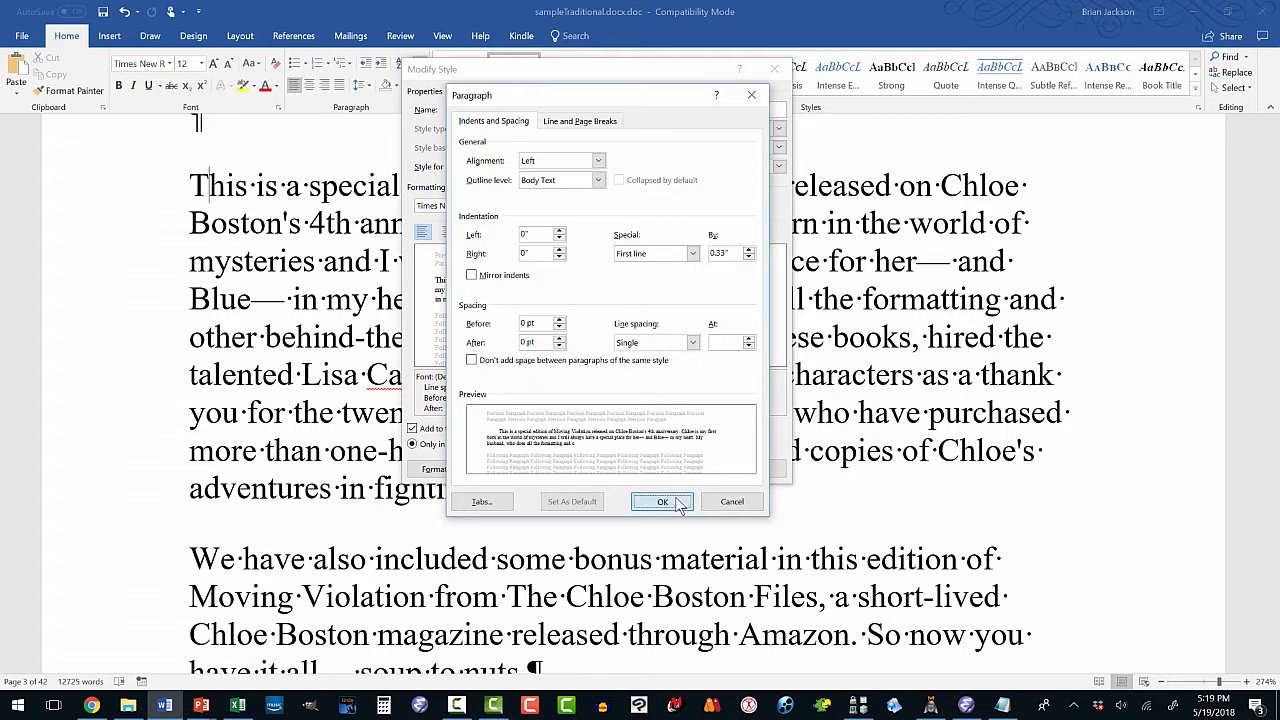
{"action": "left_click", "coordinate": [684, 469]}
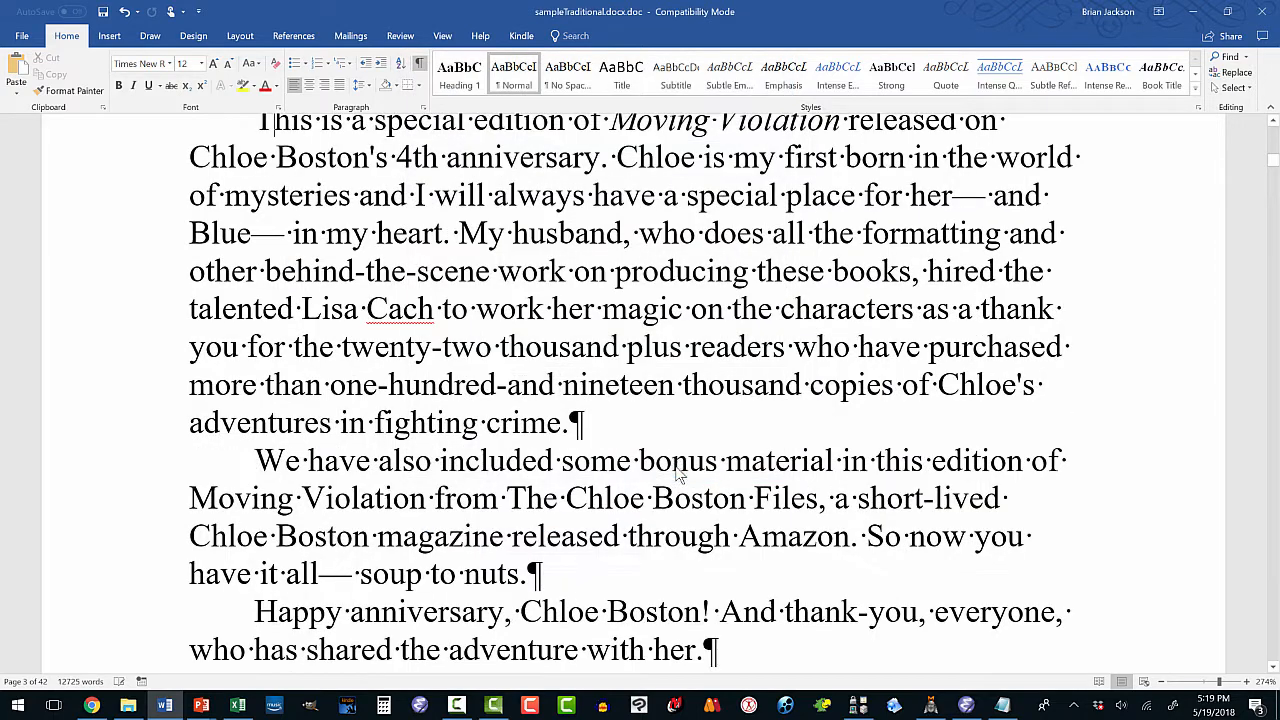
Add an empty paragraph after 'crime.' and remove its first-line indent.
{"action": "scroll", "coordinate": [580, 461], "scroll_direction": "up", "scroll_amount": 2}
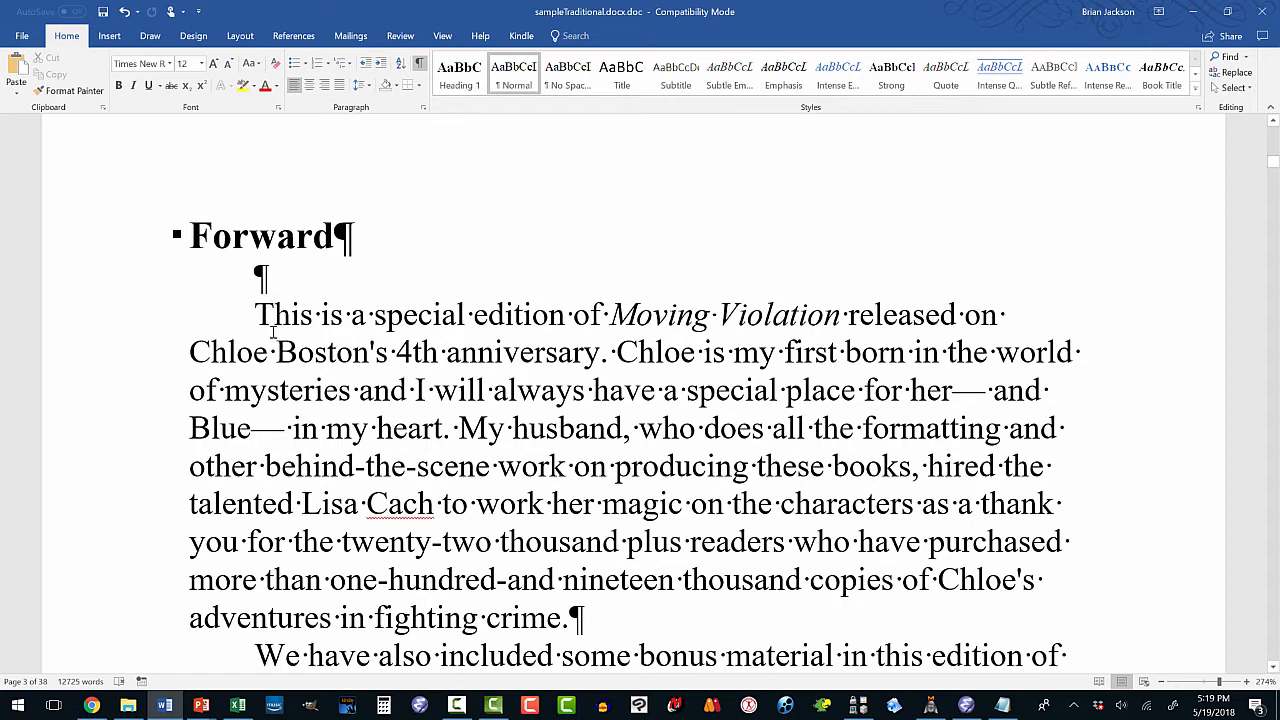
{"action": "scroll", "coordinate": [512, 350], "scroll_direction": "down", "scroll_amount": 3}
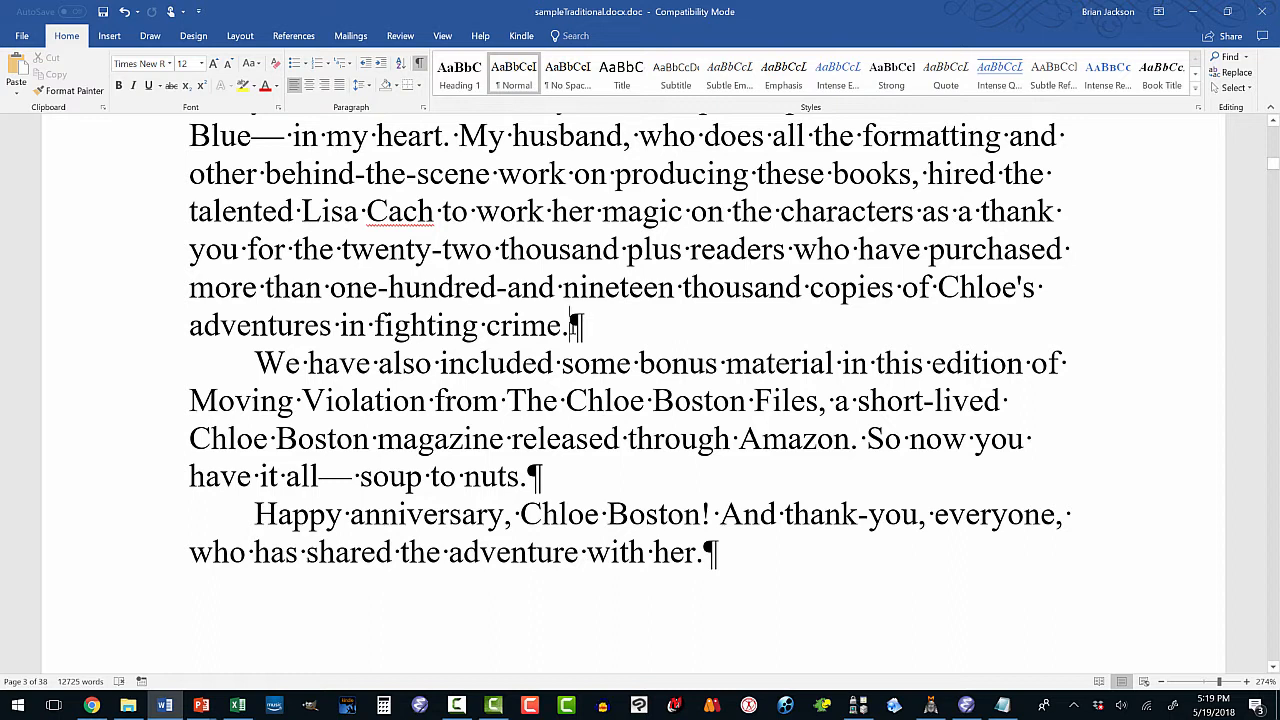
{"action": "left_click", "coordinate": [571, 325]}
{"action": "key", "text": "Return"}
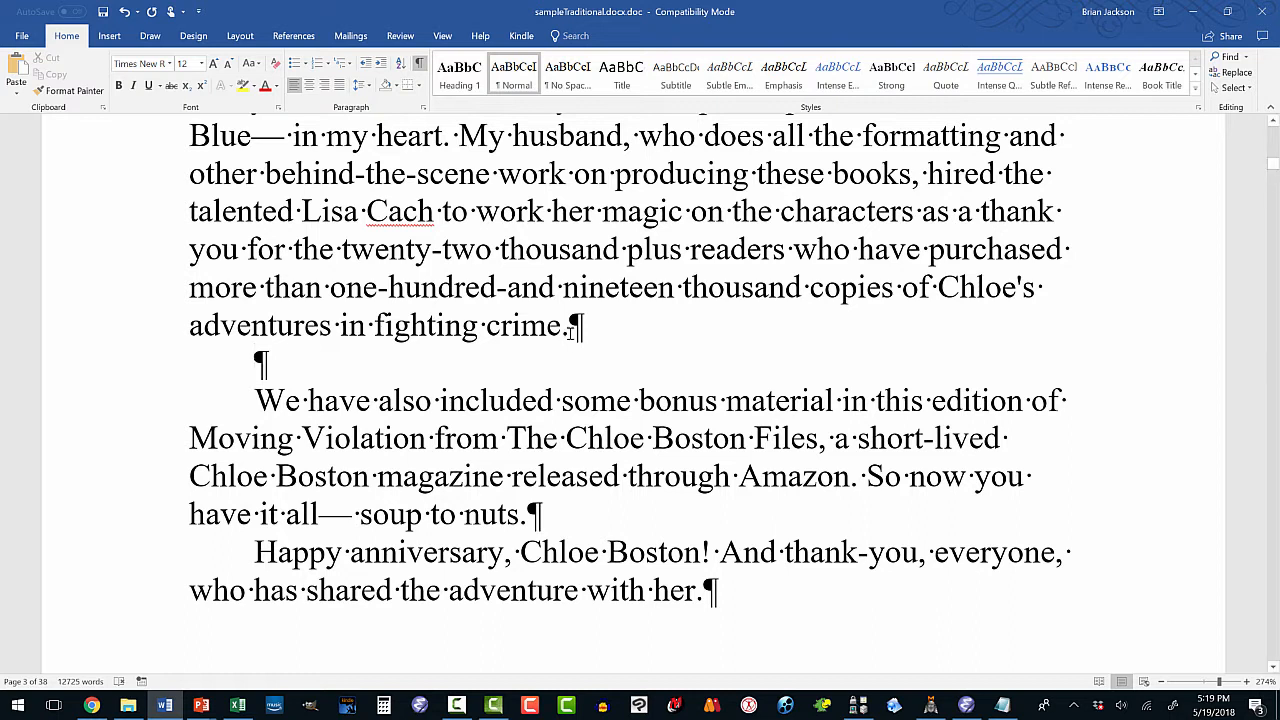
{"action": "key", "text": "BackSpace"}
{"action": "key", "text": "BackSpace"}
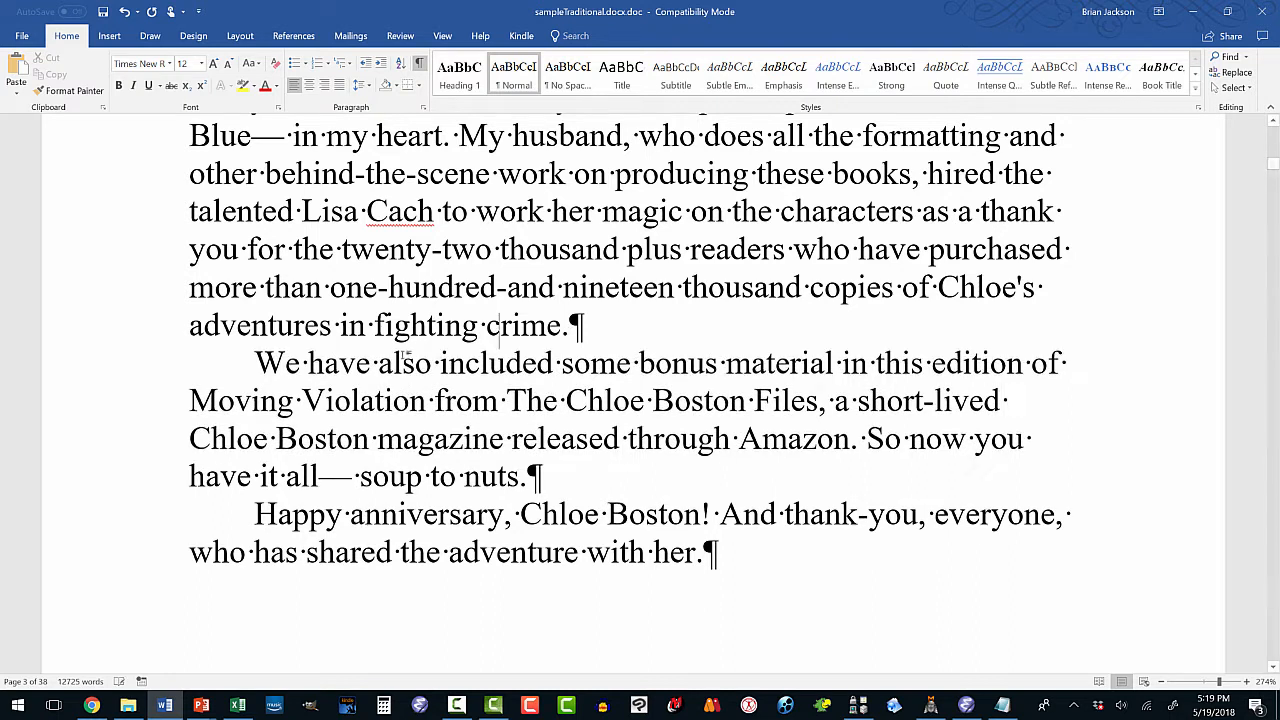
Check that the Forward heading uses the Heading 1 style.
{"action": "scroll", "coordinate": [403, 358], "scroll_direction": "up", "scroll_amount": 3}
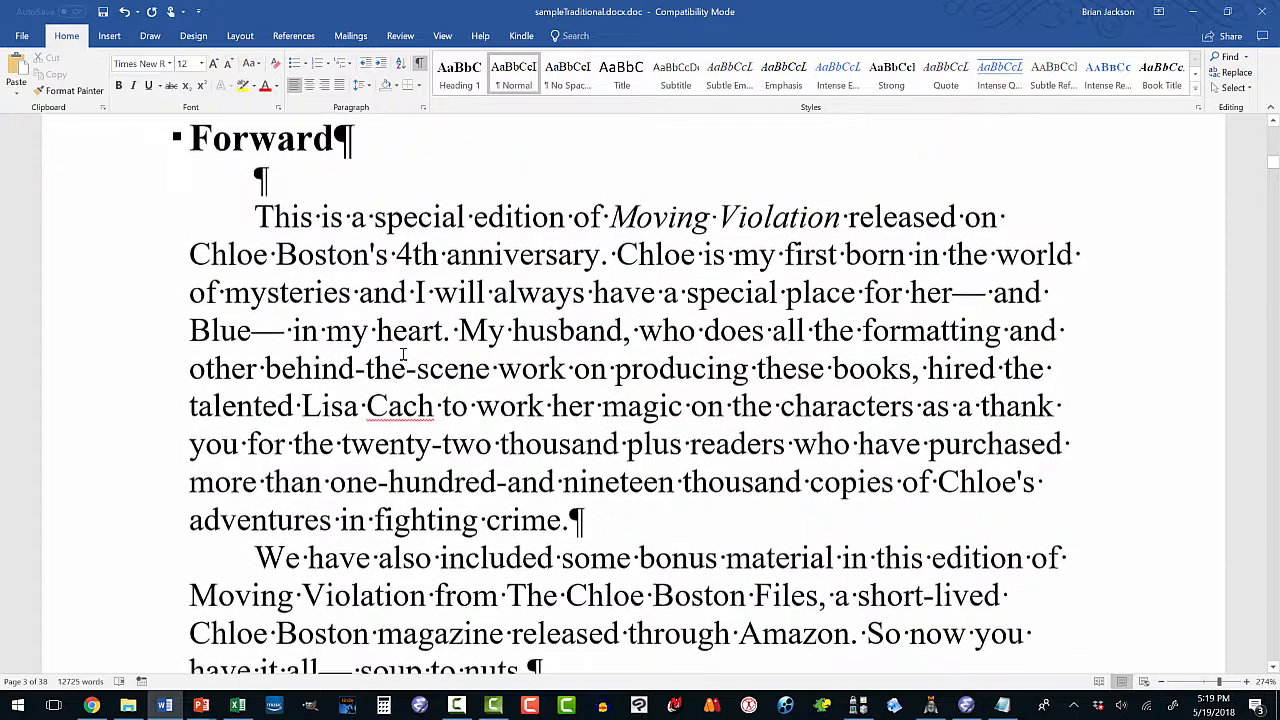
{"action": "scroll", "coordinate": [328, 294], "scroll_direction": "up", "scroll_amount": 2}
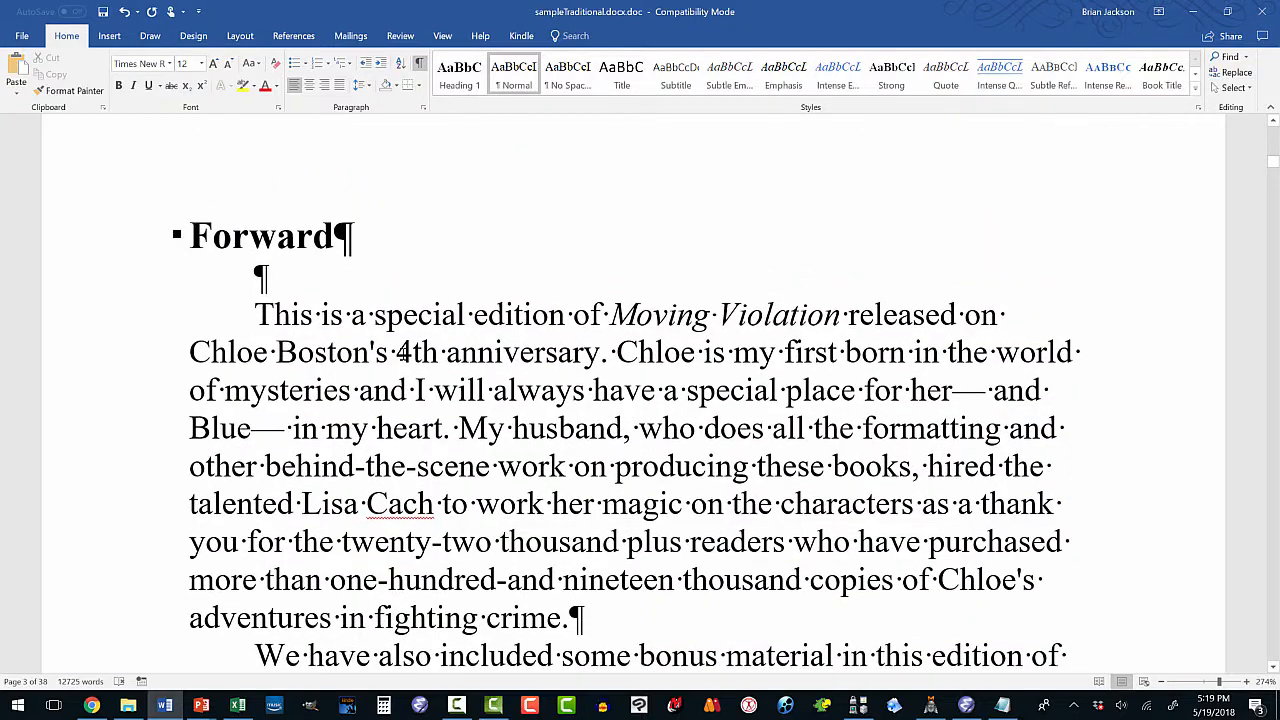
{"action": "left_click", "coordinate": [314, 238]}
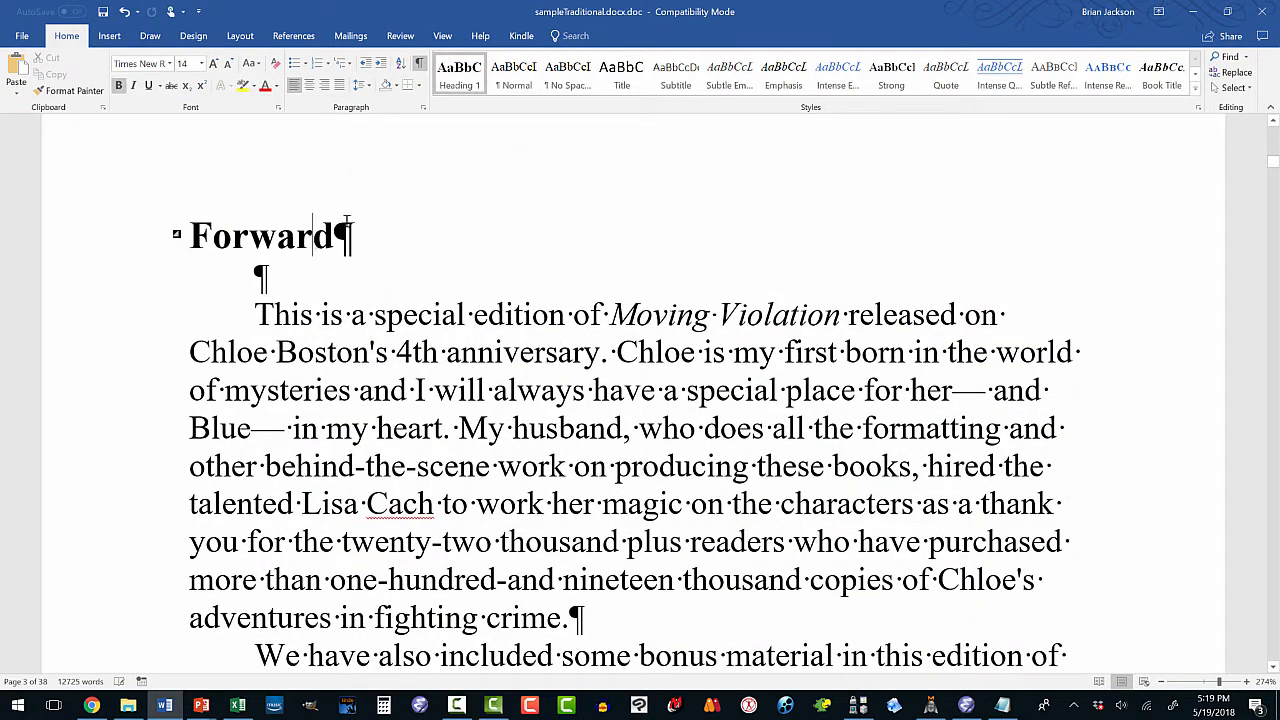
Give the Heading 1 style 12 pt of space after, keeping no special indentation.
{"action": "right_click", "coordinate": [455, 89]}
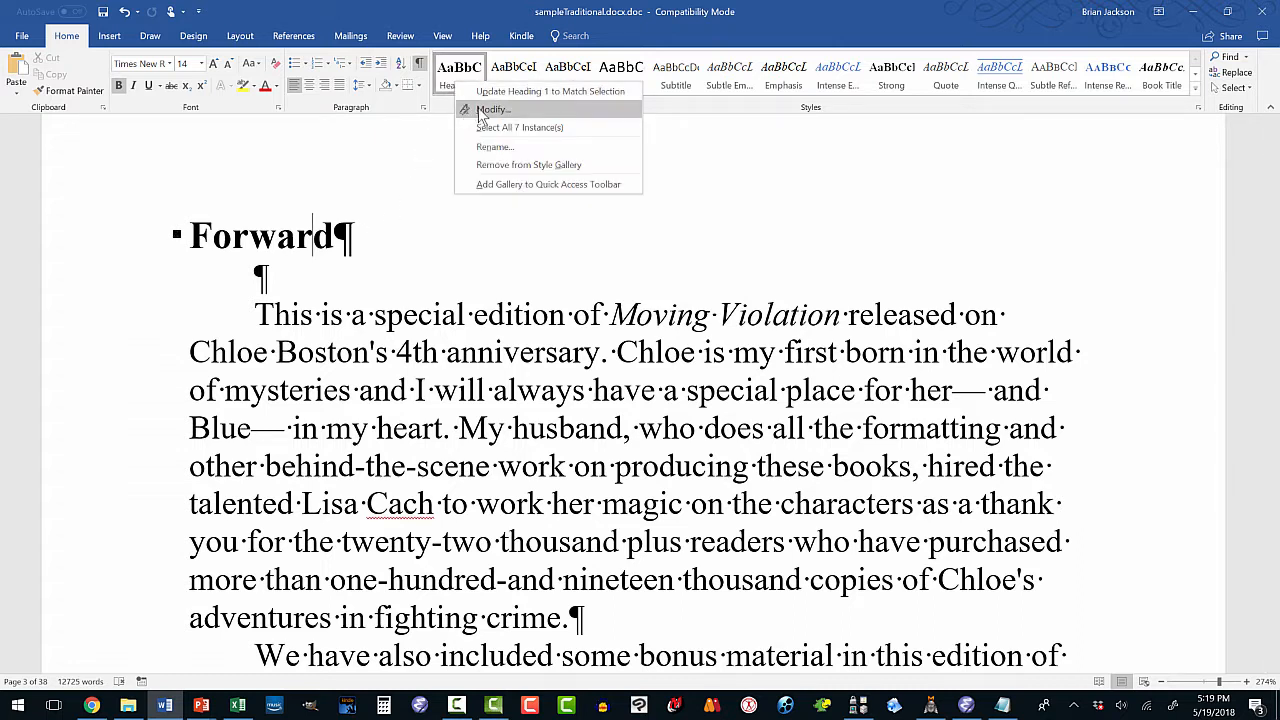
{"action": "left_click", "coordinate": [484, 110]}
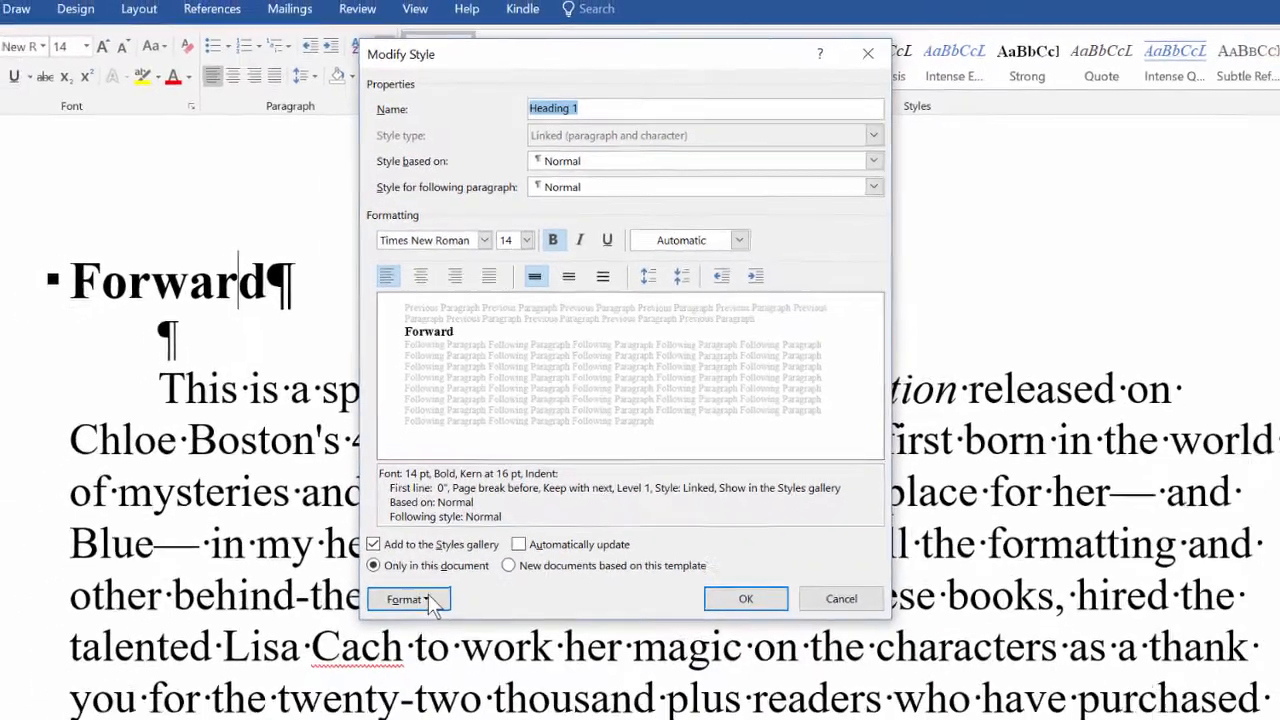
{"action": "left_click", "coordinate": [415, 676]}
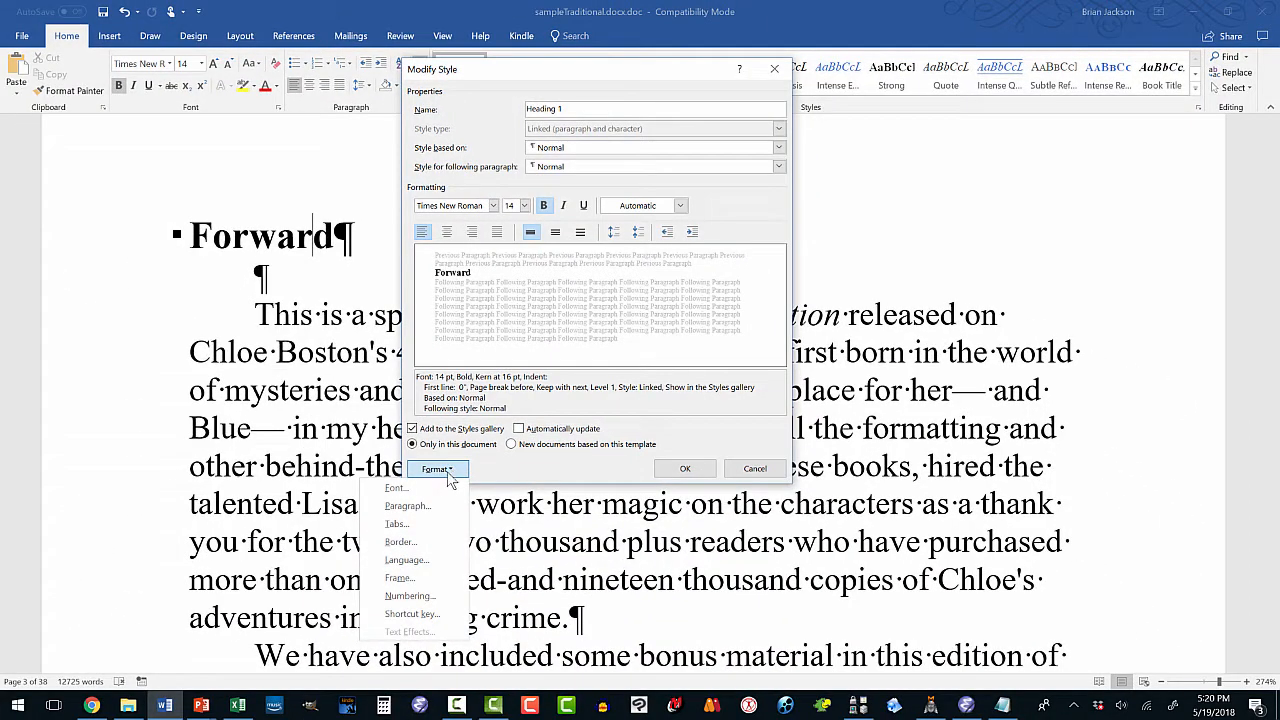
{"action": "left_click", "coordinate": [425, 506]}
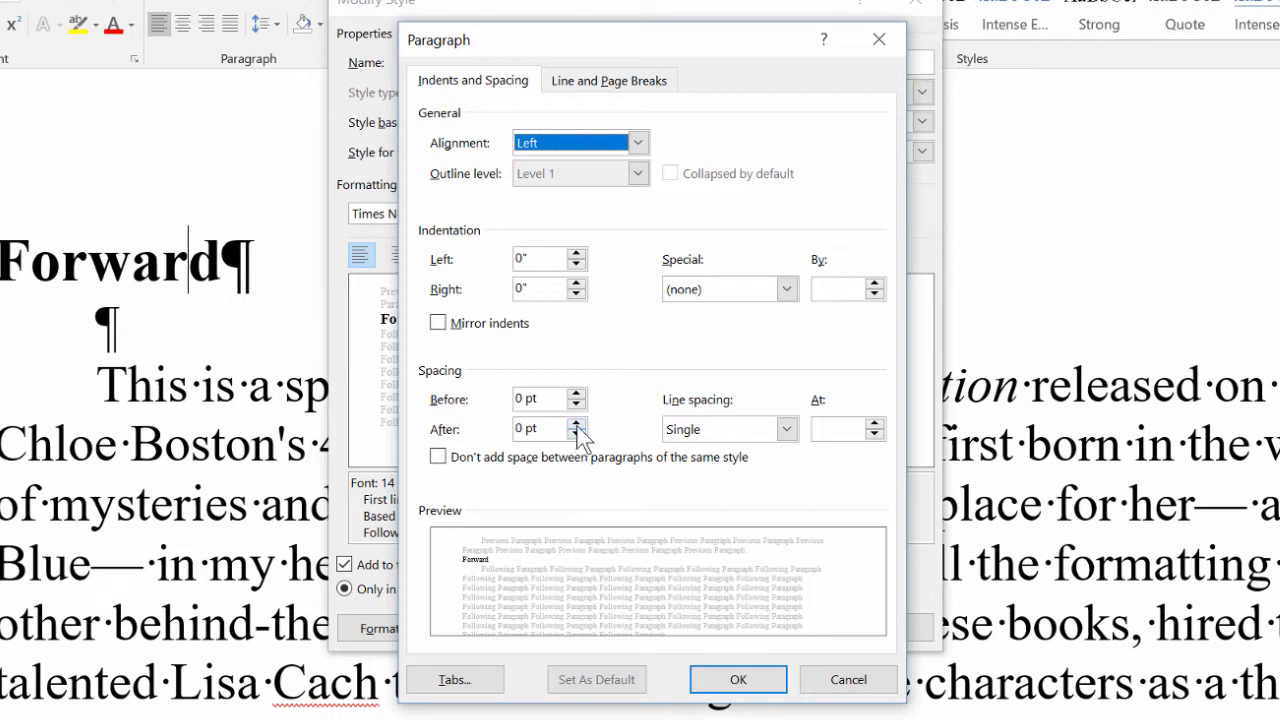
{"action": "left_click", "coordinate": [576, 424]}
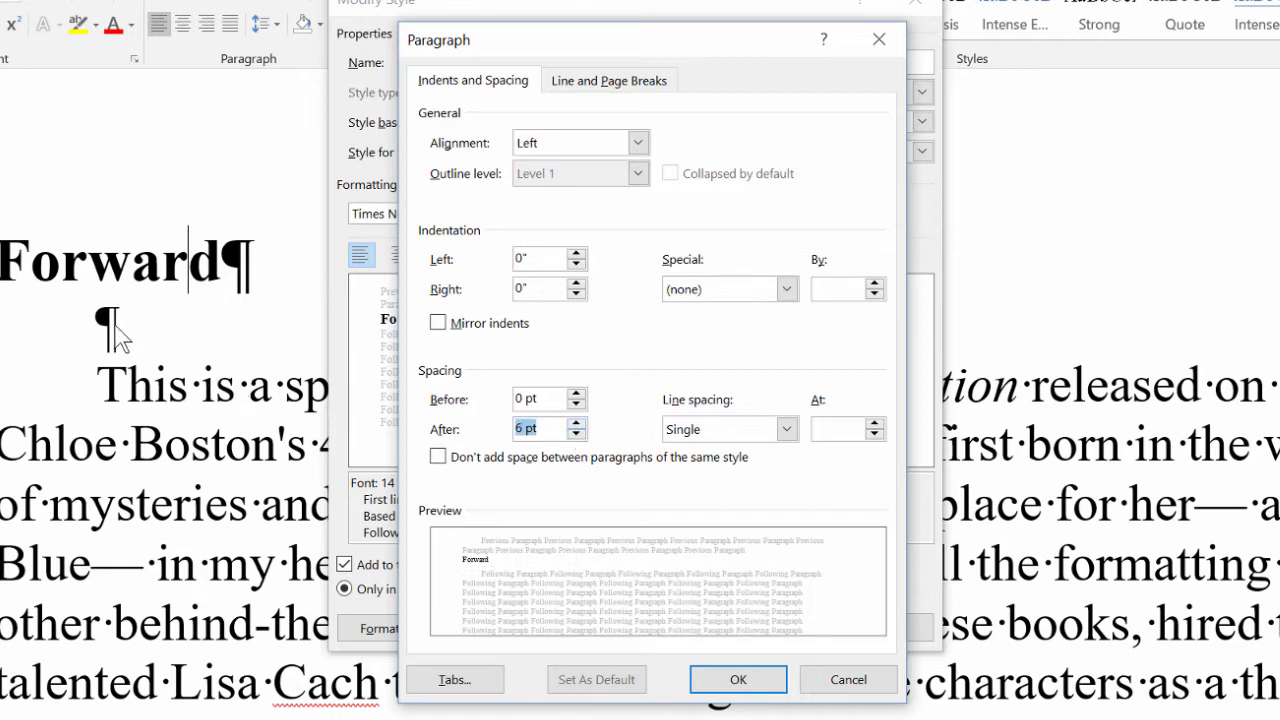
{"action": "left_click", "coordinate": [576, 423]}
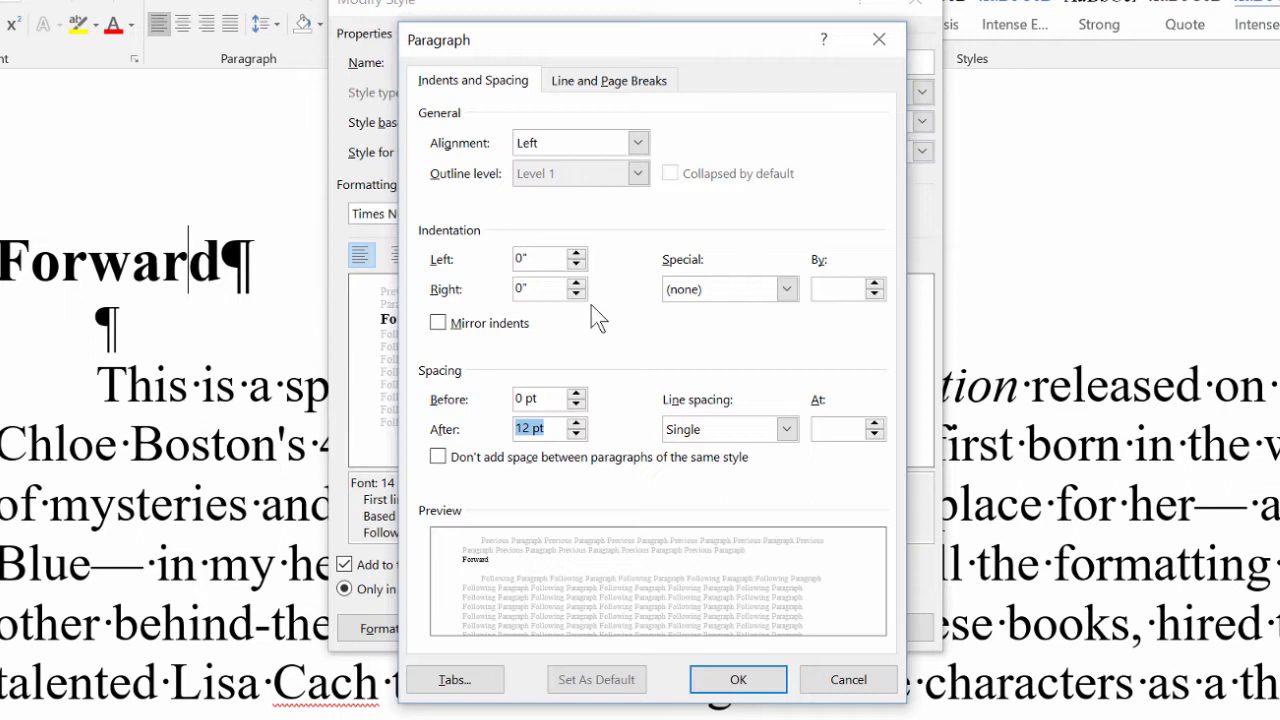
{"action": "left_click", "coordinate": [787, 292]}
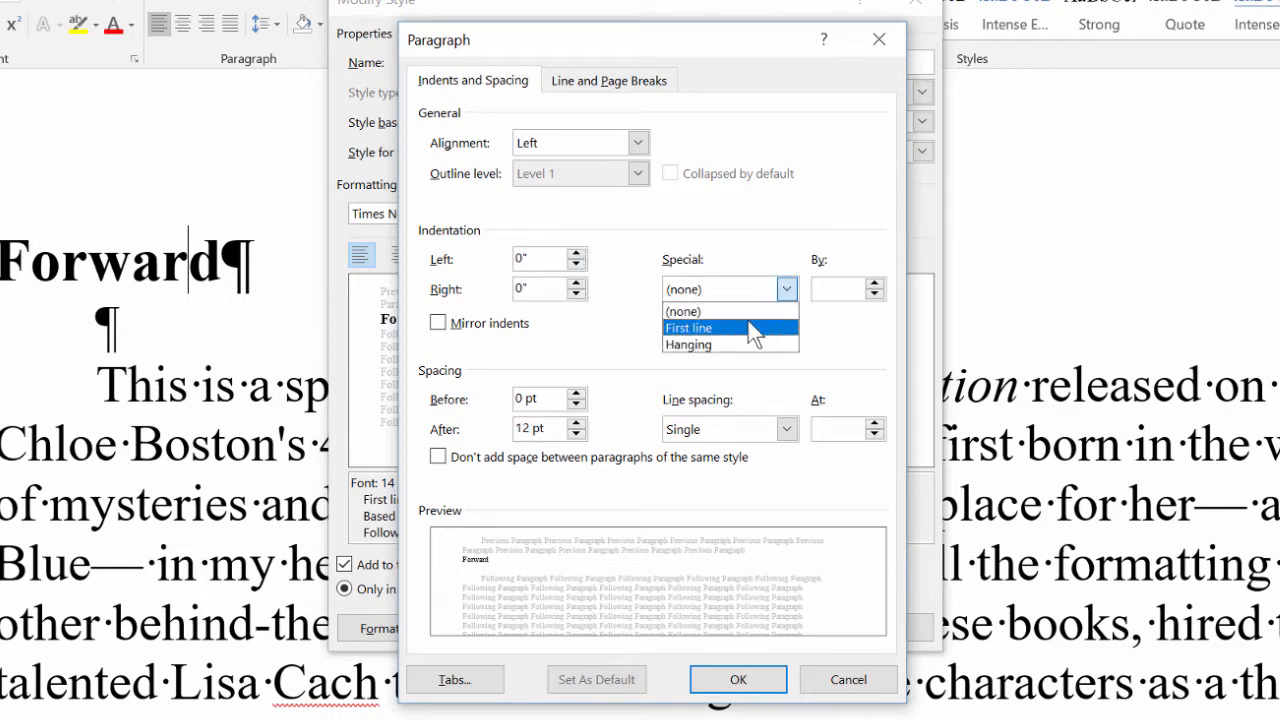
{"action": "left_click", "coordinate": [746, 229]}
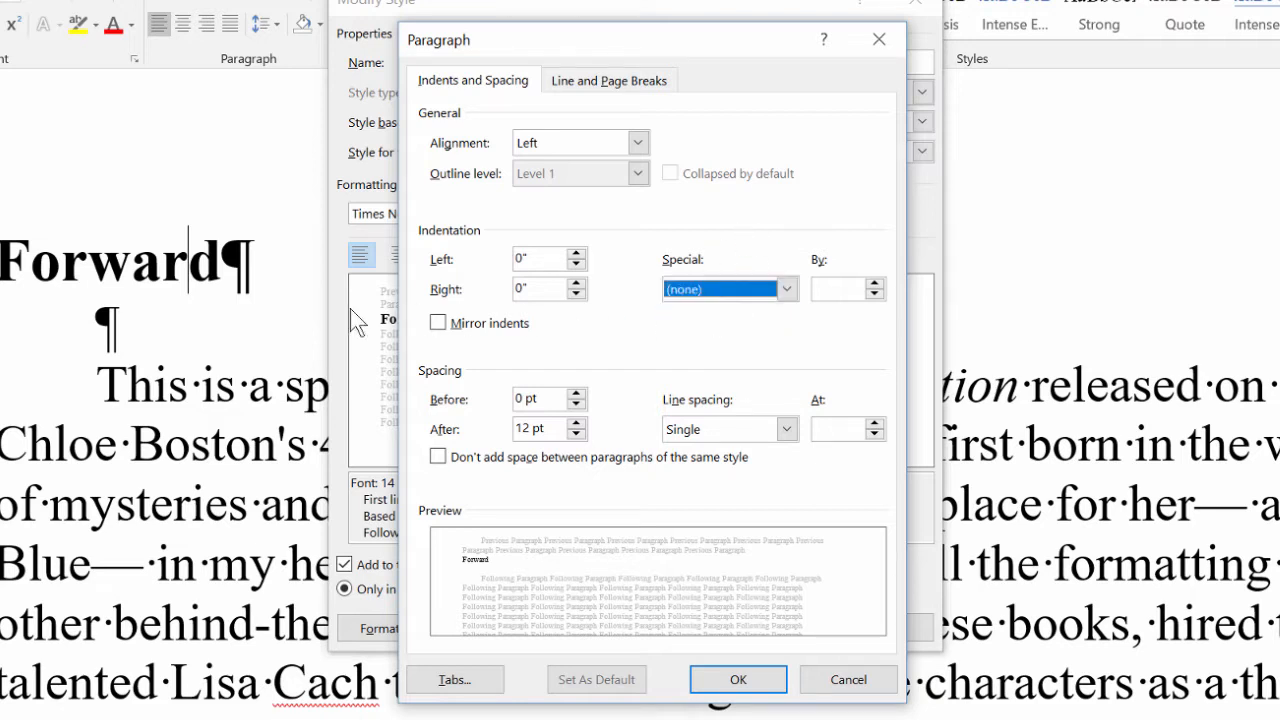
{"action": "left_click", "coordinate": [737, 683]}
{"action": "left_click", "coordinate": [775, 627]}
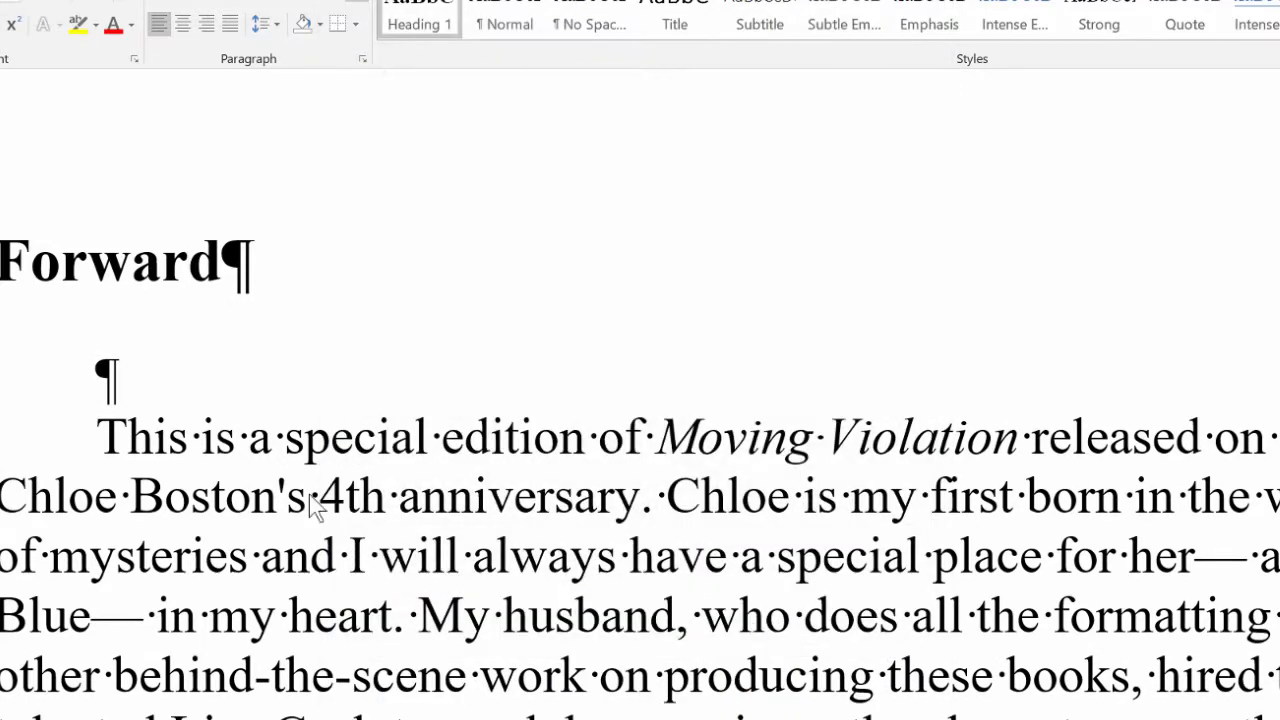
Delete the empty paragraph below the Forward heading.
{"action": "left_click", "coordinate": [107, 380]}
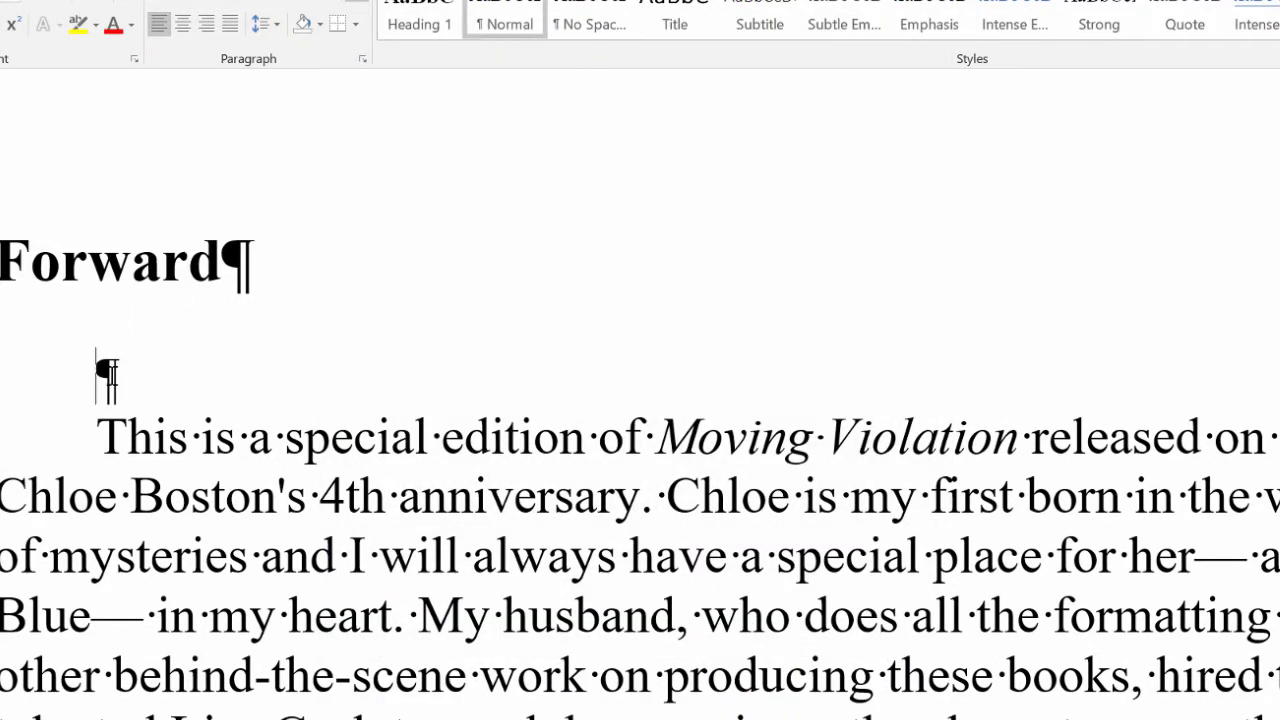
{"action": "key", "text": "Delete"}
{"action": "scroll", "coordinate": [108, 385], "scroll_direction": "down", "scroll_amount": 2}
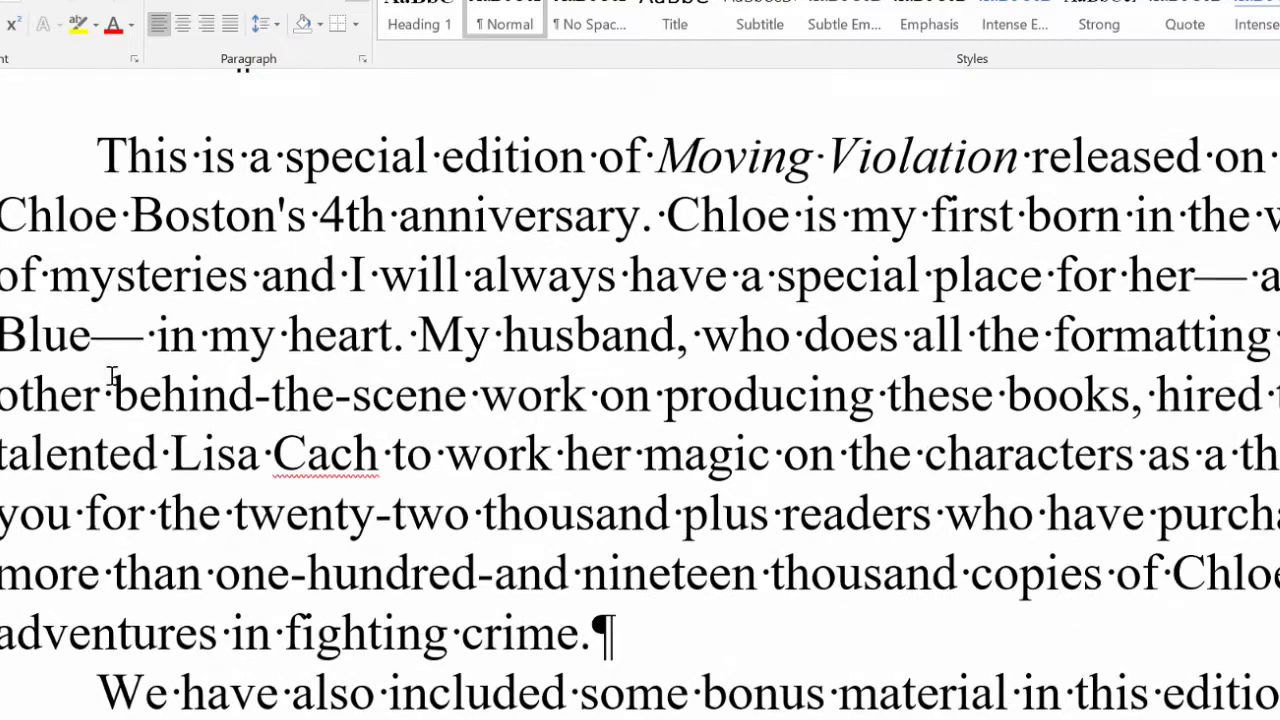
{"action": "scroll", "coordinate": [114, 374], "scroll_direction": "up", "scroll_amount": 3}
{"action": "scroll", "coordinate": [116, 378], "scroll_direction": "up", "scroll_amount": 2}
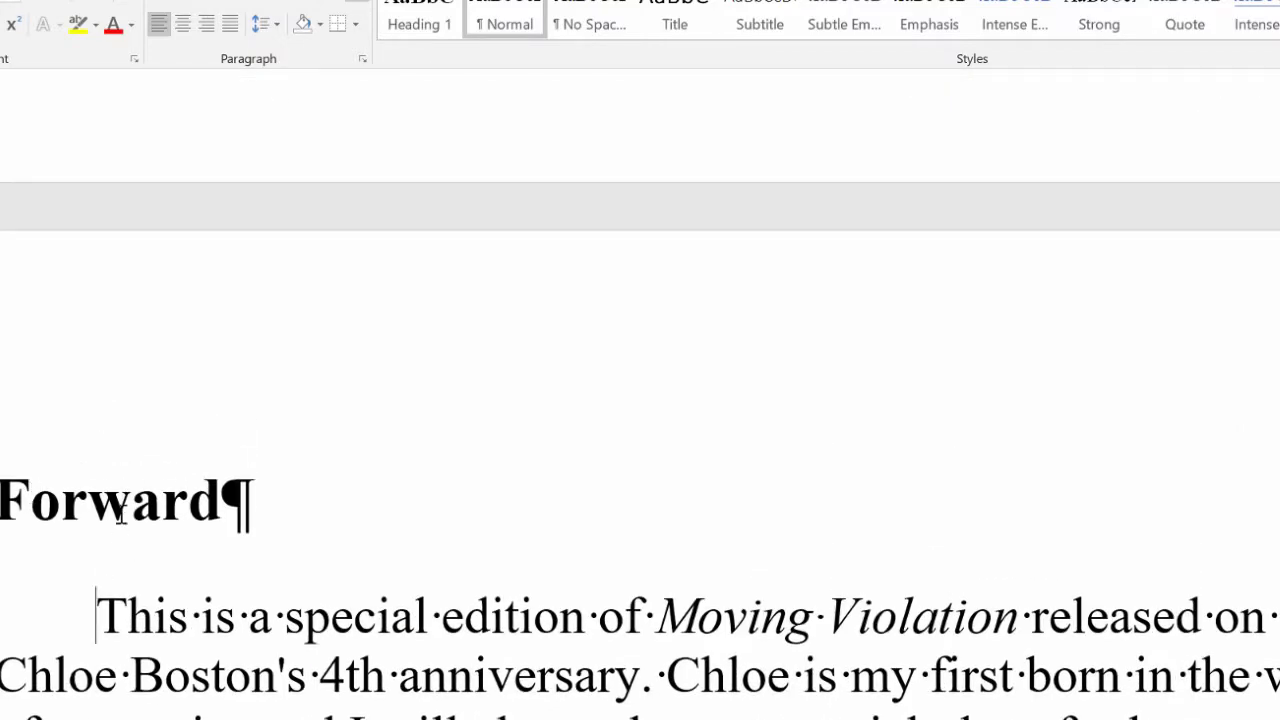
{"action": "scroll", "coordinate": [120, 515], "scroll_direction": "down", "scroll_amount": 5}
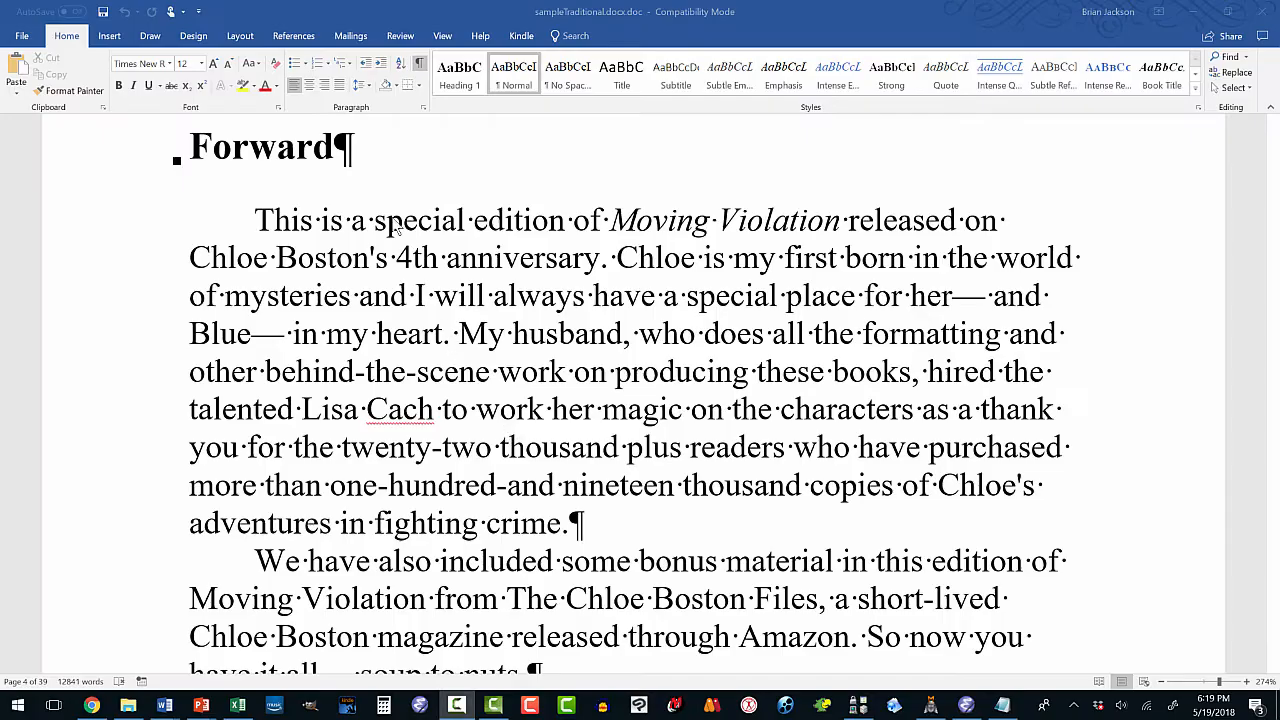
{"action": "left_click", "coordinate": [297, 150]}
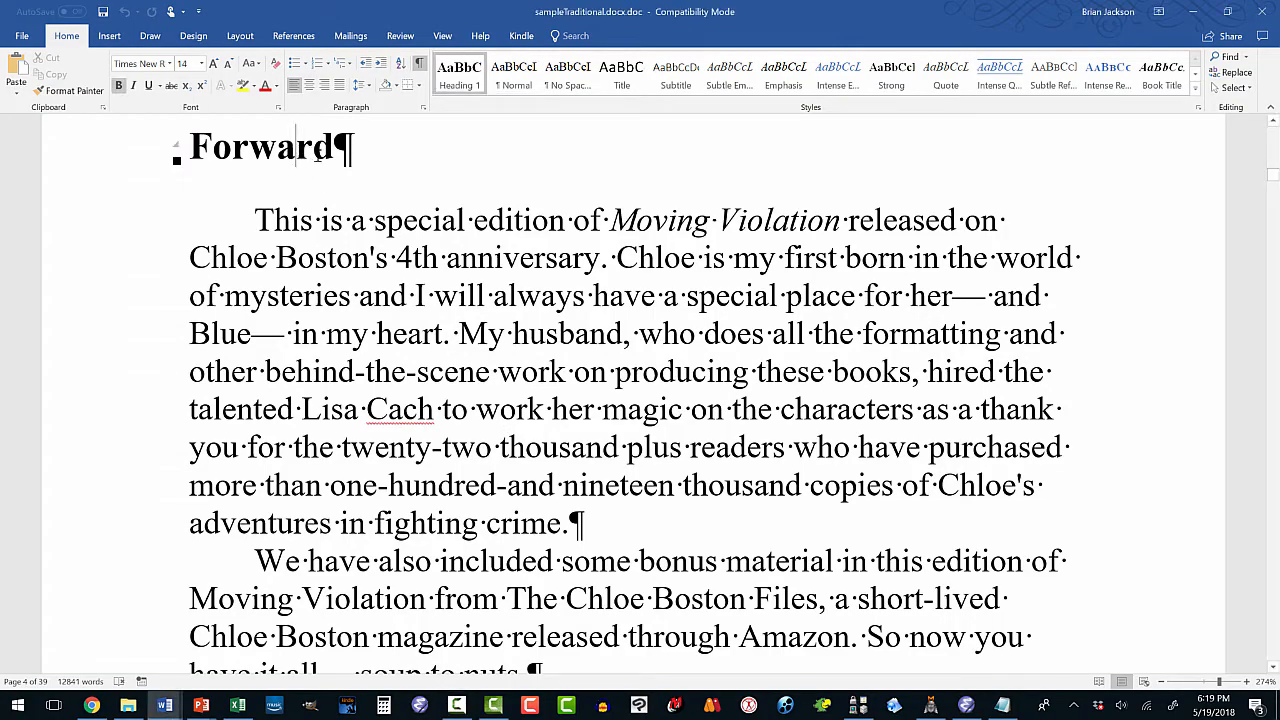
Turn on Page break before in the Heading 1 style's paragraph settings.
{"action": "right_click", "coordinate": [464, 85]}
{"action": "left_click", "coordinate": [494, 100]}
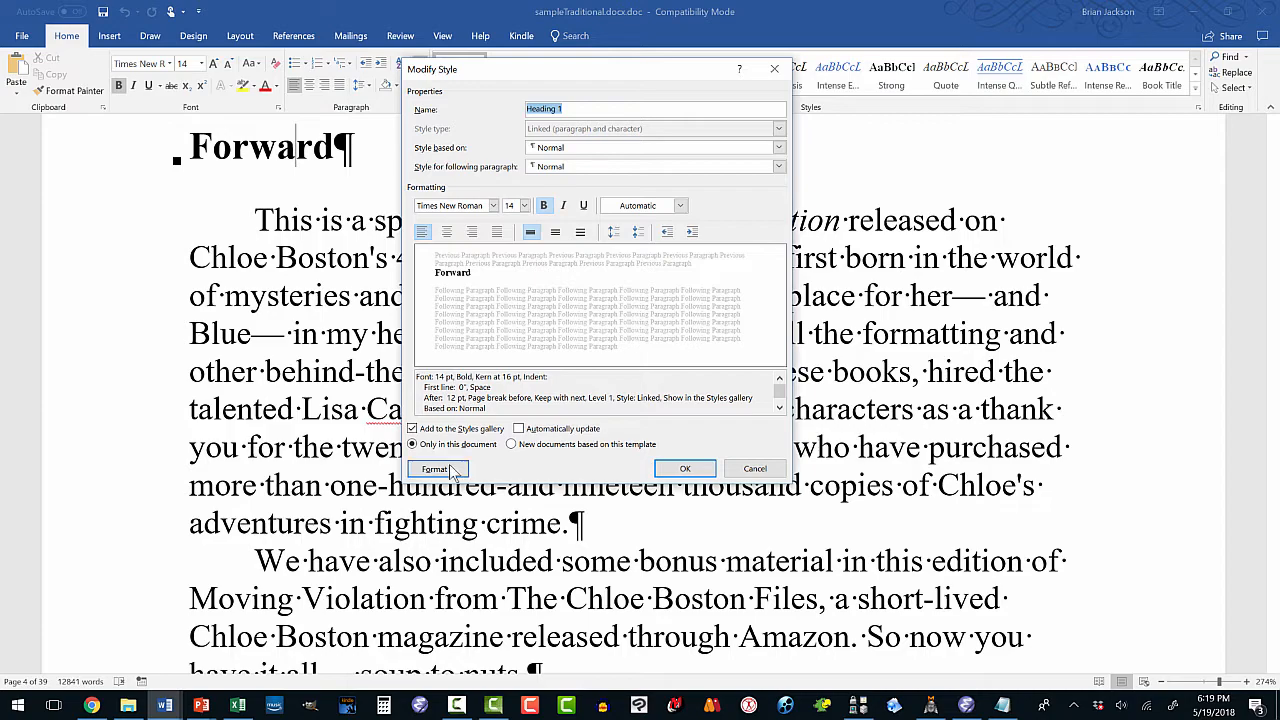
{"action": "left_click", "coordinate": [449, 471]}
{"action": "left_click", "coordinate": [440, 507]}
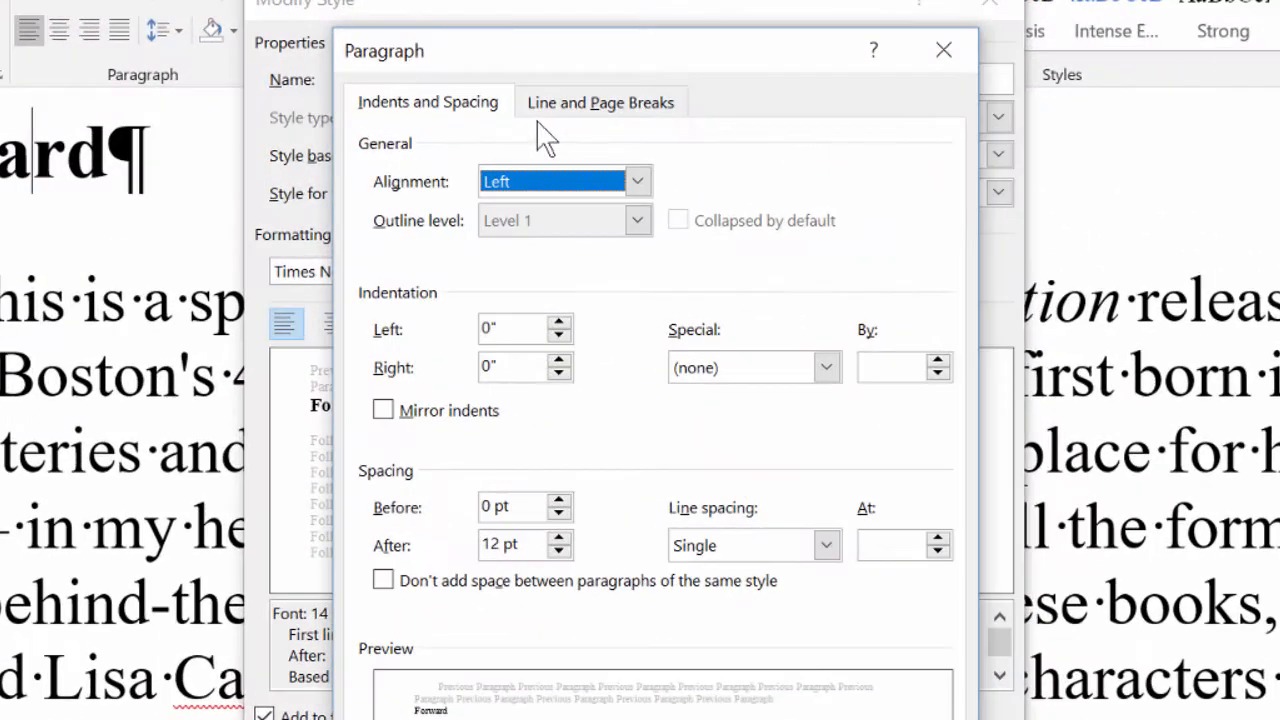
{"action": "left_click", "coordinate": [445, 110]}
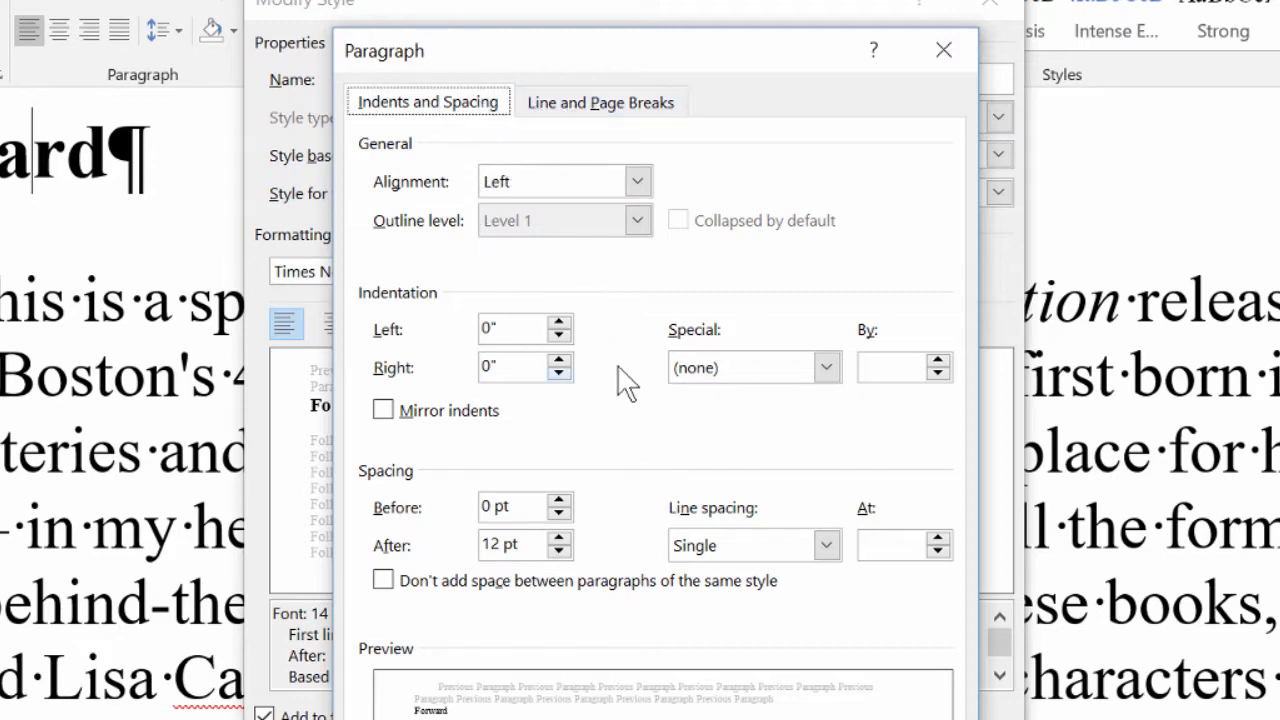
{"action": "left_click", "coordinate": [562, 106]}
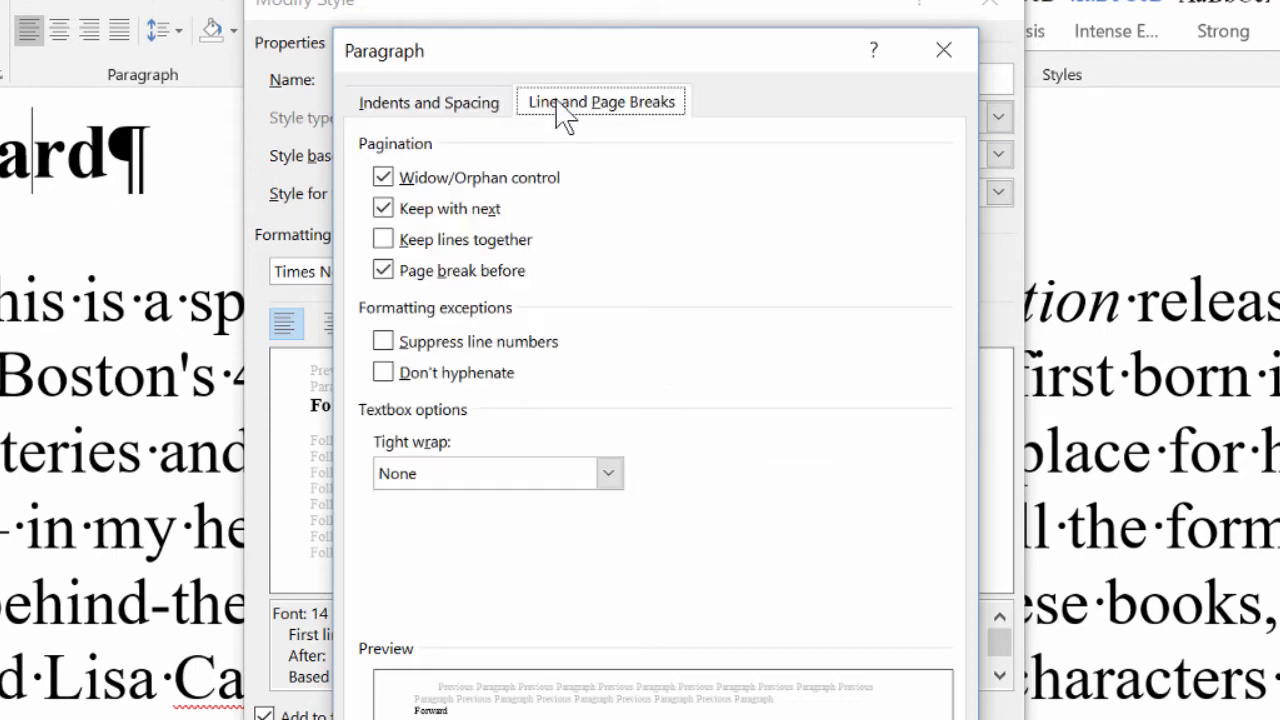
{"action": "left_click", "coordinate": [383, 270]}
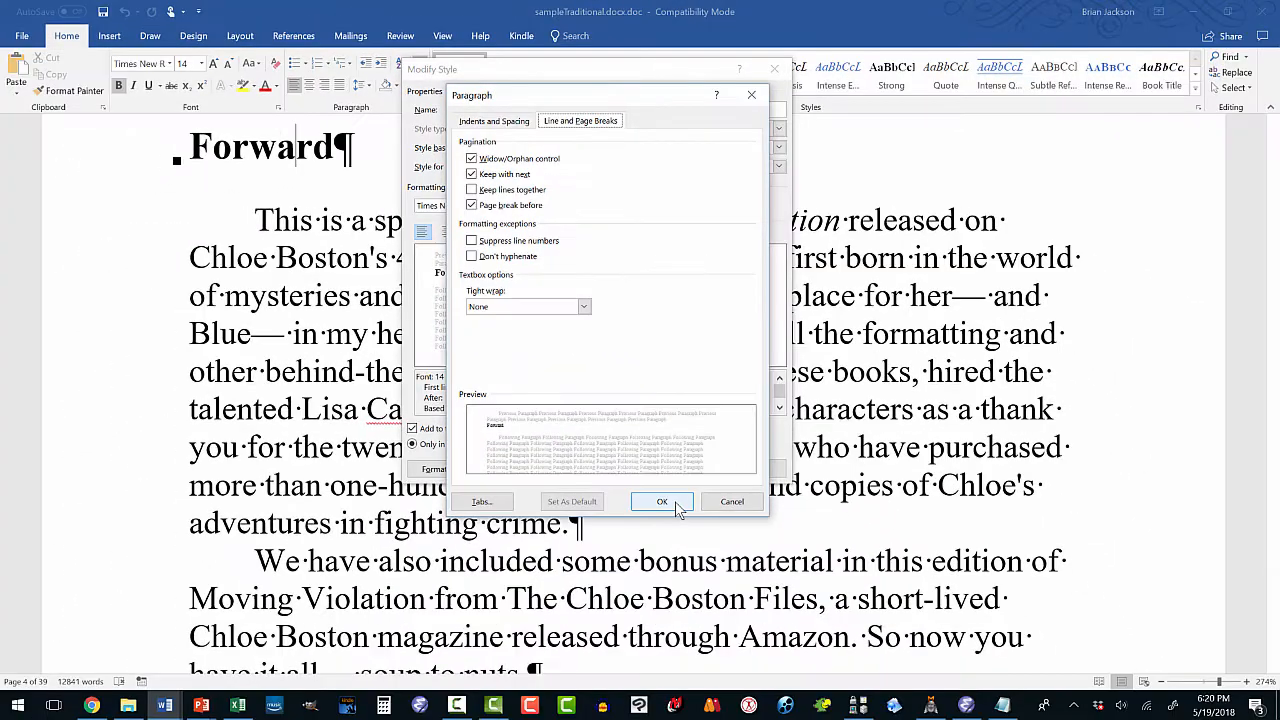
{"action": "left_click", "coordinate": [662, 502]}
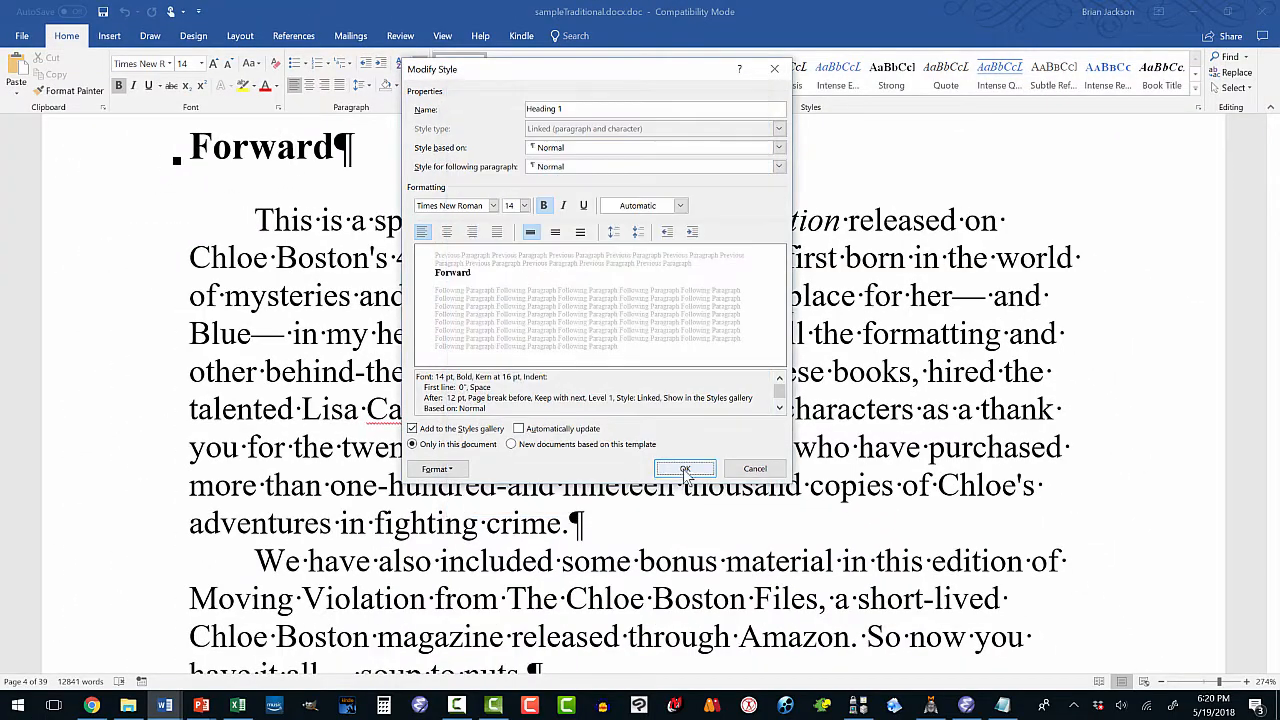
{"action": "left_click", "coordinate": [675, 470]}
{"action": "scroll", "coordinate": [457, 320], "scroll_direction": "up", "scroll_amount": 15}
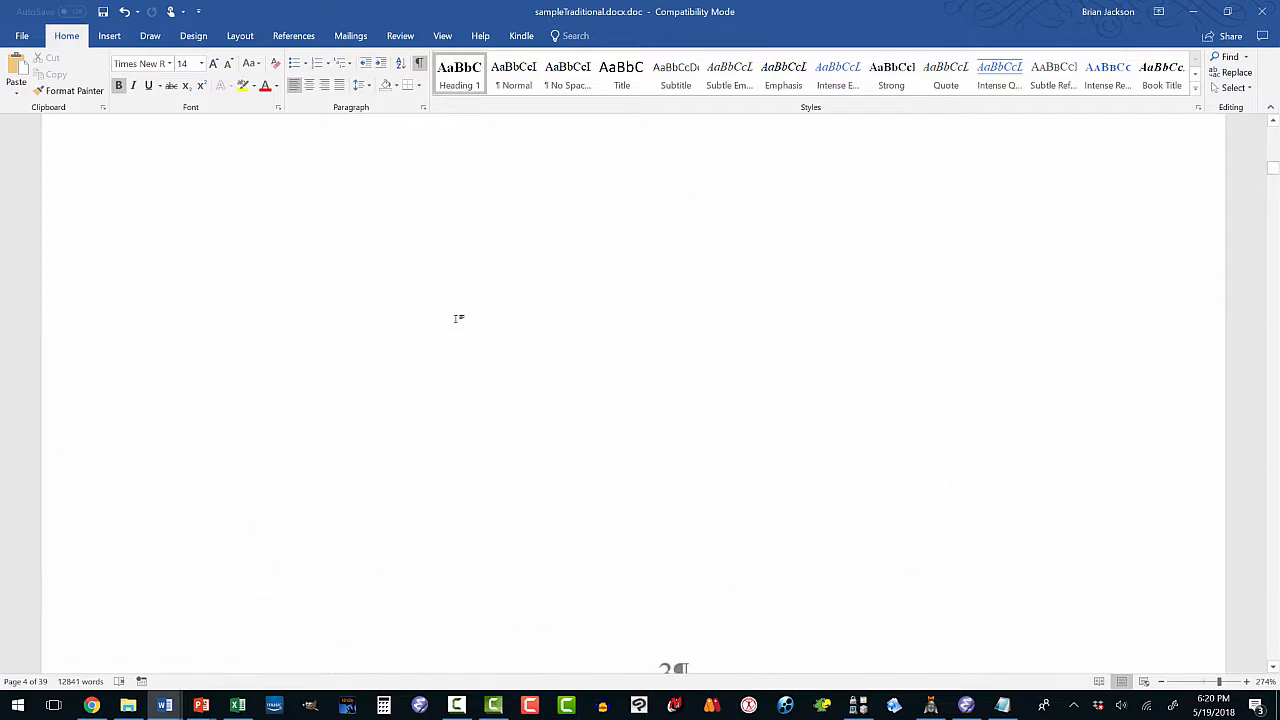
{"action": "scroll", "coordinate": [457, 320], "scroll_direction": "up", "scroll_amount": 4}
{"action": "scroll", "coordinate": [457, 320], "scroll_direction": "down", "scroll_amount": 10}
{"action": "scroll", "coordinate": [456, 319], "scroll_direction": "down", "scroll_amount": 15}
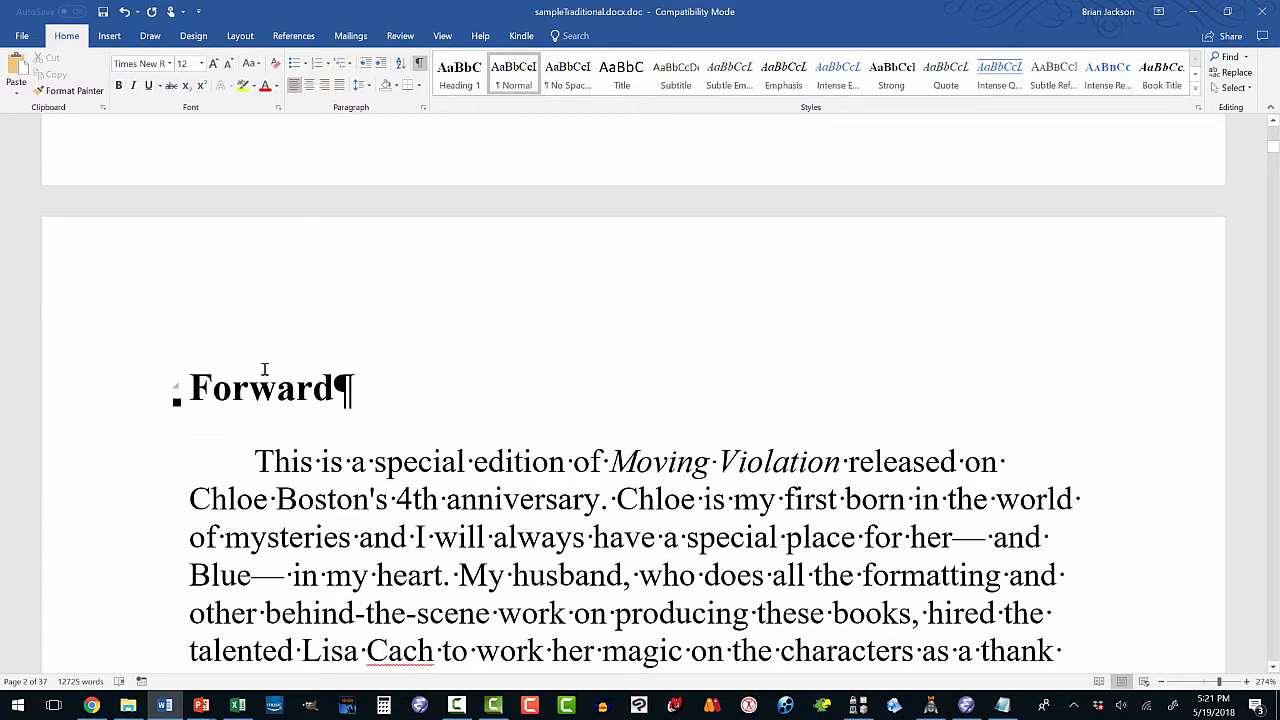
{"action": "left_click", "coordinate": [256, 385]}
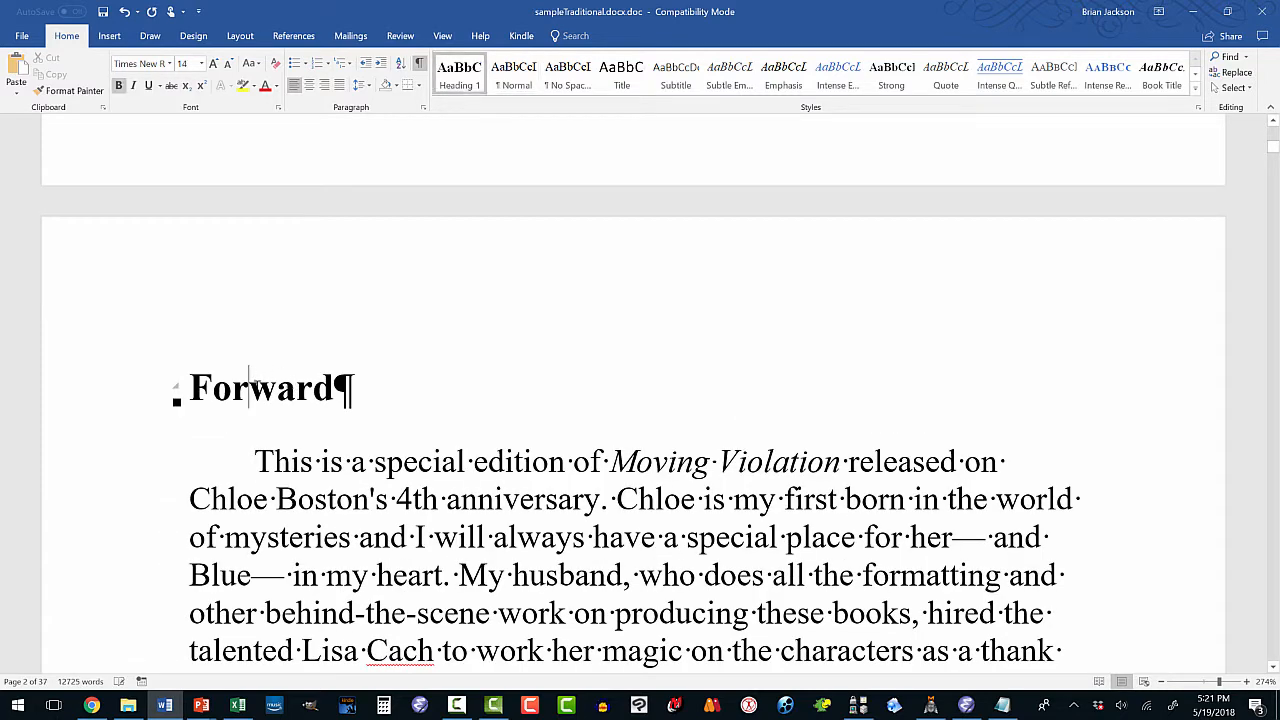
{"action": "left_click", "coordinate": [281, 460]}
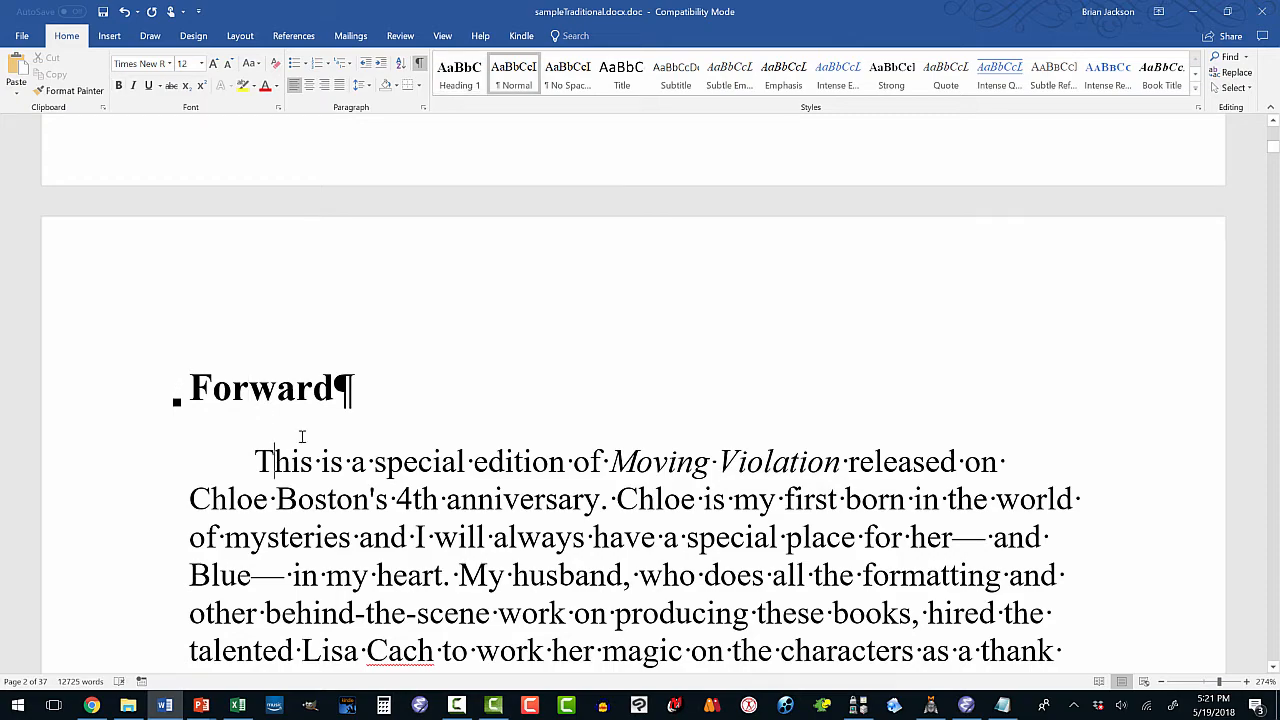
{"action": "scroll", "coordinate": [300, 434], "scroll_direction": "down", "scroll_amount": 3}
{"action": "scroll", "coordinate": [313, 428], "scroll_direction": "down", "scroll_amount": 5}
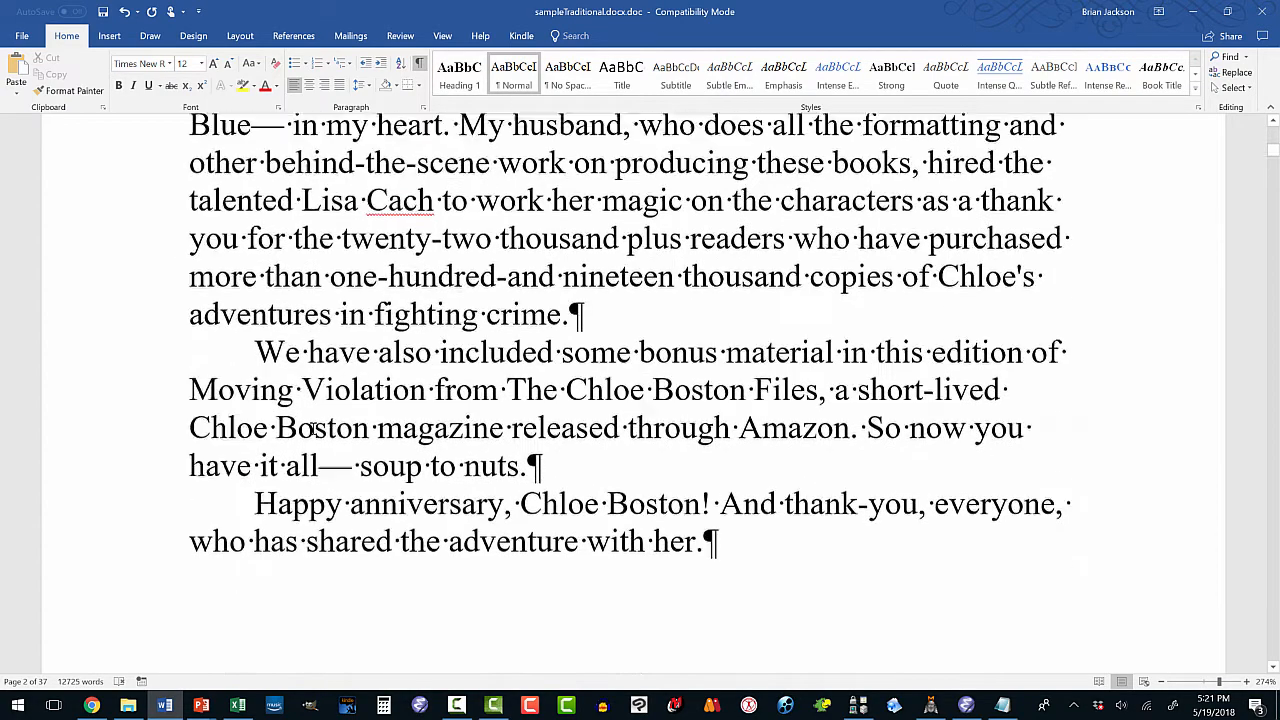
{"action": "scroll", "coordinate": [313, 428], "scroll_direction": "down", "scroll_amount": 3}
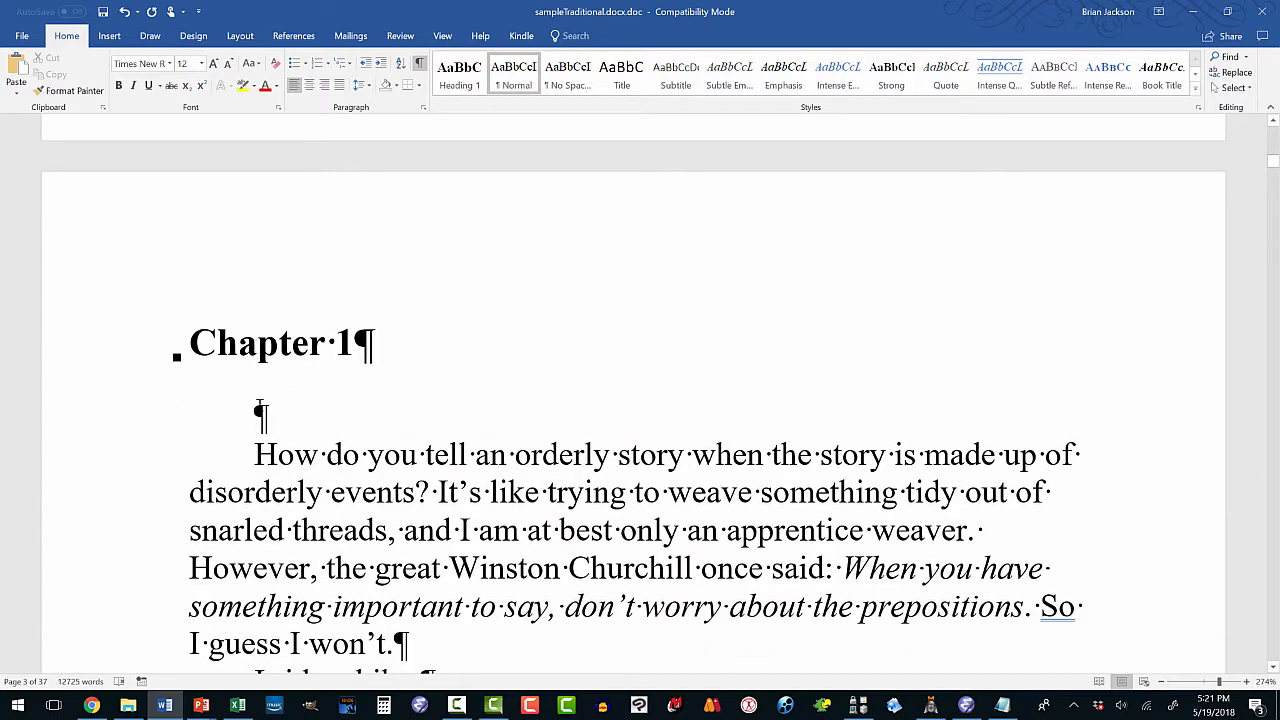
{"action": "key", "text": "Delete"}
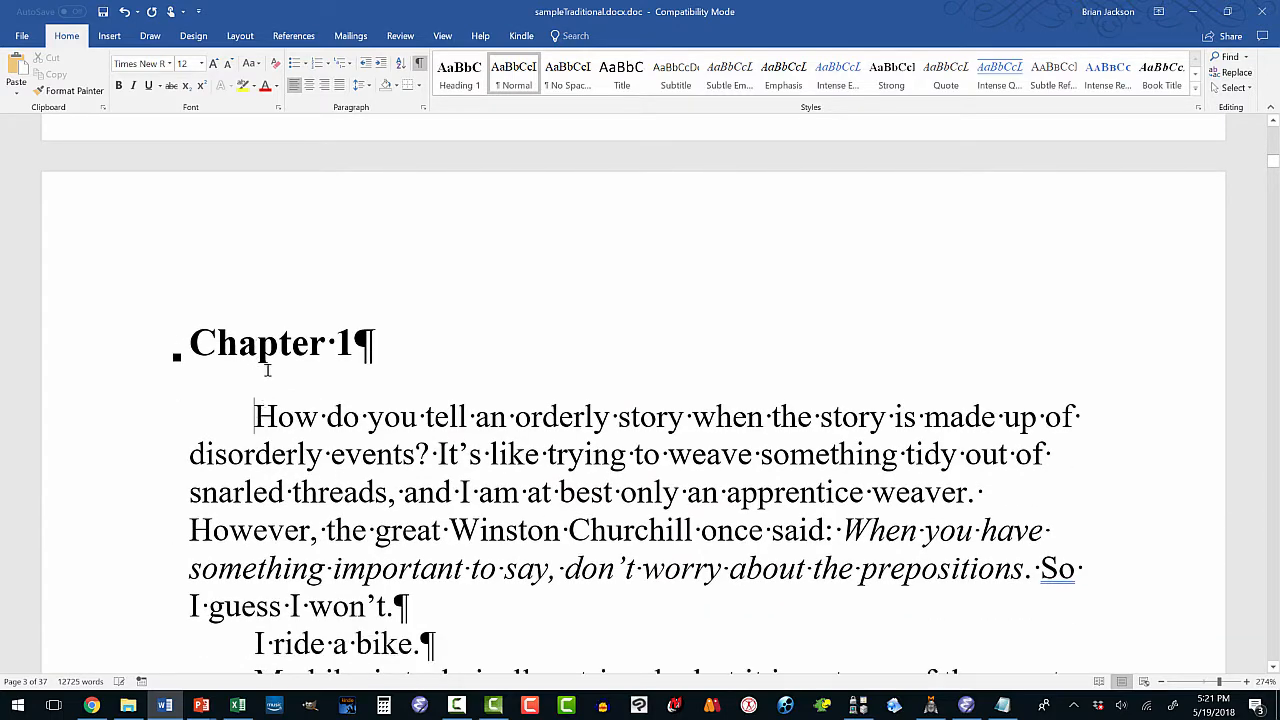
{"action": "left_click", "coordinate": [258, 343]}
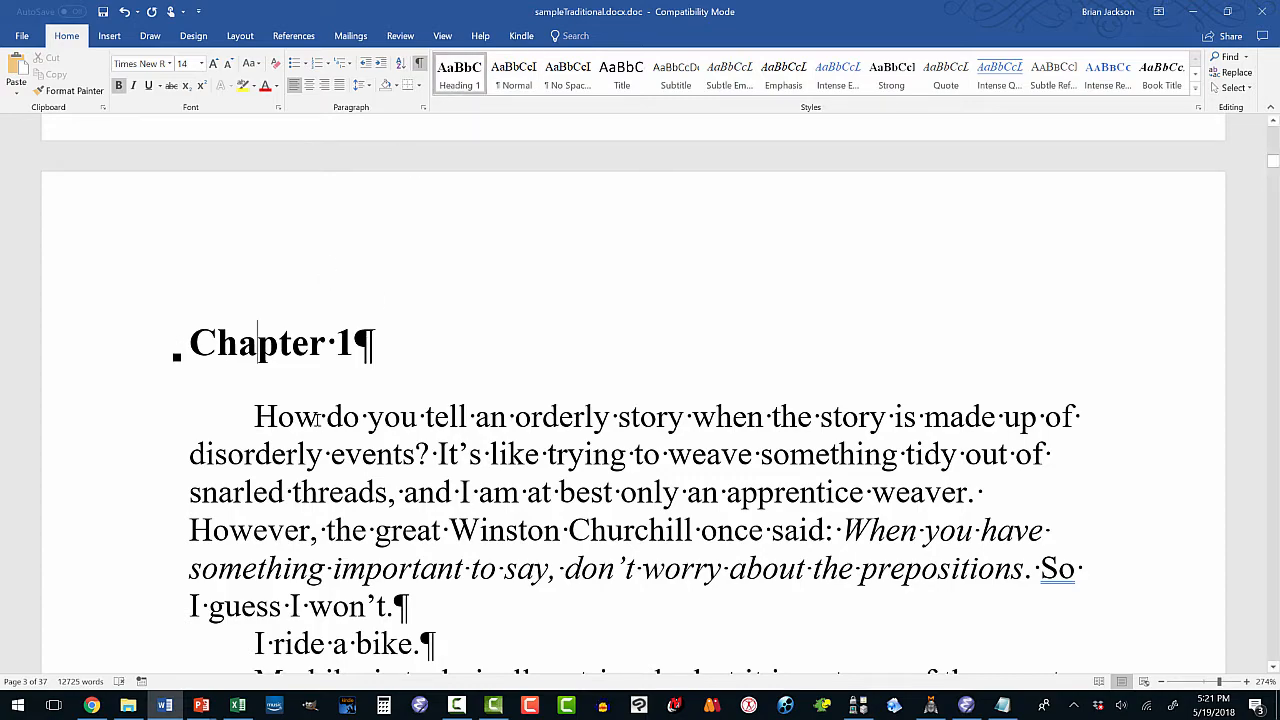
{"action": "scroll", "coordinate": [302, 418], "scroll_direction": "down", "scroll_amount": 5}
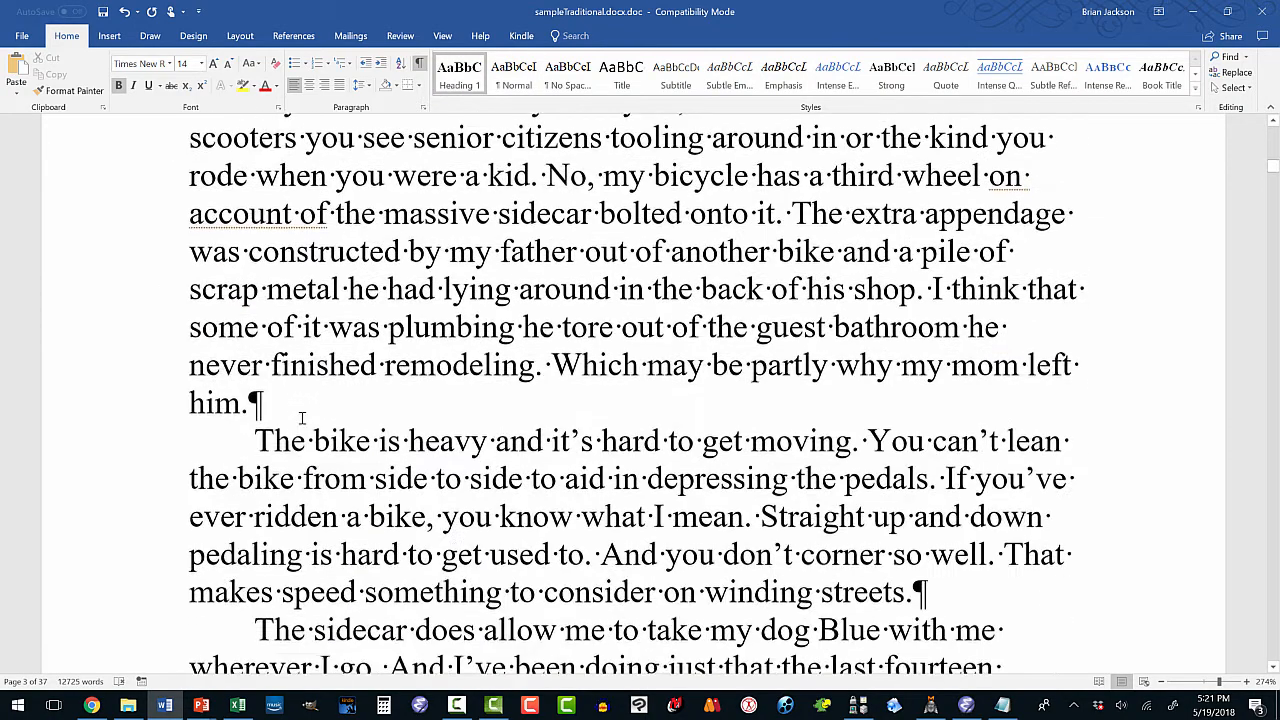
{"action": "left_click", "coordinate": [305, 362]}
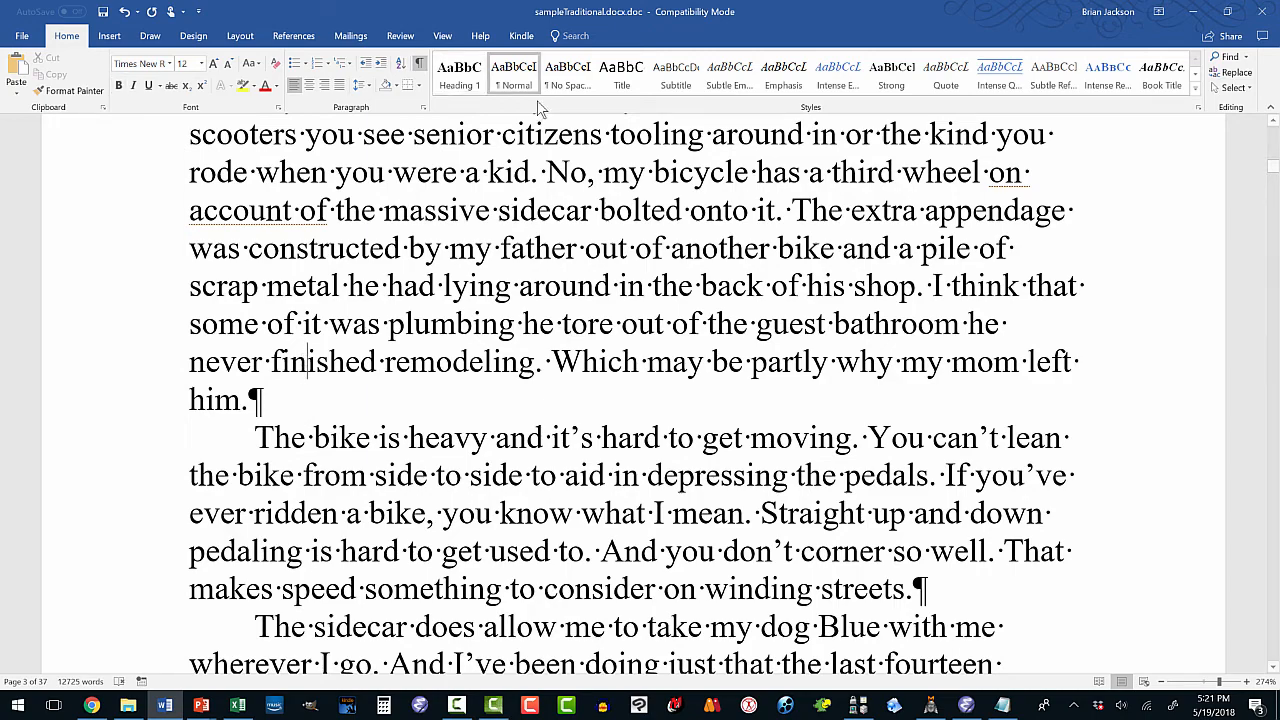
{"action": "scroll", "coordinate": [1118, 221], "scroll_direction": "down", "scroll_amount": 10}
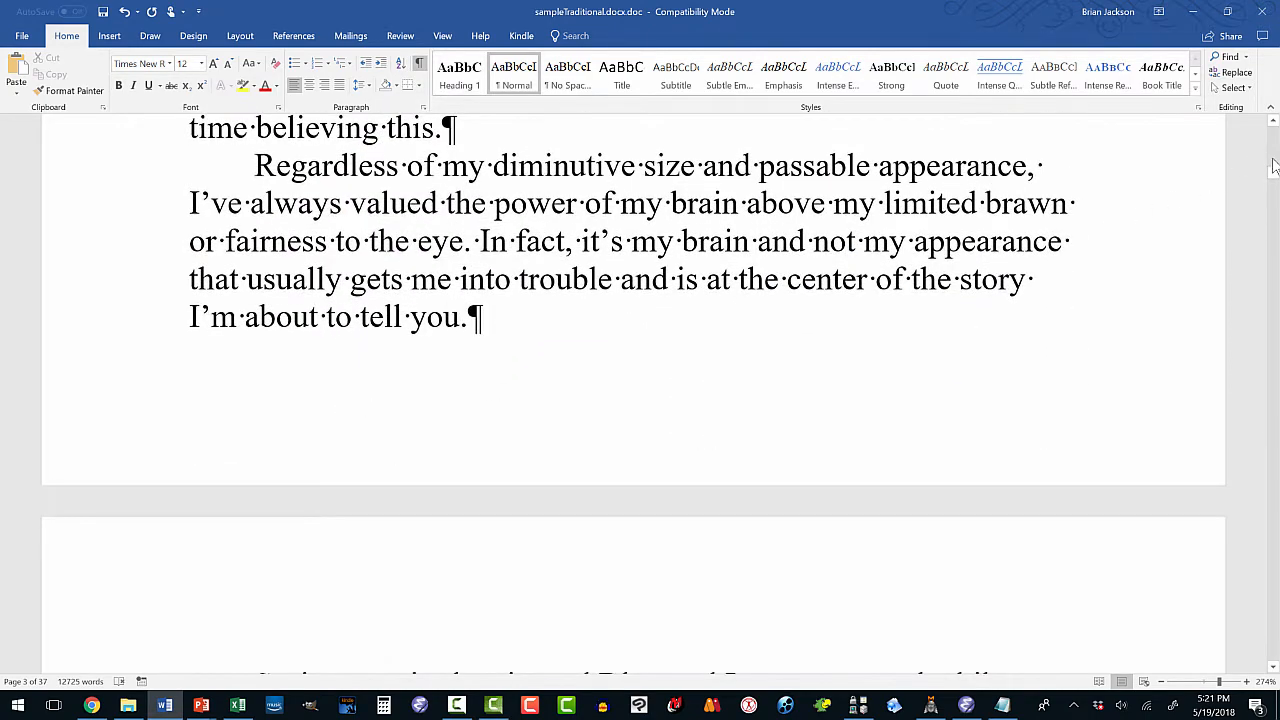
Delete the blank line ending Chapter 1 and the one under the Chapter 2 heading.
{"action": "left_click_drag", "start_coordinate": [1273, 175], "coordinate": [1243, 315]}
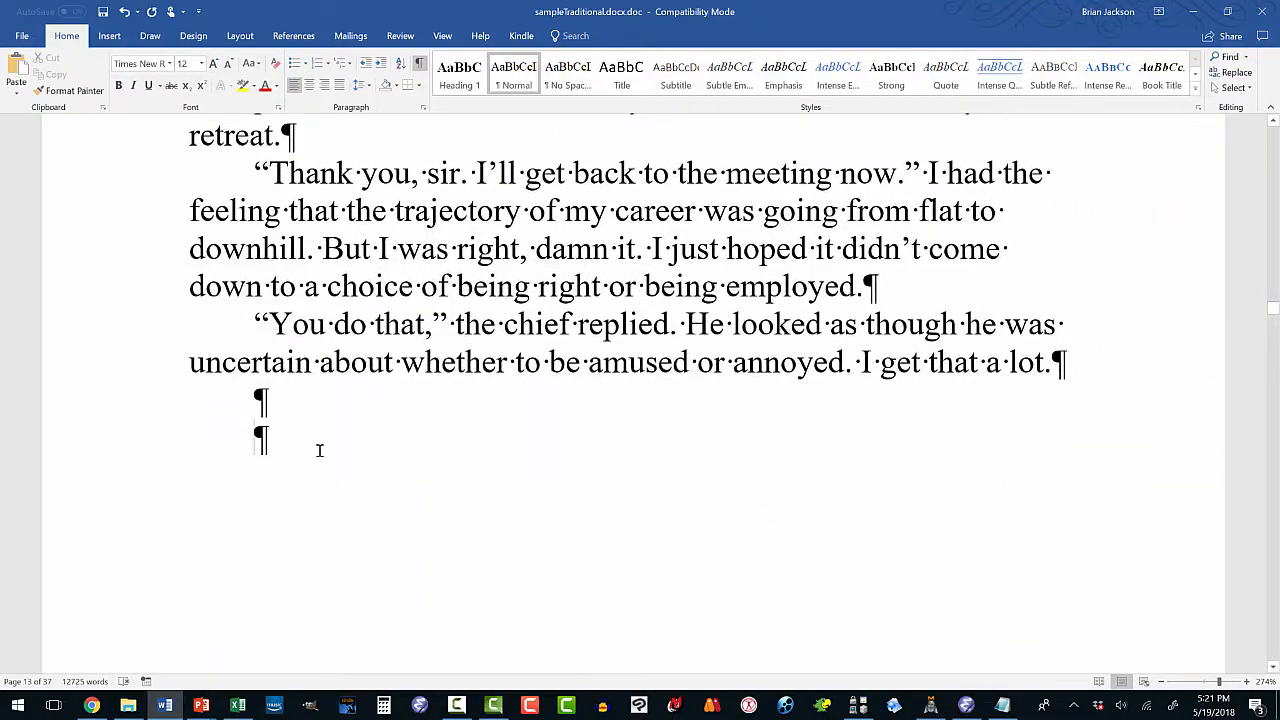
{"action": "key", "text": "BackSpace"}
{"action": "key", "text": "BackSpace"}
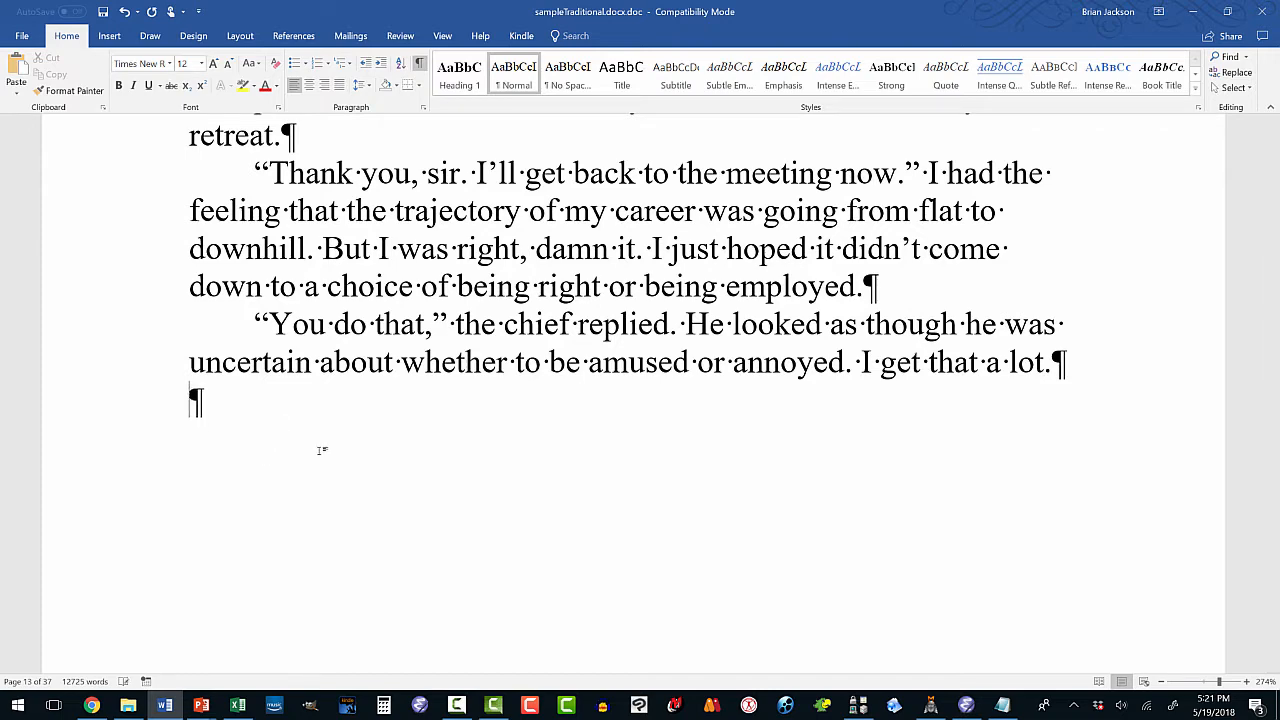
{"action": "scroll", "coordinate": [326, 425], "scroll_direction": "down", "scroll_amount": 10}
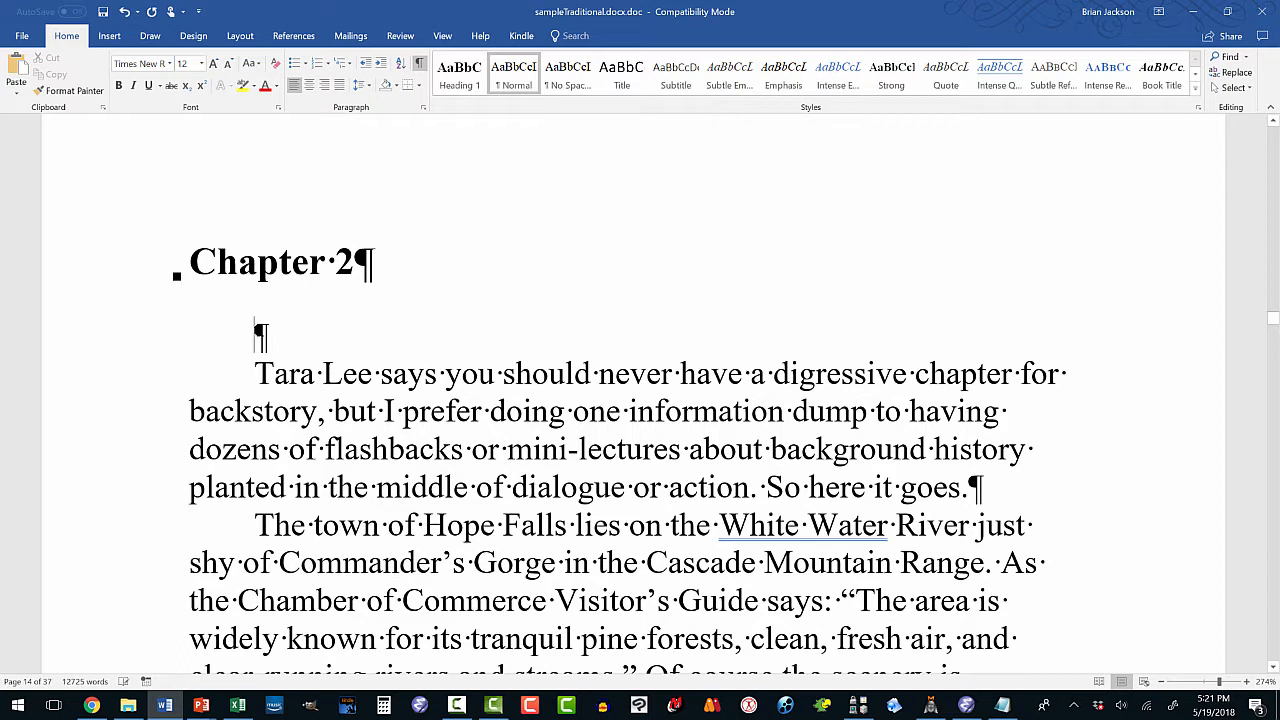
{"action": "key", "text": "Delete"}
{"action": "left_click", "coordinate": [258, 262]}
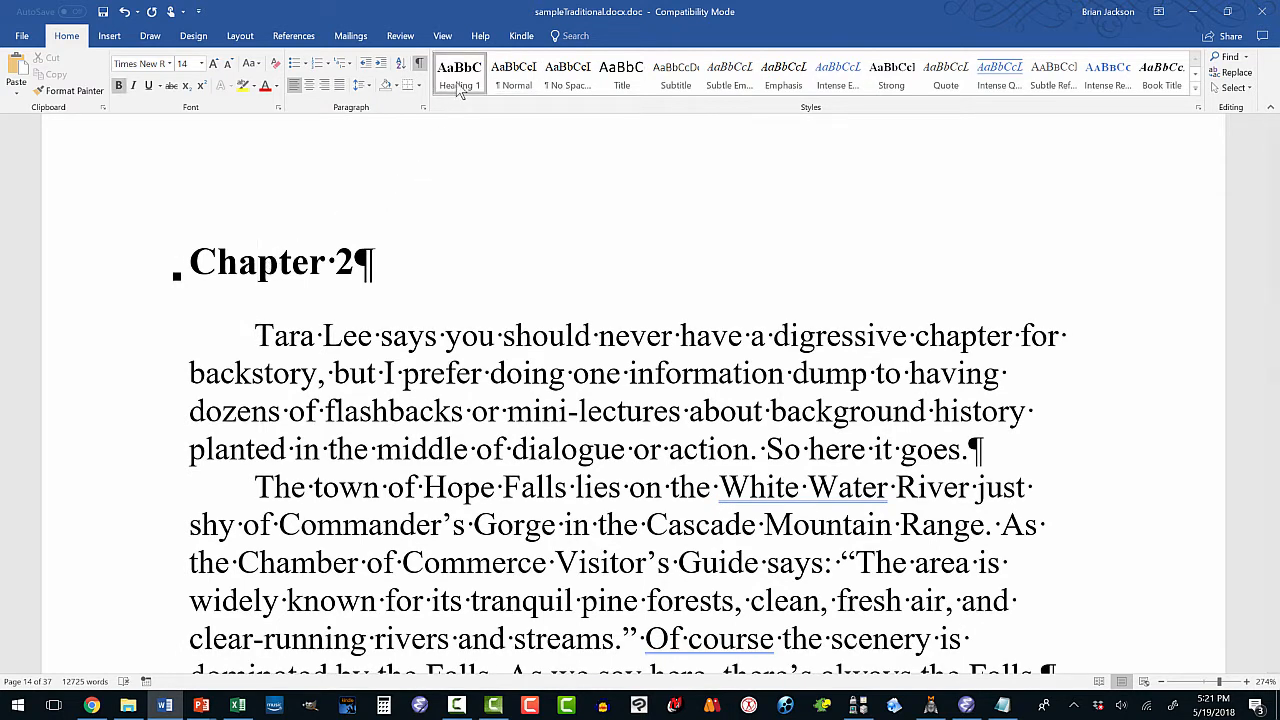
{"action": "left_click", "coordinate": [358, 340]}
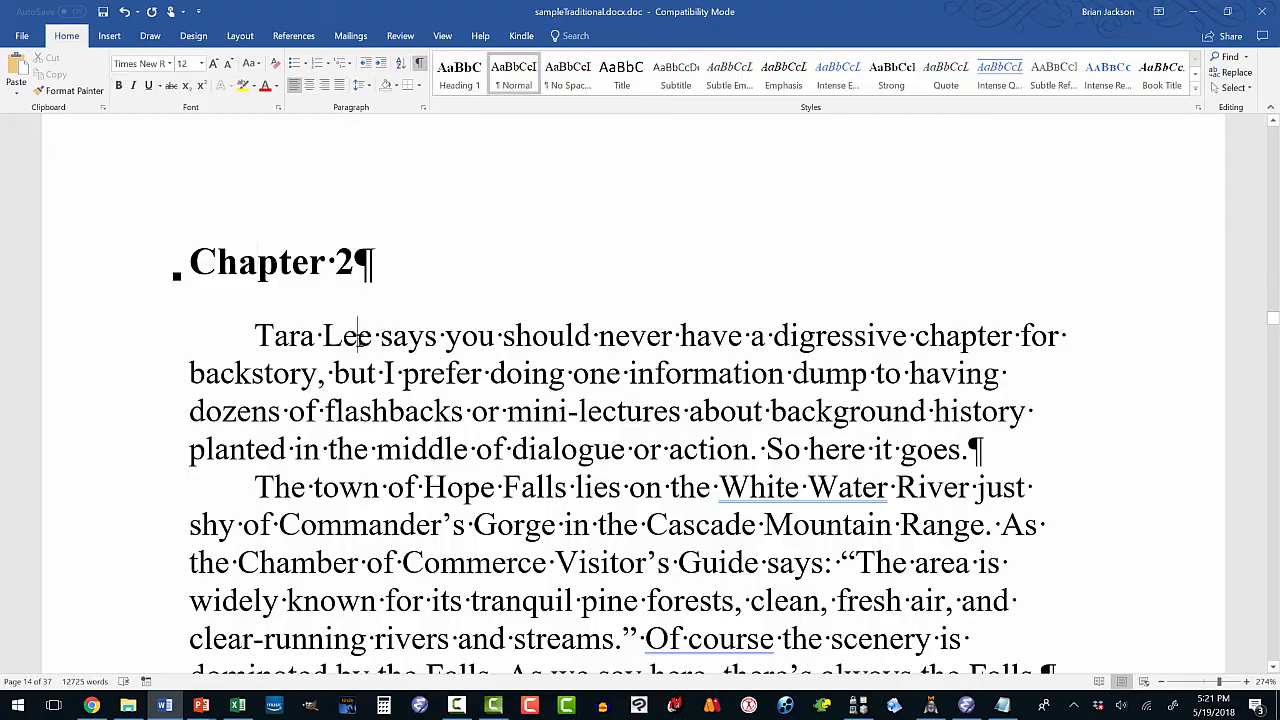
Delete the blank line under the Chapter 3 heading and confirm it uses Heading 1.
{"action": "scroll", "coordinate": [829, 358], "scroll_direction": "down", "scroll_amount": 4}
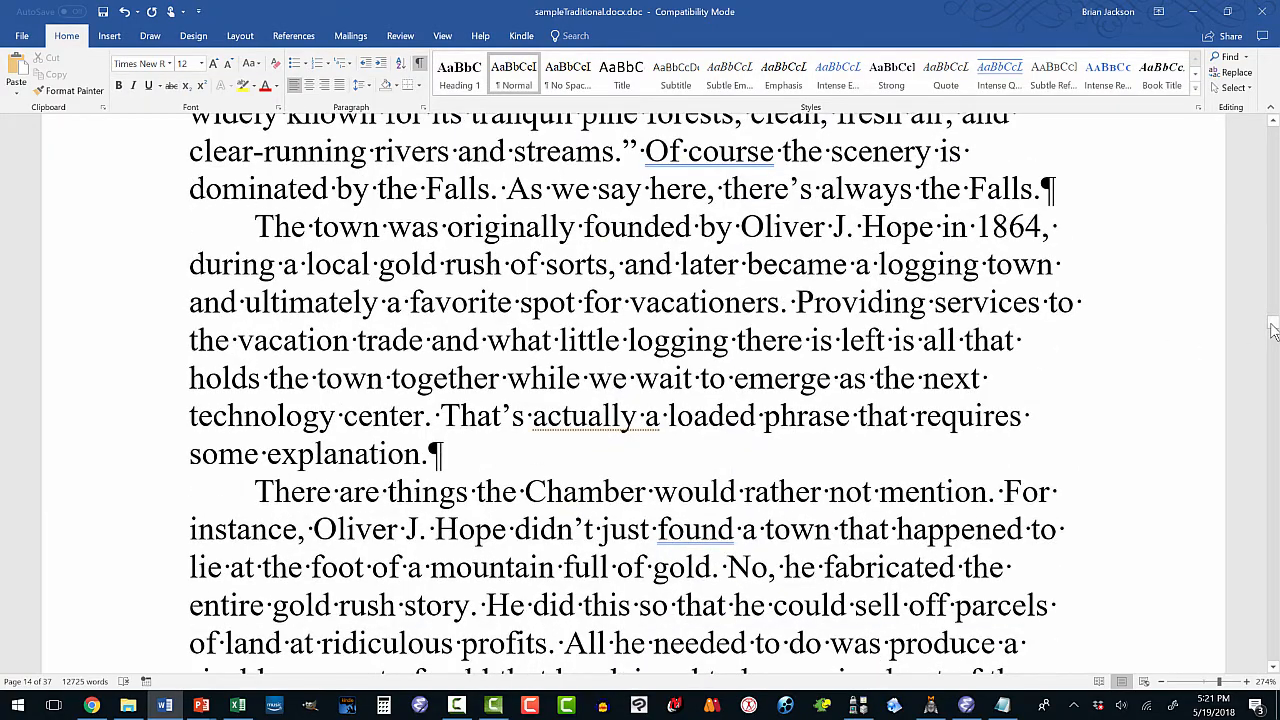
{"action": "left_click_drag", "start_coordinate": [1273, 330], "coordinate": [1252, 446]}
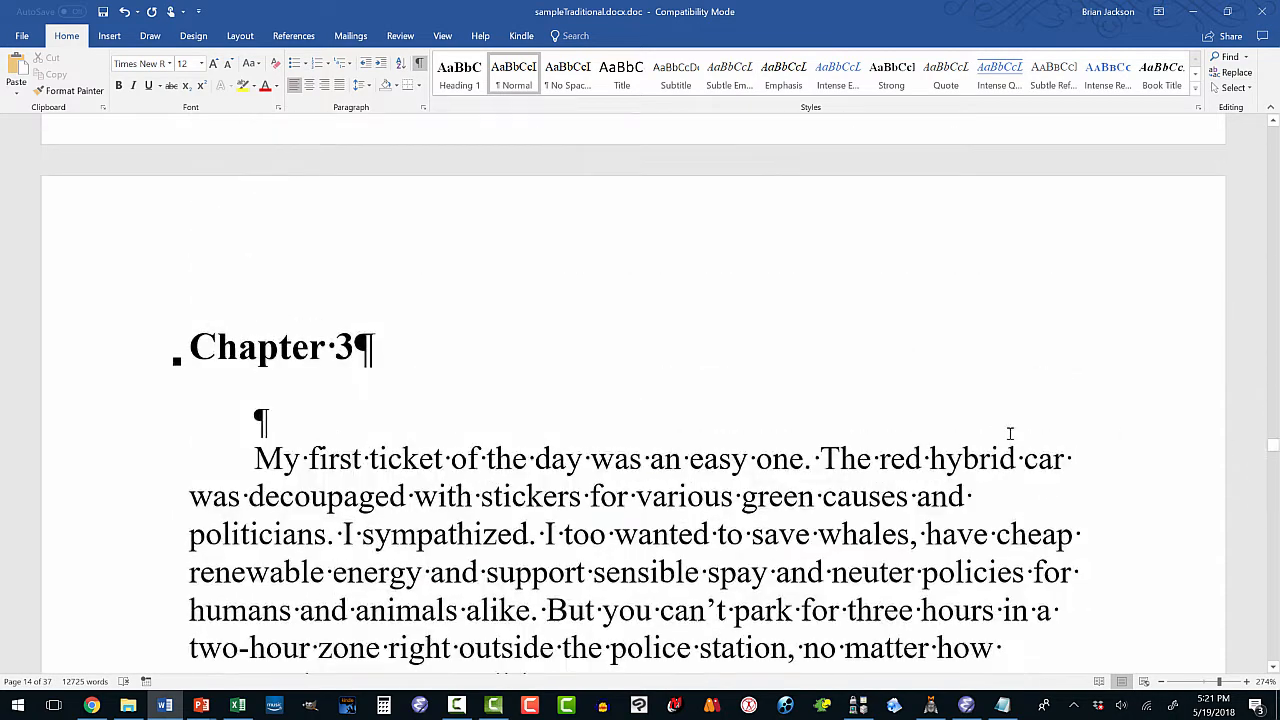
{"action": "left_click", "coordinate": [261, 420]}
{"action": "key", "text": "Delete"}
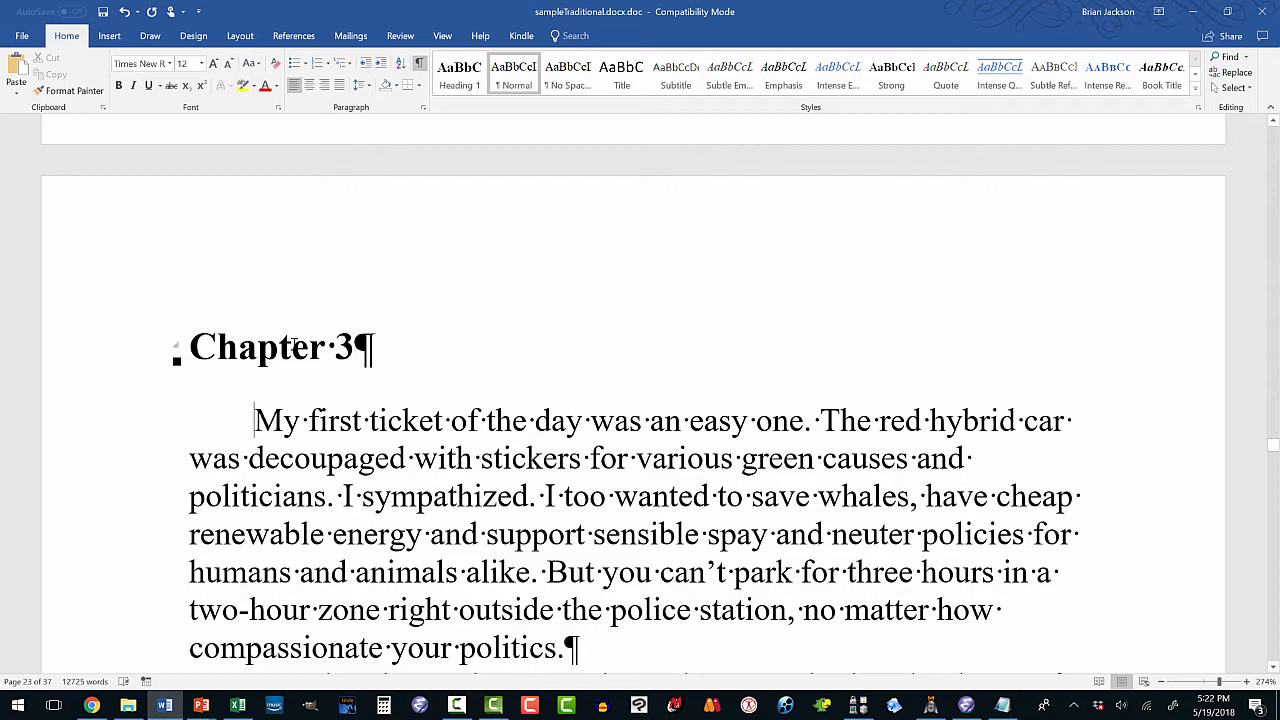
{"action": "left_click", "coordinate": [293, 347]}
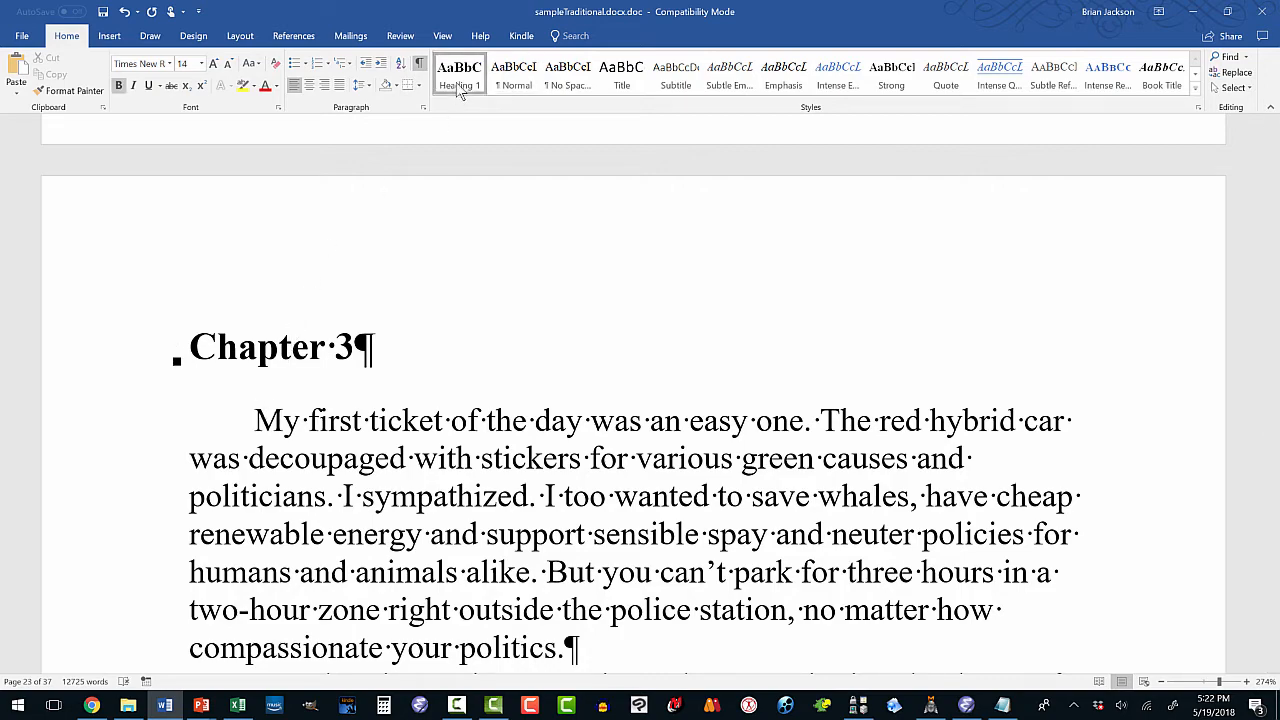
{"action": "scroll", "coordinate": [368, 401], "scroll_direction": "down", "scroll_amount": 1}
{"action": "scroll", "coordinate": [368, 401], "scroll_direction": "down", "scroll_amount": 4}
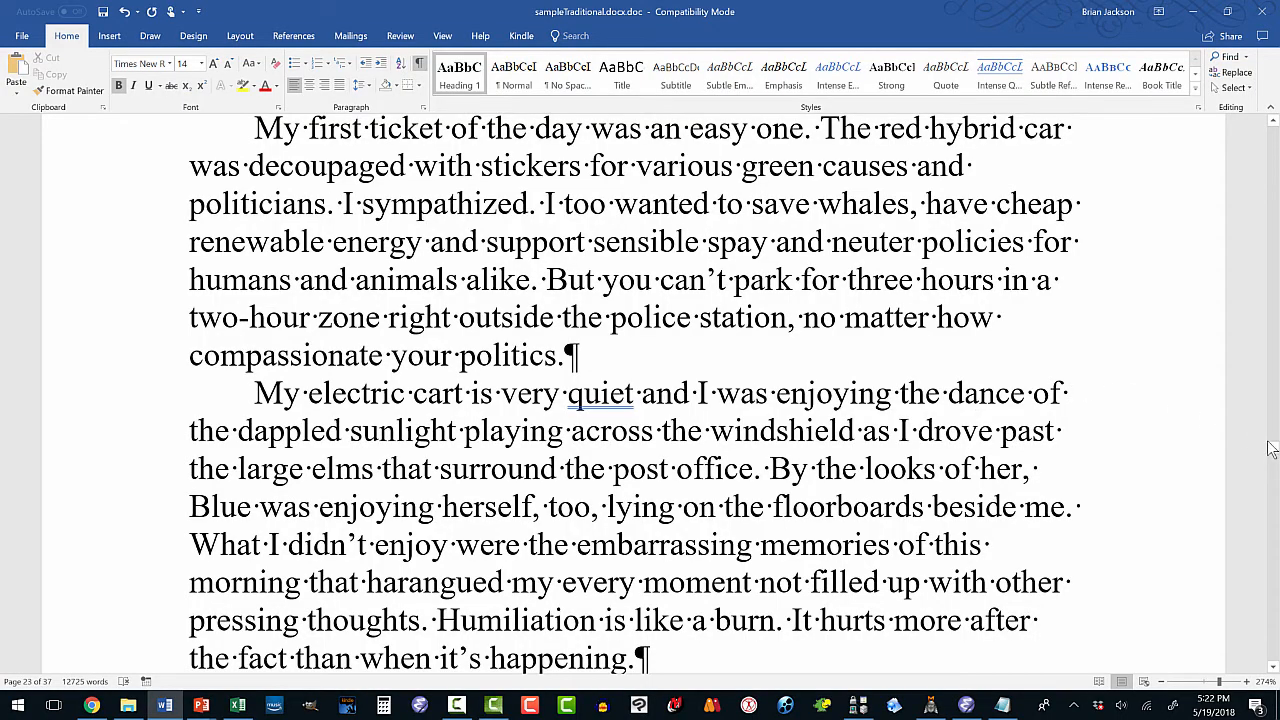
{"action": "left_click_drag", "start_coordinate": [1270, 448], "coordinate": [1221, 621]}
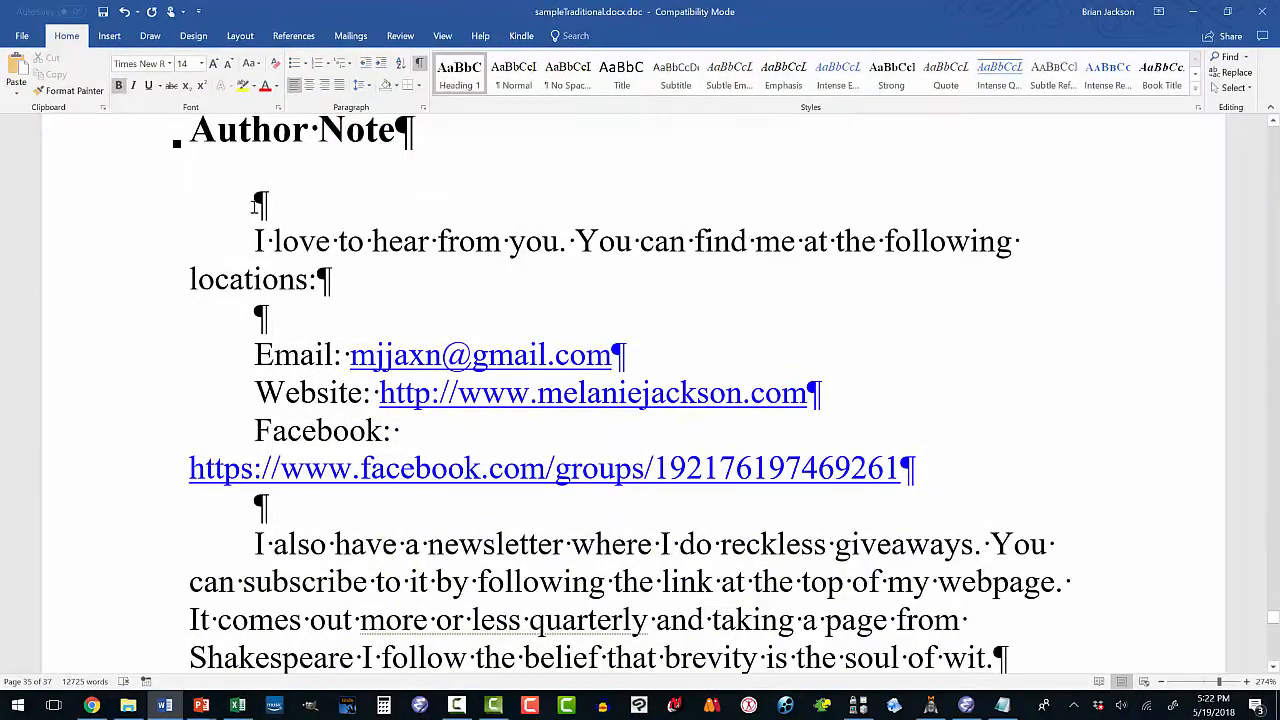
Delete the blank lines under the Author Note and Sign Up for My Newsletter headings.
{"action": "left_click", "coordinate": [255, 204]}
{"action": "key", "text": "Delete"}
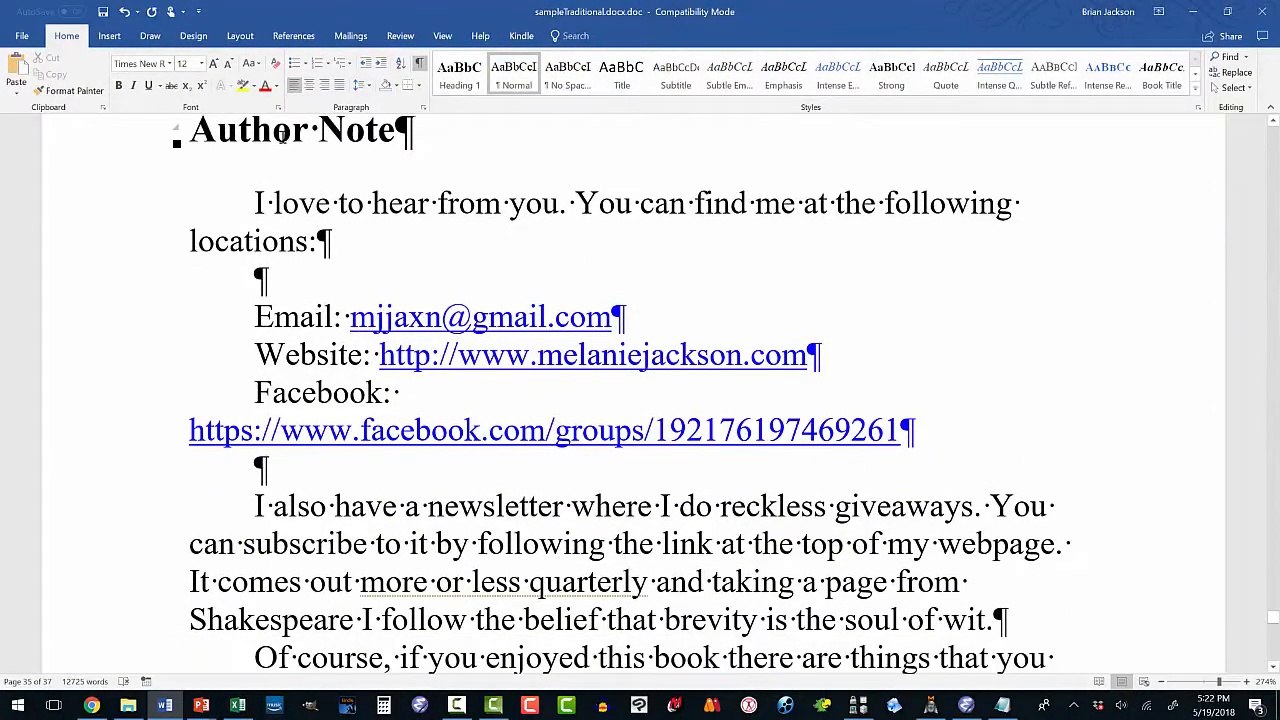
{"action": "left_click", "coordinate": [276, 132]}
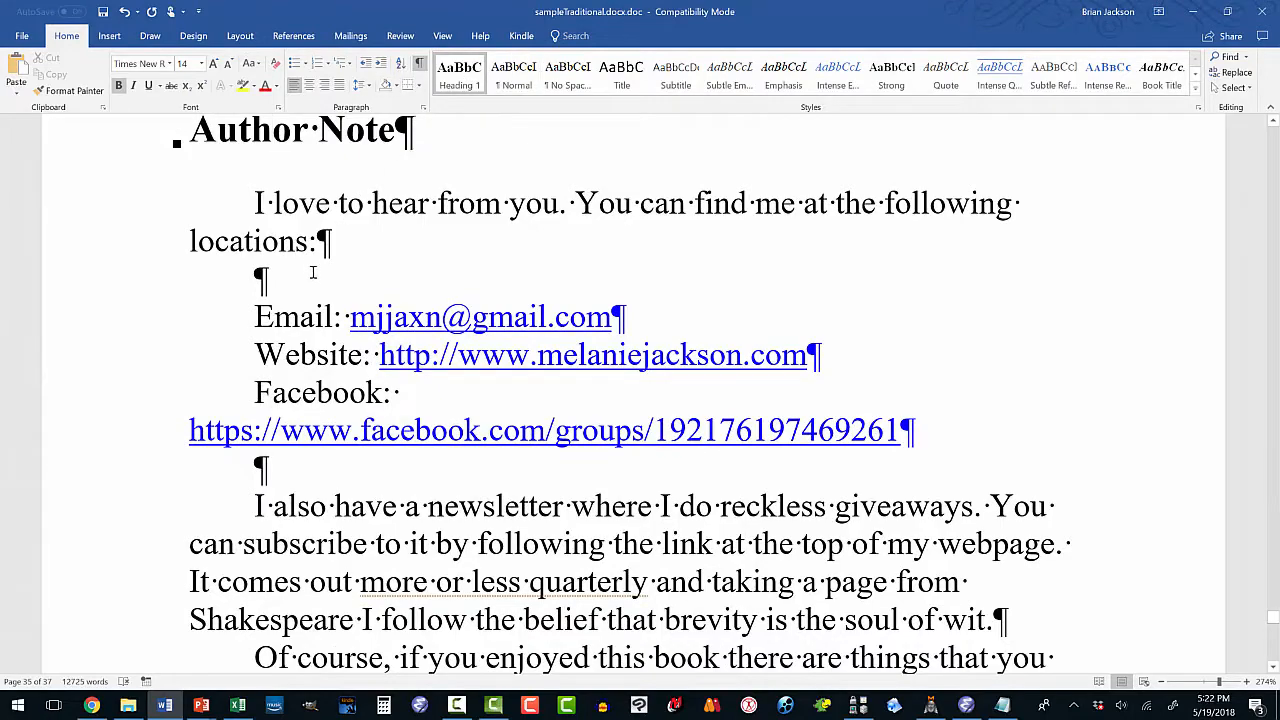
{"action": "scroll", "coordinate": [293, 241], "scroll_direction": "down", "scroll_amount": 10}
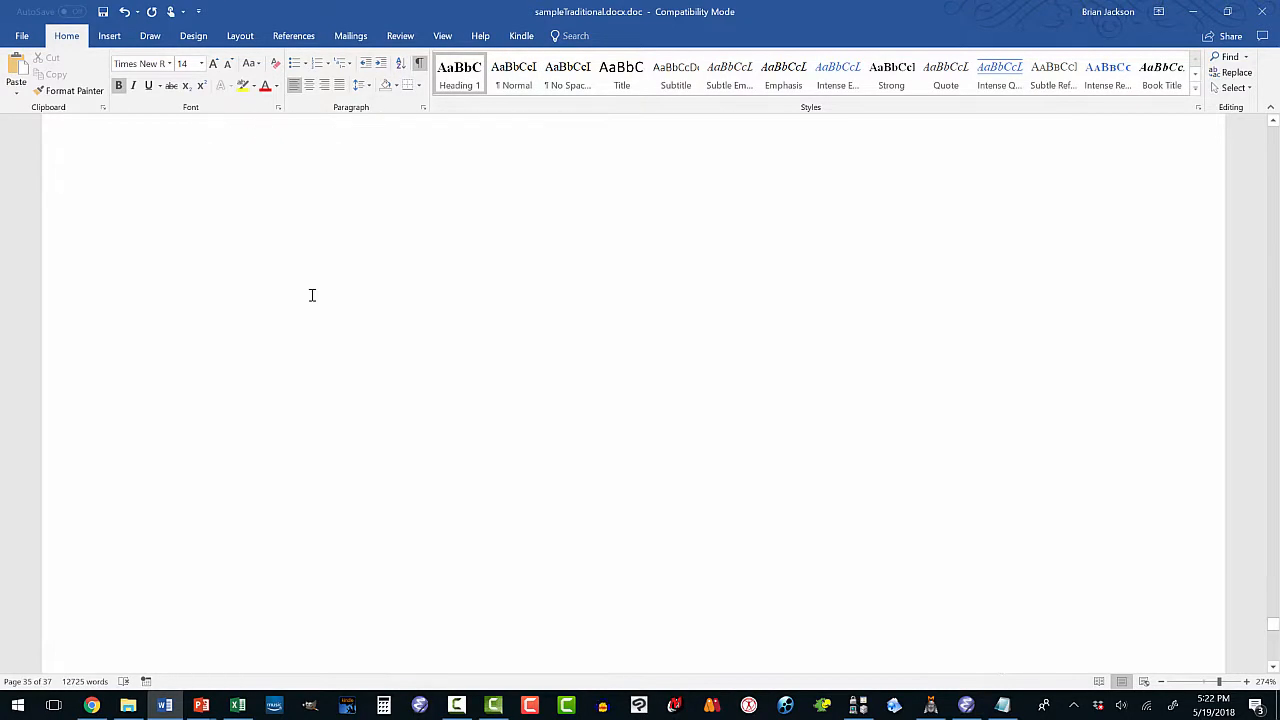
{"action": "scroll", "coordinate": [311, 294], "scroll_direction": "down", "scroll_amount": 3}
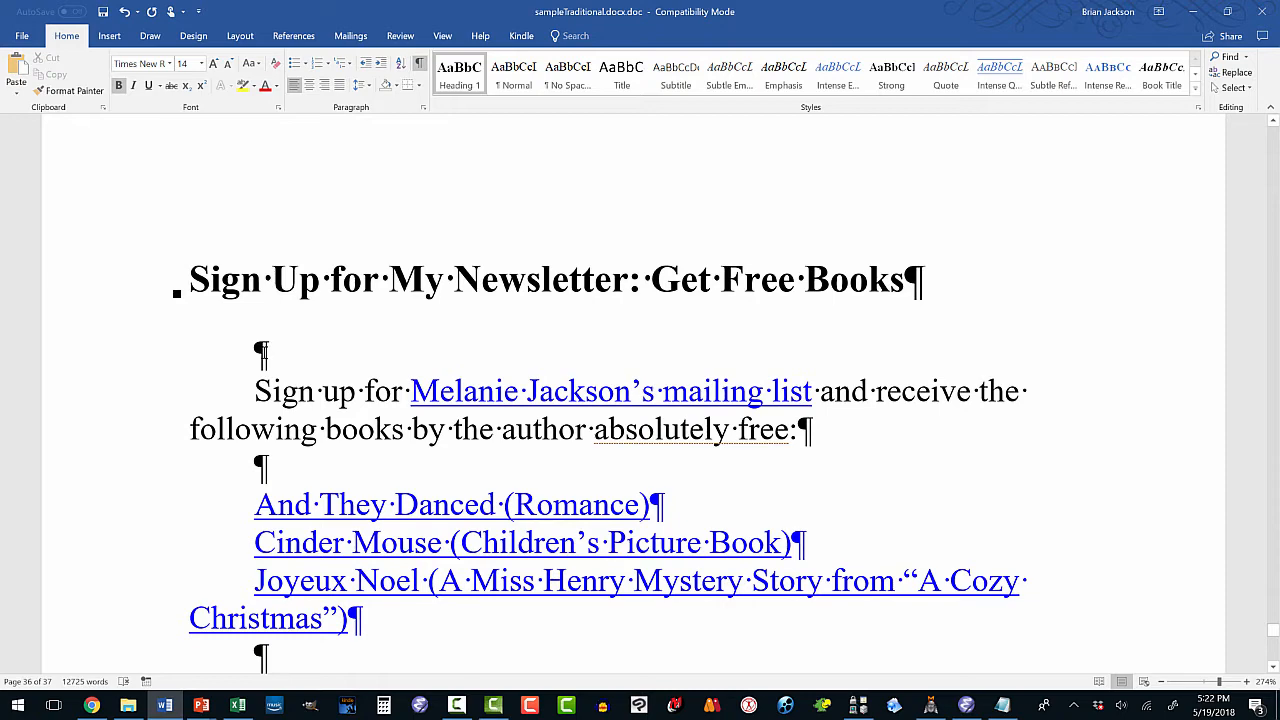
{"action": "left_click", "coordinate": [268, 342]}
{"action": "key", "text": "Delete"}
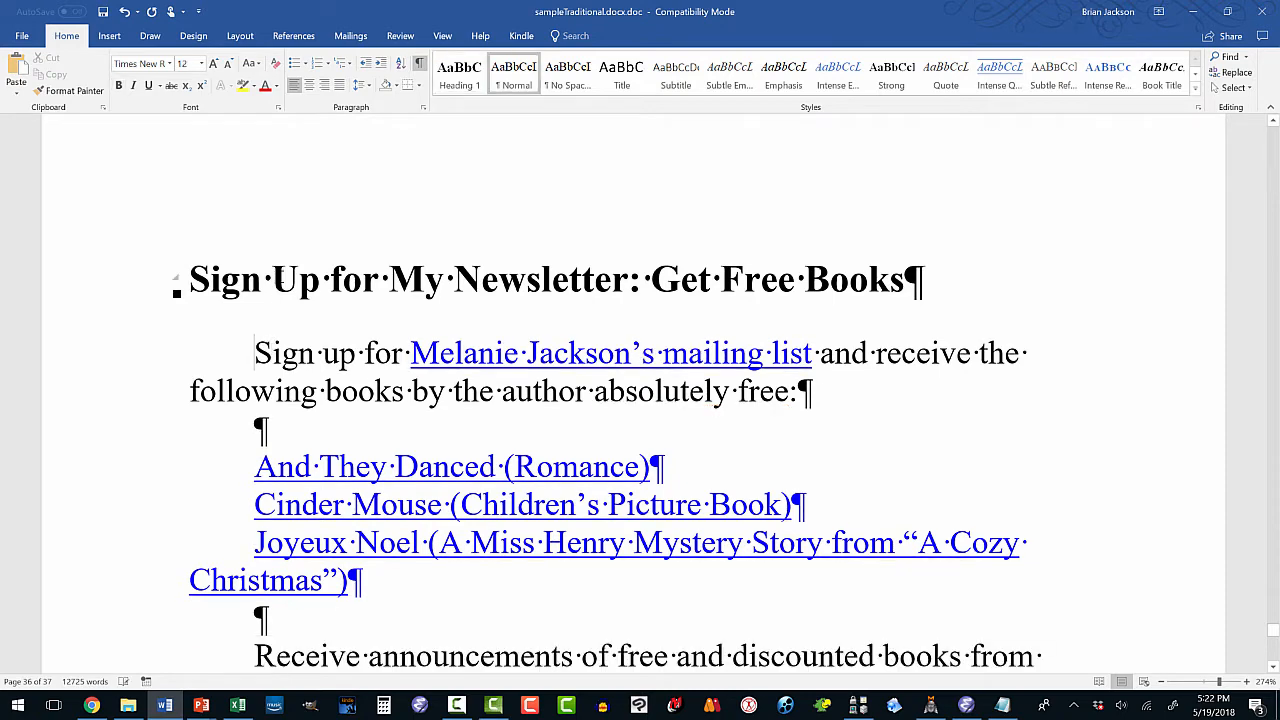
{"action": "left_click", "coordinate": [271, 280]}
{"action": "scroll", "coordinate": [640, 390], "scroll_direction": "down", "scroll_amount": 3}
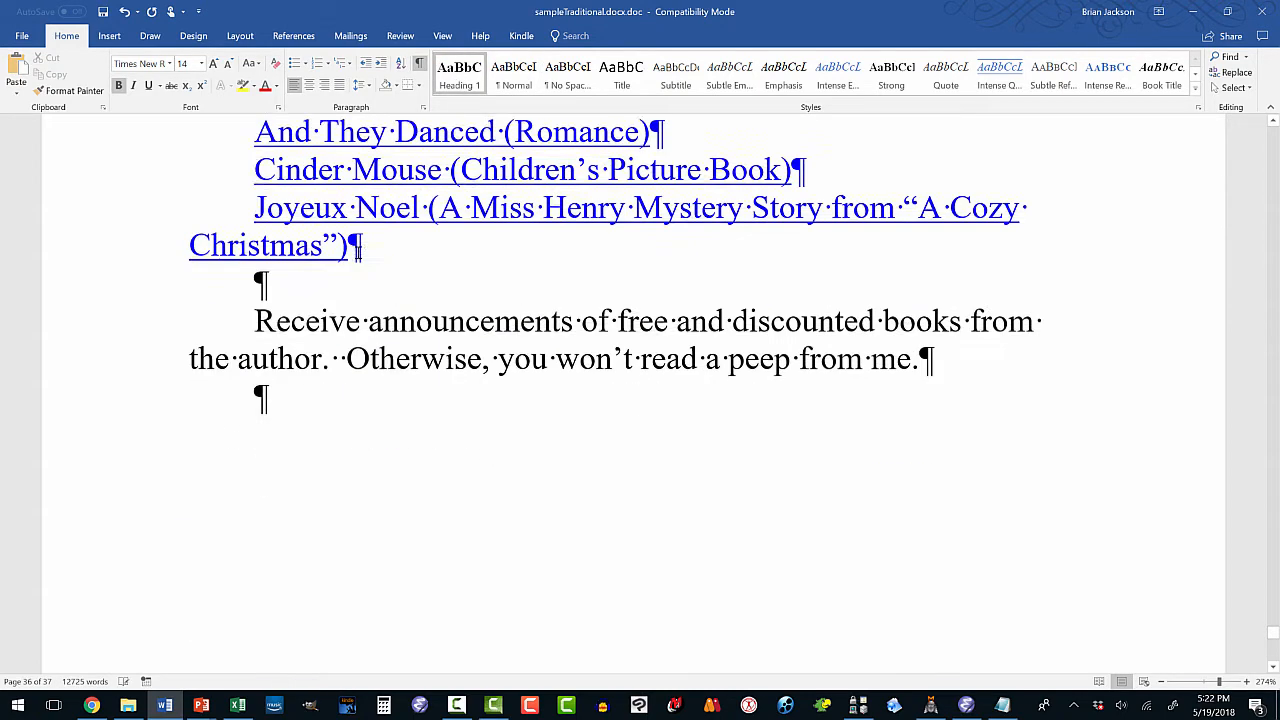
{"action": "scroll", "coordinate": [357, 251], "scroll_direction": "down", "scroll_amount": 15}
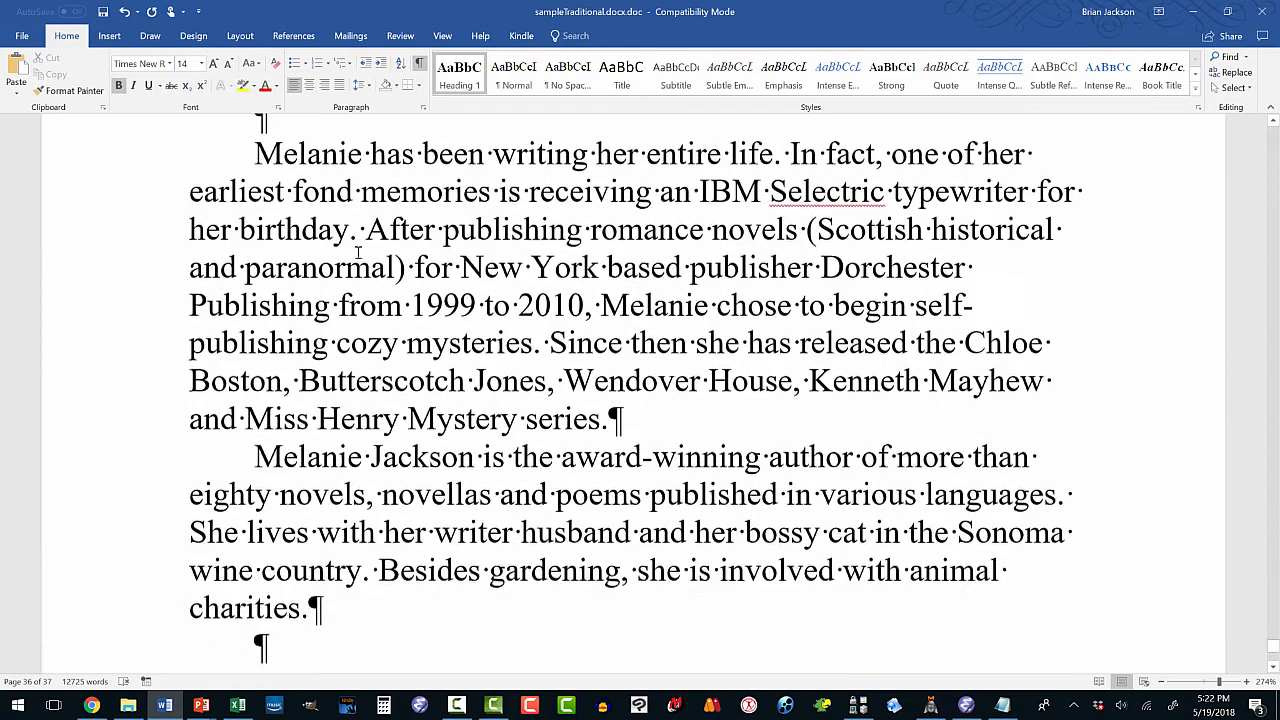
{"action": "scroll", "coordinate": [357, 251], "scroll_direction": "up", "scroll_amount": 3}
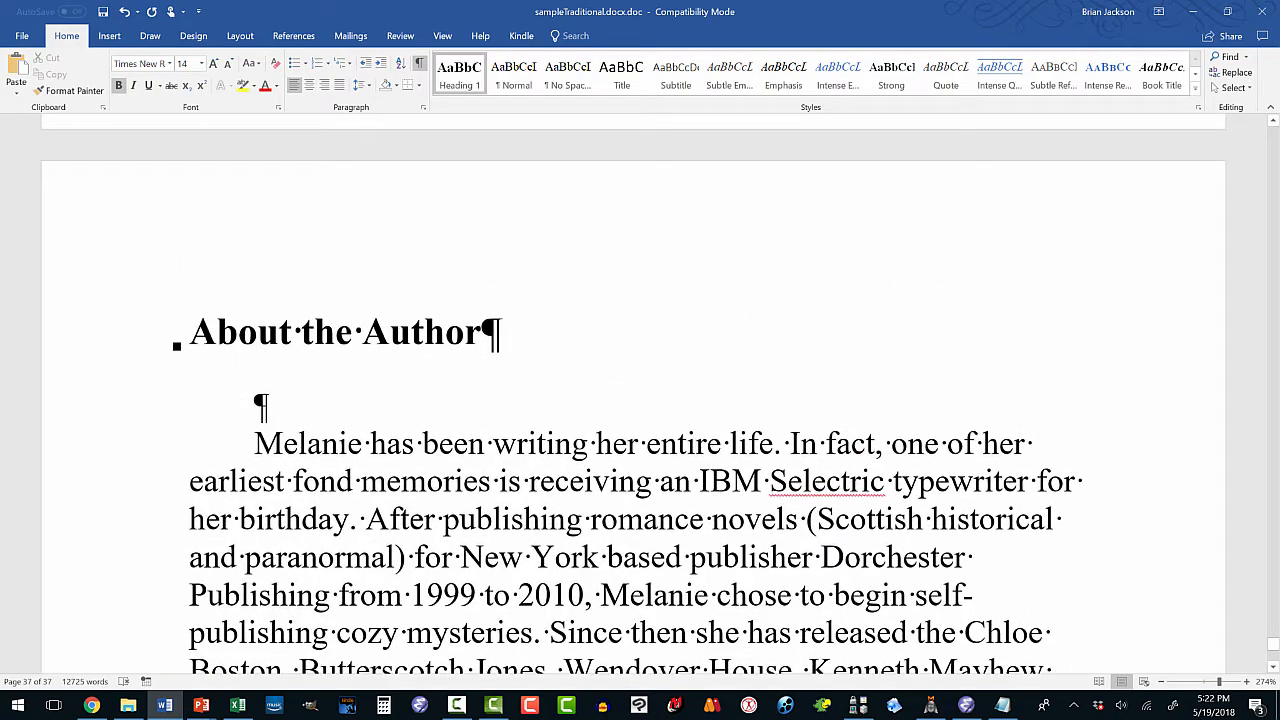
Delete the blank line under About the Author, then return to the document's start.
{"action": "left_click", "coordinate": [256, 405]}
{"action": "key", "text": "Delete"}
{"action": "left_click", "coordinate": [279, 338]}
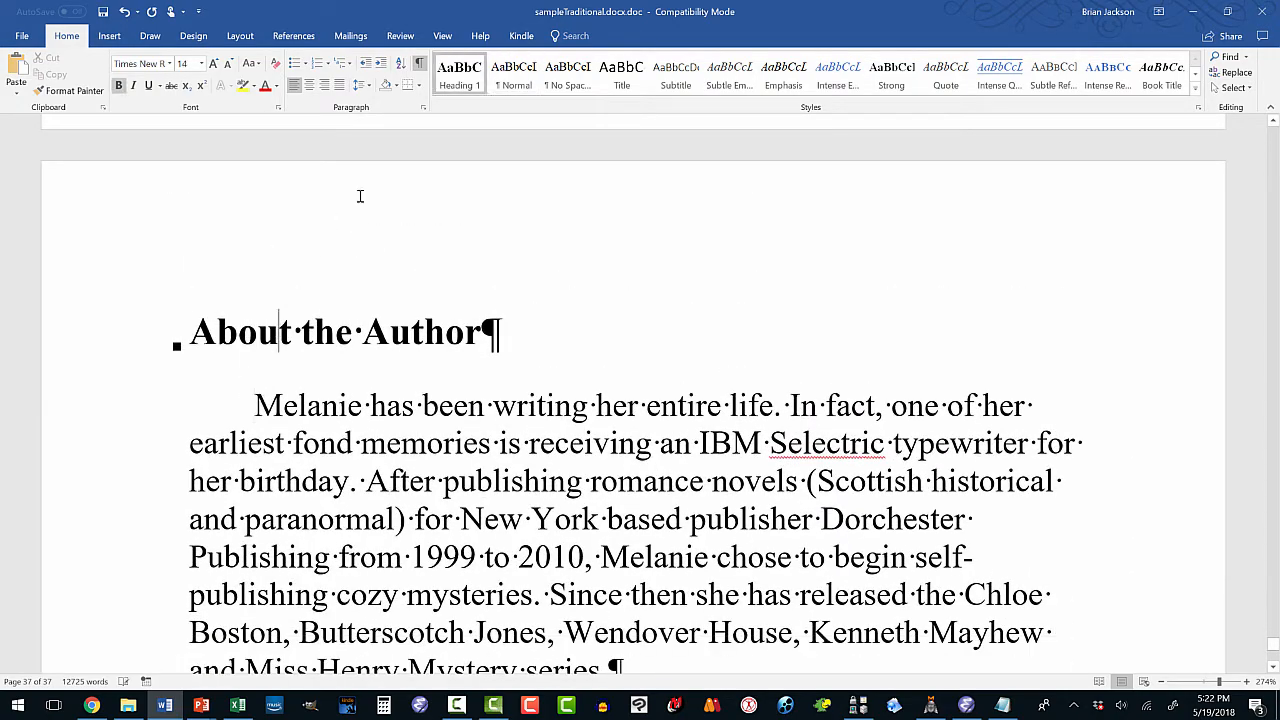
{"action": "scroll", "coordinate": [359, 375], "scroll_direction": "down", "scroll_amount": 5}
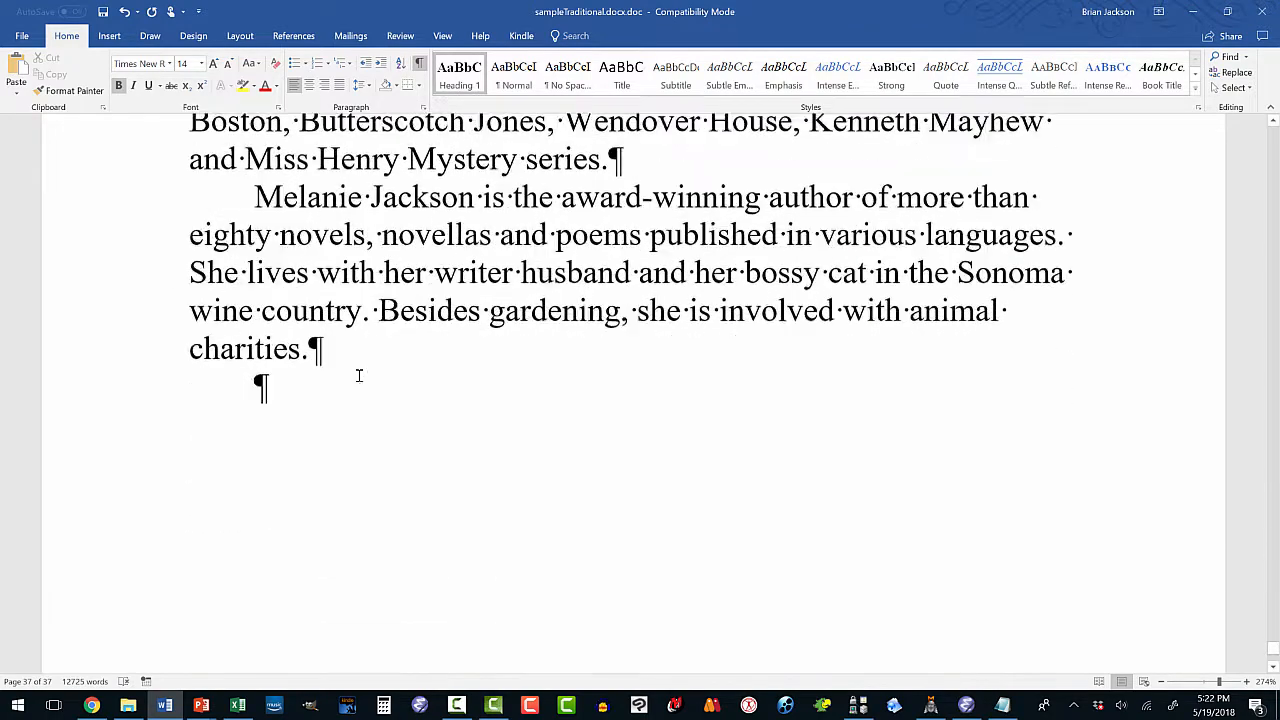
{"action": "scroll", "coordinate": [359, 375], "scroll_direction": "down", "scroll_amount": 3}
{"action": "scroll", "coordinate": [359, 375], "scroll_direction": "up", "scroll_amount": 5}
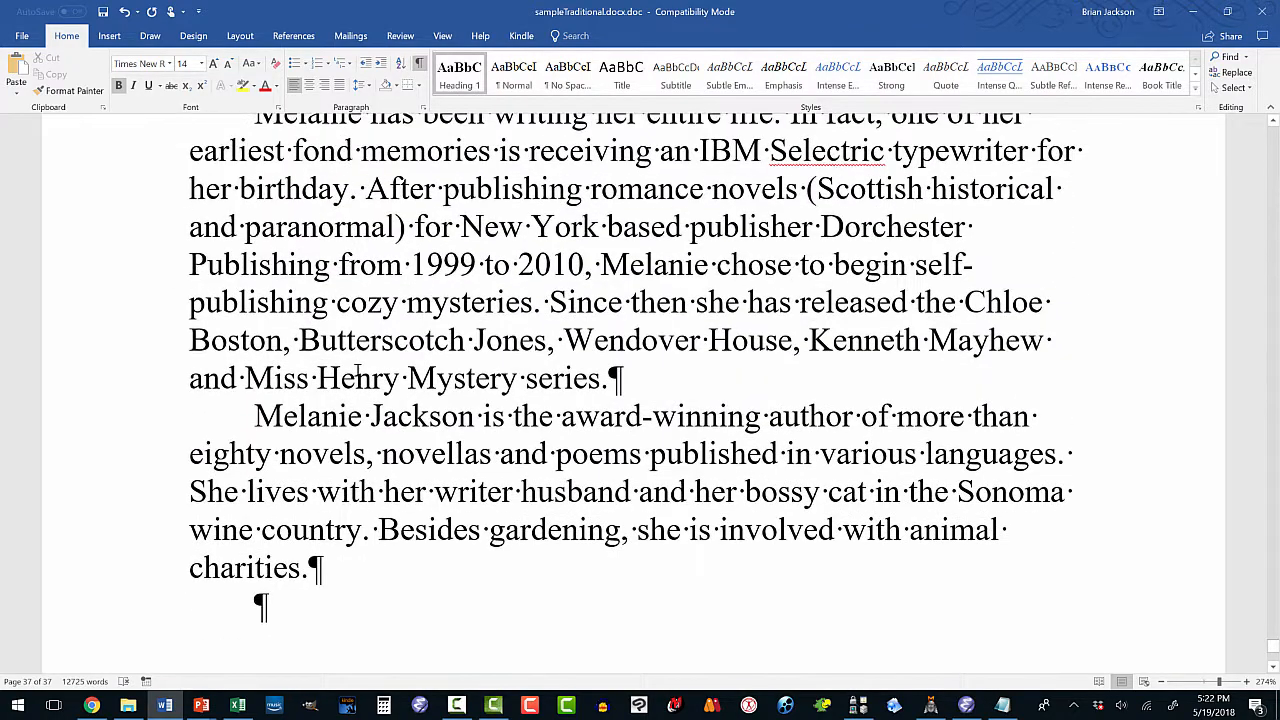
{"action": "scroll", "coordinate": [357, 373], "scroll_direction": "up", "scroll_amount": 2}
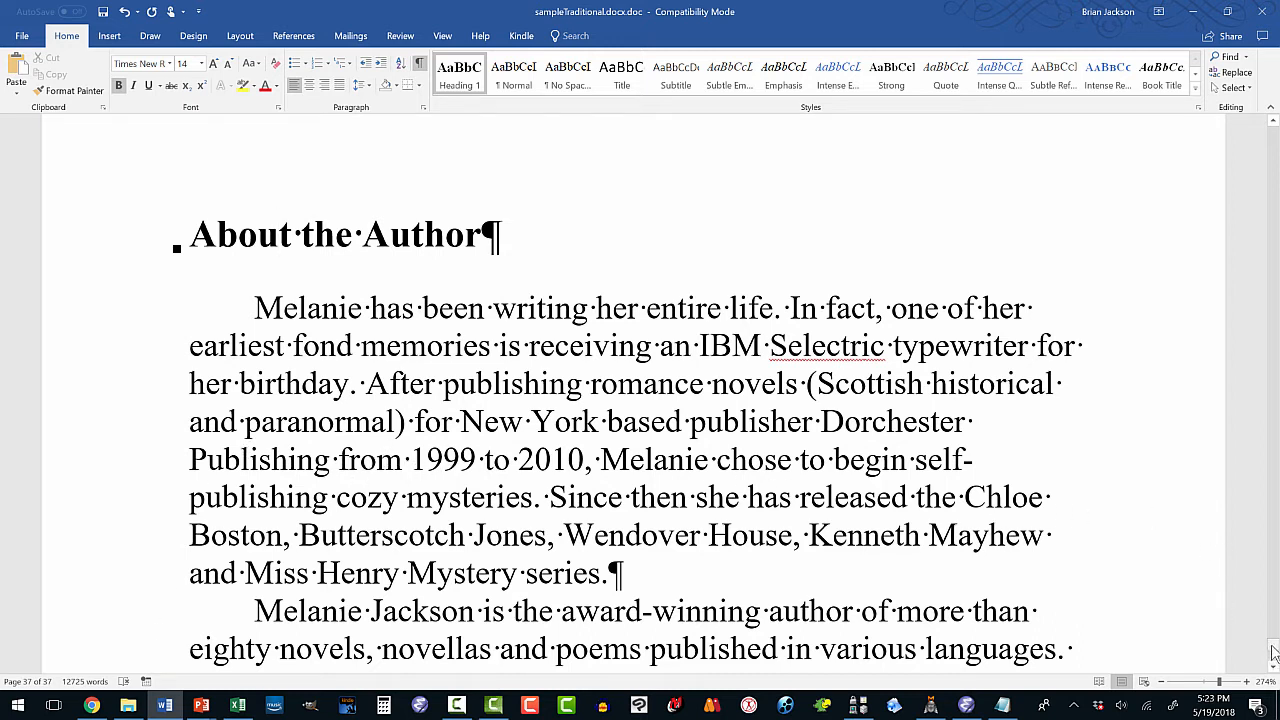
{"action": "left_click_drag", "start_coordinate": [1273, 652], "coordinate": [1274, 137]}
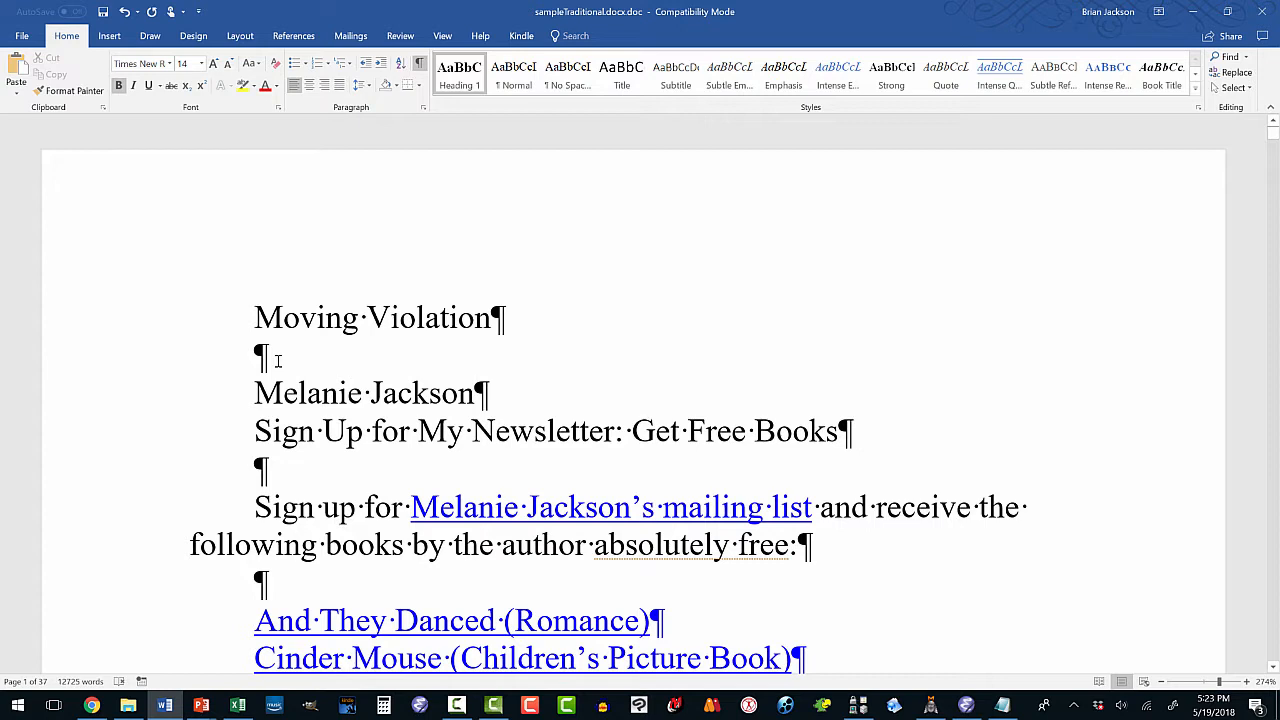
Open the recent titleCopyright document and copy all its title and copyright text.
{"action": "left_click", "coordinate": [254, 318]}
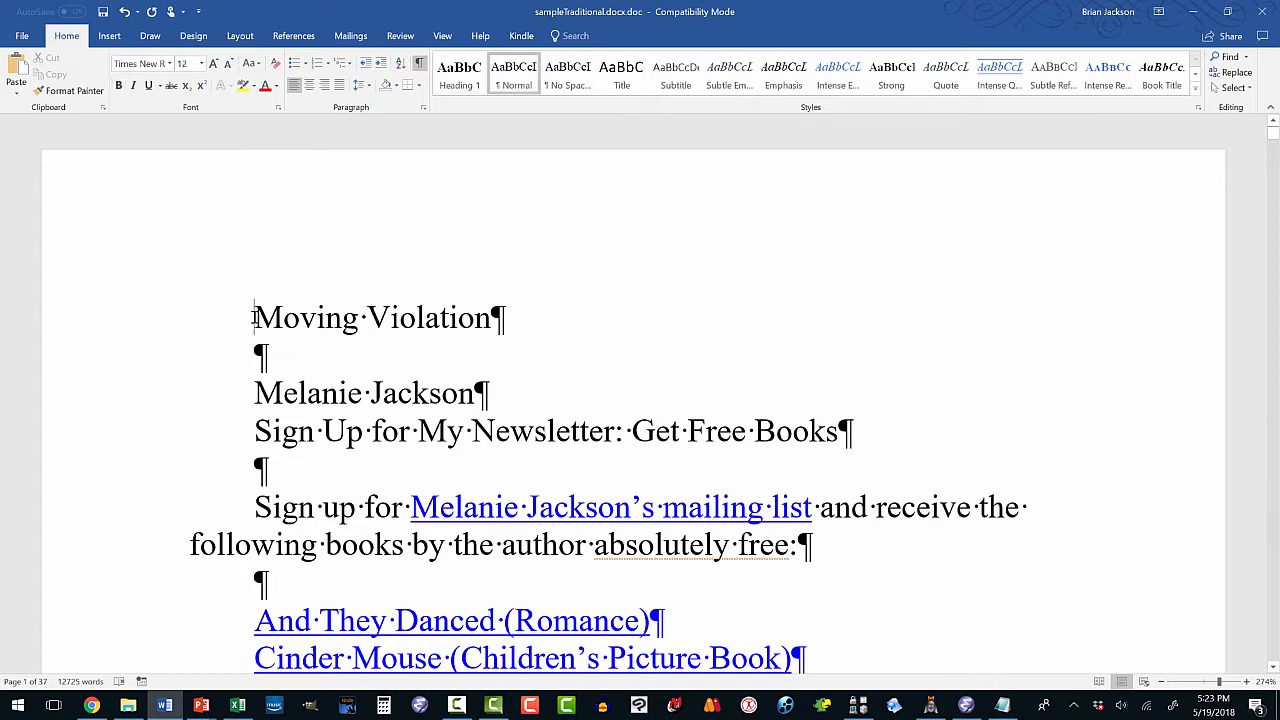
{"action": "left_click", "coordinate": [21, 35]}
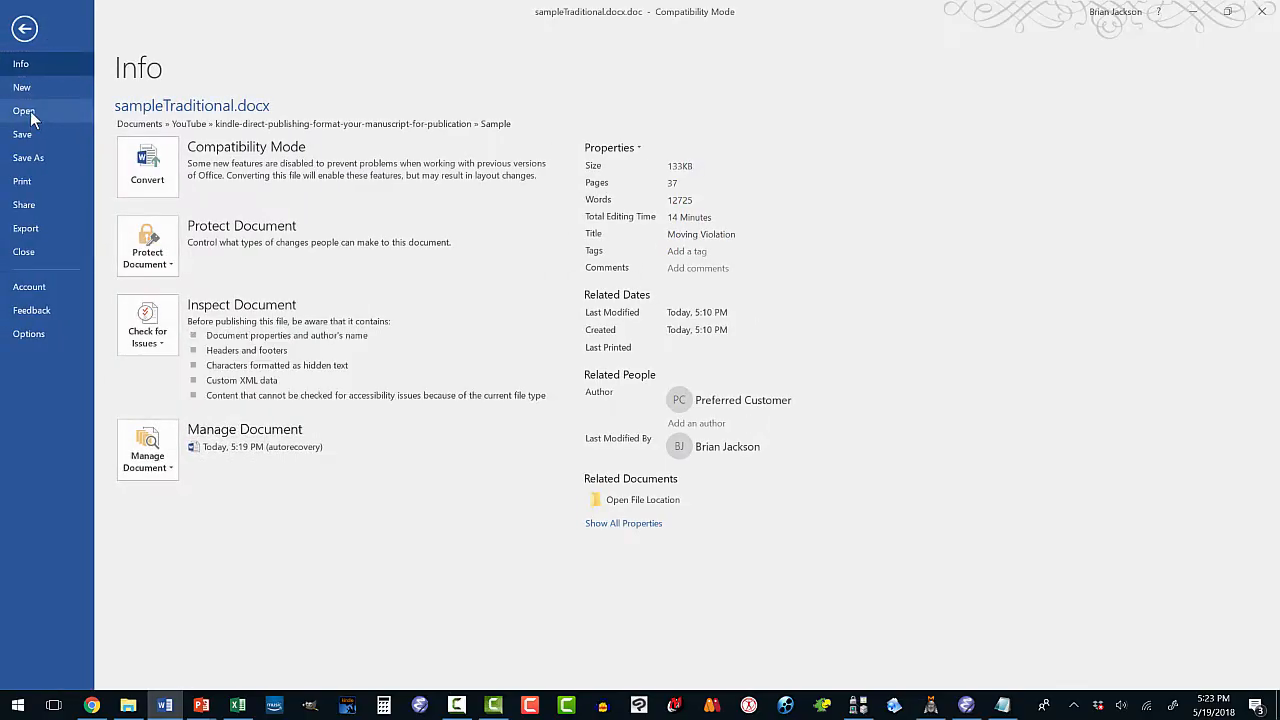
{"action": "left_click", "coordinate": [26, 111]}
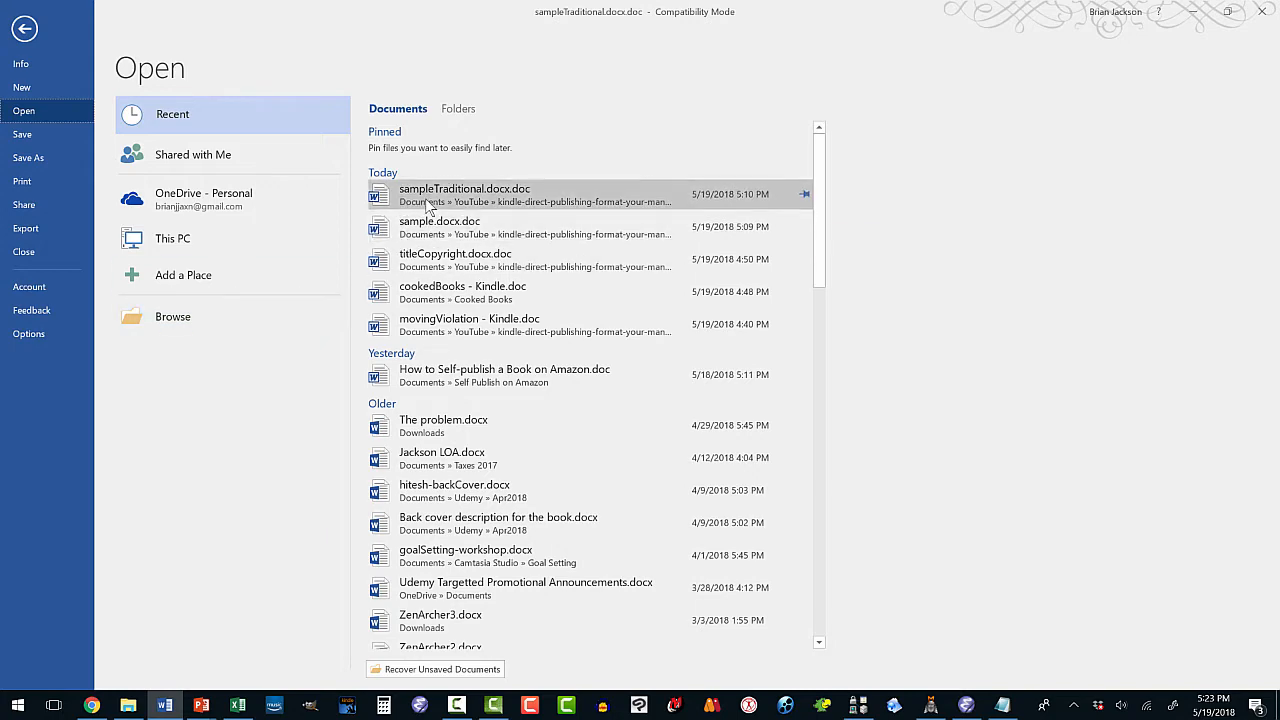
{"action": "left_click", "coordinate": [425, 262]}
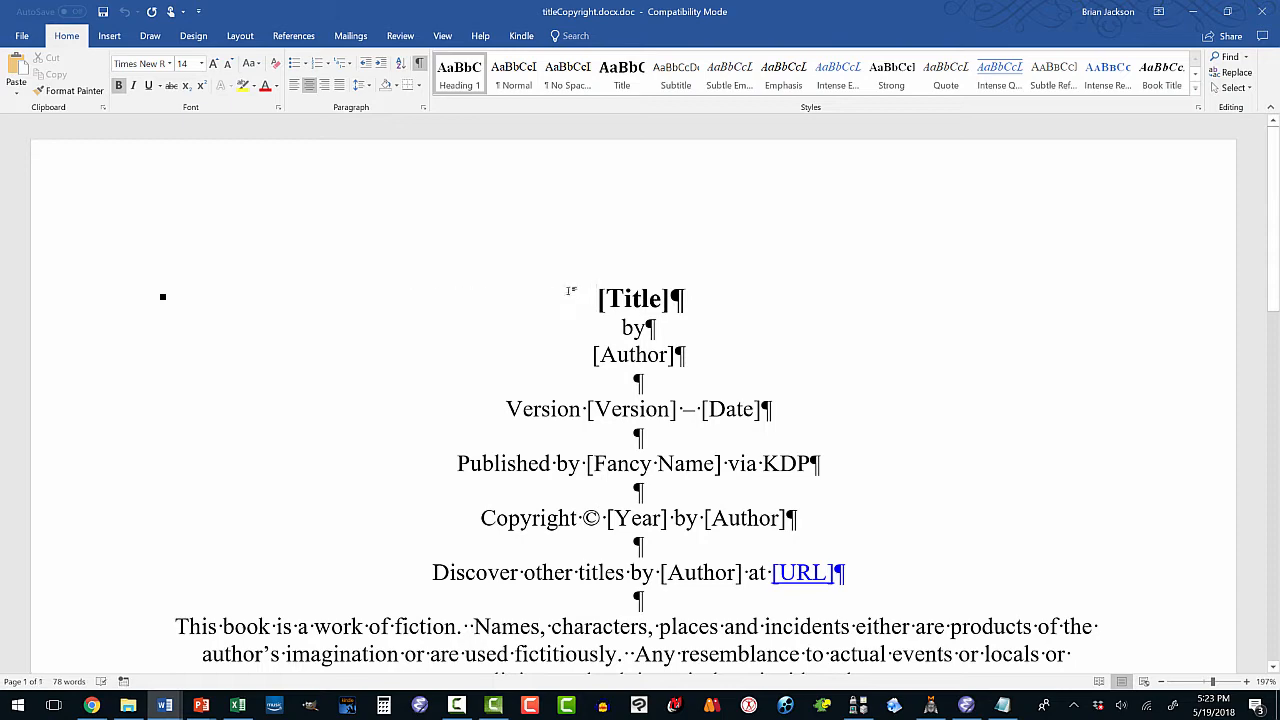
{"action": "left_click_drag", "start_coordinate": [594, 298], "coordinate": [629, 154]}
{"action": "right_click", "coordinate": [629, 152]}
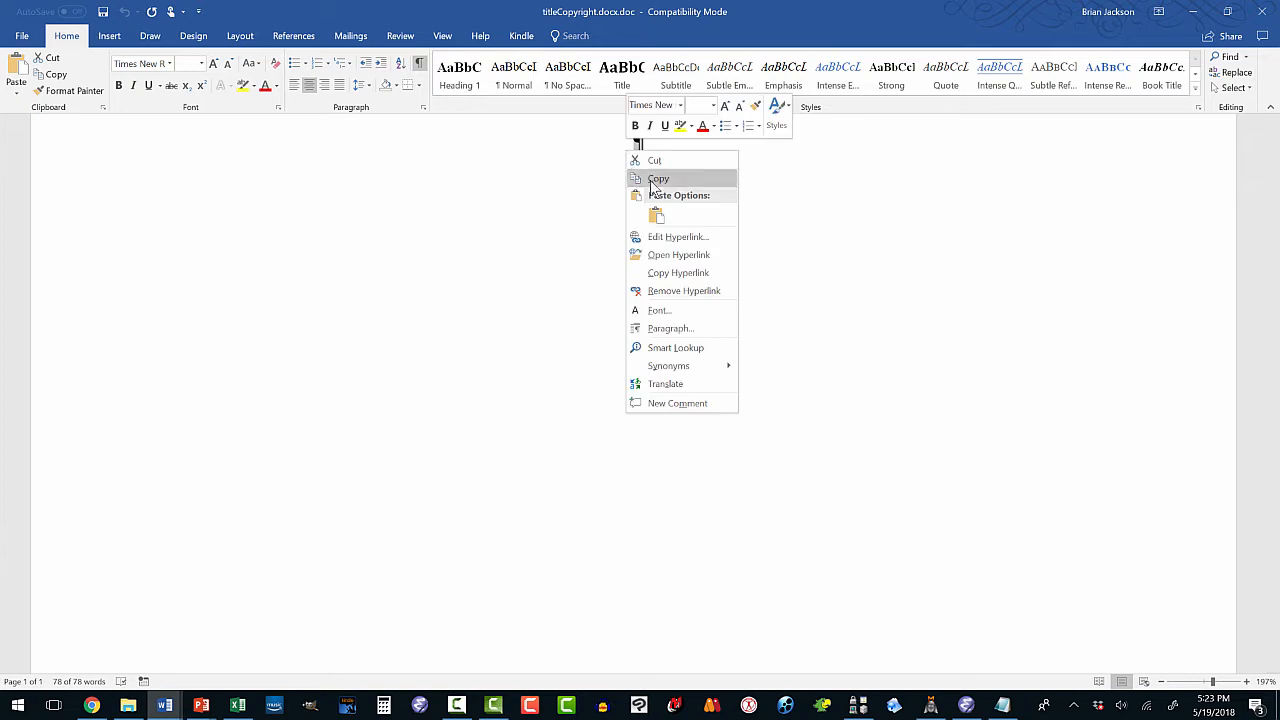
{"action": "left_click", "coordinate": [655, 178]}
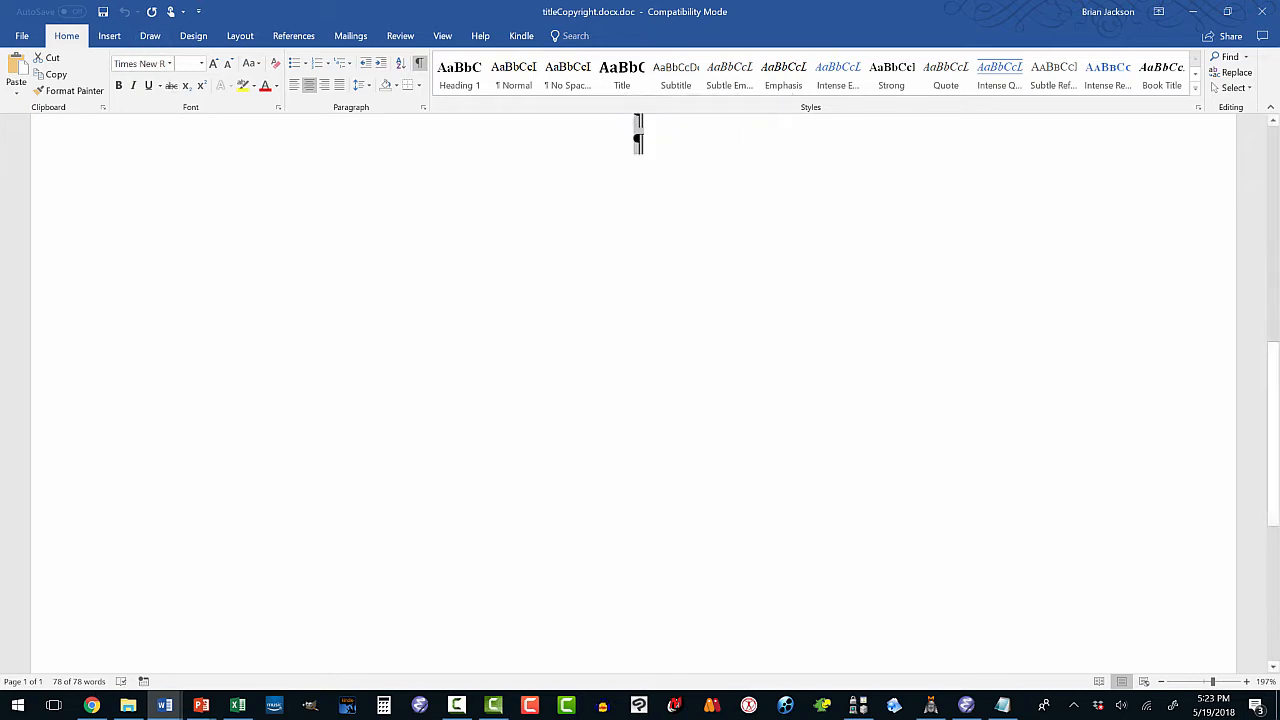
Paste the copied text at the manuscript's start with Keep Source Formatting.
{"action": "mouse_move", "coordinate": [158, 708]}
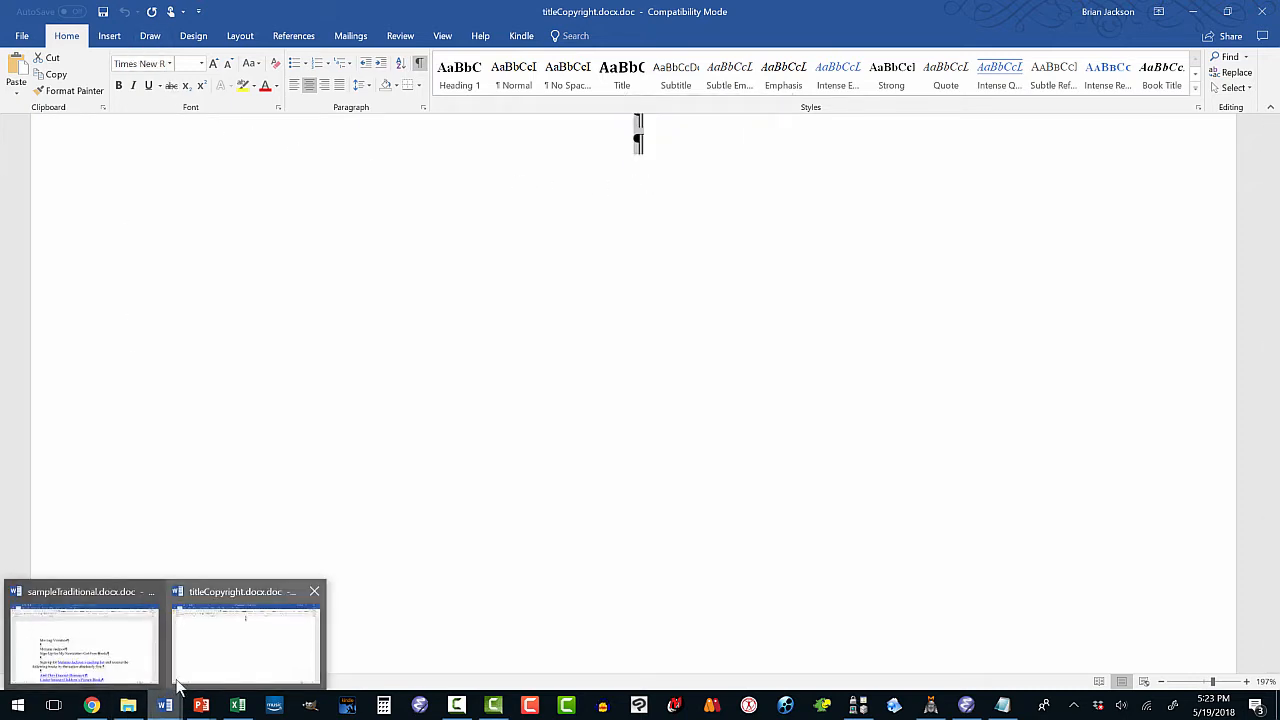
{"action": "left_click", "coordinate": [134, 660]}
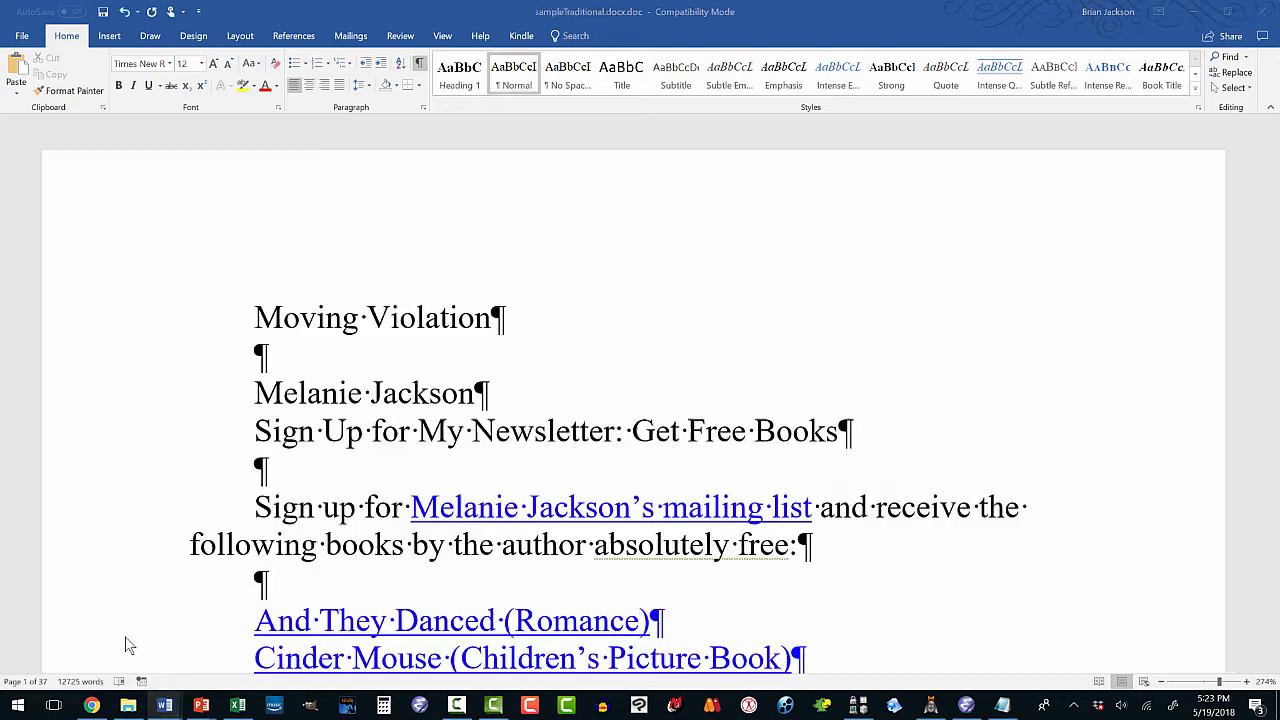
{"action": "right_click", "coordinate": [256, 326]}
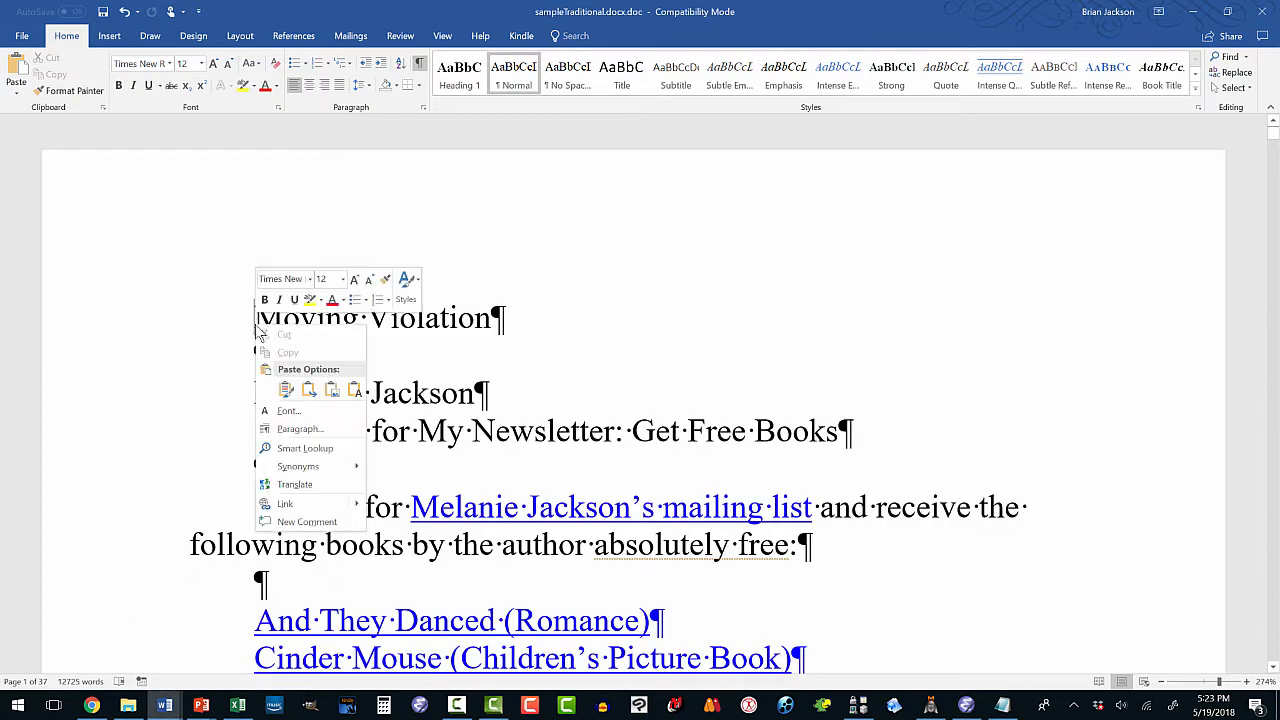
{"action": "left_click", "coordinate": [289, 389]}
{"action": "scroll", "coordinate": [408, 476], "scroll_direction": "up", "scroll_amount": 10}
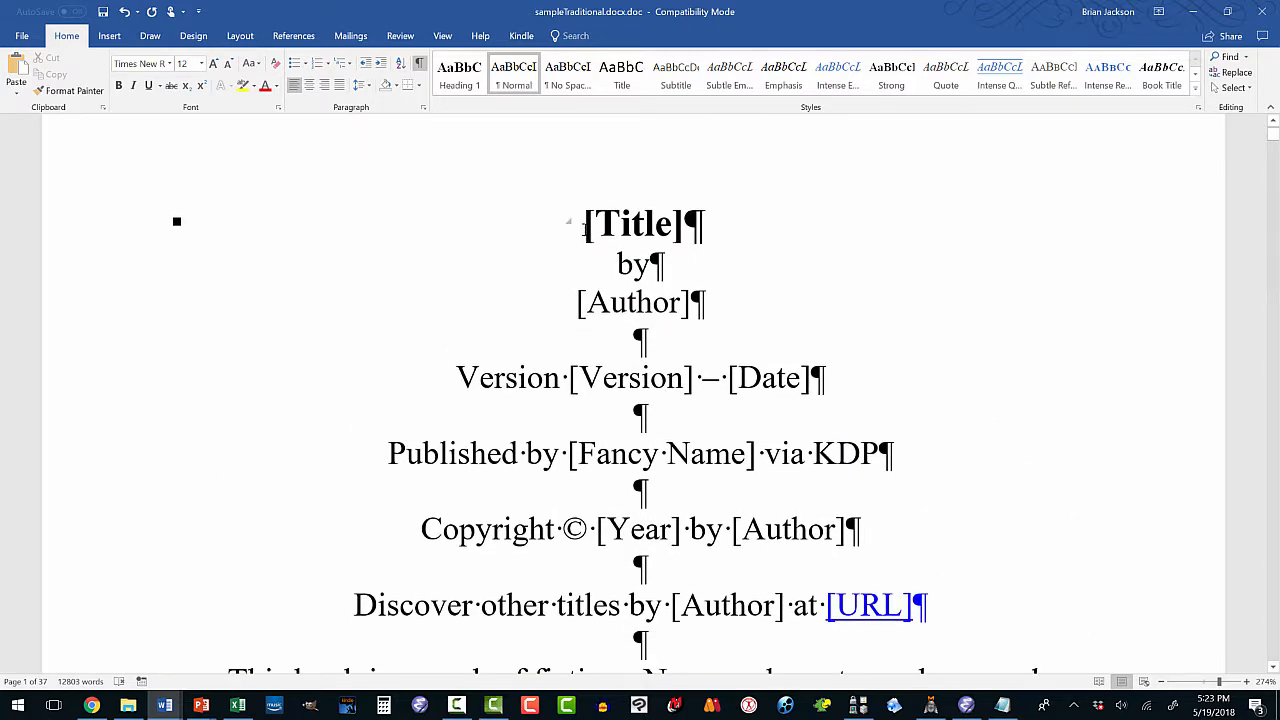
Replace the [Title] and [Author] placeholders with Moving Violation and the author's name.
{"action": "left_click_drag", "start_coordinate": [584, 224], "coordinate": [684, 238]}
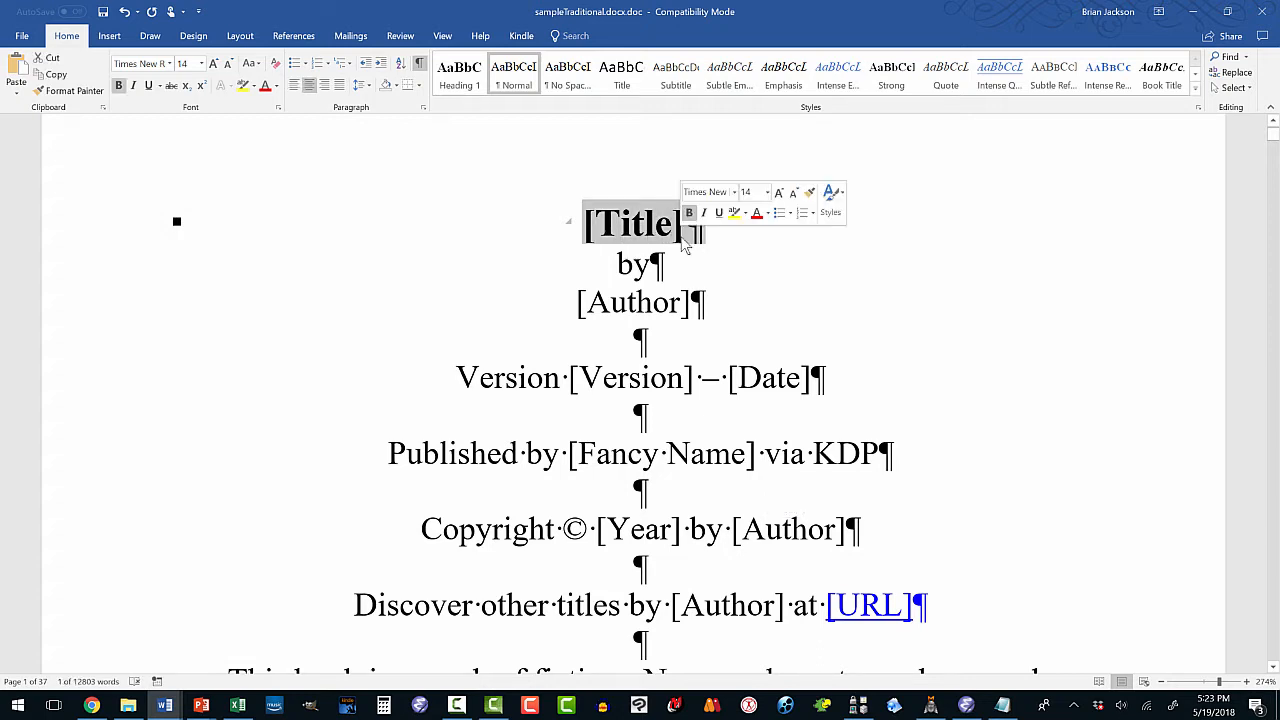
{"action": "type", "text": "Mode"}
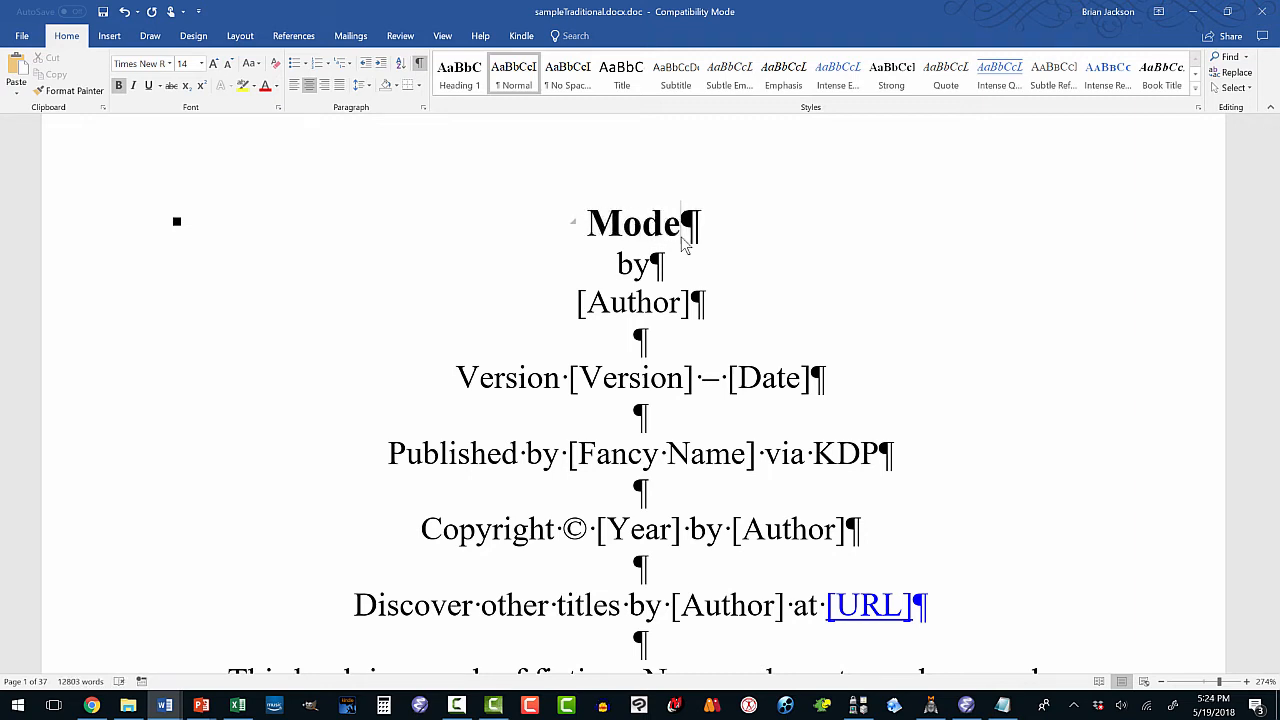
{"action": "key", "text": "BackSpace"}
{"action": "key", "text": "BackSpace"}
{"action": "type", "text": "ving Vio"}
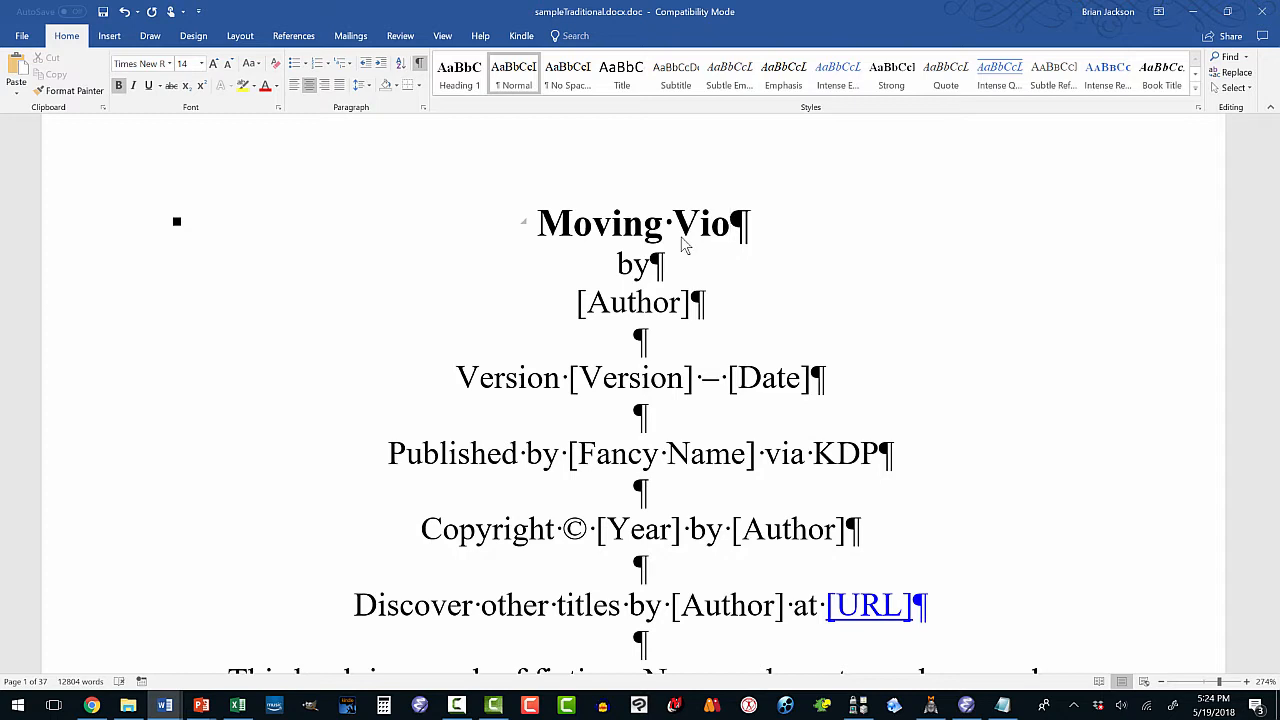
{"action": "type", "text": "lation"}
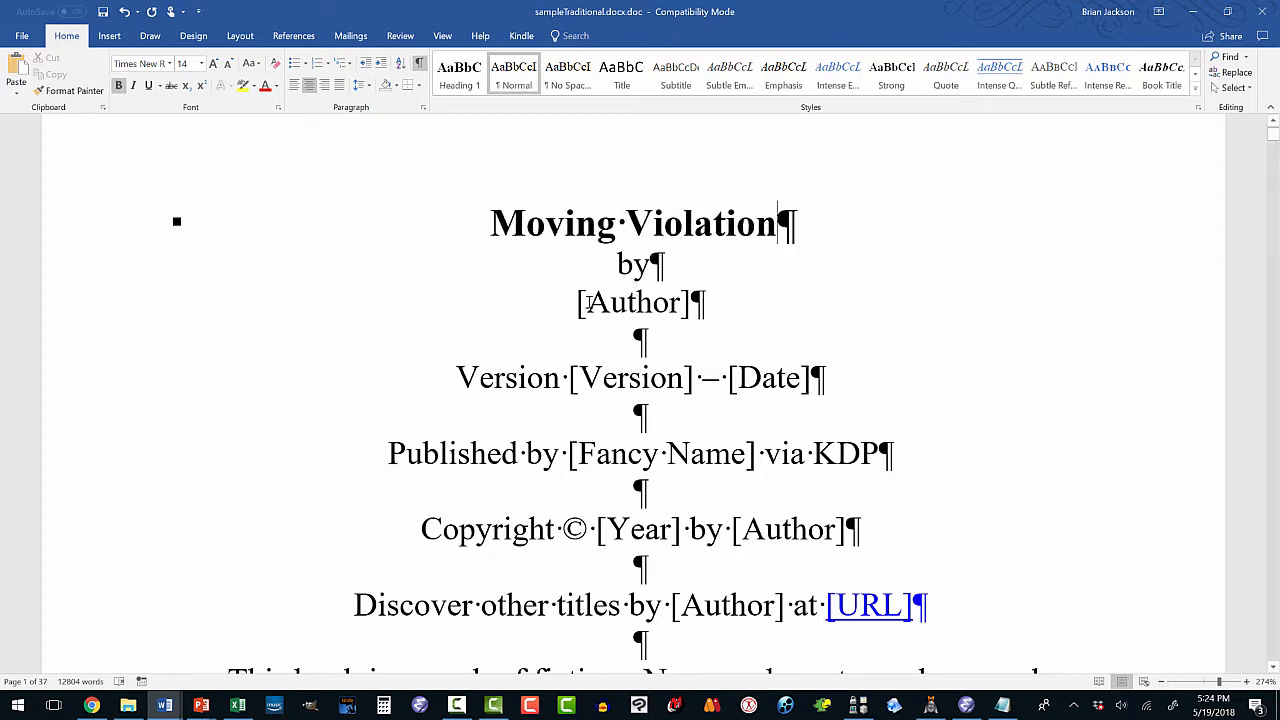
{"action": "left_click_drag", "start_coordinate": [580, 305], "coordinate": [688, 310]}
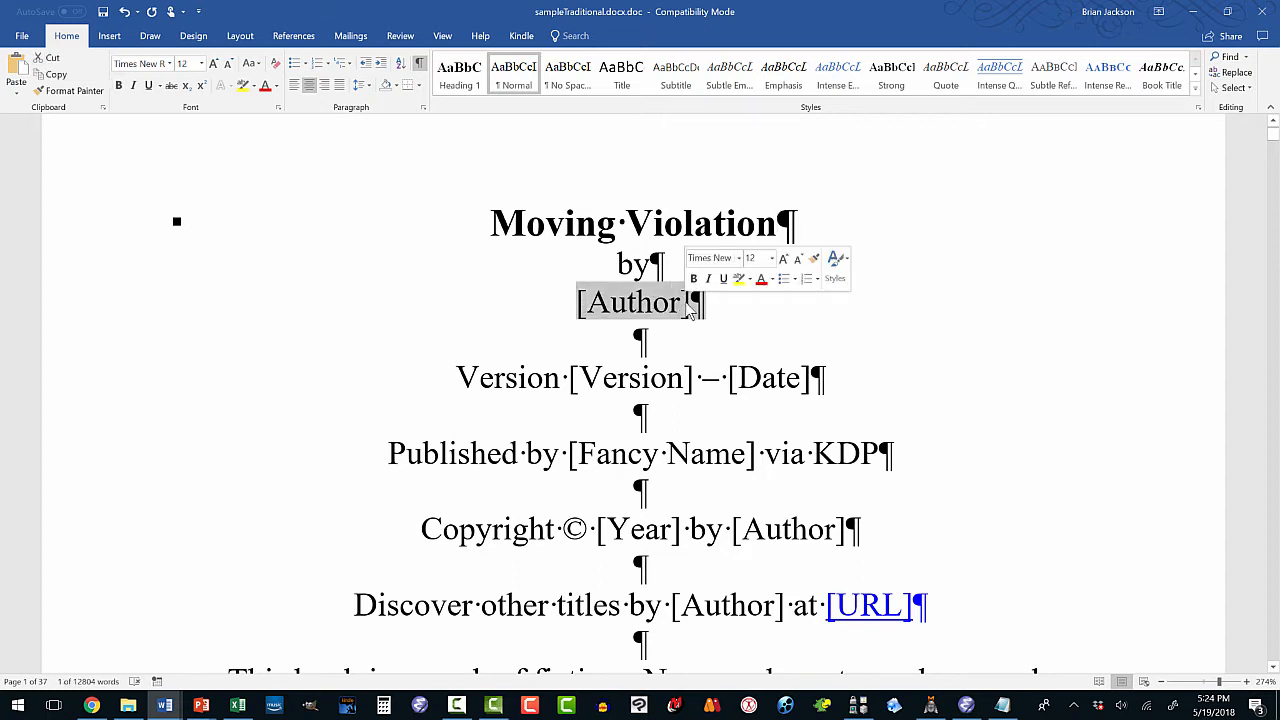
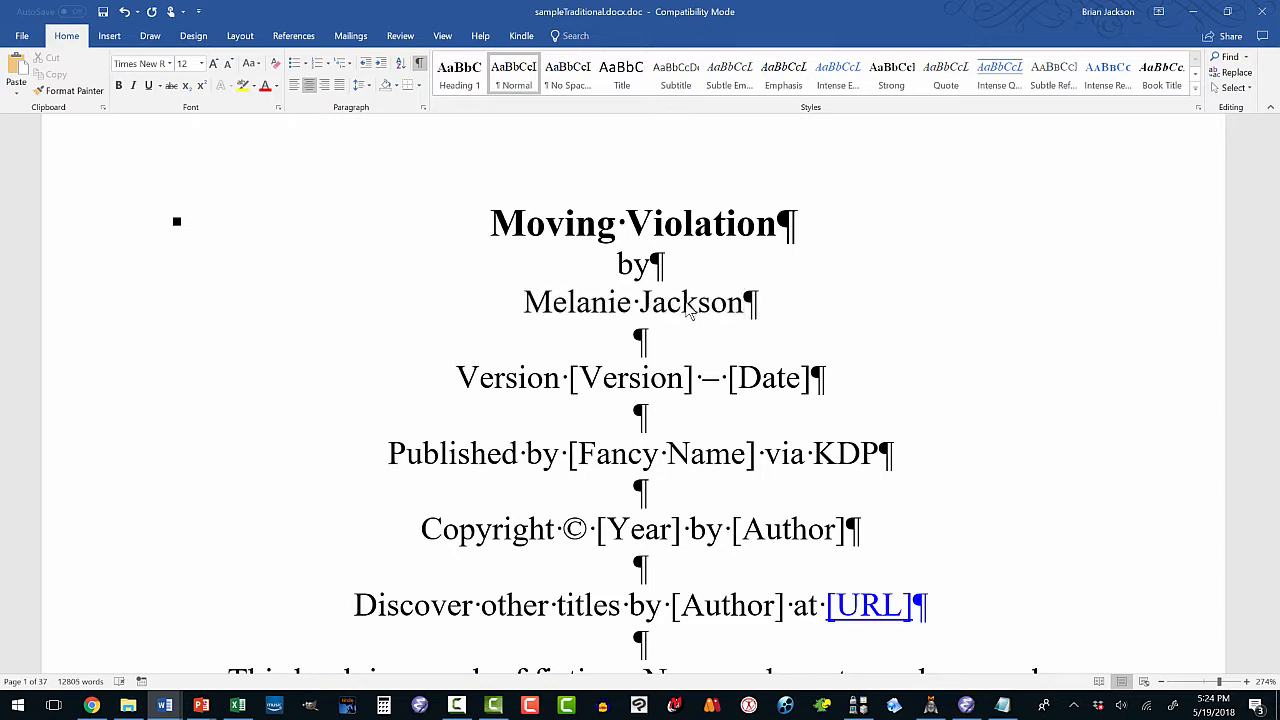
Fill in the version as 1.1 and the date as May 19, 2018.
{"action": "left_click_drag", "start_coordinate": [572, 380], "coordinate": [688, 397]}
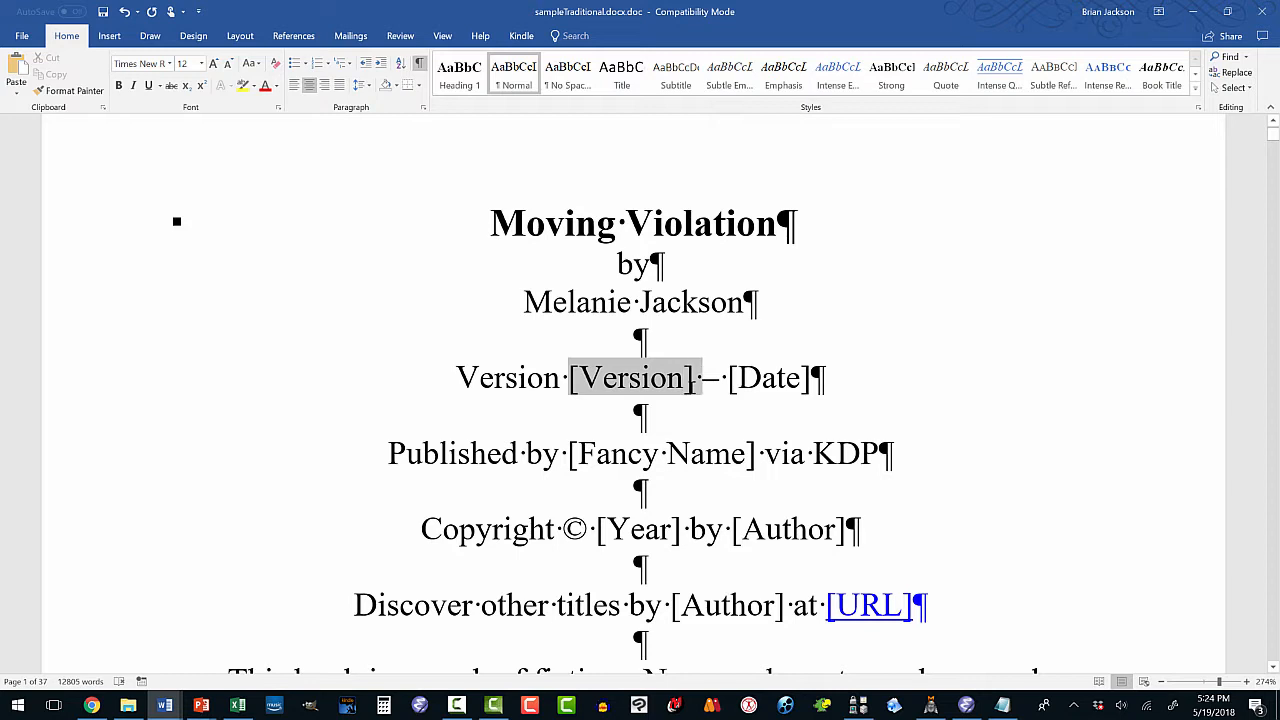
{"action": "type", "text": "1.0"}
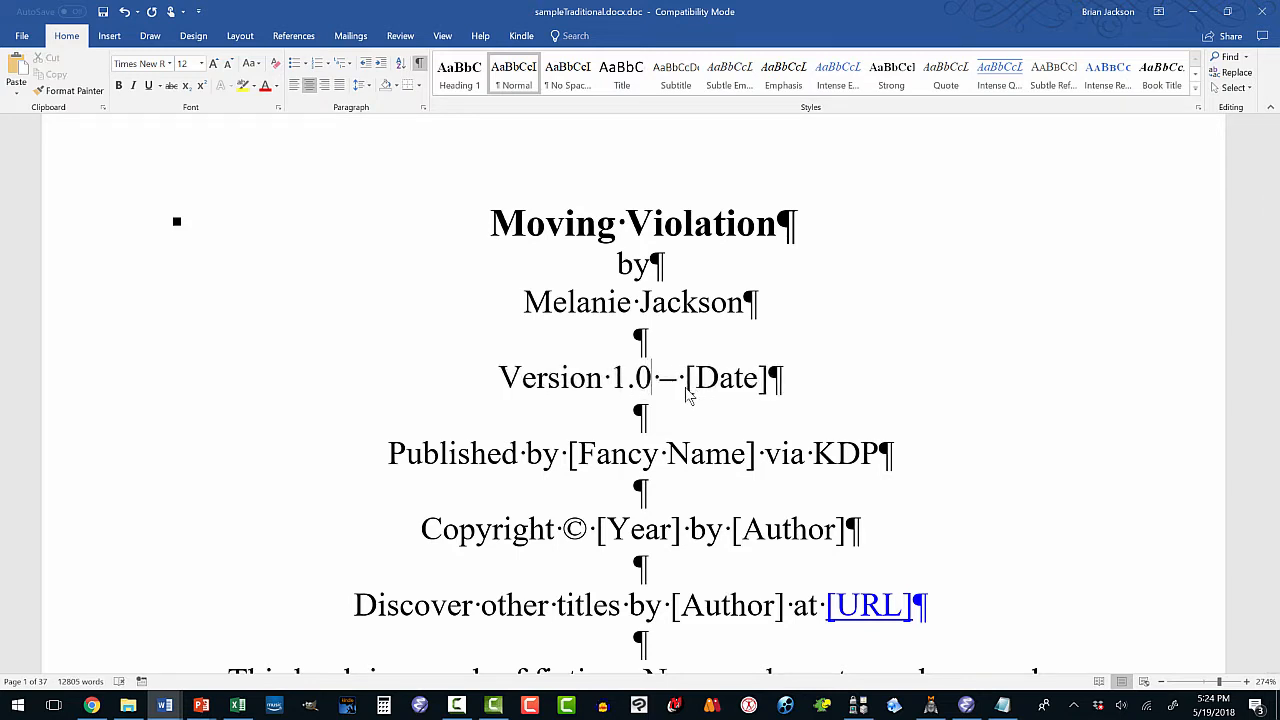
{"action": "key", "text": "BackSpace"}
{"action": "type", "text": "1"}
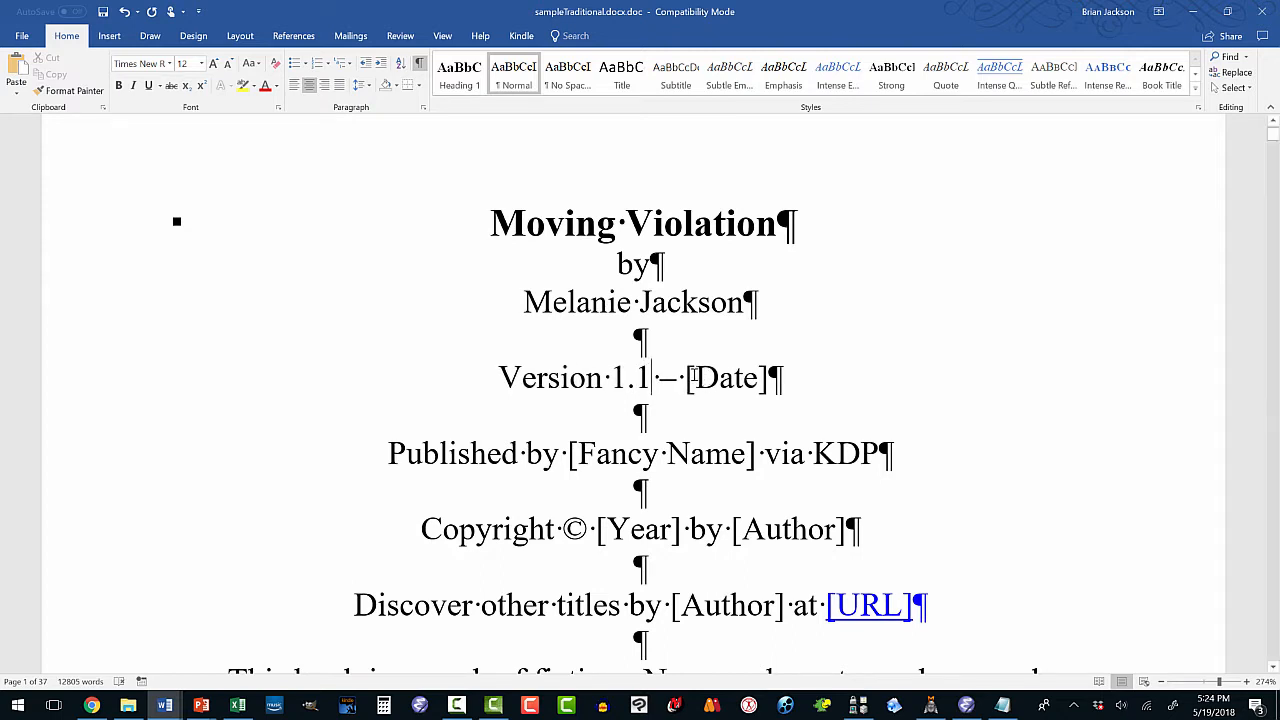
{"action": "mouse_move", "coordinate": [696, 378]}
{"action": "left_mouse_down"}
{"action": "mouse_move", "coordinate": [760, 378]}
{"action": "mouse_move", "coordinate": [688, 380]}
{"action": "left_mouse_up"}
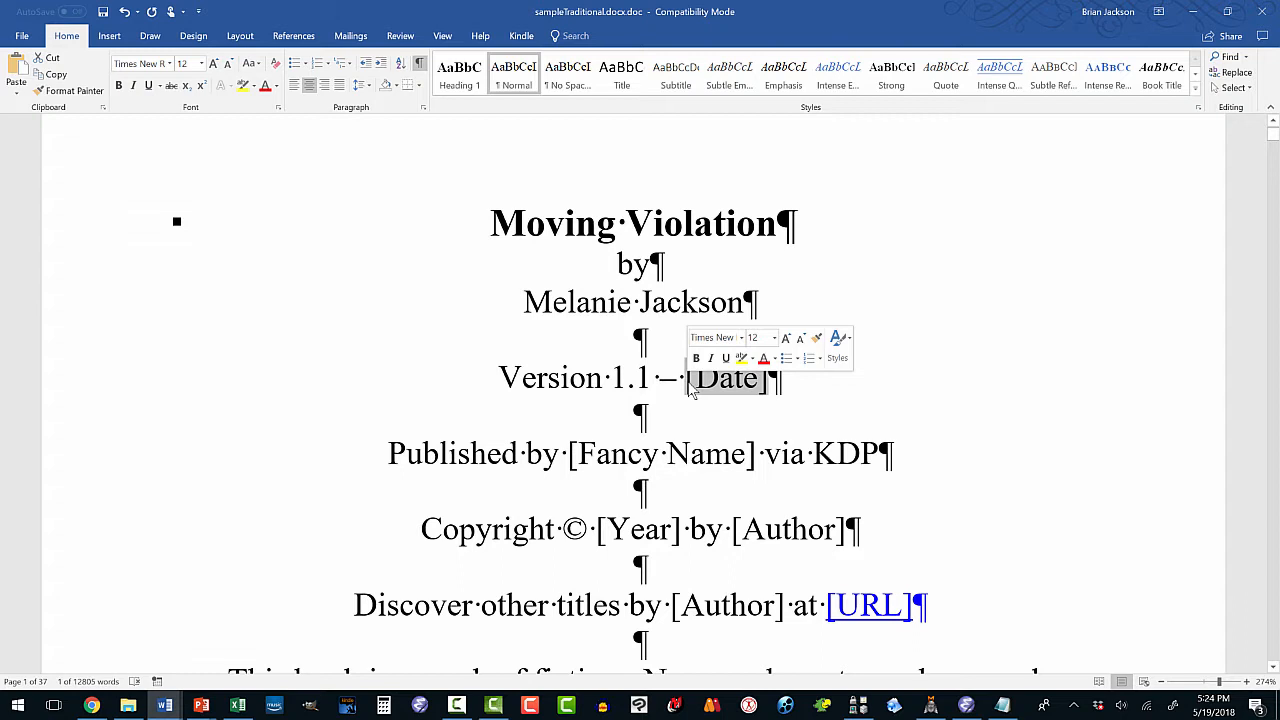
{"action": "type", "text": "M"}
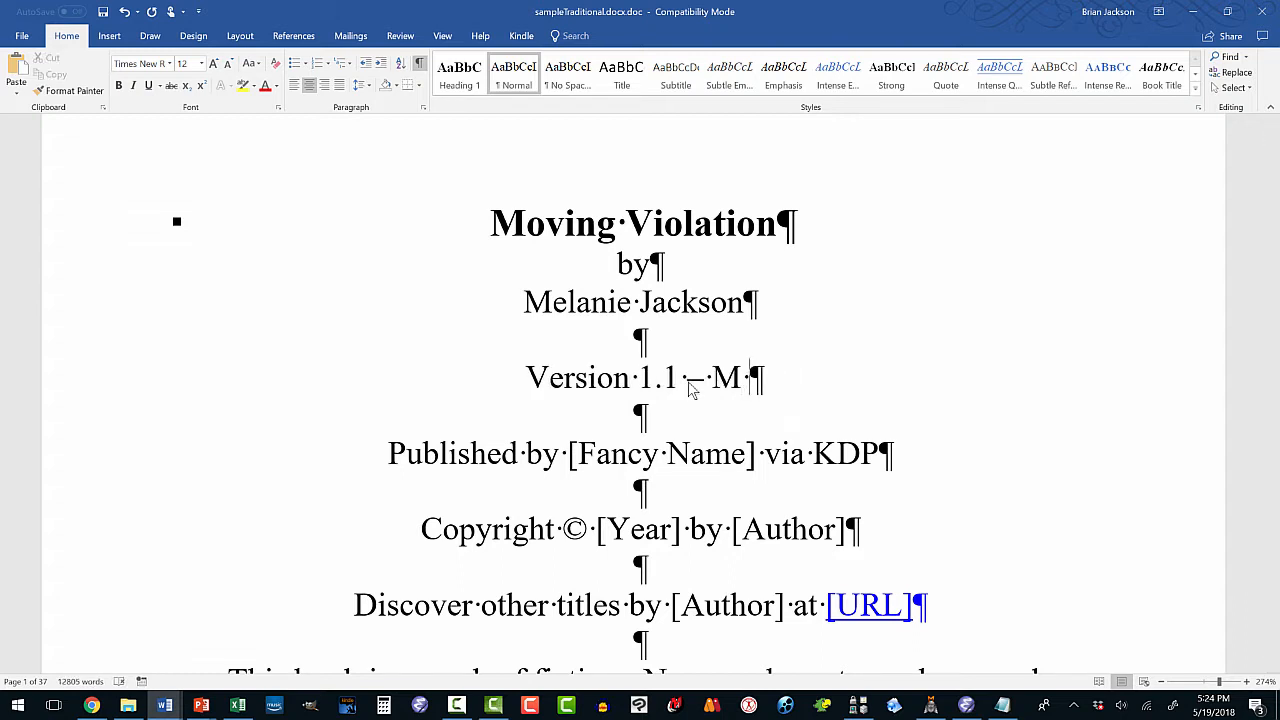
{"action": "key", "text": "BackSpace"}
{"action": "type", "text": "a"}
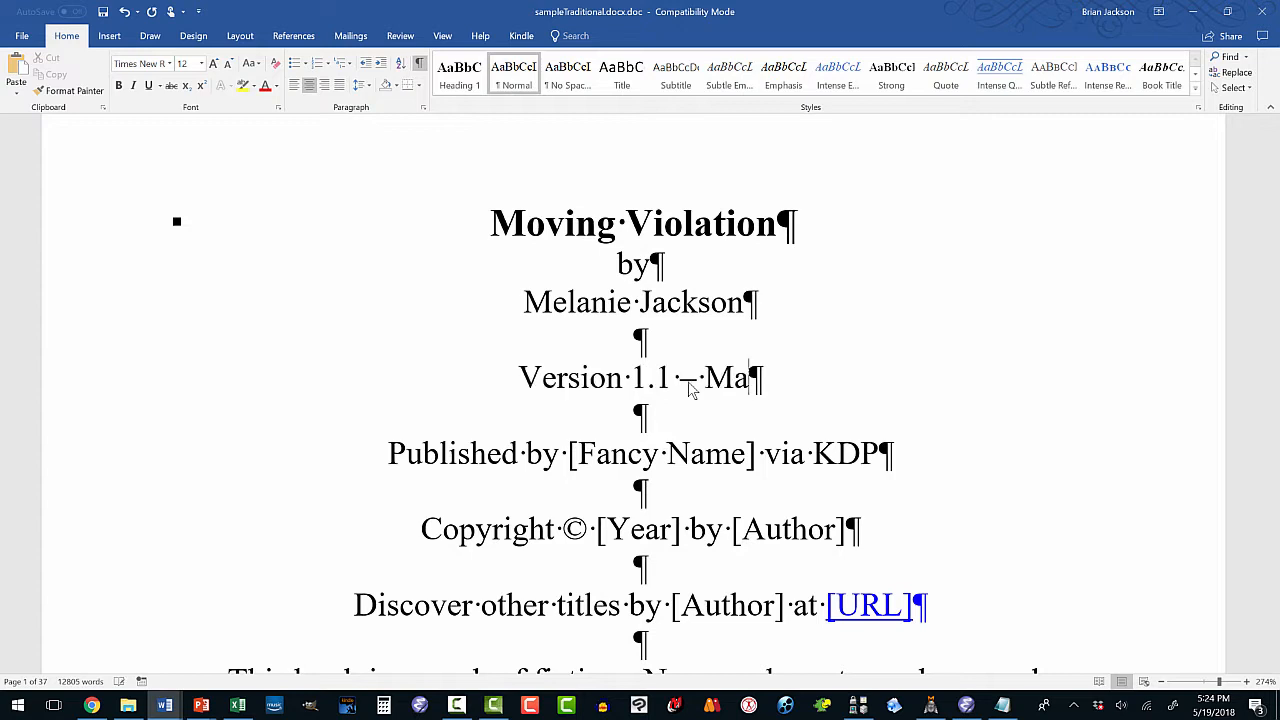
{"action": "type", "text": "y 19, 2018"}
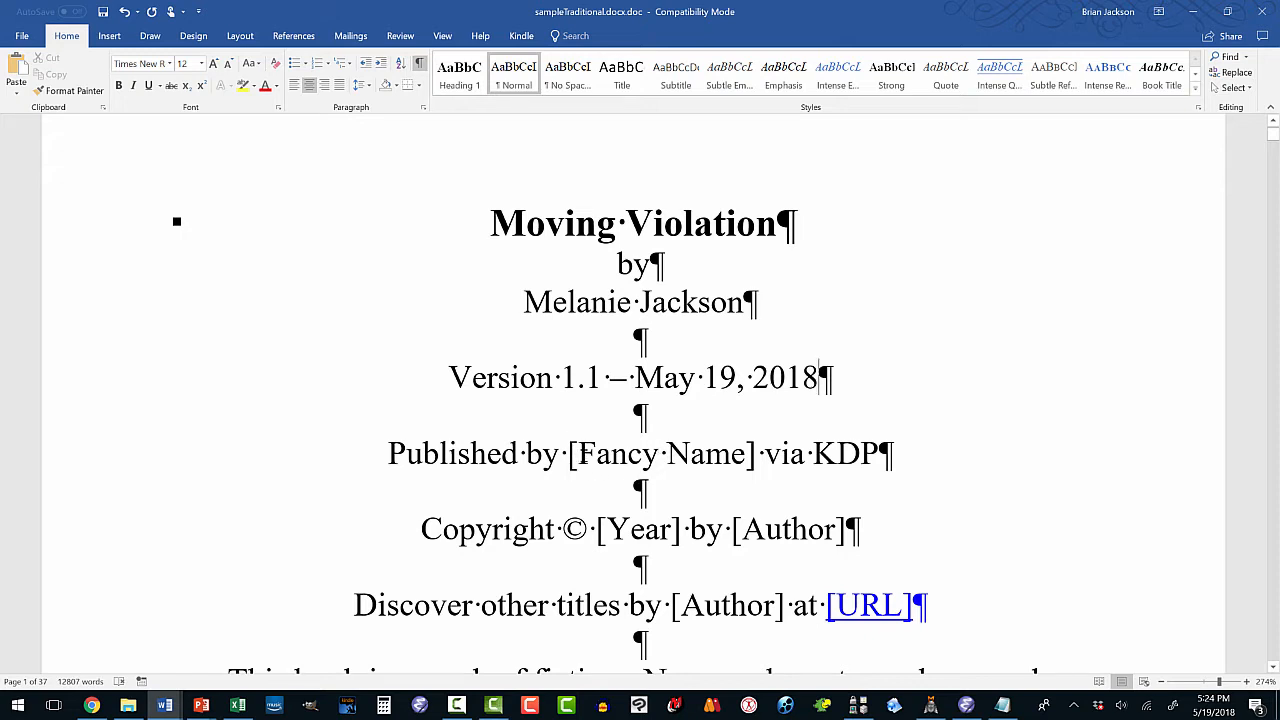
Enter Black Oak Press, copyright year 2018, and the author's name in the remaining placeholders.
{"action": "left_click_drag", "start_coordinate": [569, 454], "coordinate": [746, 465]}
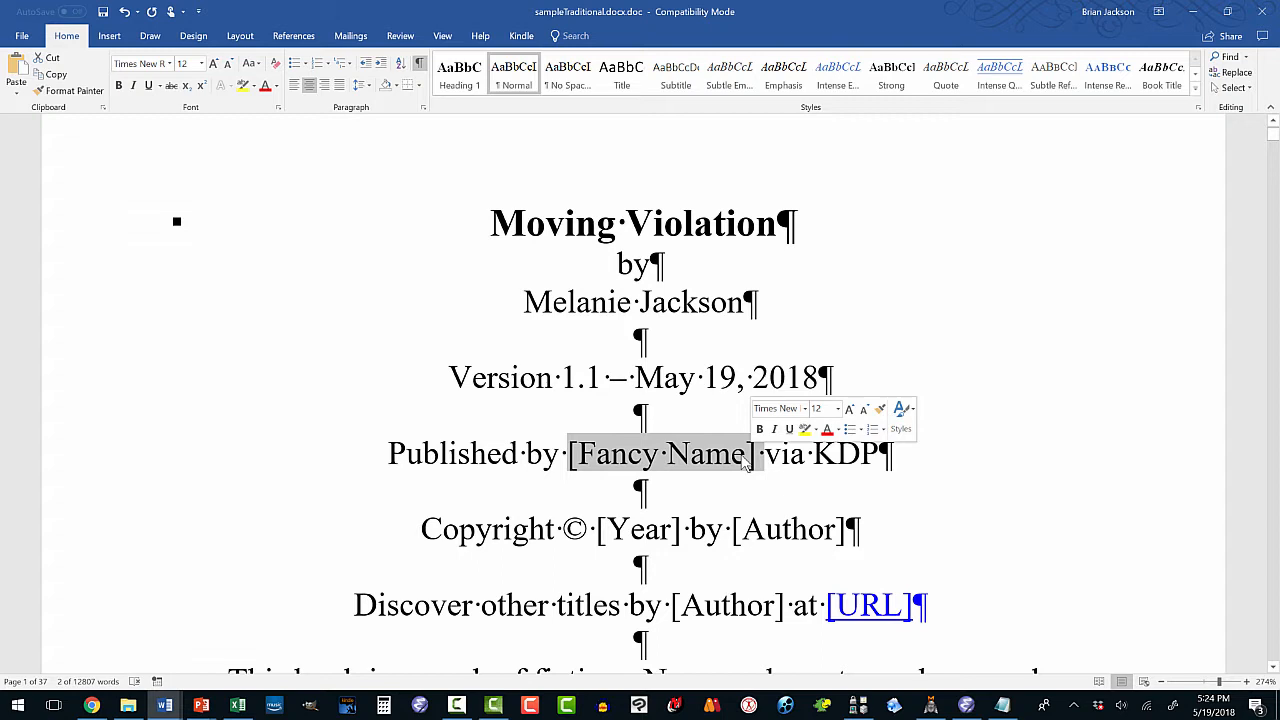
{"action": "type", "text": "Black Oak"}
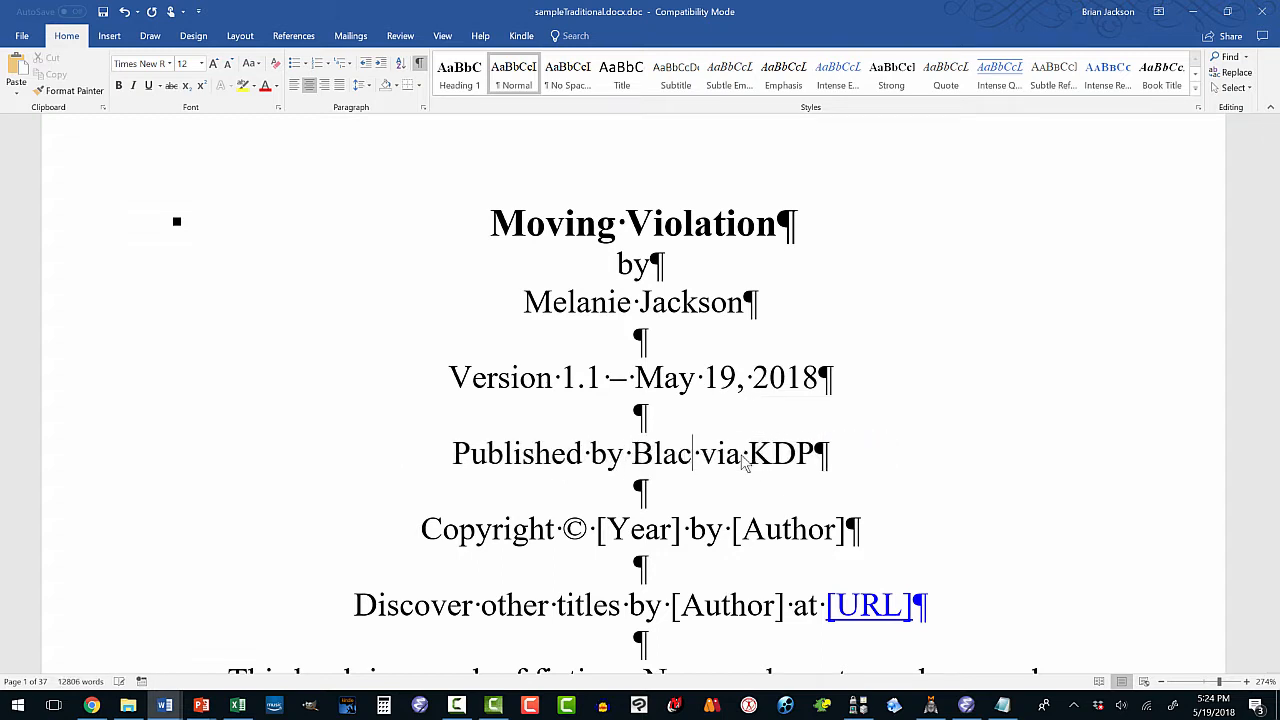
{"action": "type", "text": " Press"}
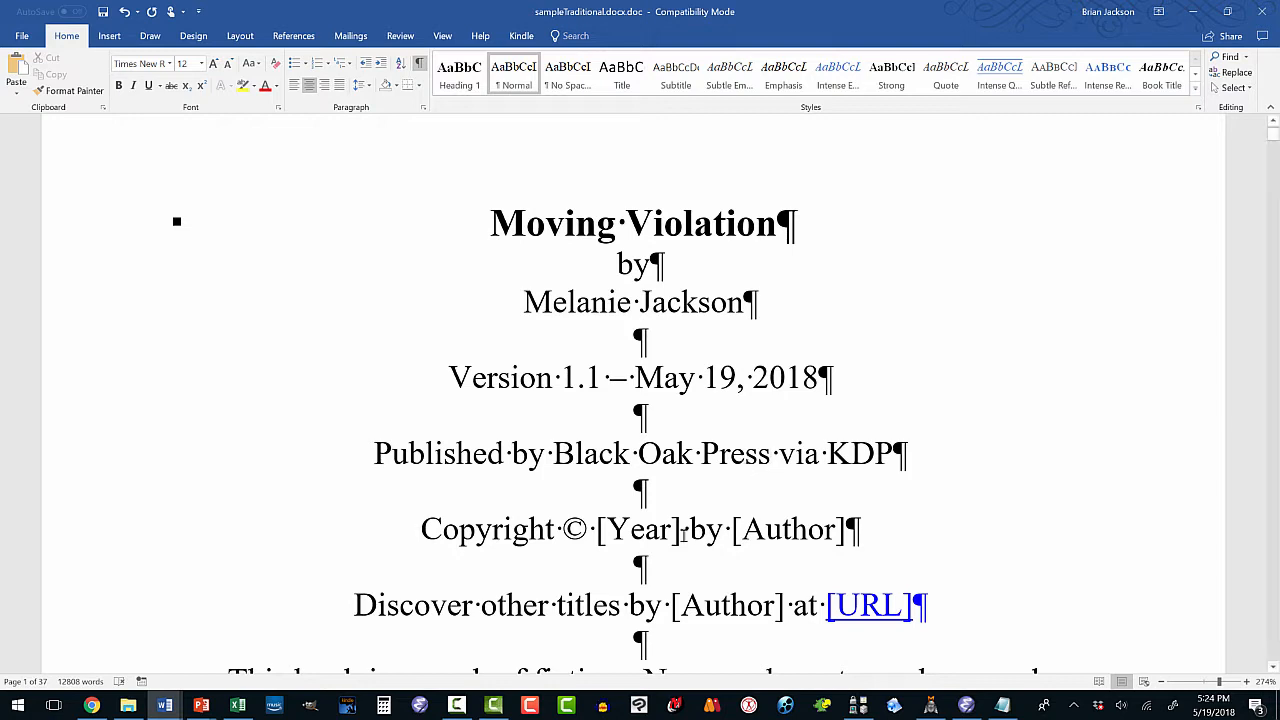
{"action": "left_click_drag", "start_coordinate": [619, 531], "coordinate": [680, 534]}
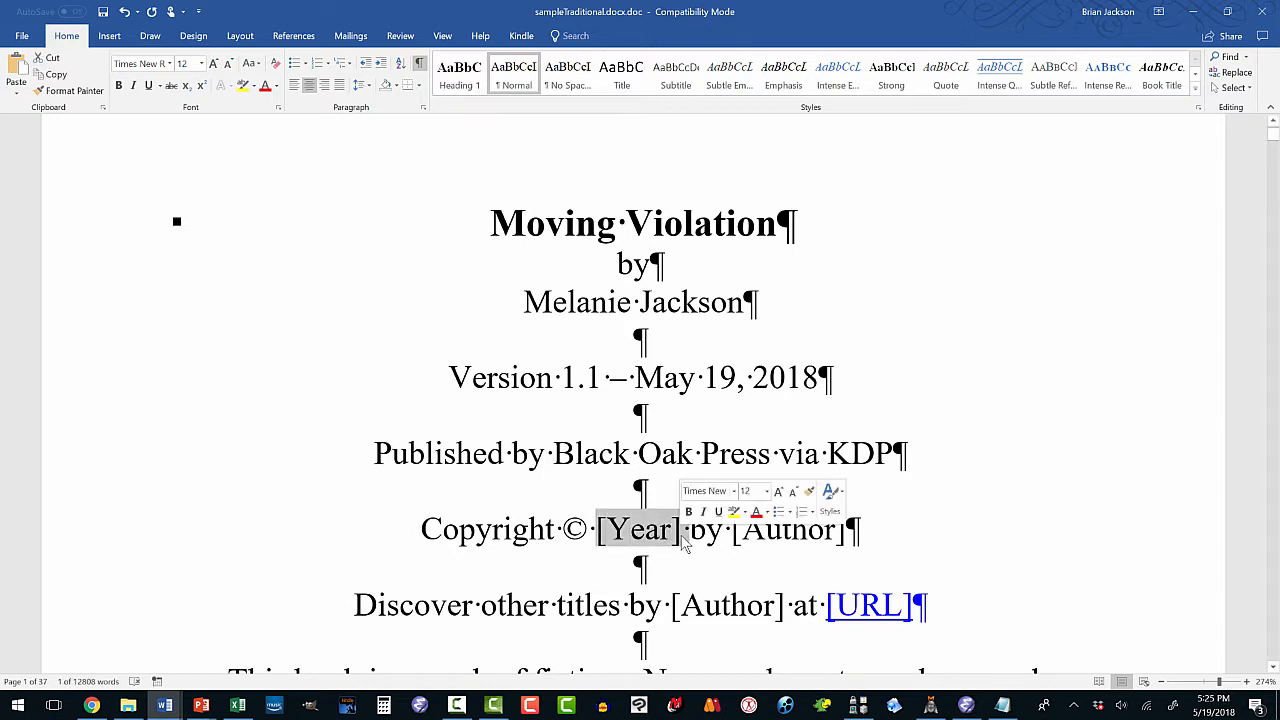
{"action": "type", "text": "2018"}
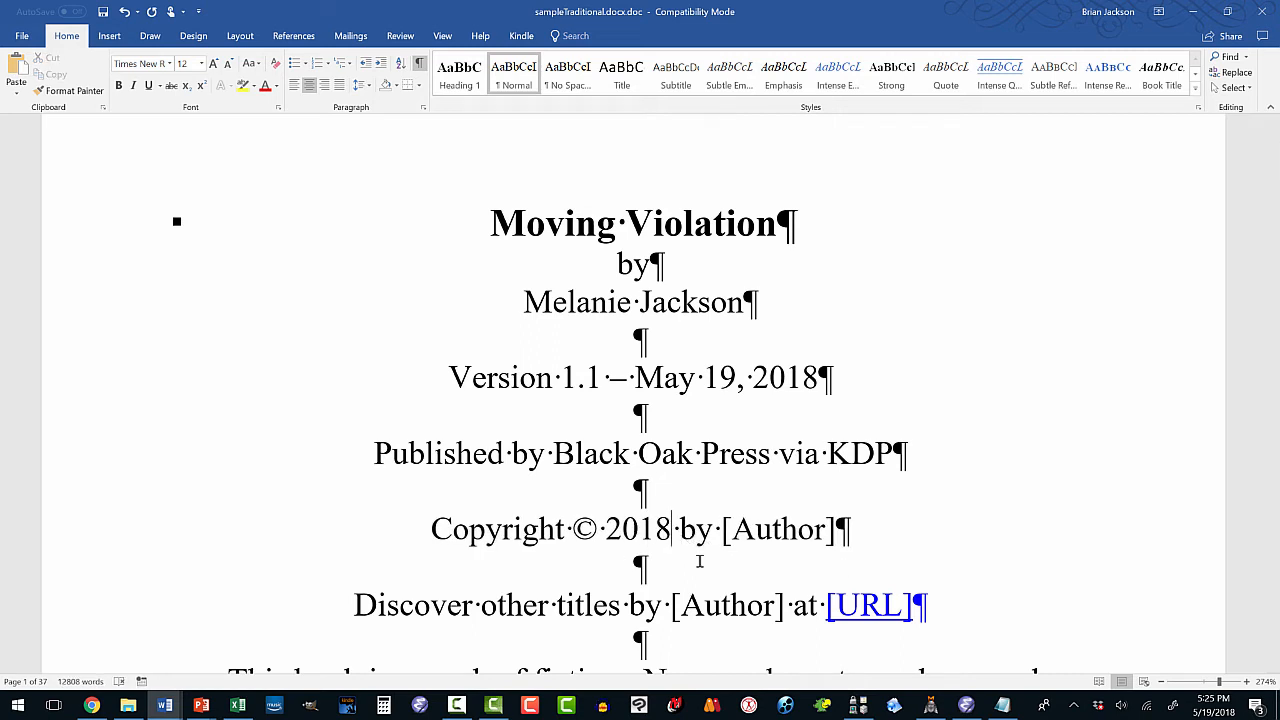
{"action": "left_click_drag", "start_coordinate": [724, 530], "coordinate": [843, 538]}
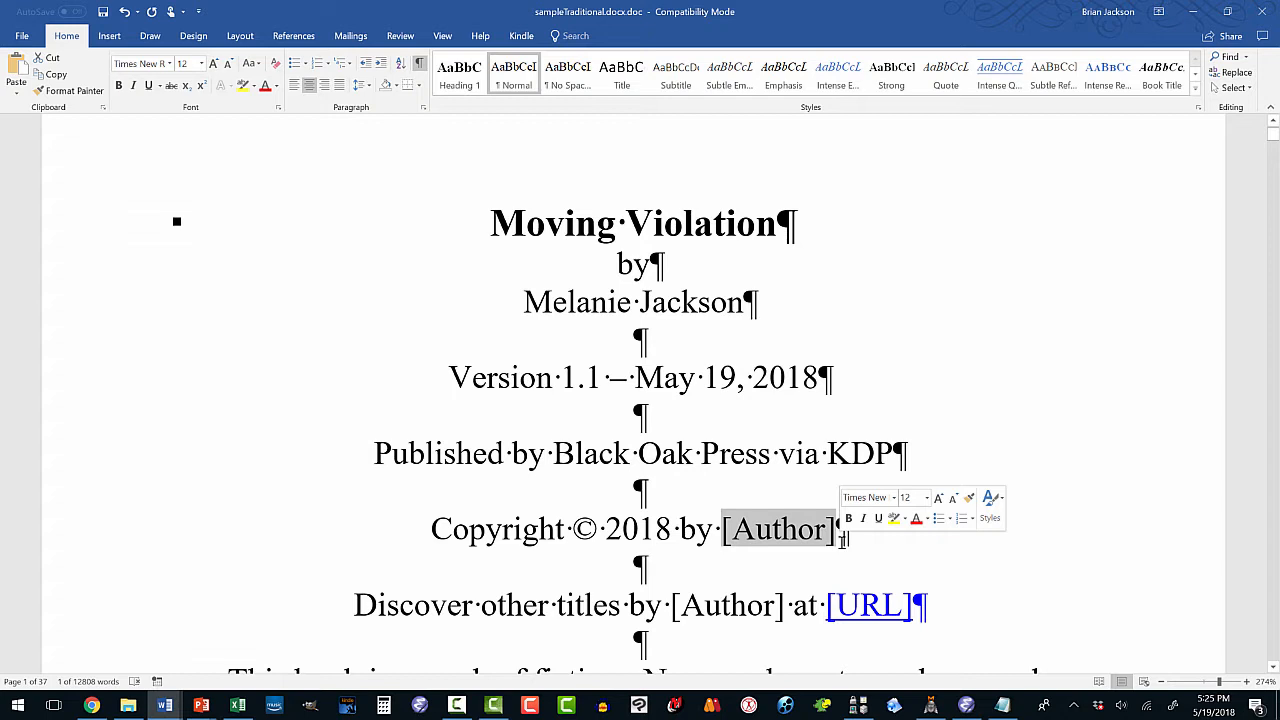
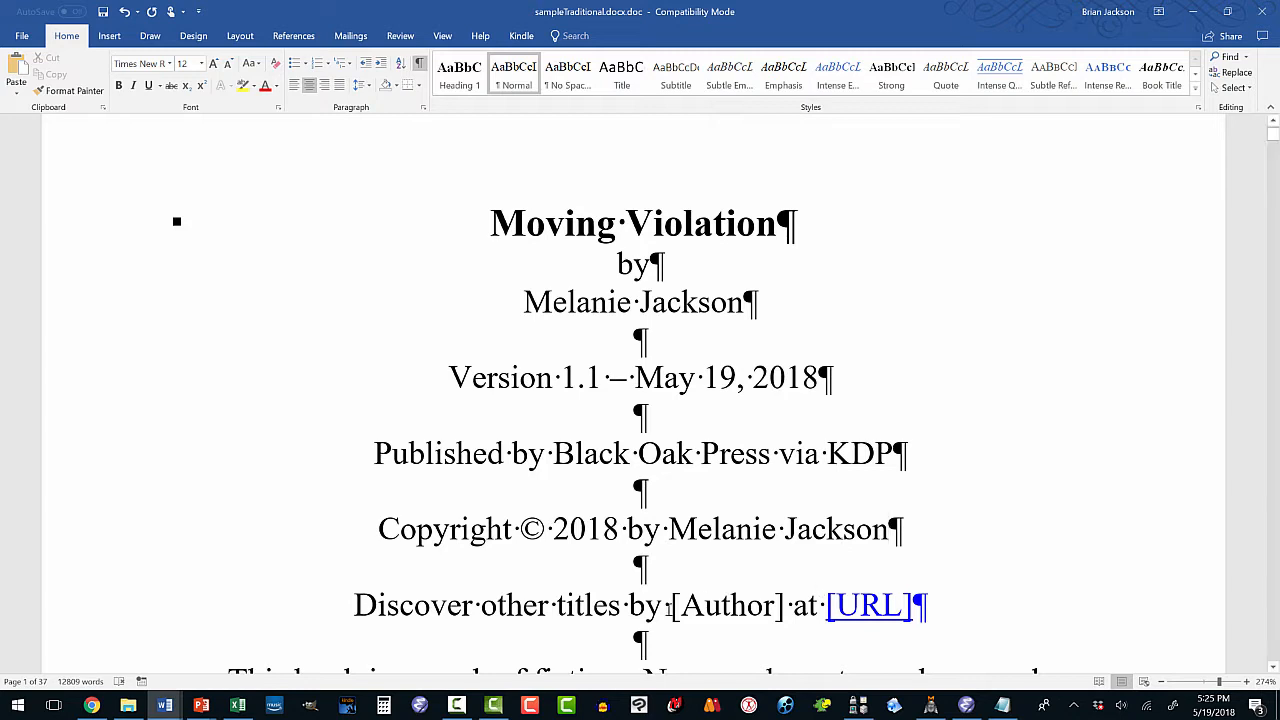
{"action": "left_click_drag", "start_coordinate": [670, 605], "coordinate": [790, 618]}
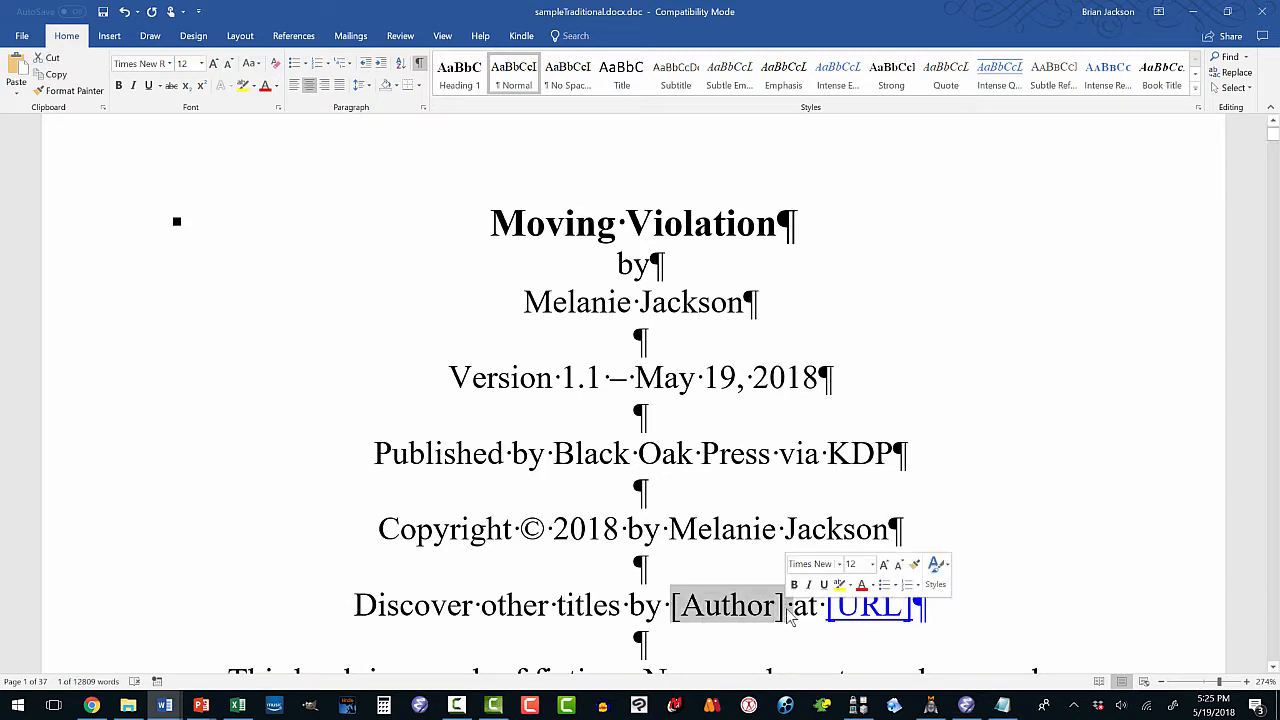
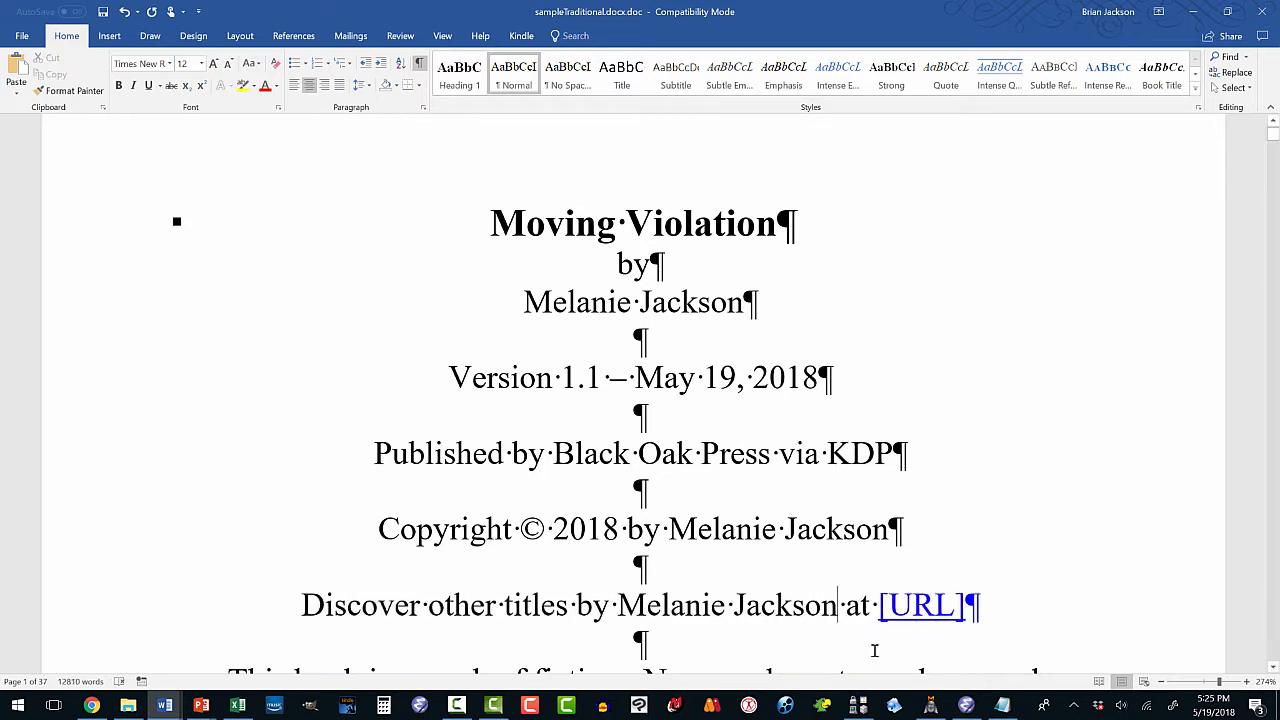
{"action": "left_click_drag", "start_coordinate": [884, 610], "coordinate": [968, 610]}
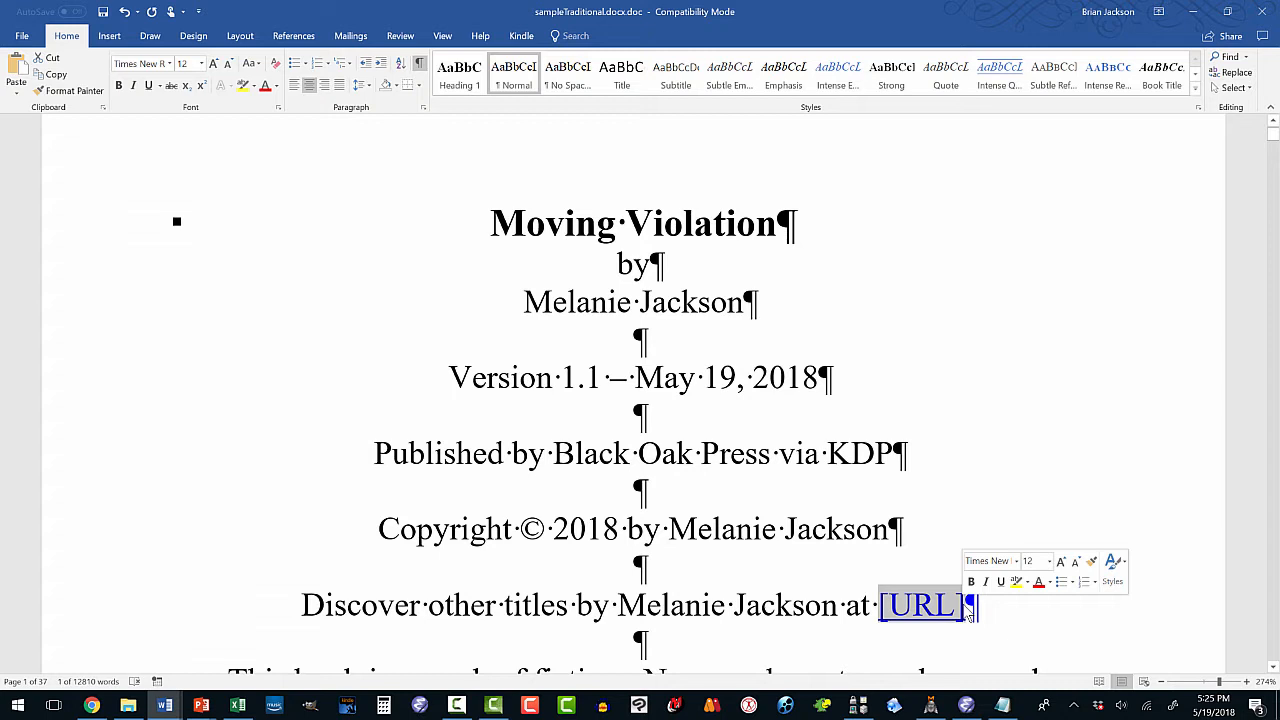
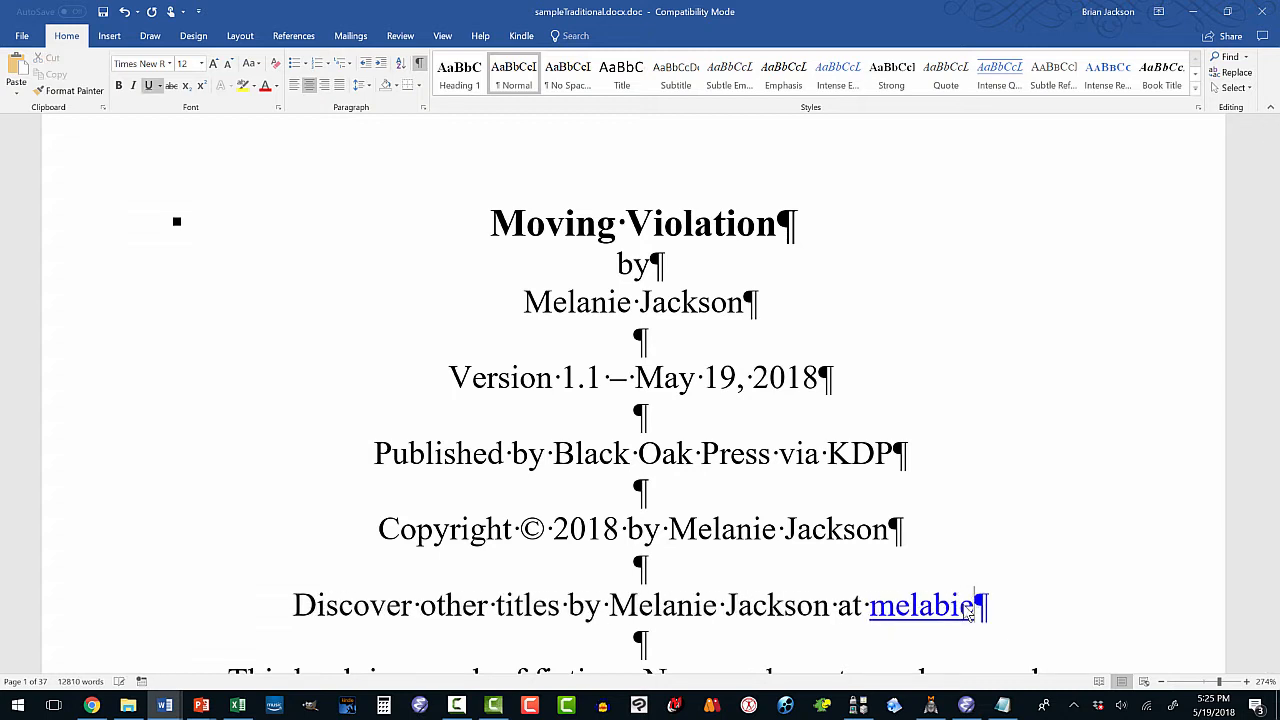
Type the author's site name over the URL placeholder, fixing spacing and misspelled letters.
{"action": "key", "text": "ctrl+Left"}
{"action": "key", "text": "BackSpace"}
{"action": "key", "text": "BackSpace"}
{"action": "key", "text": "BackSpace"}
{"action": "key", "text": "BackSpace"}
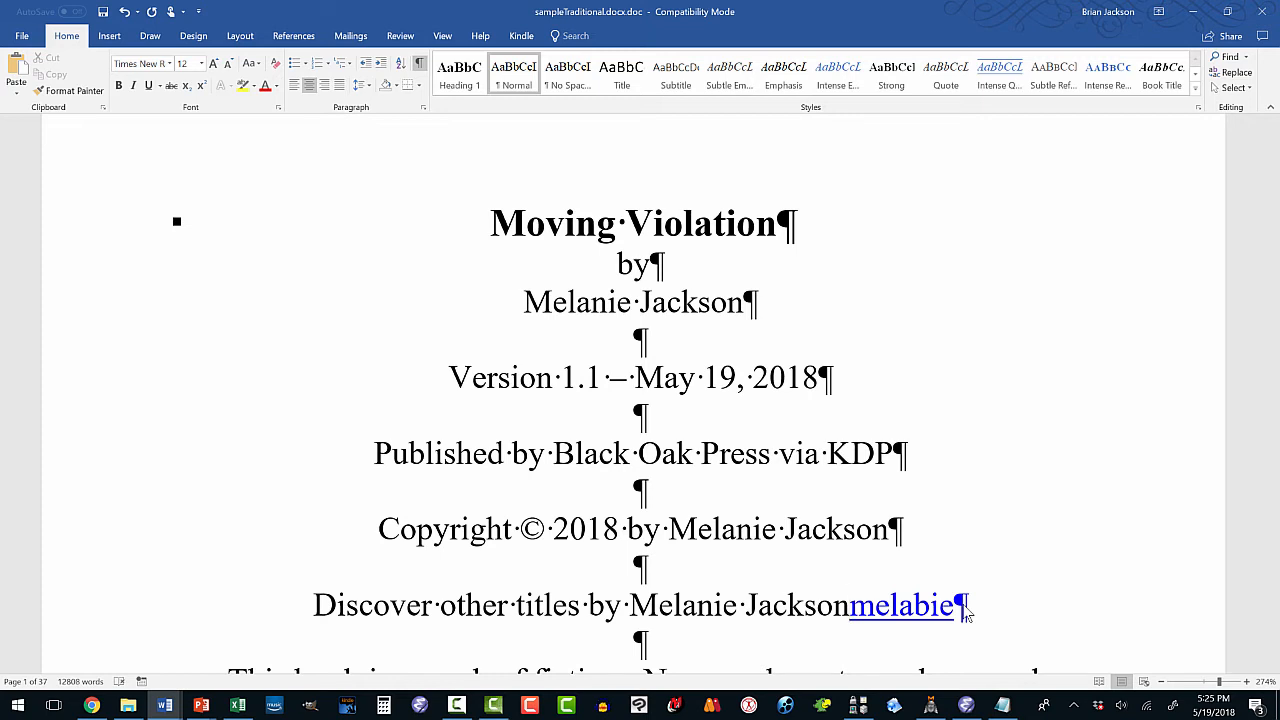
{"action": "key", "text": "Right"}
{"action": "key", "text": "Right"}
{"action": "key", "text": "Left"}
{"action": "key", "text": "Left"}
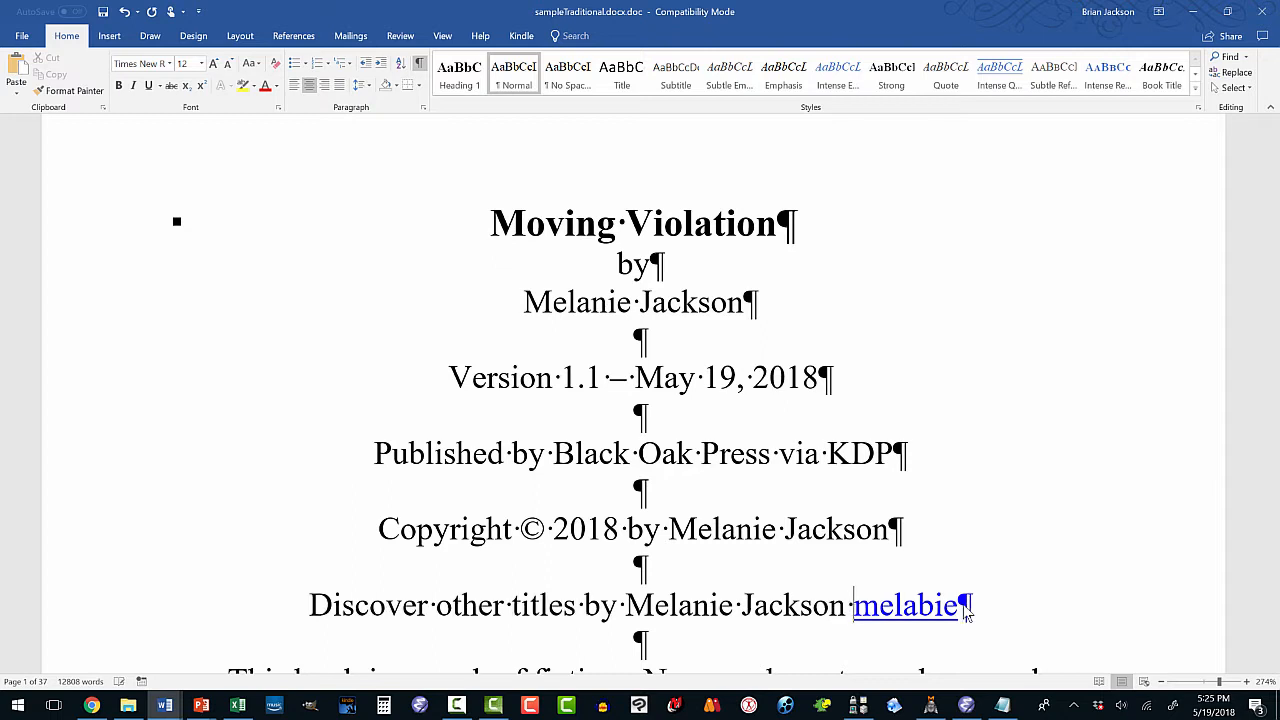
{"action": "key", "text": "Right"}
{"action": "key", "text": "Right"}
{"action": "key", "text": "Right"}
{"action": "key", "text": "Right"}
{"action": "key", "text": "Right"}
{"action": "key", "text": "Right"}
{"action": "key", "text": "Right"}
{"action": "key", "text": "BackSpace"}
{"action": "key", "text": "BackSpace"}
{"action": "key", "text": "BackSpace"}
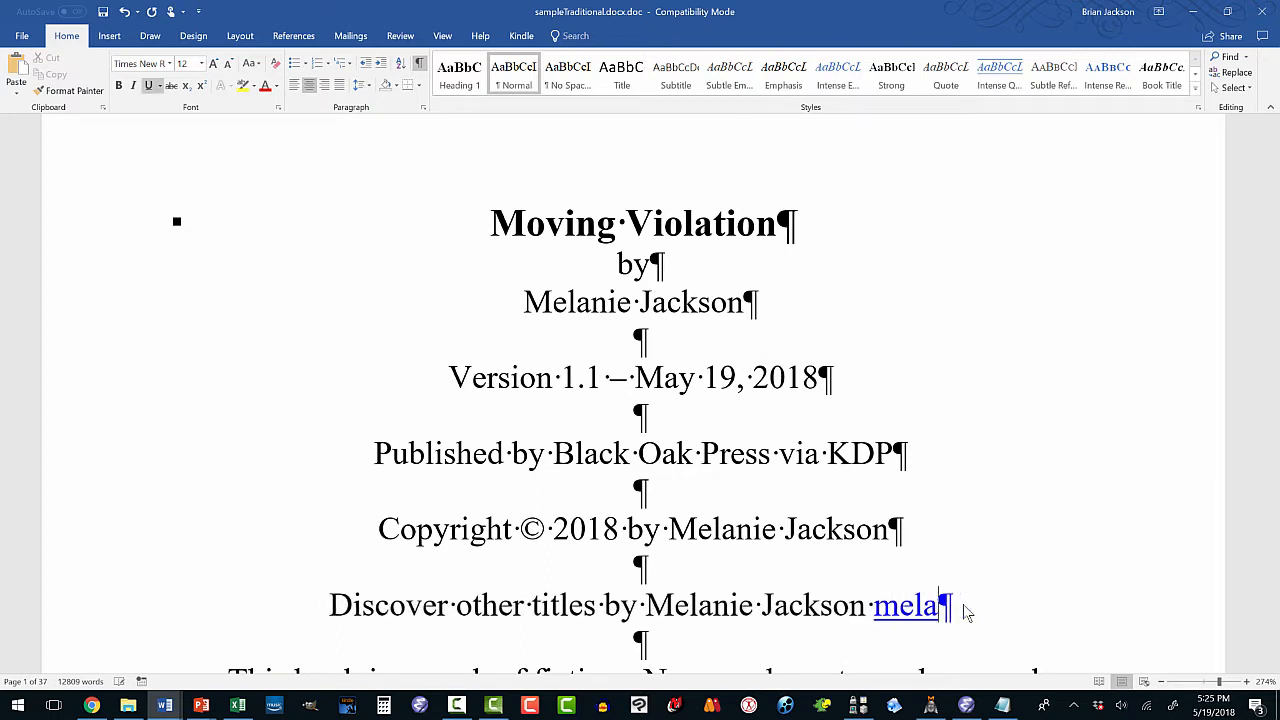
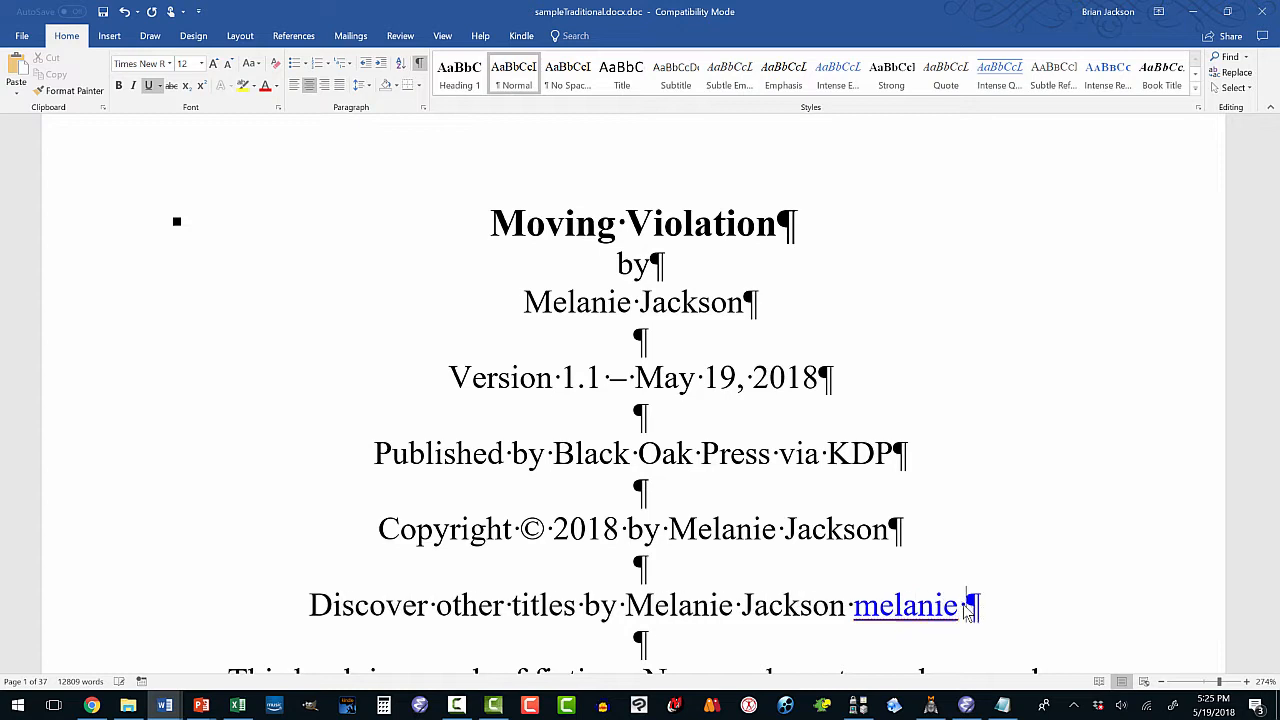
Complete the address with .com, capitalize the surname, and select the website text.
{"action": "key", "text": "BackSpace"}
{"action": "type", "text": "jackson"}
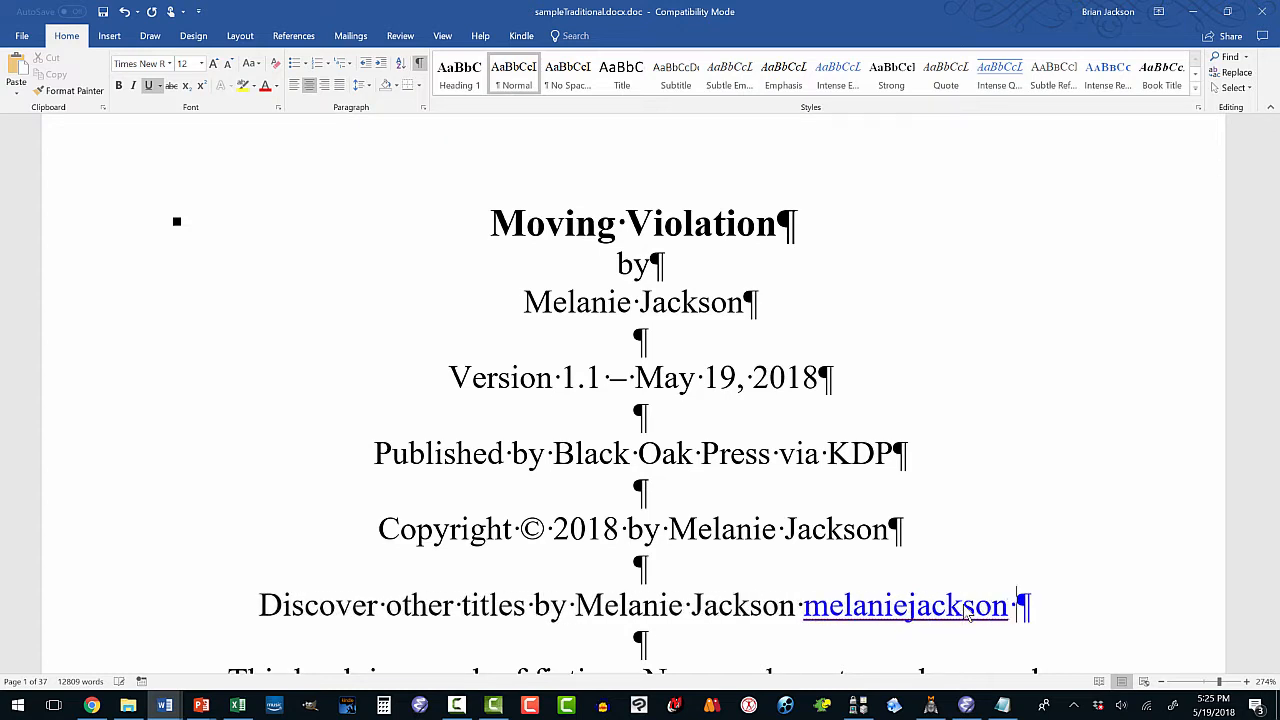
{"action": "key", "text": "BackSpace"}
{"action": "type", "text": ".com"}
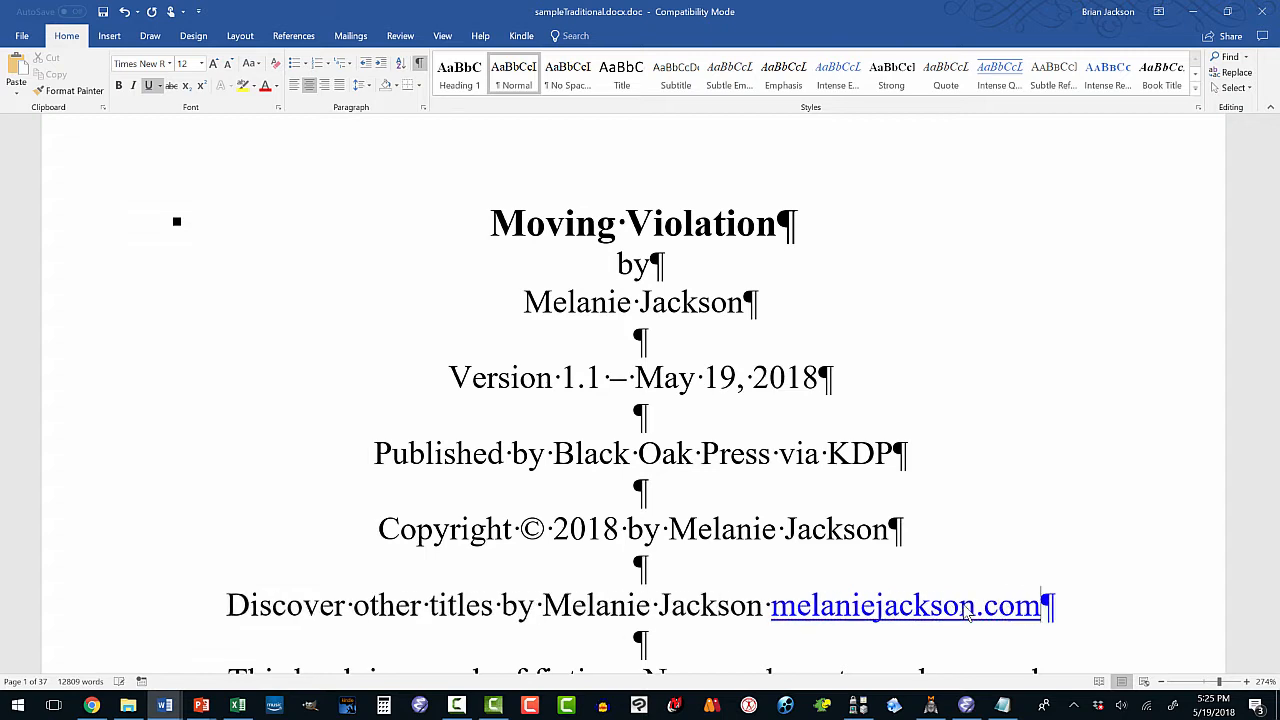
{"action": "left_click", "coordinate": [885, 598]}
{"action": "key", "text": "BackSpace"}
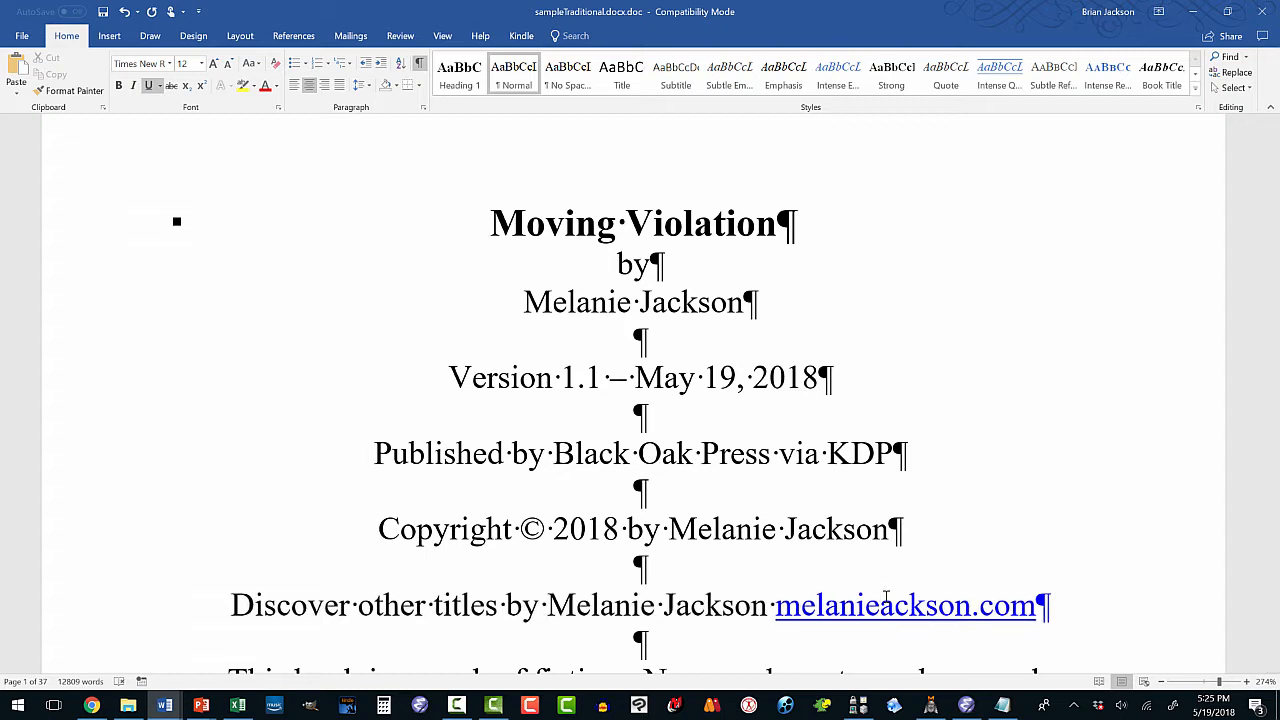
{"action": "type", "text": "J"}
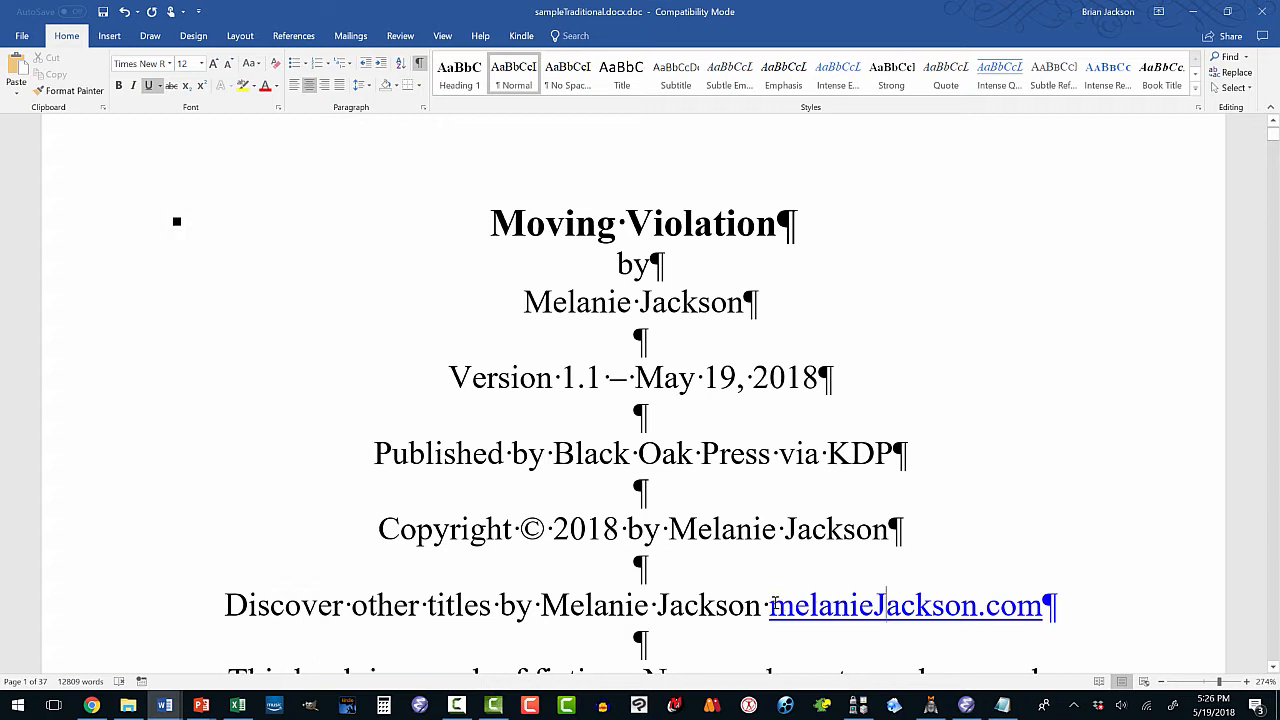
{"action": "left_click_drag", "start_coordinate": [769, 604], "coordinate": [1043, 603]}
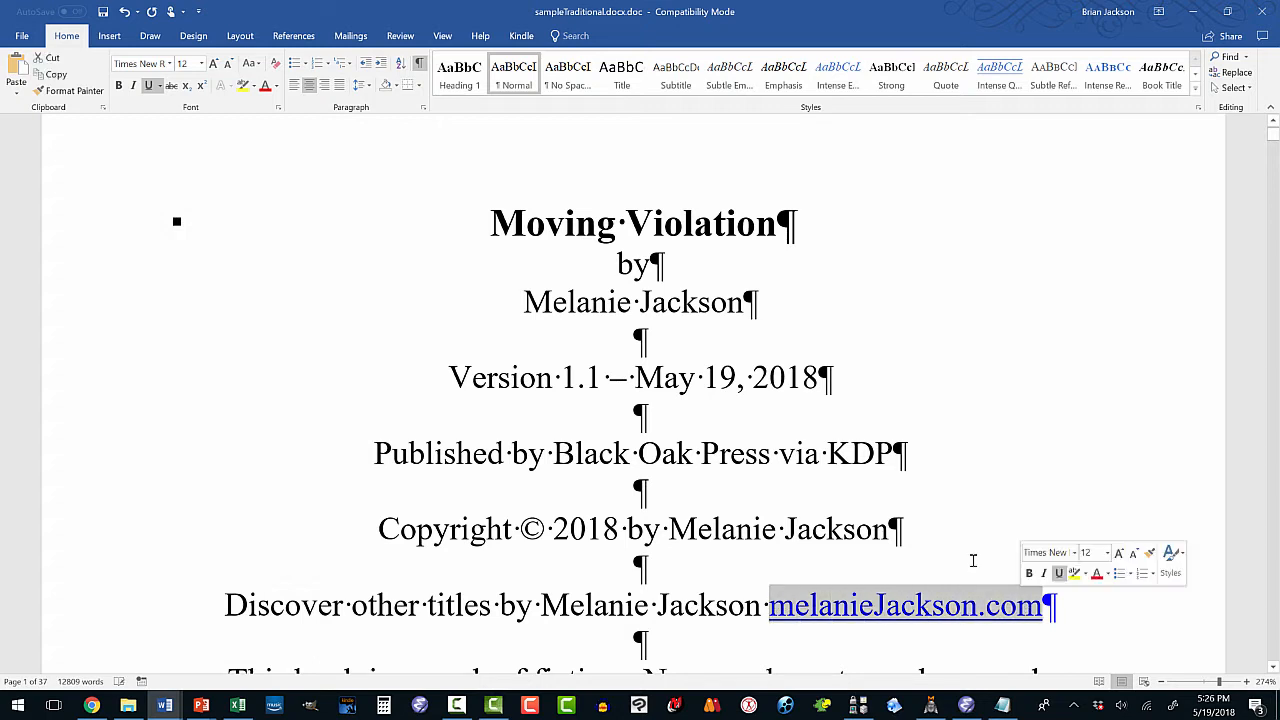
Change the Discover-line hyperlink's address to the author's own website URL.
{"action": "left_click", "coordinate": [110, 36]}
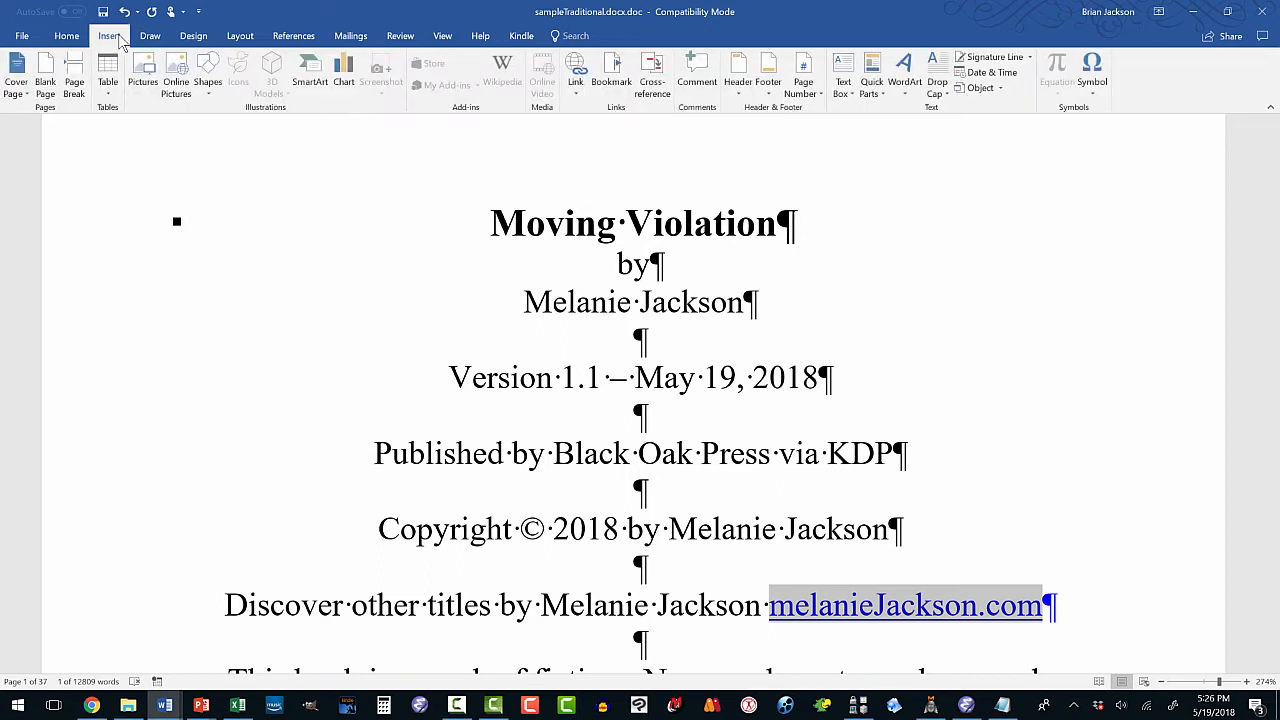
{"action": "left_click", "coordinate": [575, 88]}
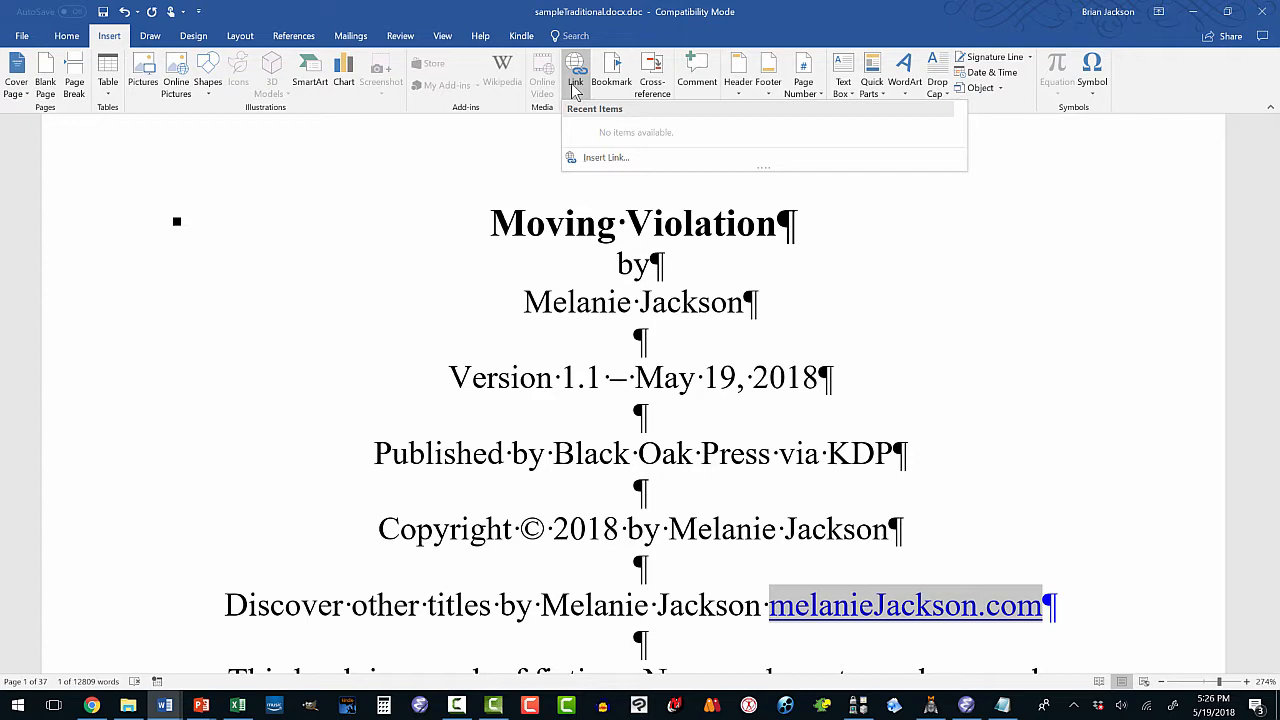
{"action": "left_click", "coordinate": [600, 157]}
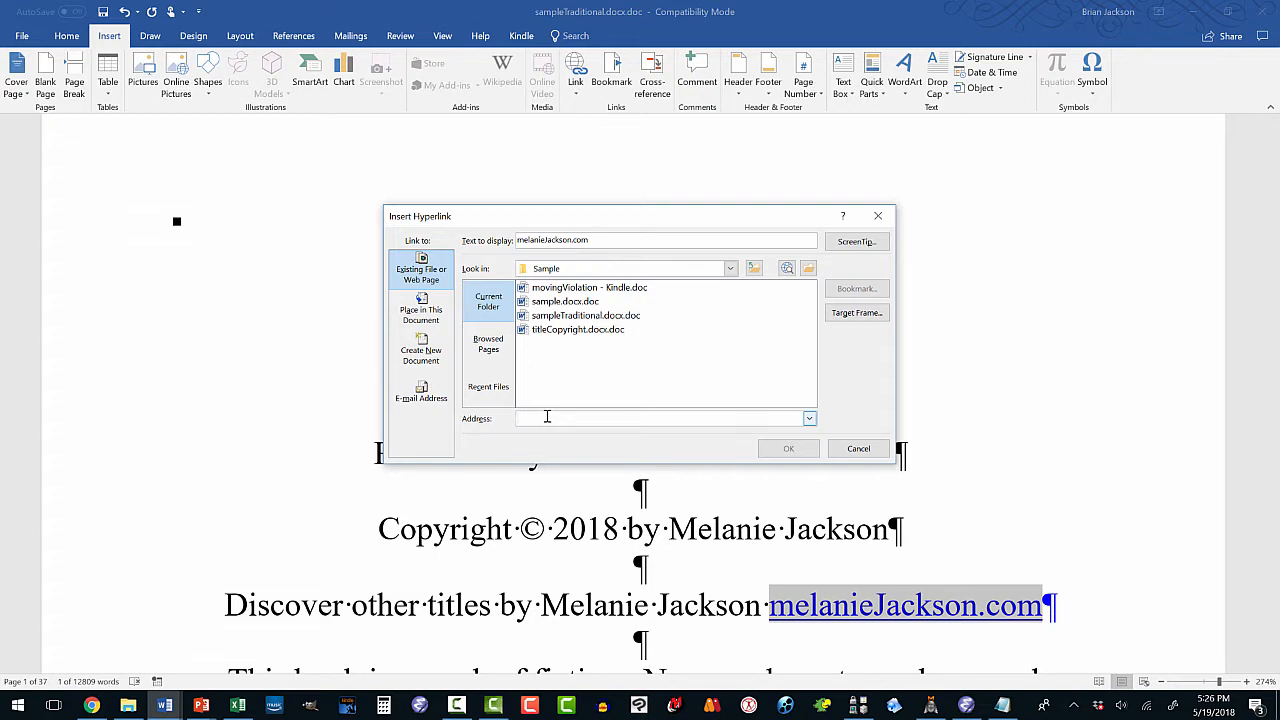
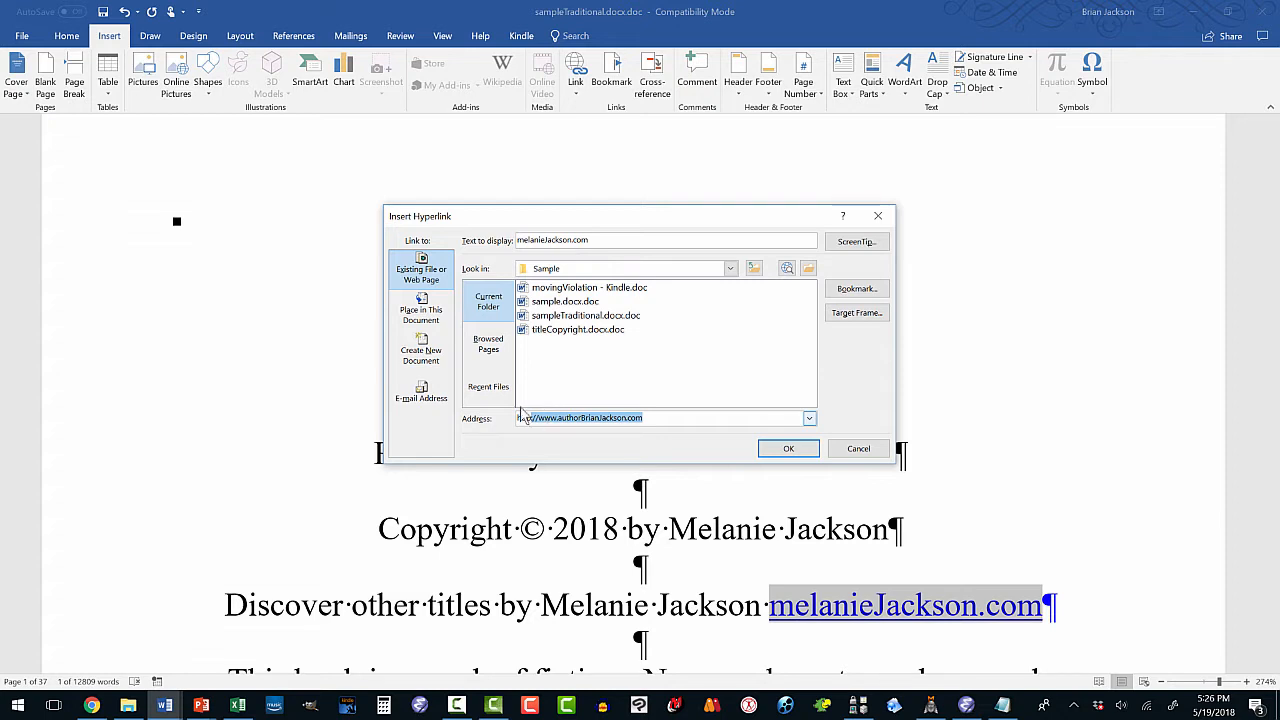
{"action": "left_click", "coordinate": [625, 417]}
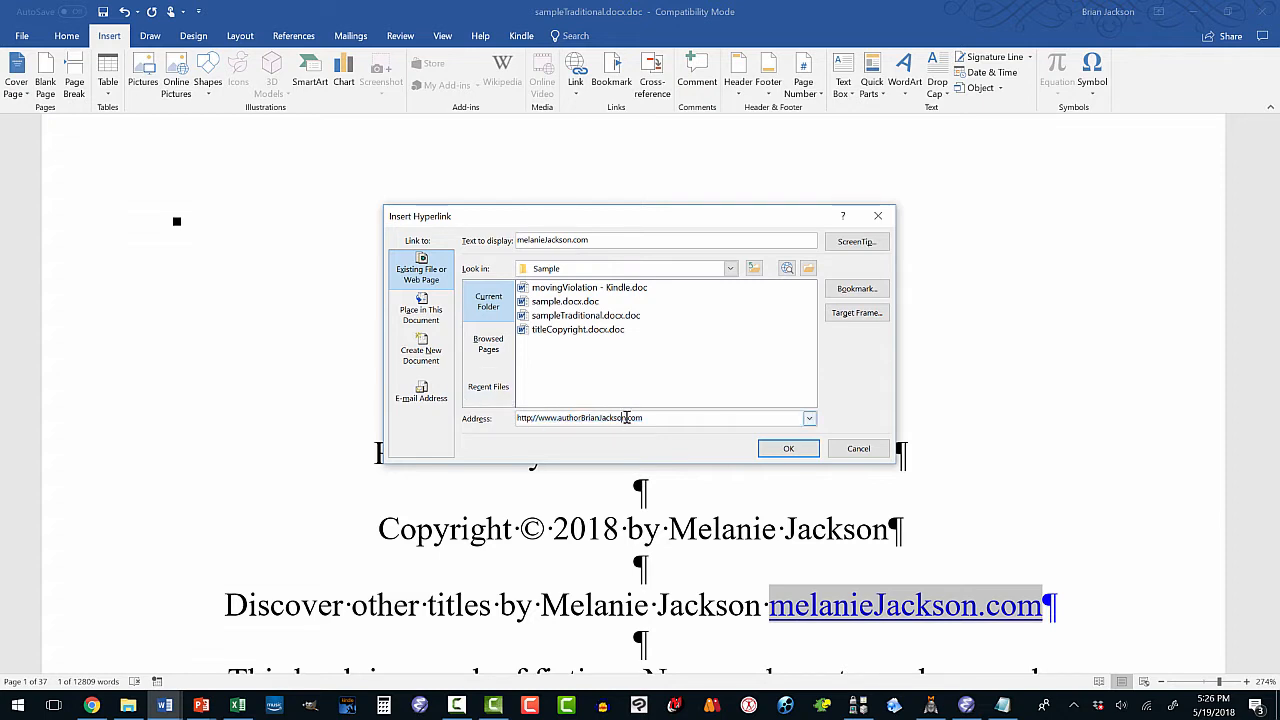
{"action": "key", "text": "BackSpace"}
{"action": "key", "text": "BackSpace"}
{"action": "key", "text": "BackSpace"}
{"action": "key", "text": "BackSpace"}
{"action": "key", "text": "BackSpace"}
{"action": "key", "text": "BackSpace"}
{"action": "key", "text": "BackSpace"}
{"action": "key", "text": "BackSpace"}
{"action": "key", "text": "BackSpace"}
{"action": "key", "text": "BackSpace"}
{"action": "key", "text": "BackSpace"}
{"action": "key", "text": "BackSpace"}
{"action": "key", "text": "BackSpace"}
{"action": "key", "text": "BackSpace"}
{"action": "key", "text": "BackSpace"}
{"action": "key", "text": "BackSpace"}
{"action": "key", "text": "BackSpace"}
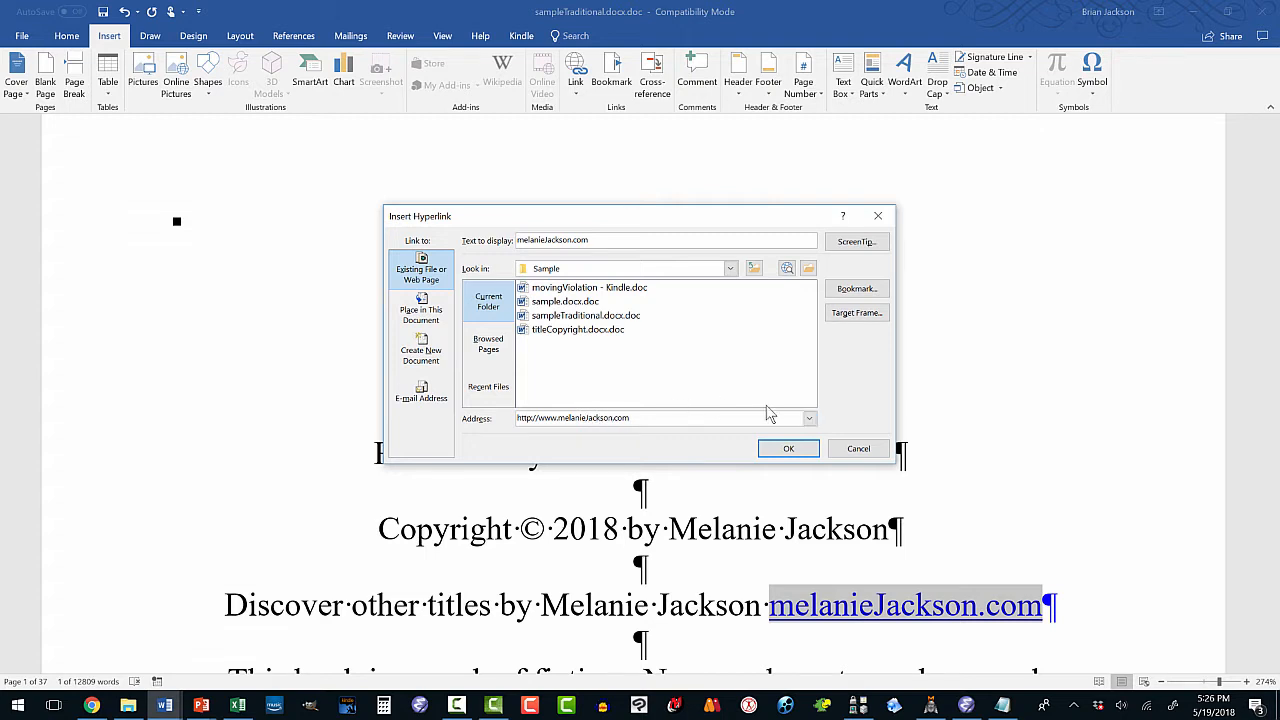
{"action": "left_click", "coordinate": [788, 448]}
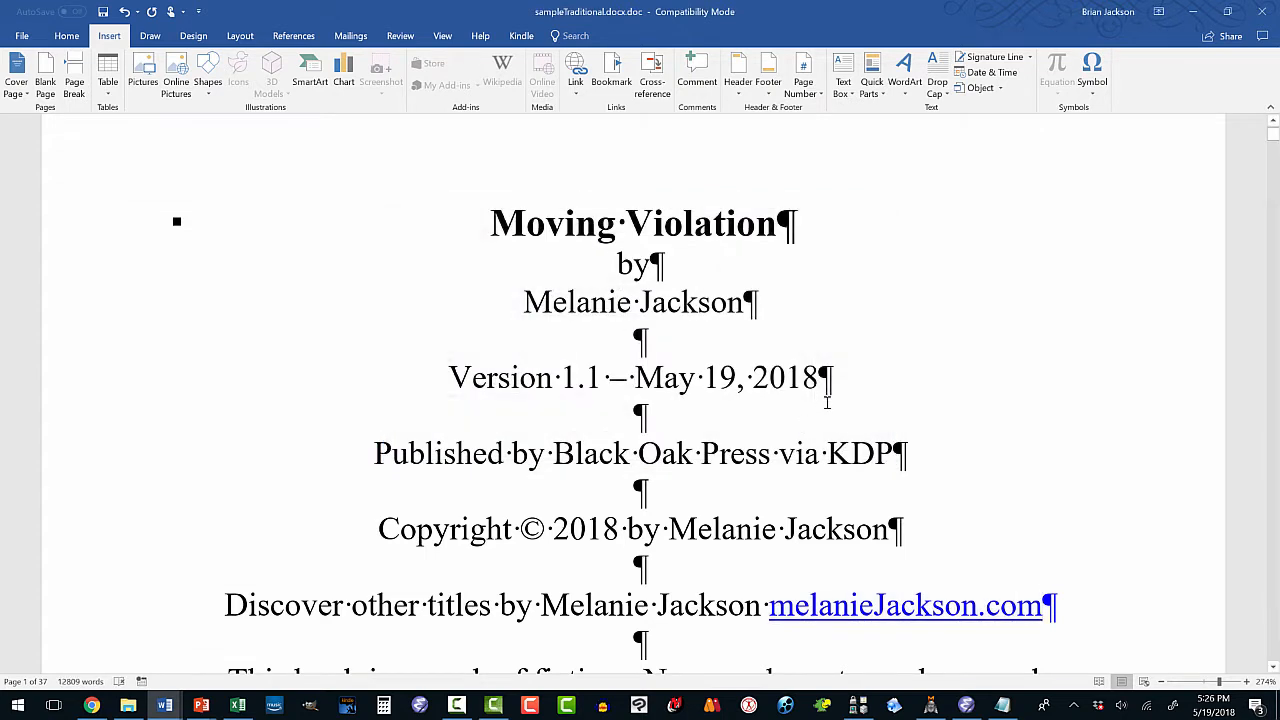
Delete the duplicate title and author lines after the title page.
{"action": "scroll", "coordinate": [800, 408], "scroll_direction": "down", "scroll_amount": 3}
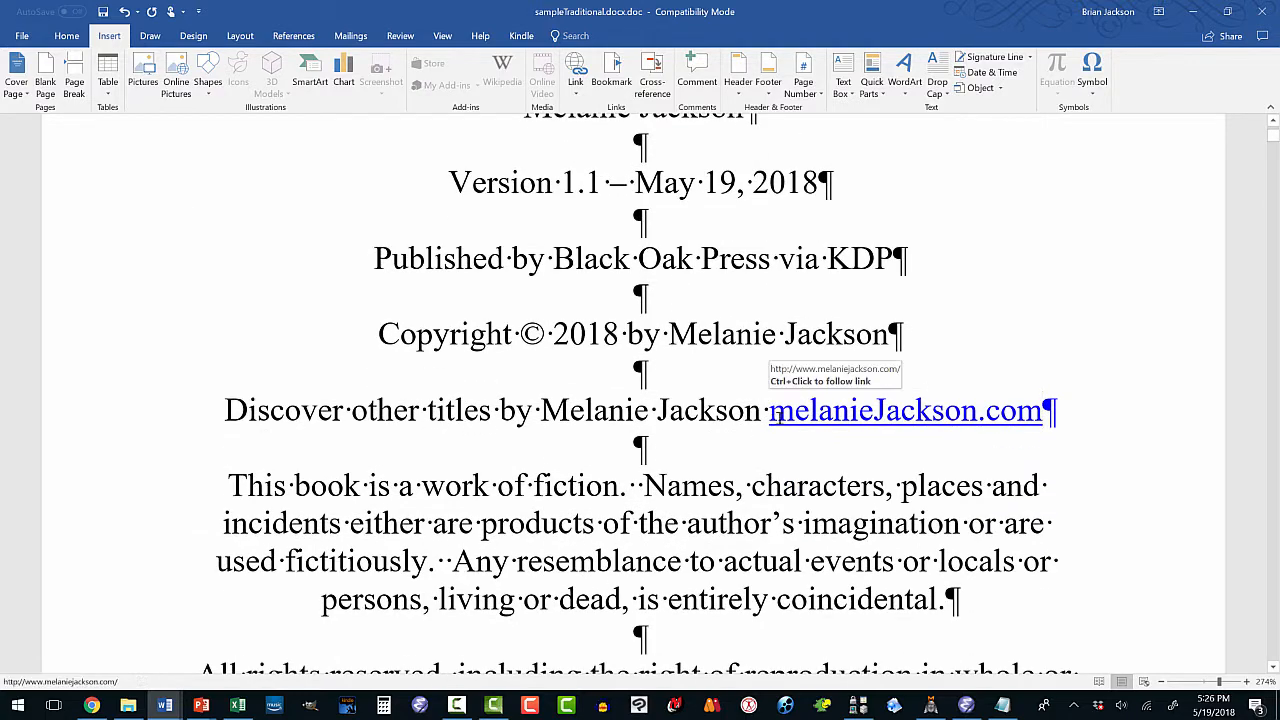
{"action": "scroll", "coordinate": [515, 424], "scroll_direction": "down", "scroll_amount": 3}
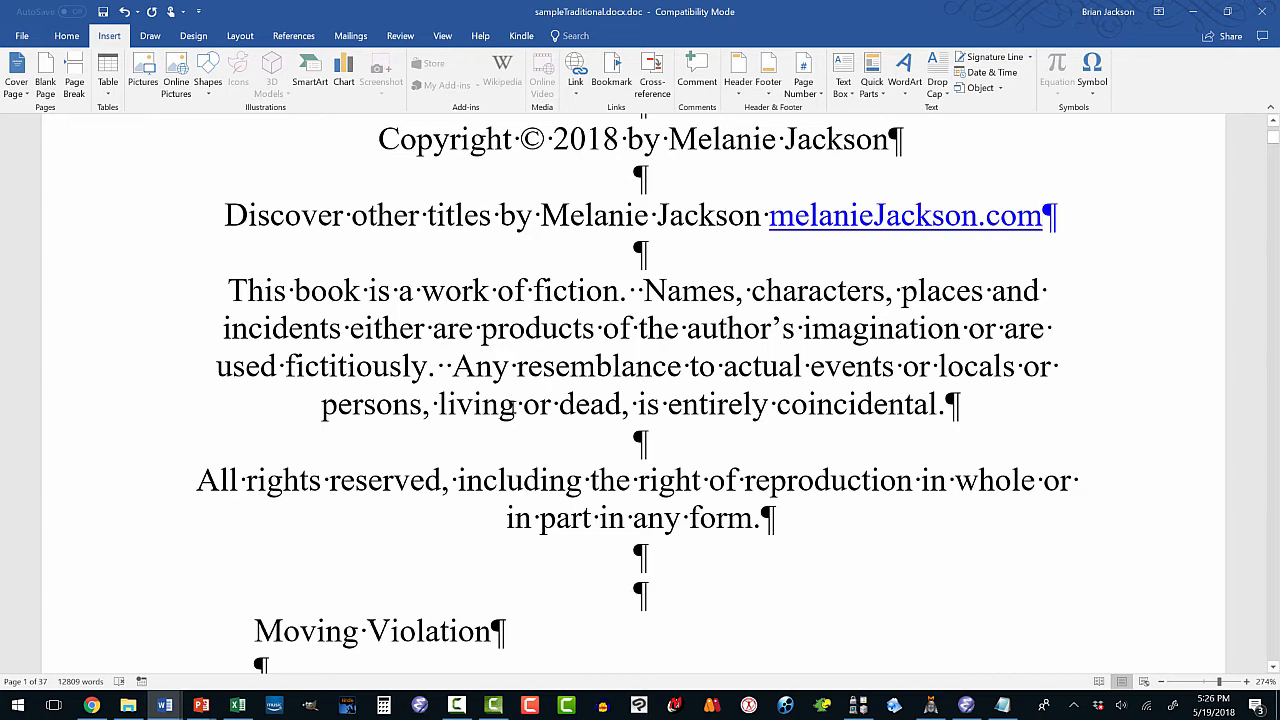
{"action": "scroll", "coordinate": [515, 405], "scroll_direction": "down", "scroll_amount": 4}
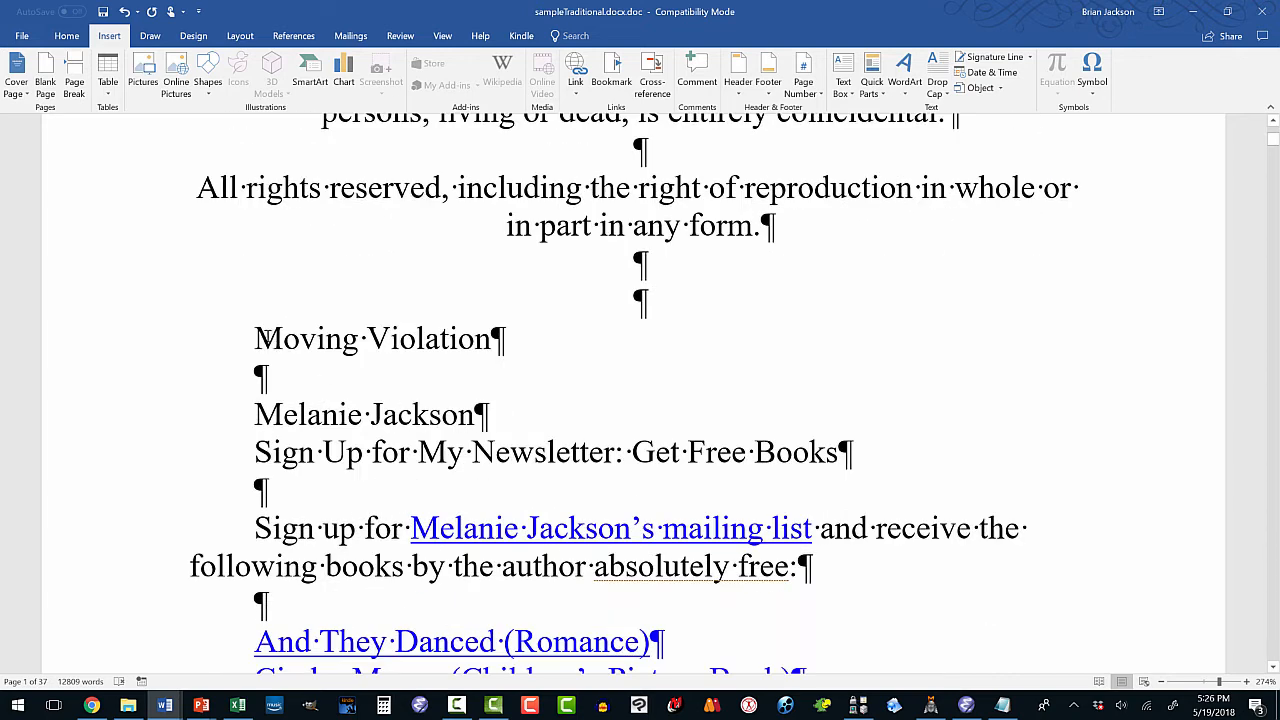
{"action": "left_click_drag", "start_coordinate": [256, 338], "coordinate": [493, 405]}
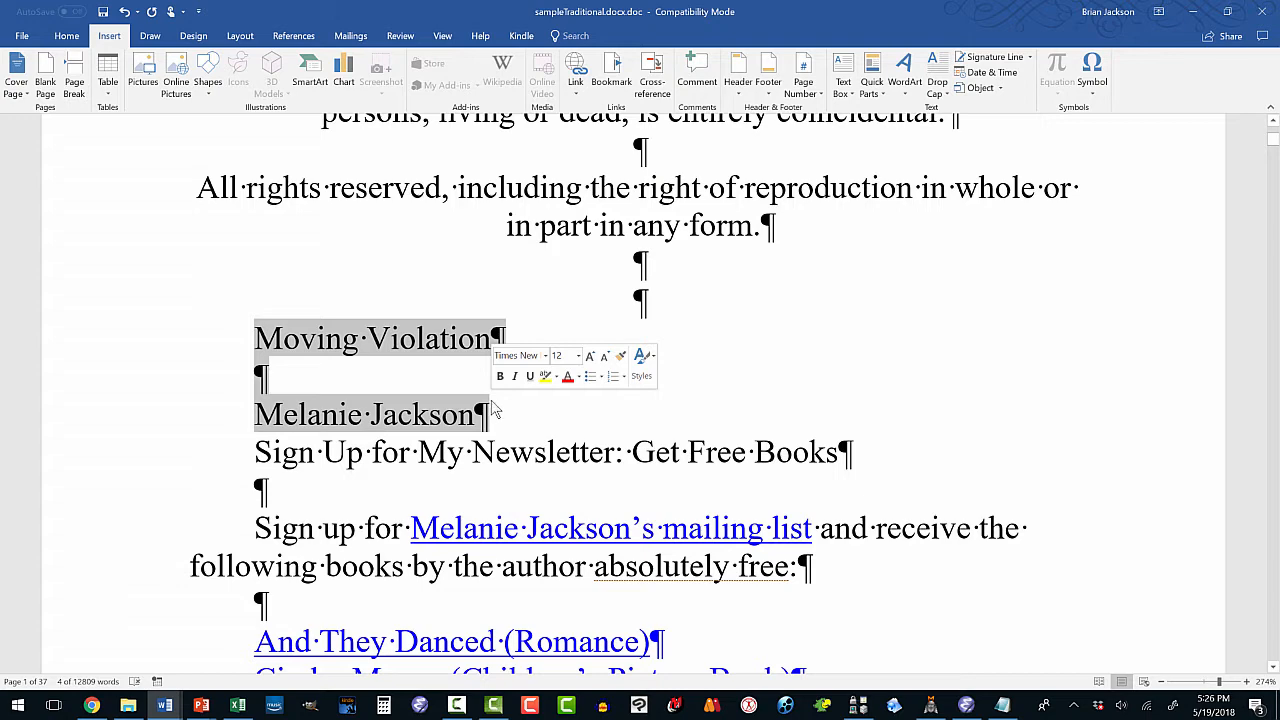
{"action": "key", "text": "Delete"}
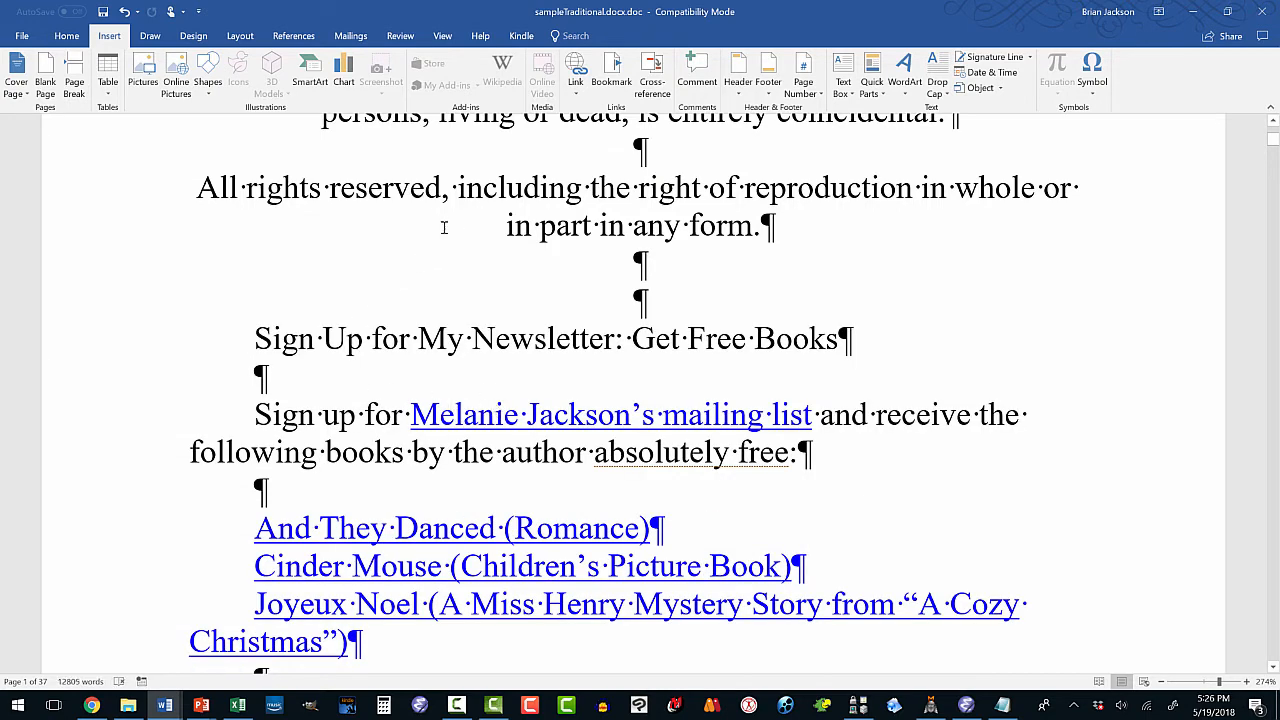
Apply Heading 1 to the newsletter sign-up line so it starts a new page.
{"action": "left_click", "coordinate": [66, 36]}
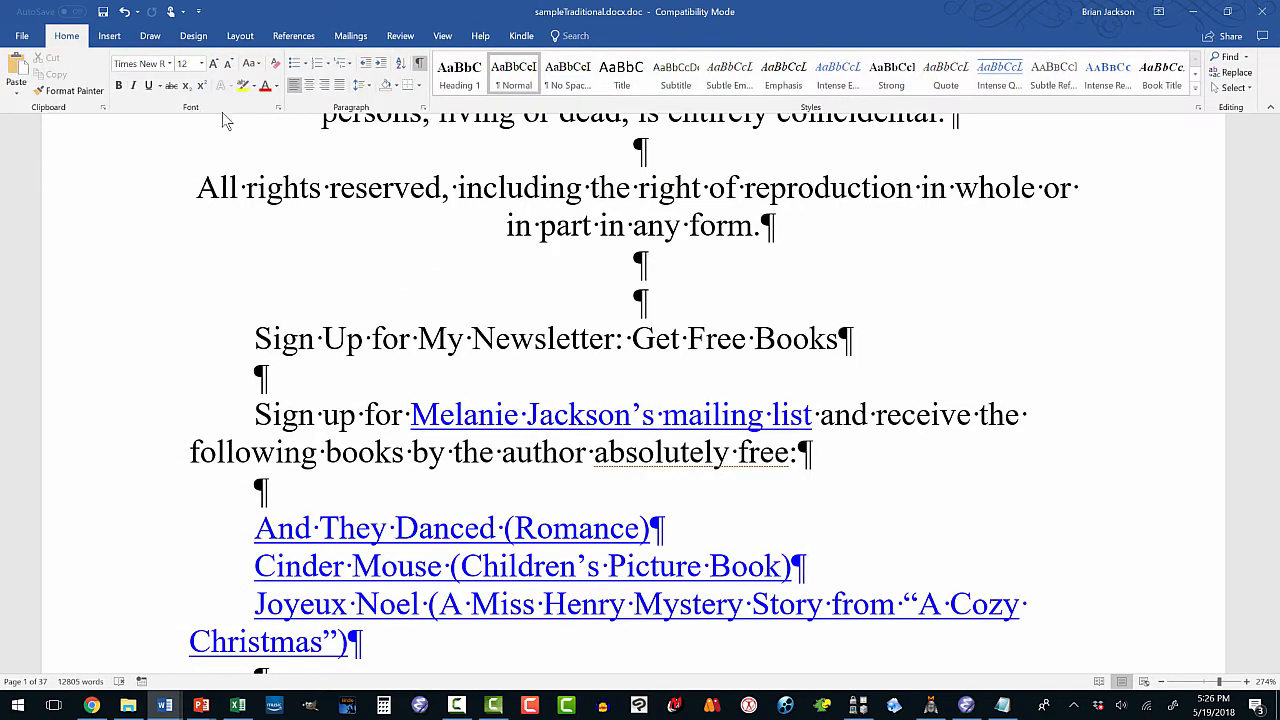
{"action": "left_click", "coordinate": [459, 72]}
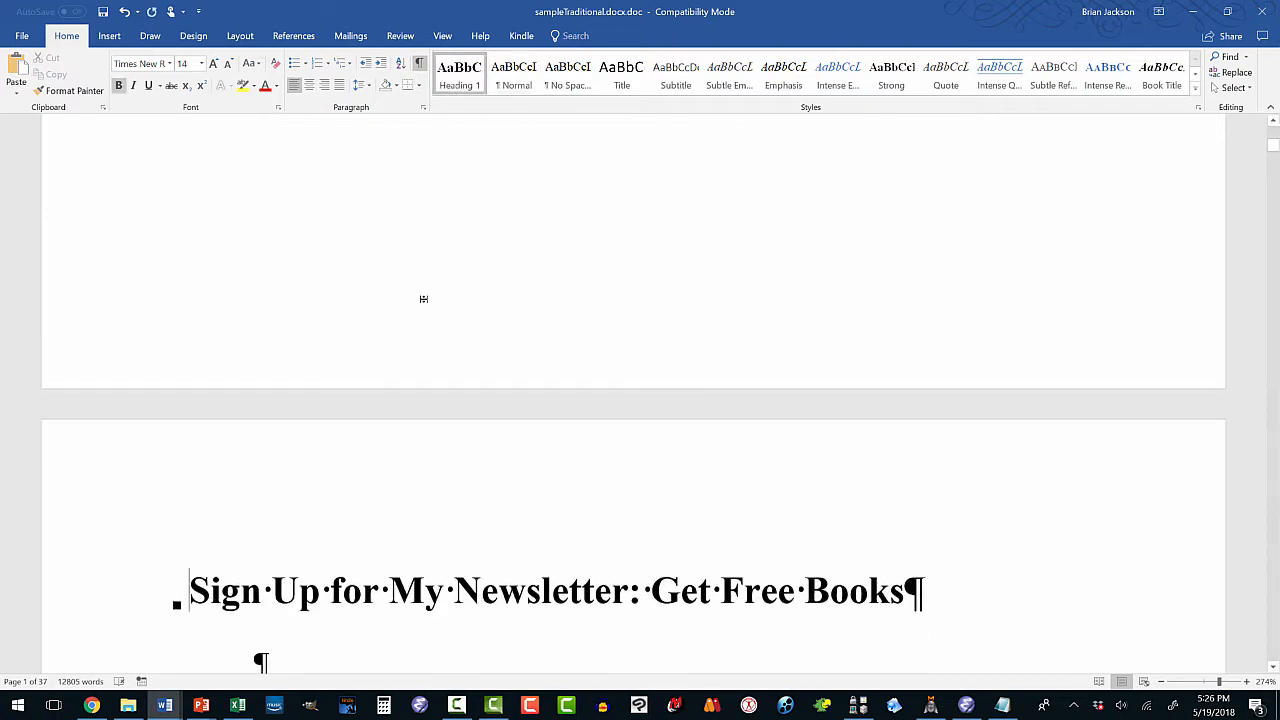
{"action": "scroll", "coordinate": [420, 300], "scroll_direction": "down", "scroll_amount": 5}
{"action": "scroll", "coordinate": [421, 303], "scroll_direction": "up", "scroll_amount": 1}
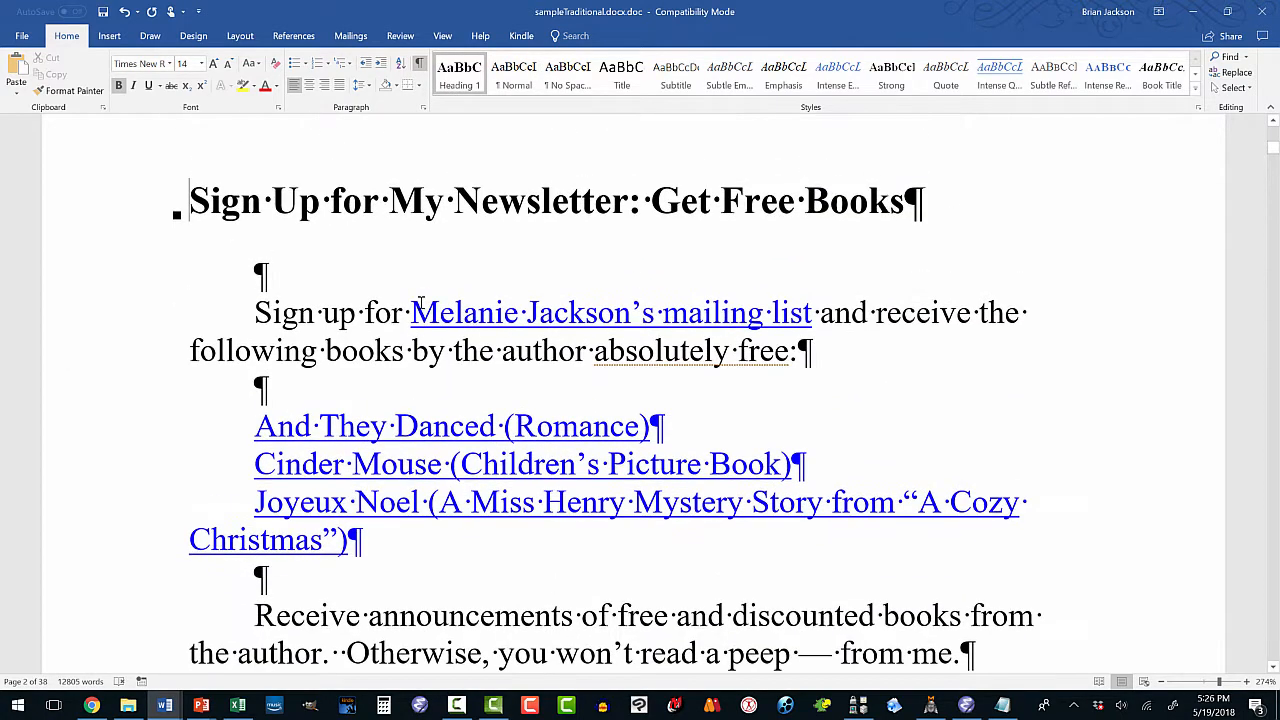
{"action": "scroll", "coordinate": [421, 303], "scroll_direction": "down", "scroll_amount": 2}
{"action": "scroll", "coordinate": [421, 303], "scroll_direction": "up", "scroll_amount": 2}
{"action": "mouse_move", "coordinate": [1275, 155]}
{"action": "left_mouse_down"}
{"action": "mouse_move", "coordinate": [1275, 138]}
{"action": "mouse_move", "coordinate": [1275, 163]}
{"action": "left_mouse_up"}
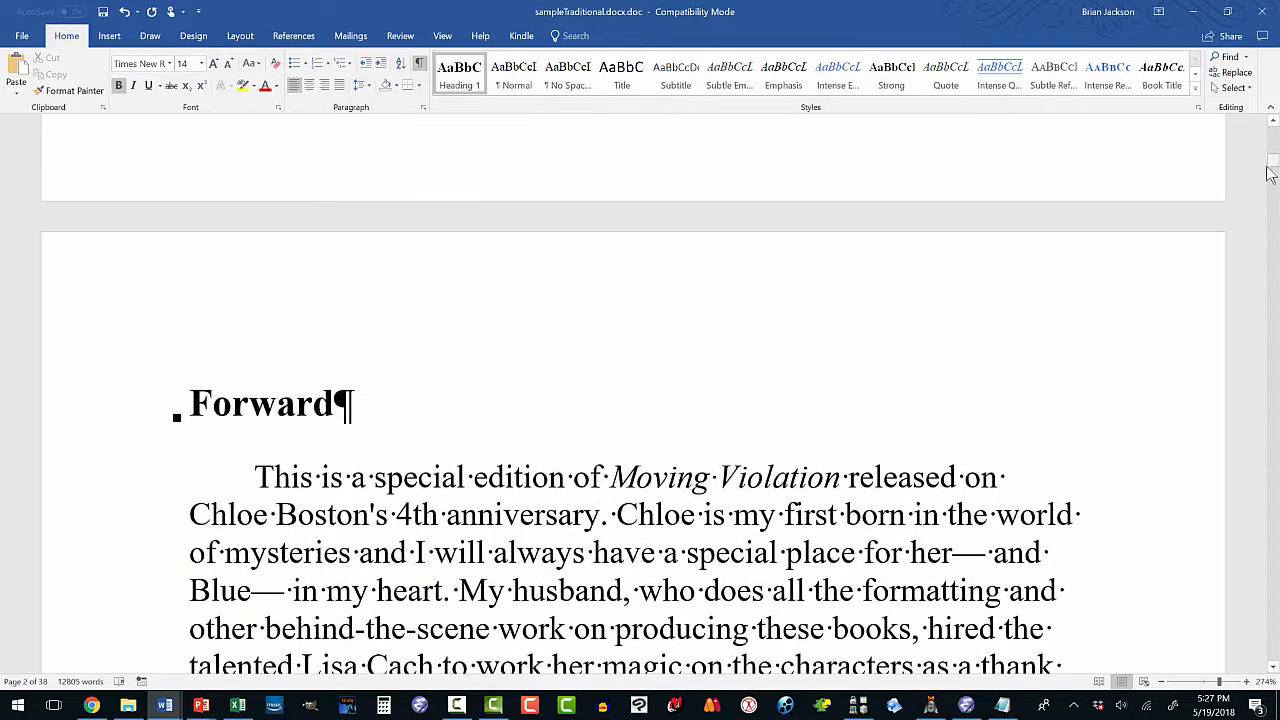
Type 'Table of Contents' before Forward, page-break Forward to page 4, and add an empty line beneath.
{"action": "left_click", "coordinate": [189, 392]}
{"action": "type", "text": "Table of C"}
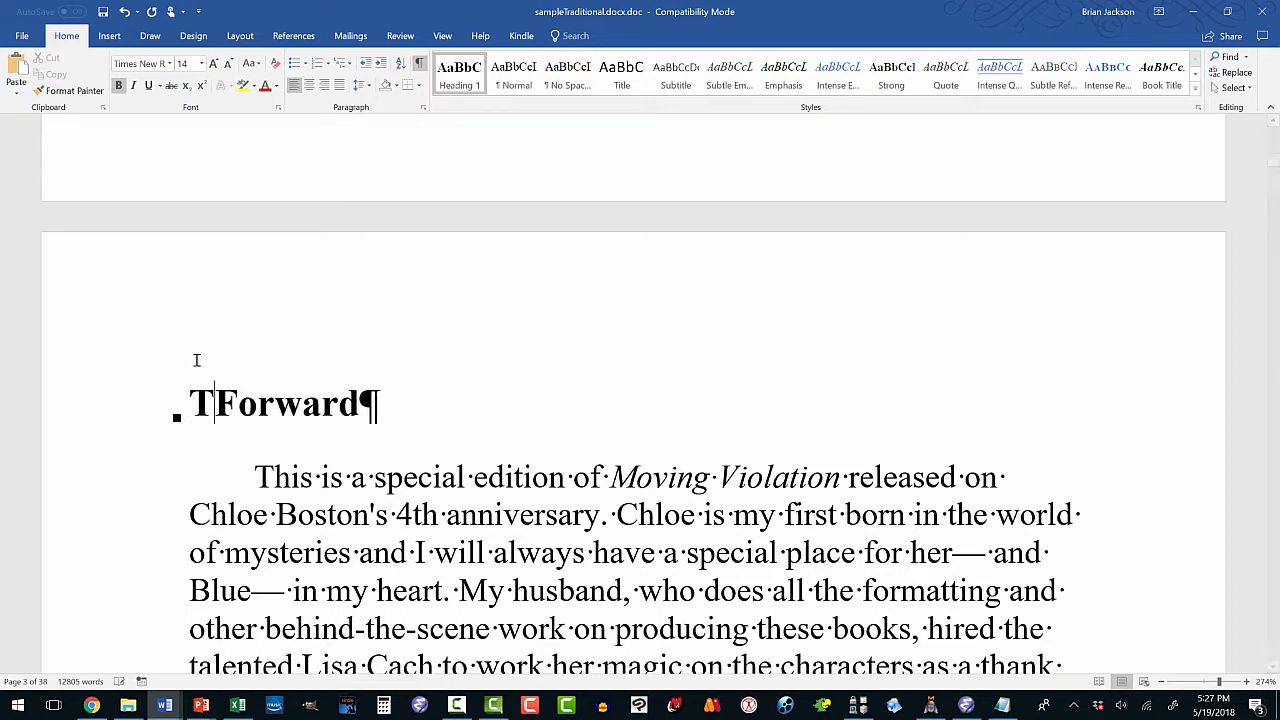
{"action": "type", "text": "ontents"}
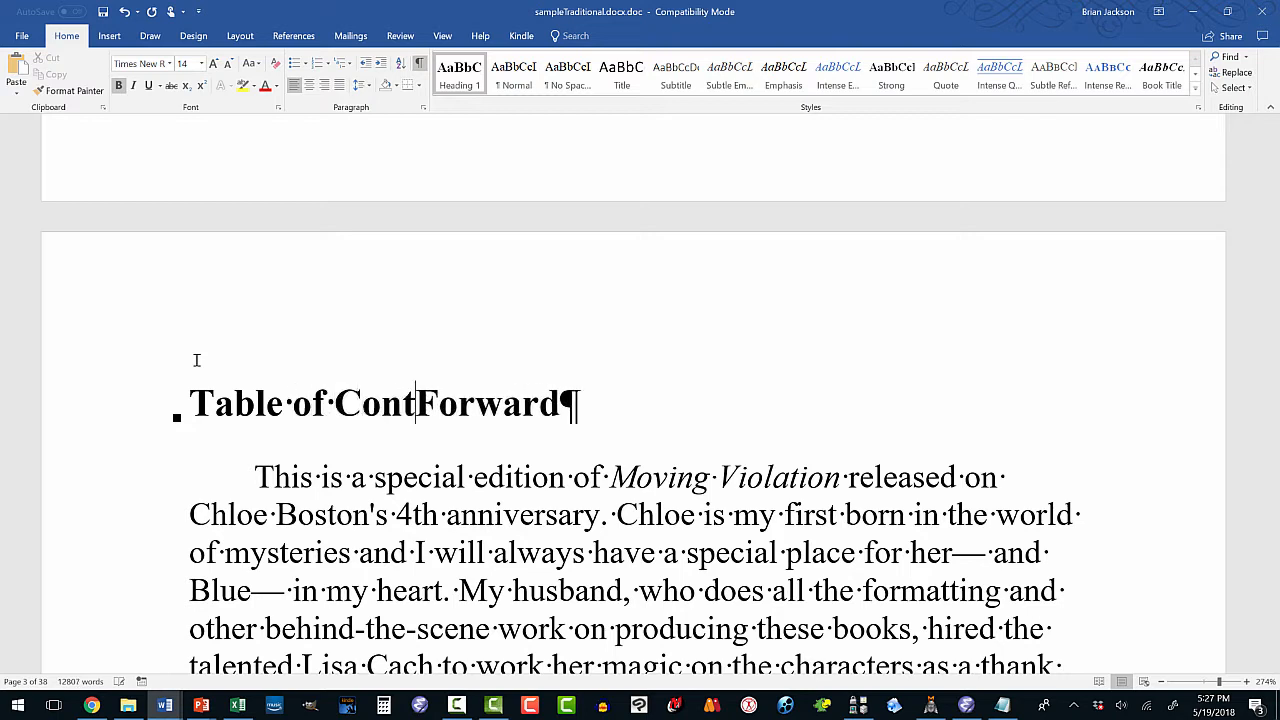
{"action": "key", "text": "ctrl+Return"}
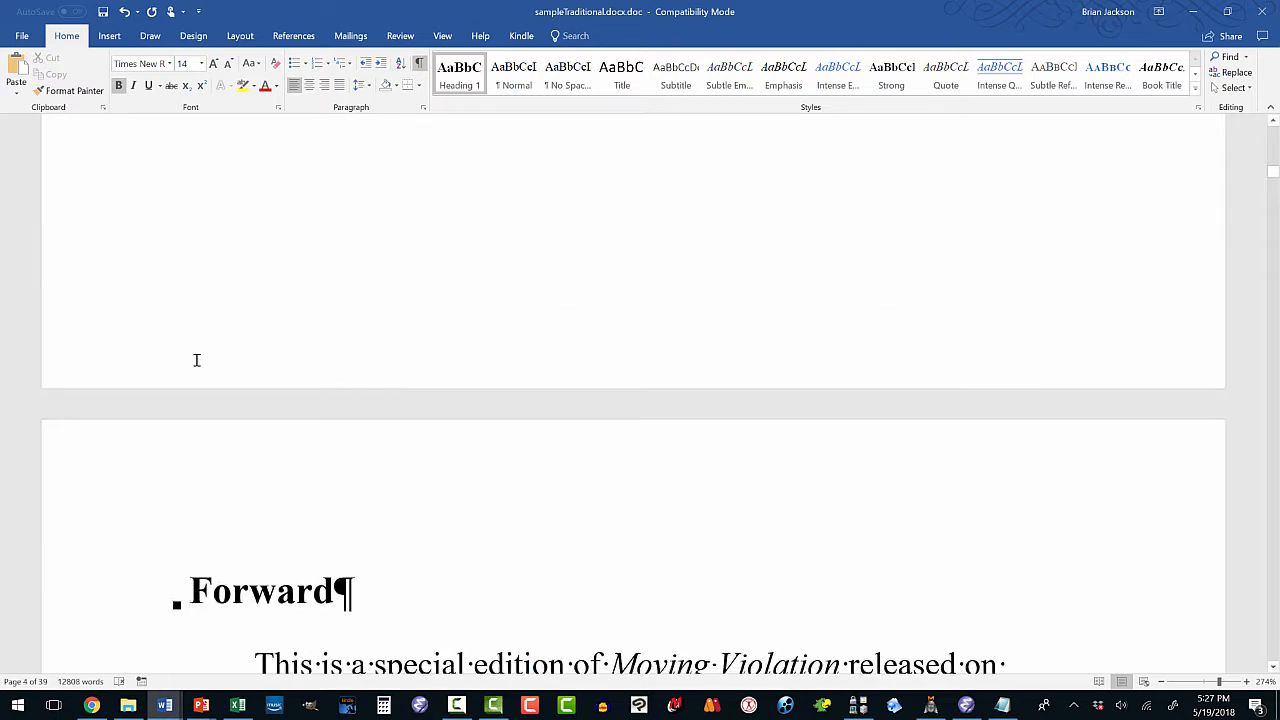
{"action": "scroll", "coordinate": [633, 393], "scroll_direction": "up", "scroll_amount": 3}
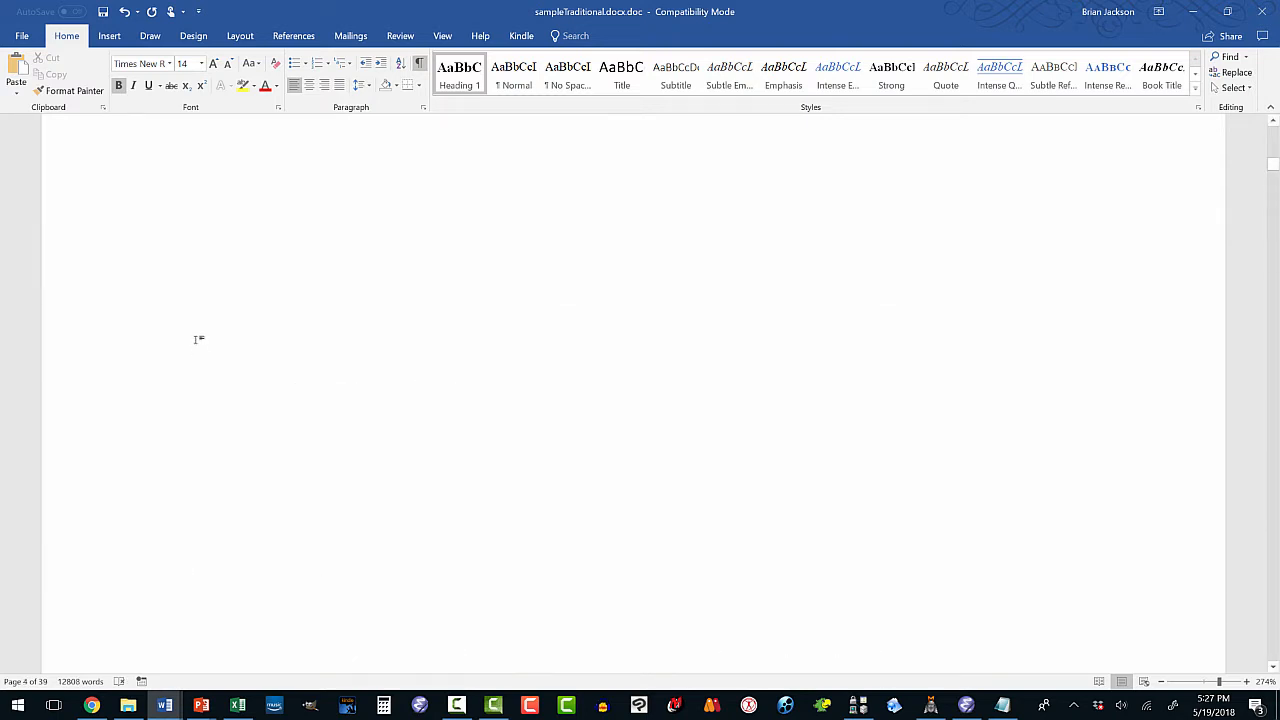
{"action": "scroll", "coordinate": [229, 343], "scroll_direction": "up", "scroll_amount": 5}
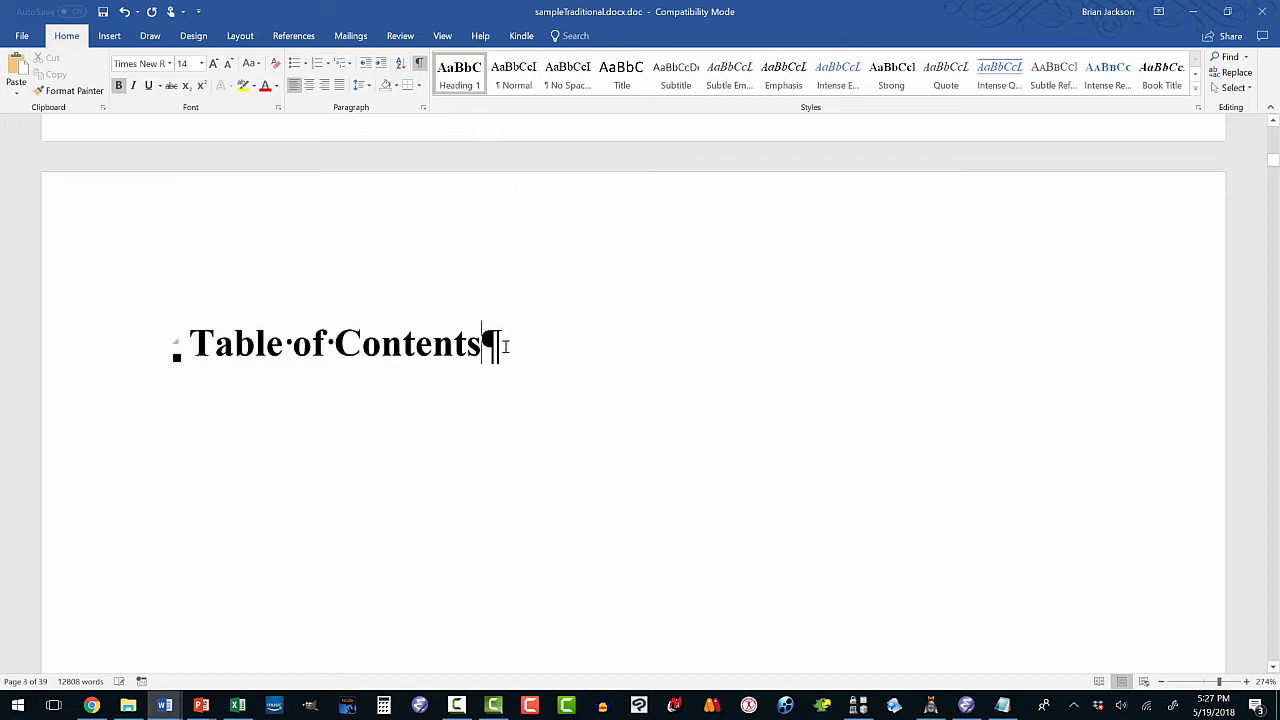
{"action": "left_click", "coordinate": [500, 346]}
{"action": "key", "text": "Return"}
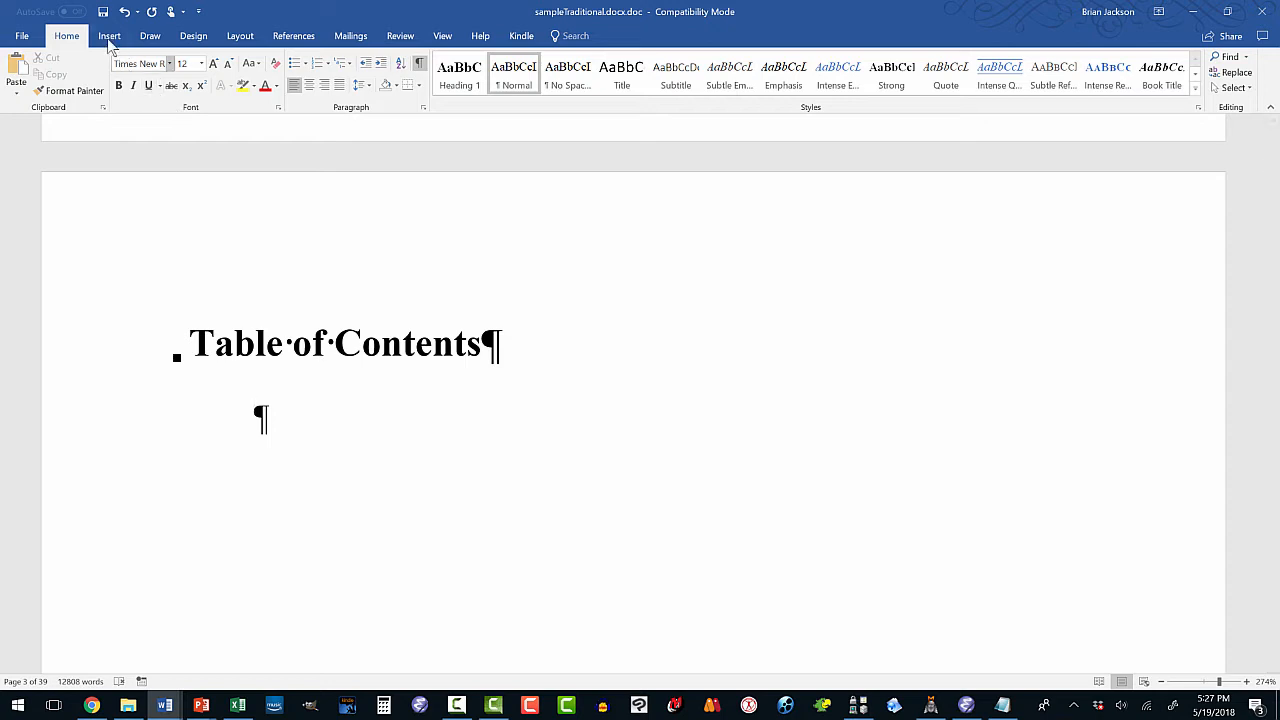
Insert a custom hyperlinked table of contents with Show page numbers turned off.
{"action": "left_click", "coordinate": [284, 40]}
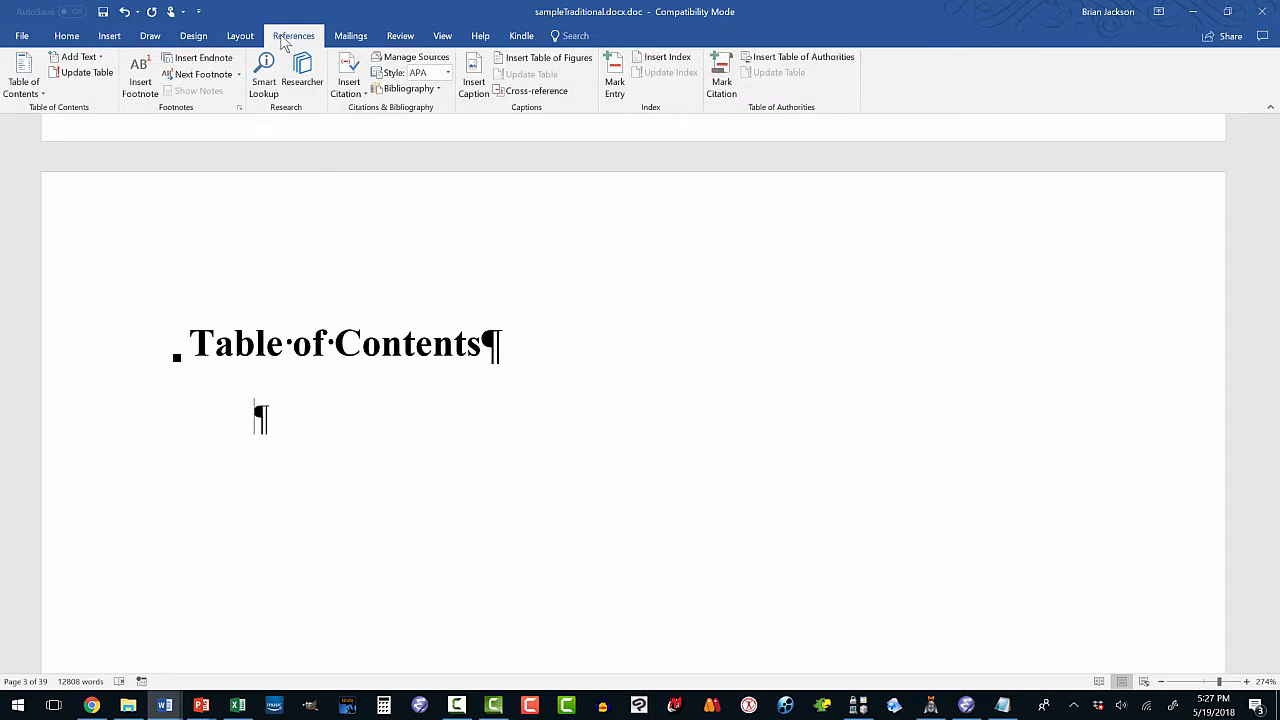
{"action": "left_click", "coordinate": [40, 88]}
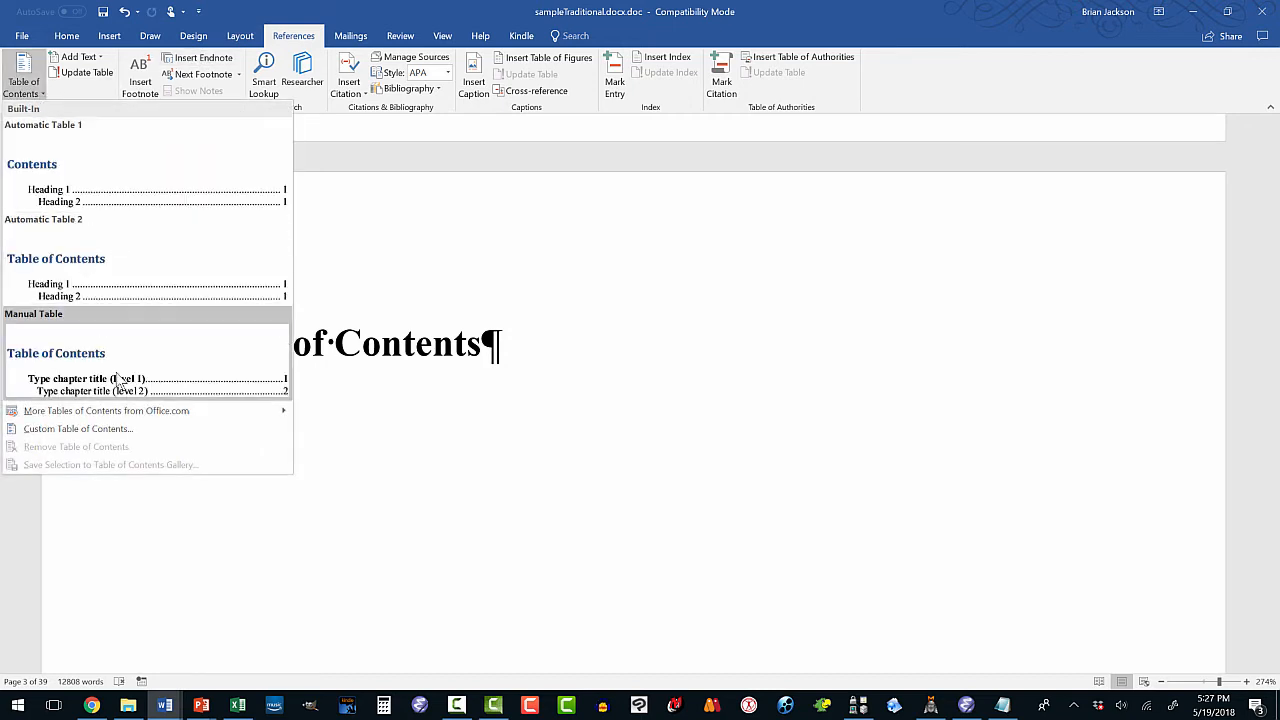
{"action": "left_click", "coordinate": [80, 429]}
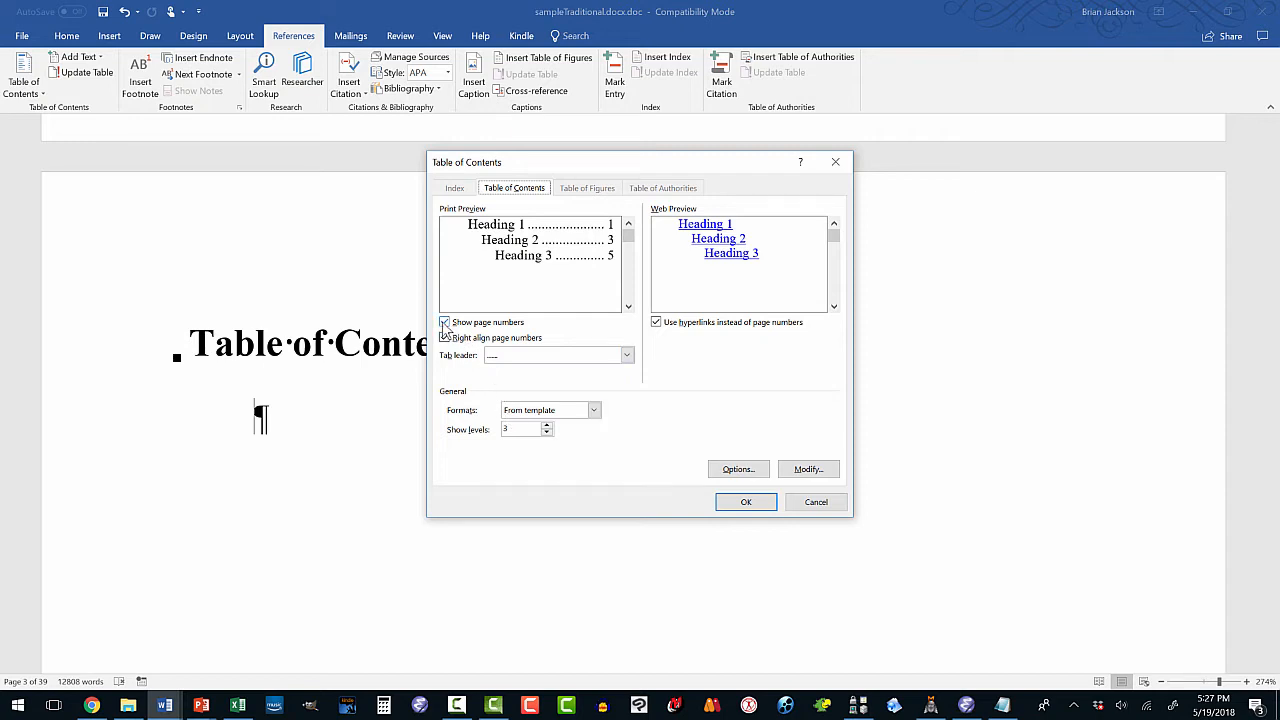
{"action": "left_click", "coordinate": [445, 323]}
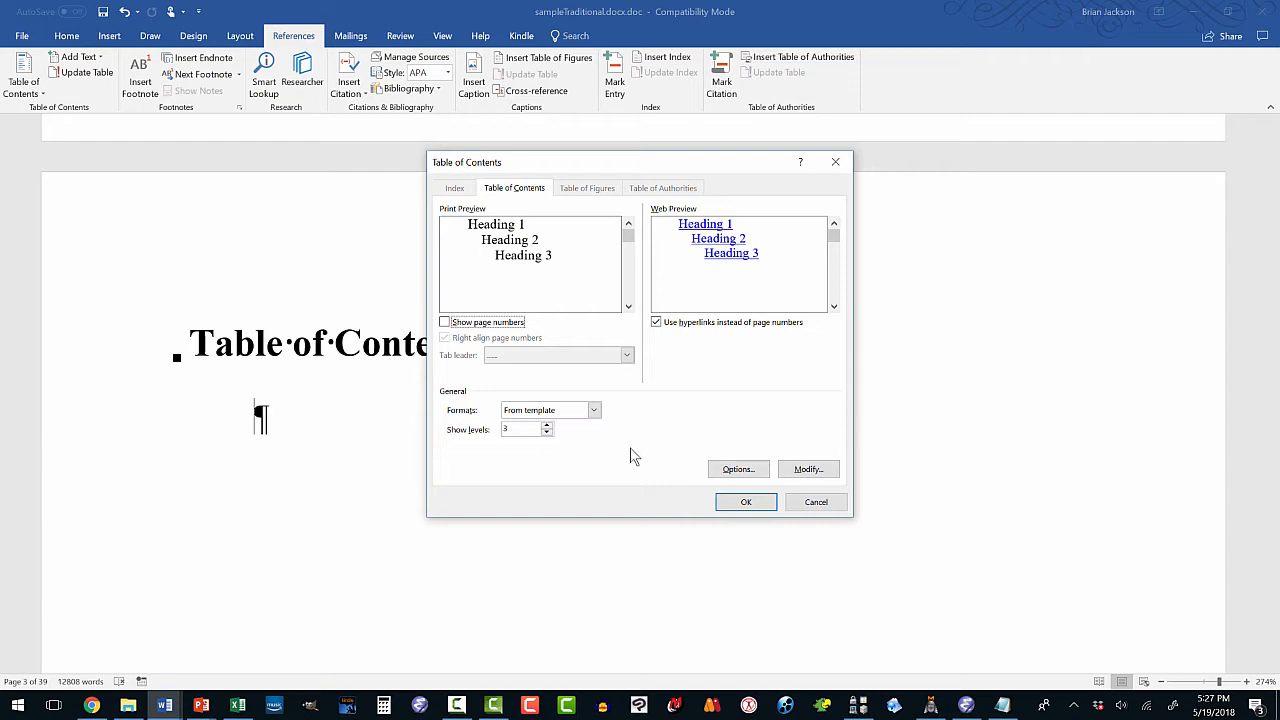
{"action": "left_click", "coordinate": [745, 503]}
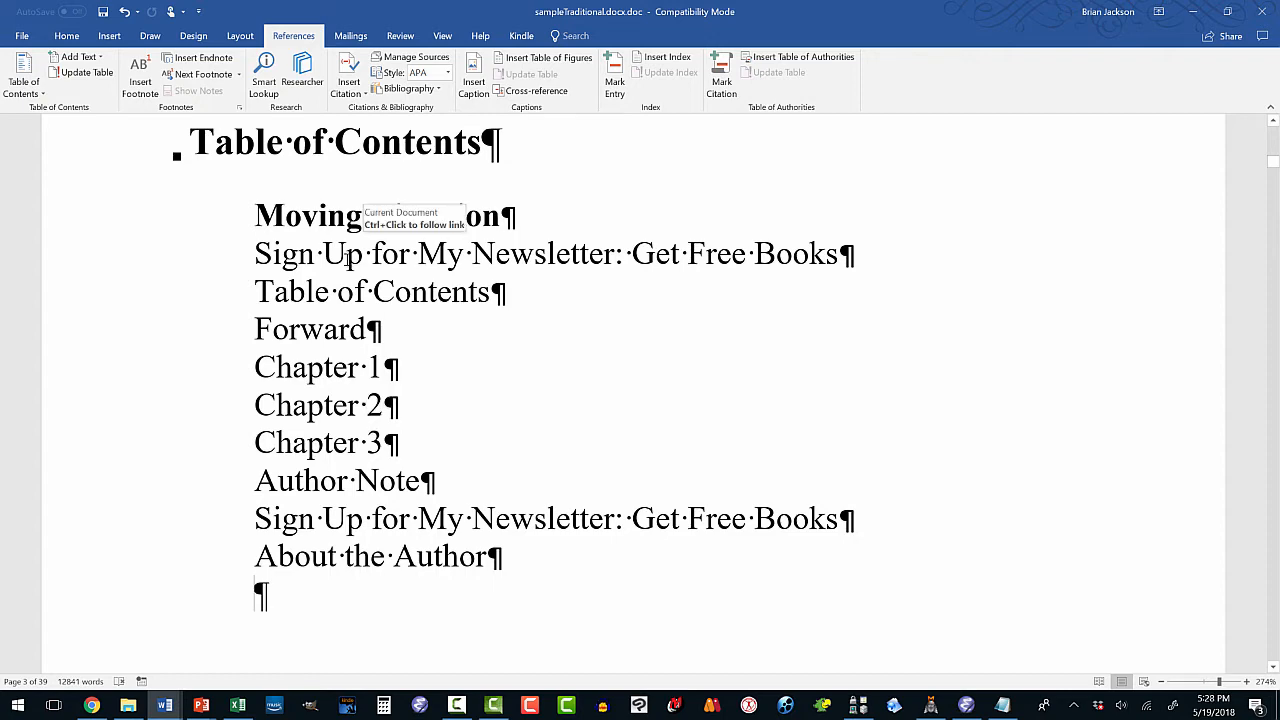
{"action": "scroll", "coordinate": [349, 278], "scroll_direction": "up", "scroll_amount": 1}
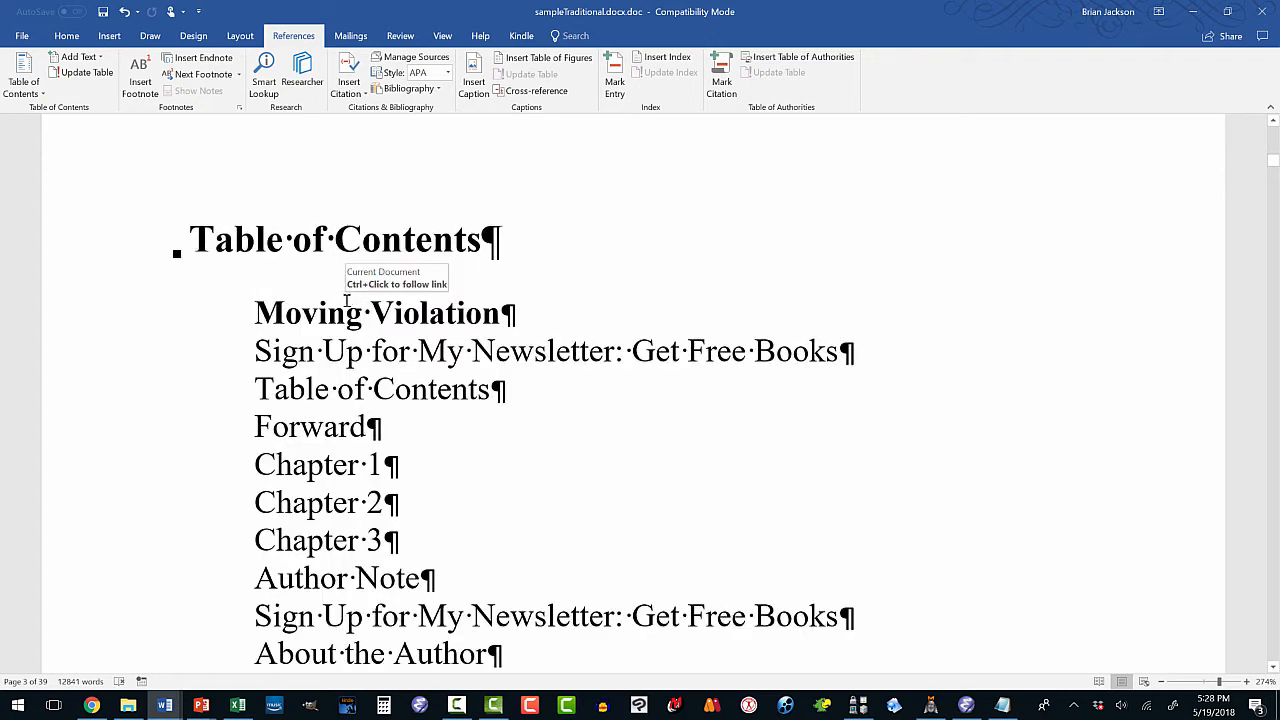
{"action": "scroll", "coordinate": [343, 304], "scroll_direction": "up", "scroll_amount": 2}
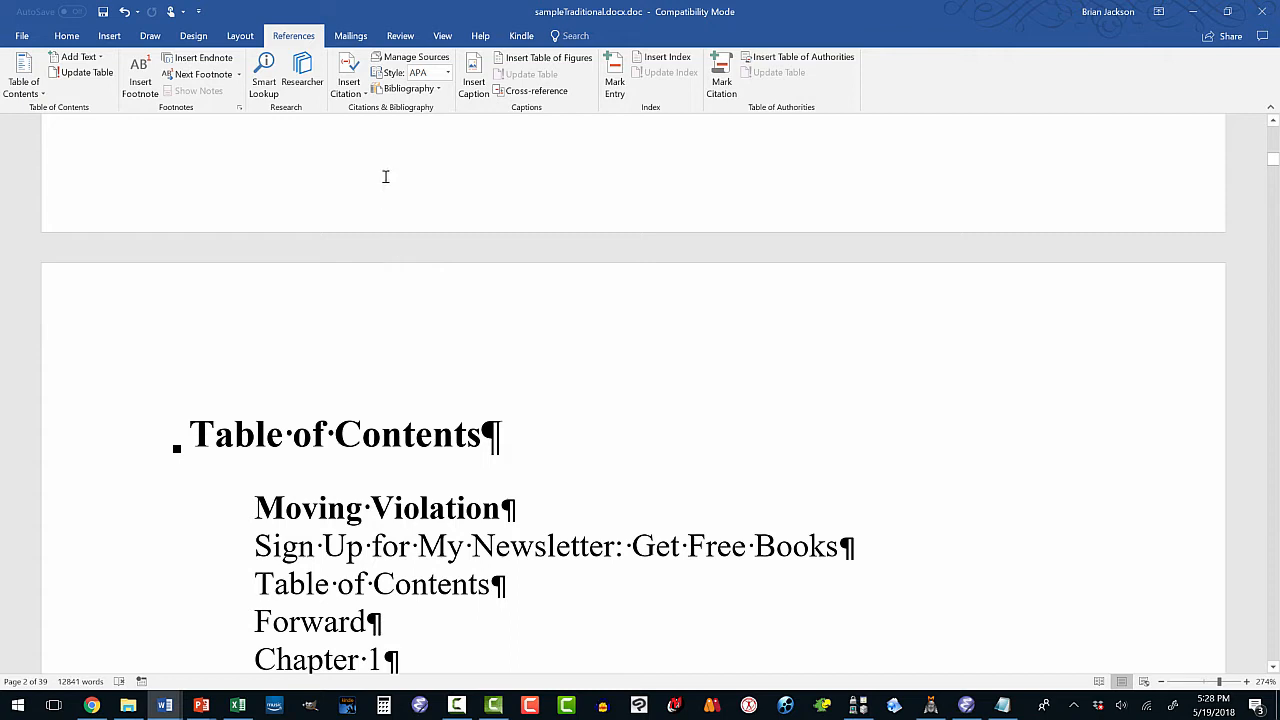
Add a Blank (Three Columns) header and type the author's full name in the left placeholder.
{"action": "left_click", "coordinate": [116, 38]}
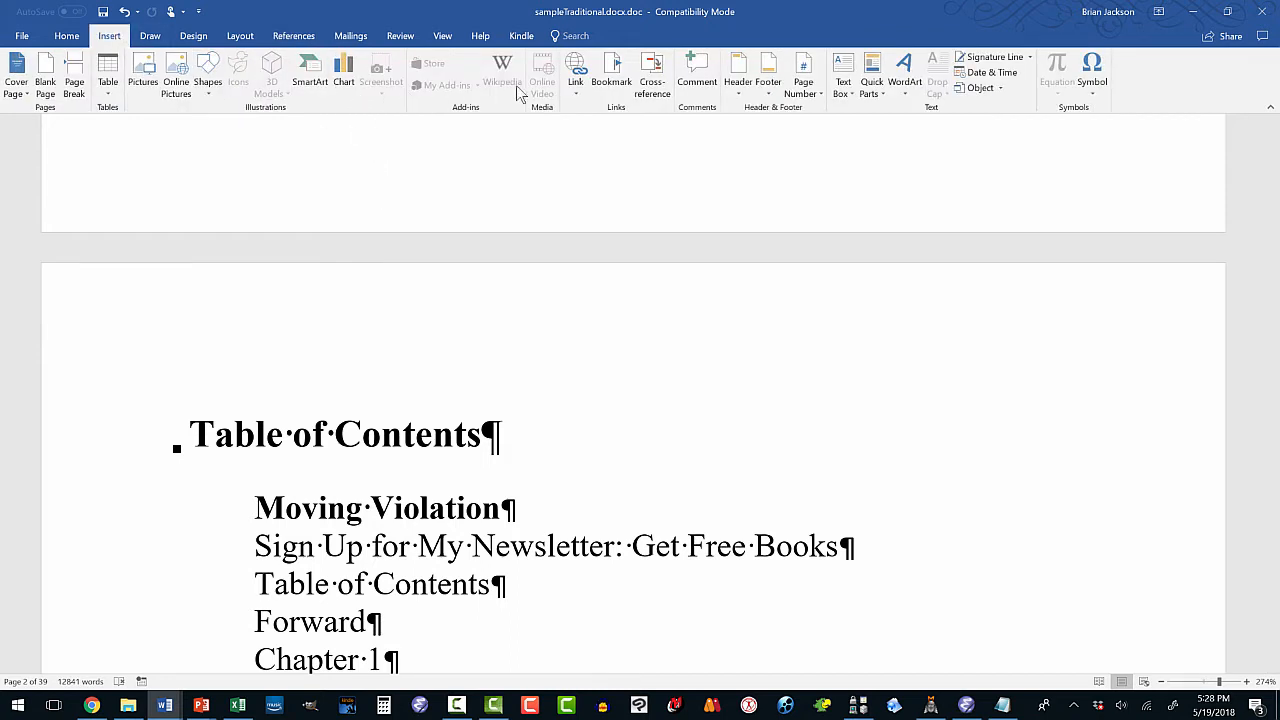
{"action": "left_click", "coordinate": [741, 90]}
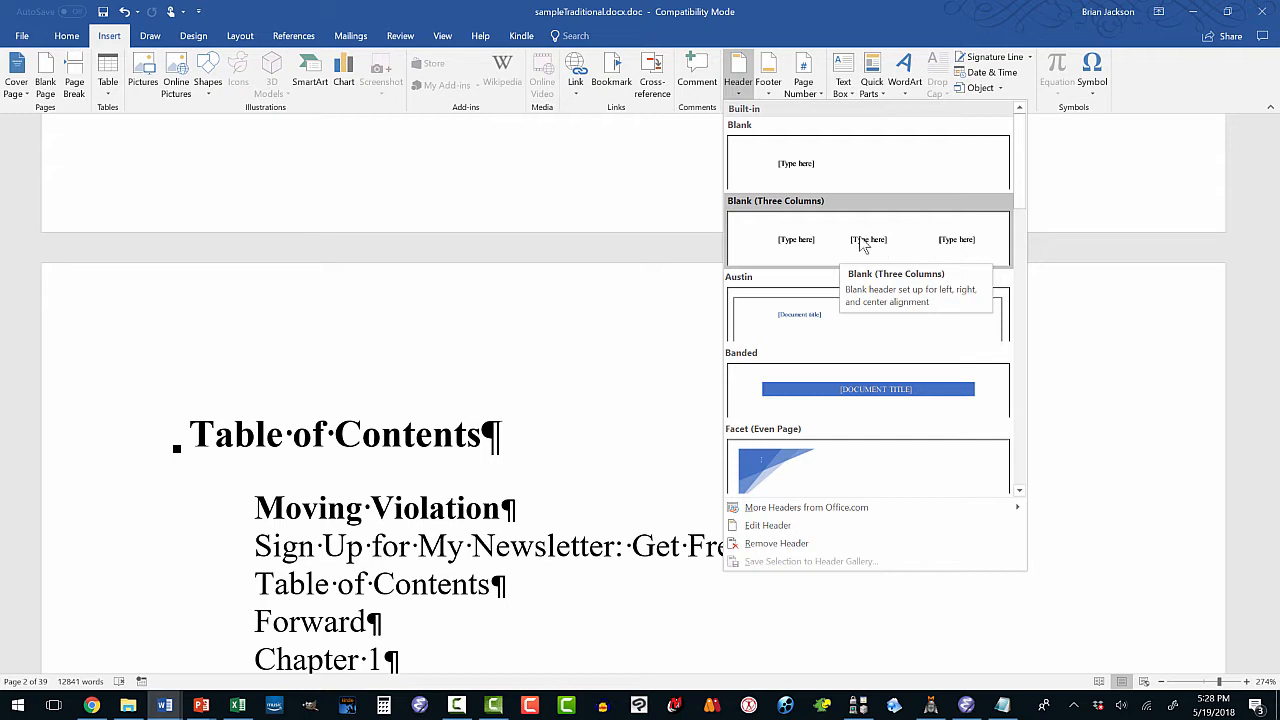
{"action": "key", "text": "Escape"}
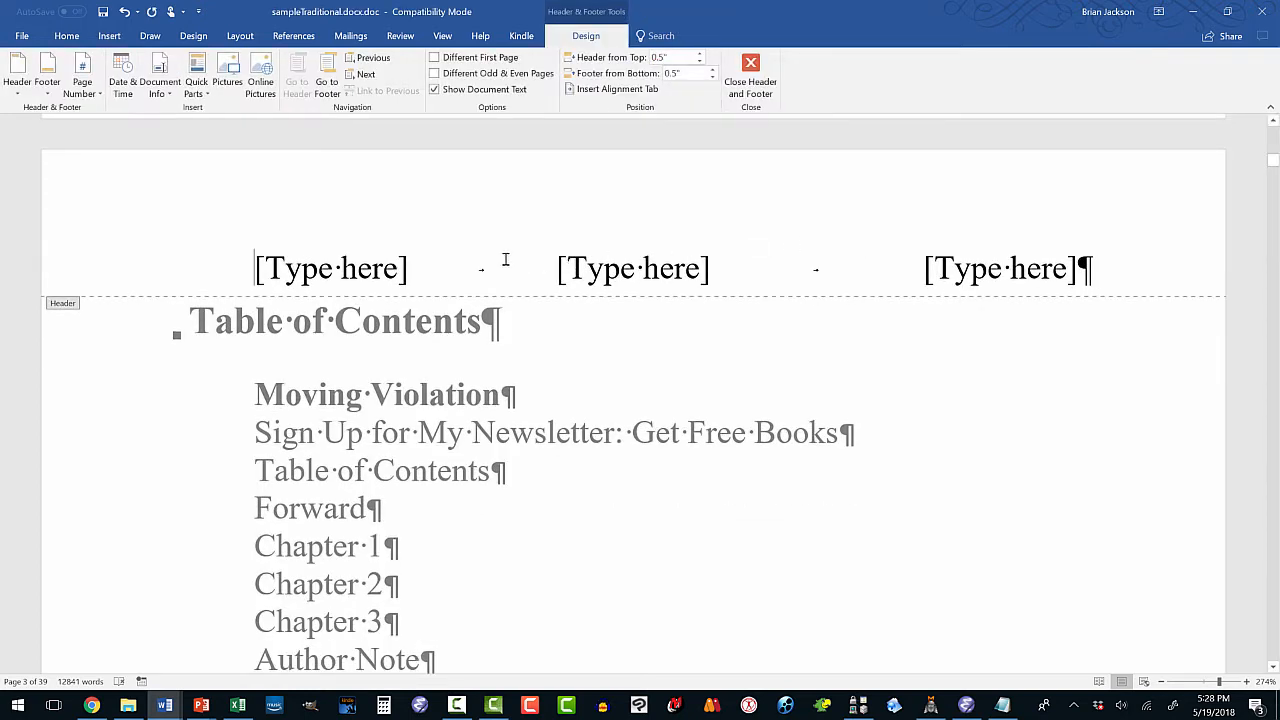
{"action": "left_click", "coordinate": [256, 268]}
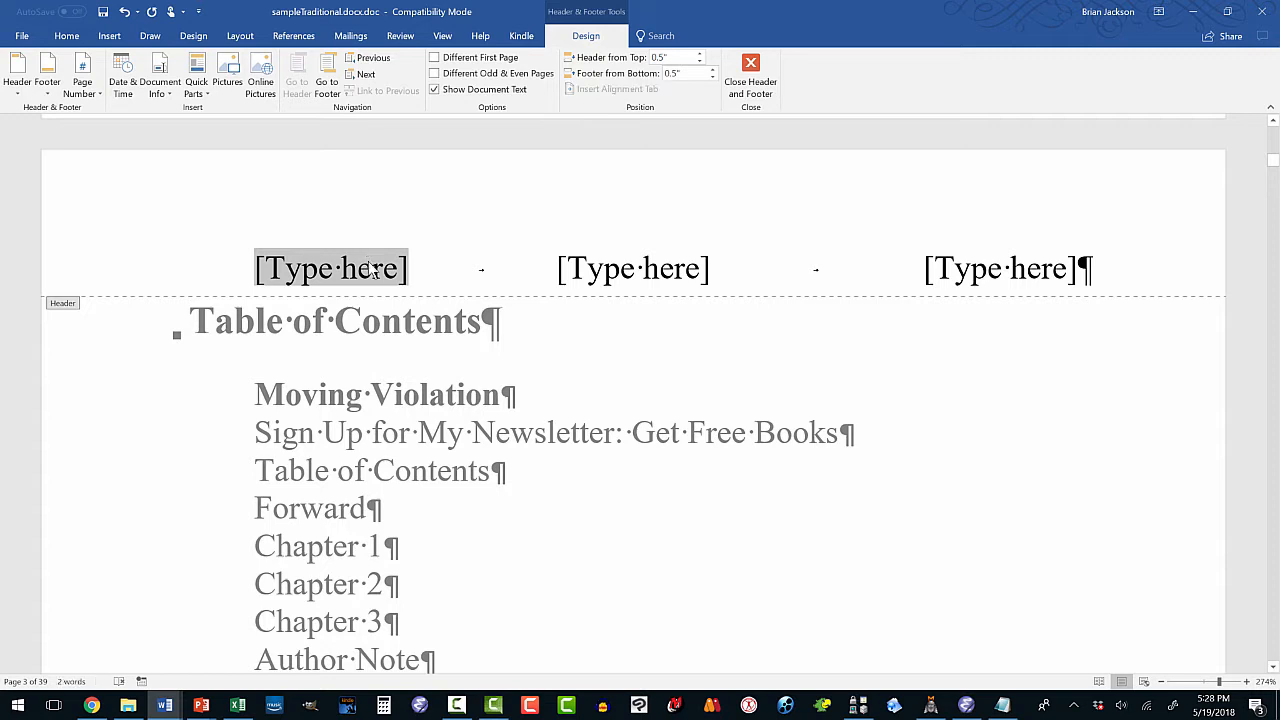
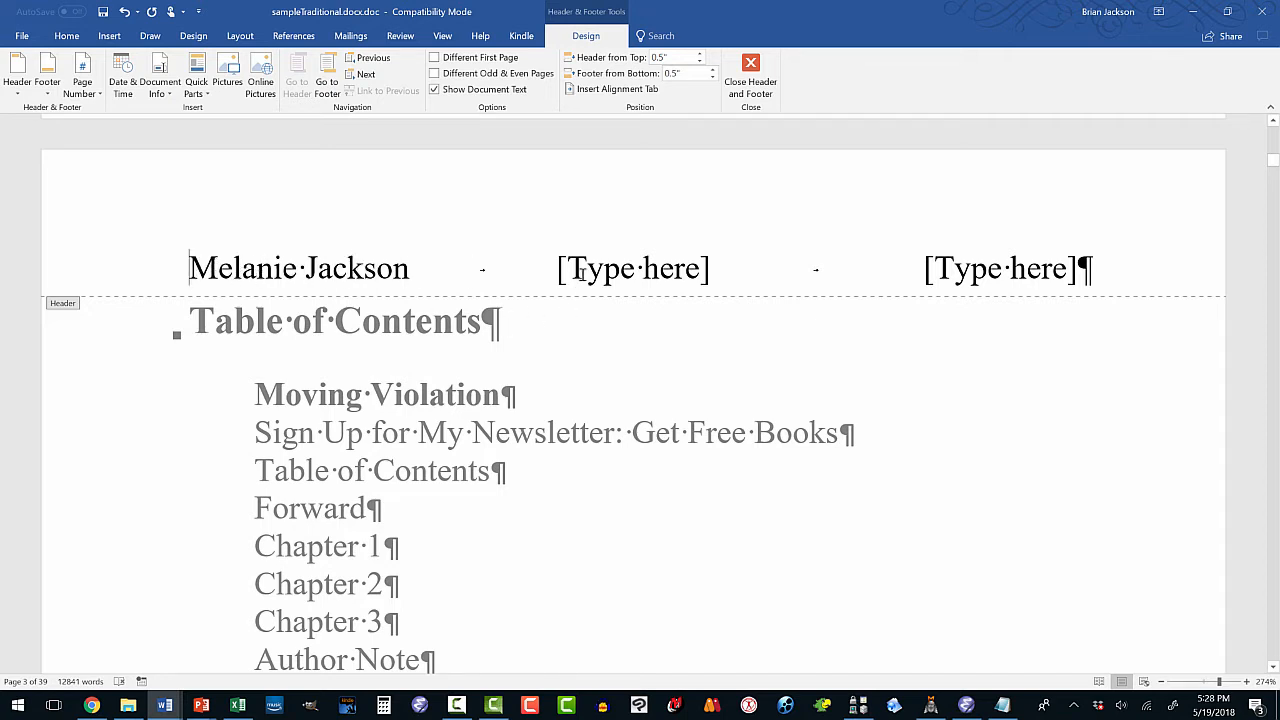
Delete the centre header placeholder and type 'Moving Violation' in the right one.
{"action": "left_click", "coordinate": [665, 268]}
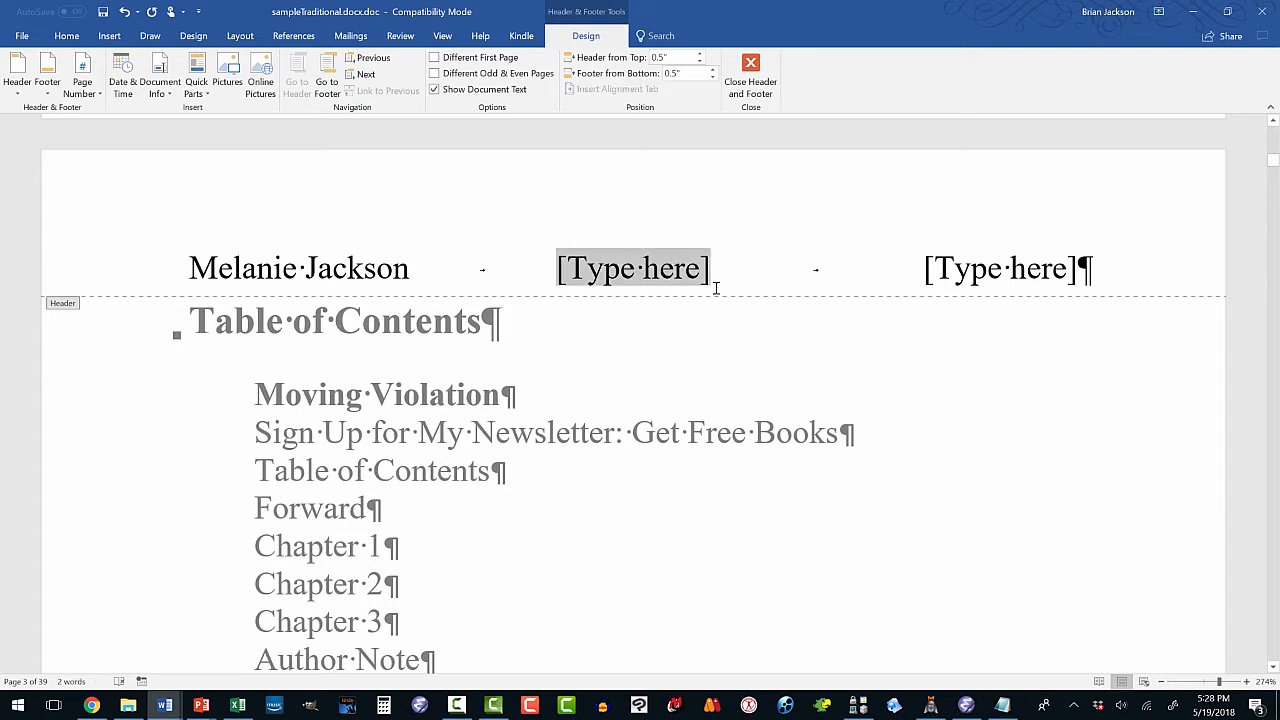
{"action": "key", "text": "Delete"}
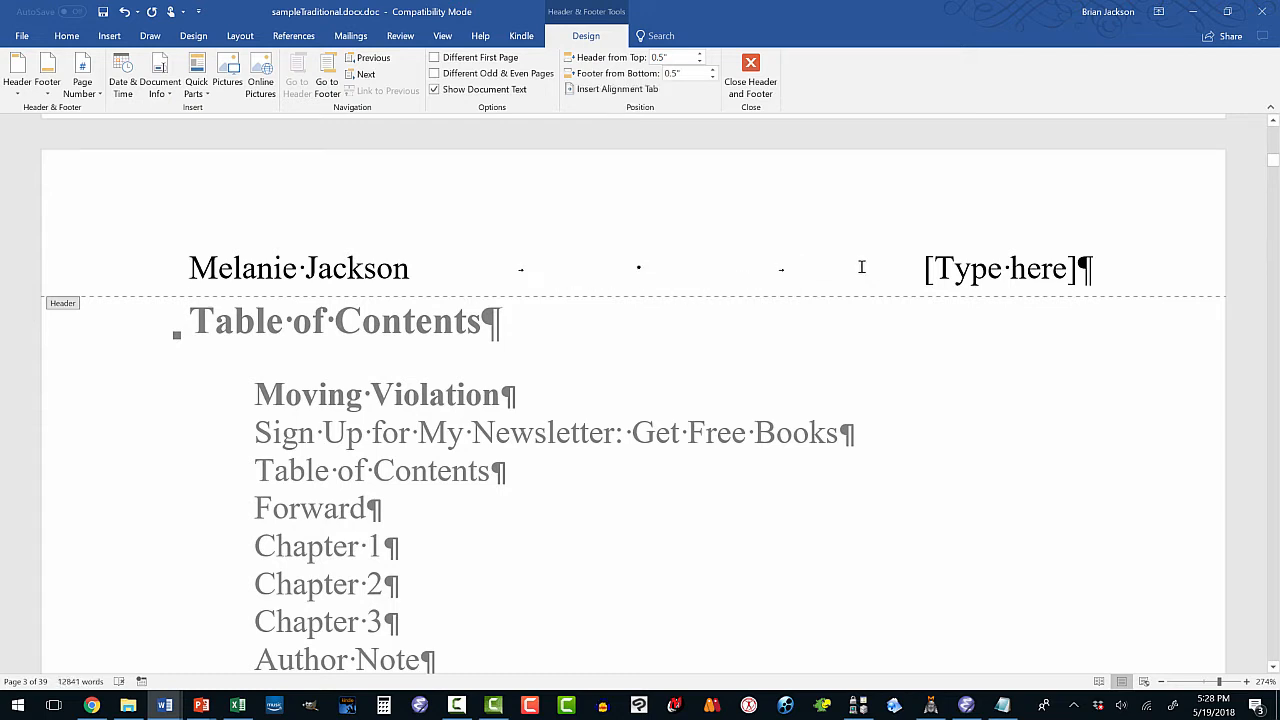
{"action": "left_click", "coordinate": [921, 268]}
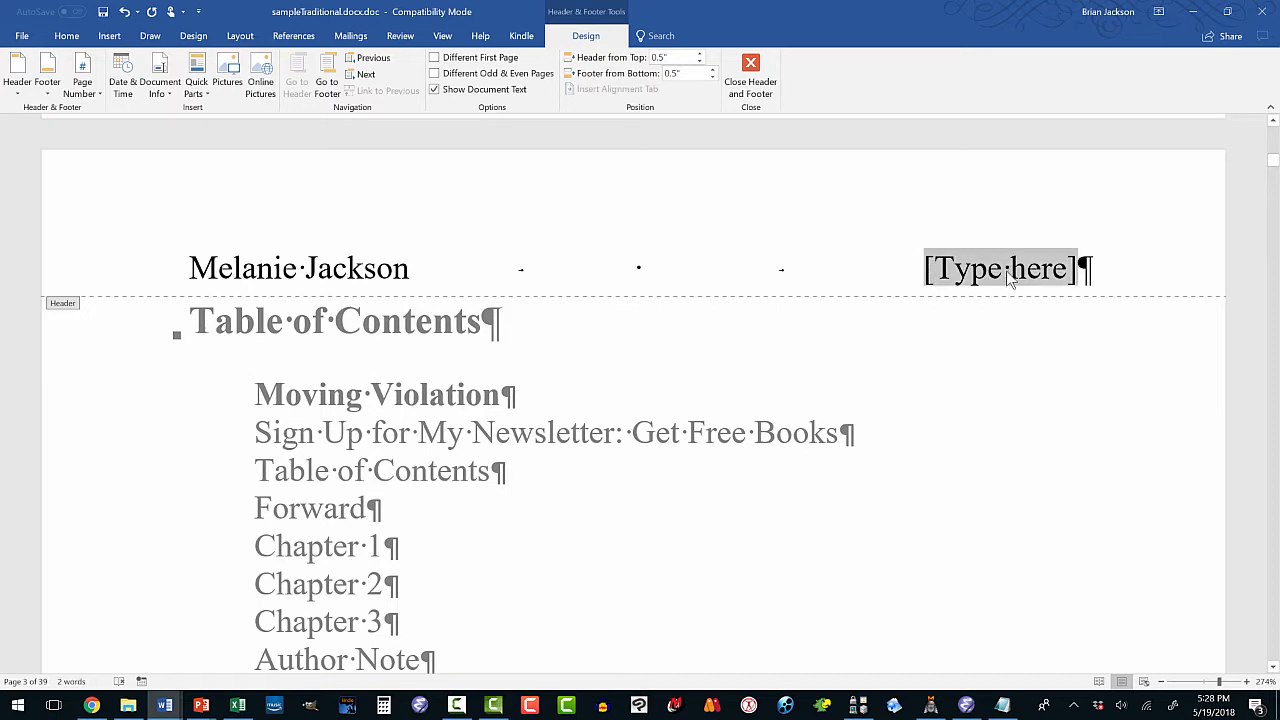
{"action": "type", "text": "Moving Vioal"}
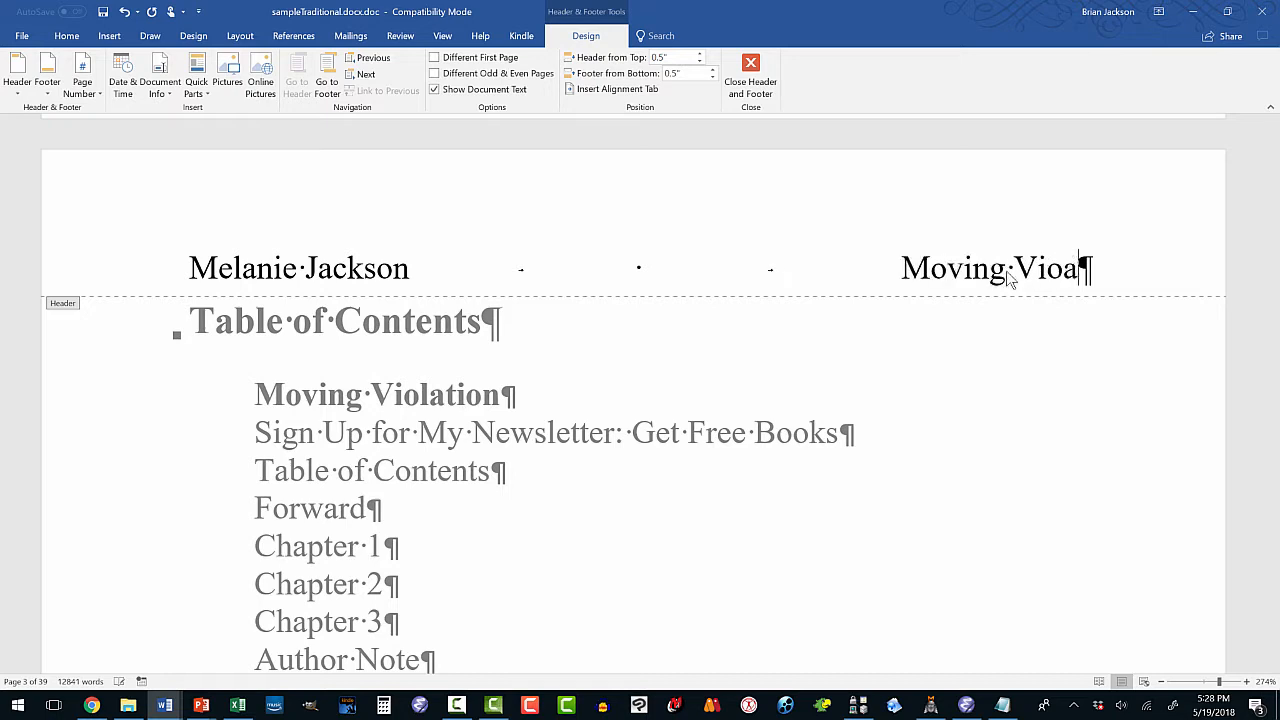
{"action": "key", "text": "BackSpace"}
{"action": "key", "text": "BackSpace"}
{"action": "type", "text": "lation"}
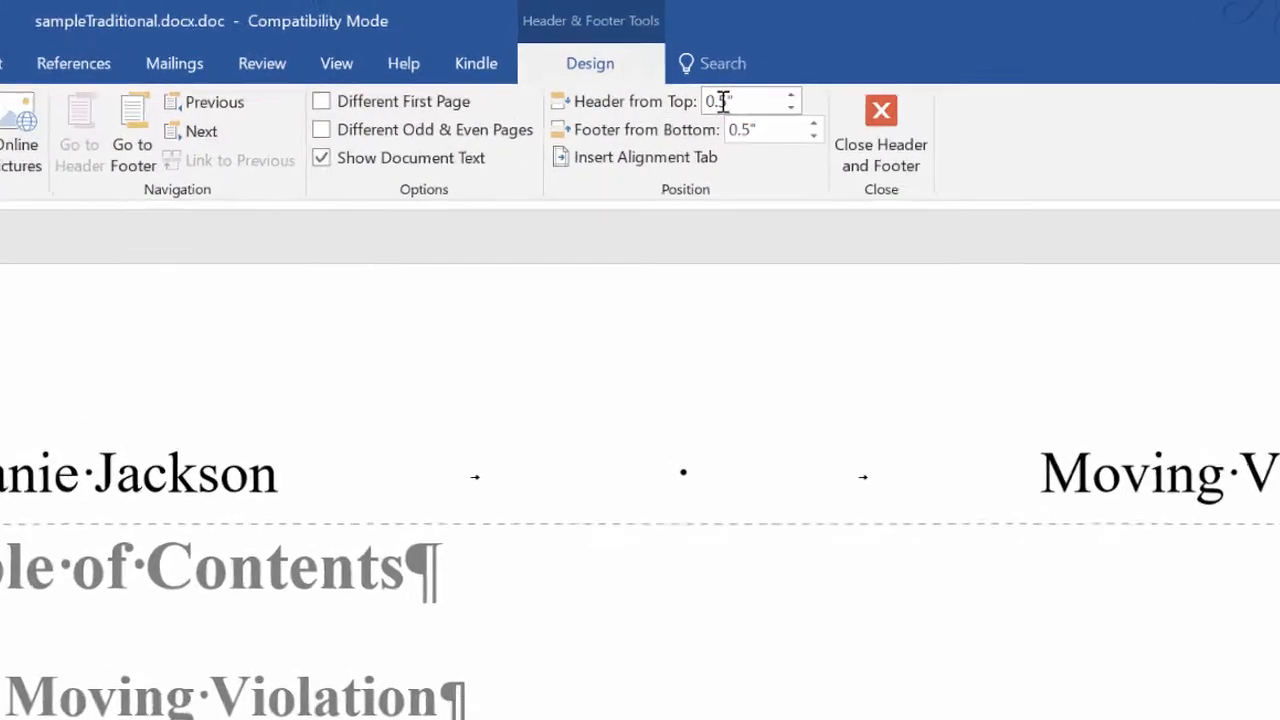
Set Header from Top and Footer from Bottom to 0.4", then close the header and footer.
{"action": "left_click", "coordinate": [729, 101]}
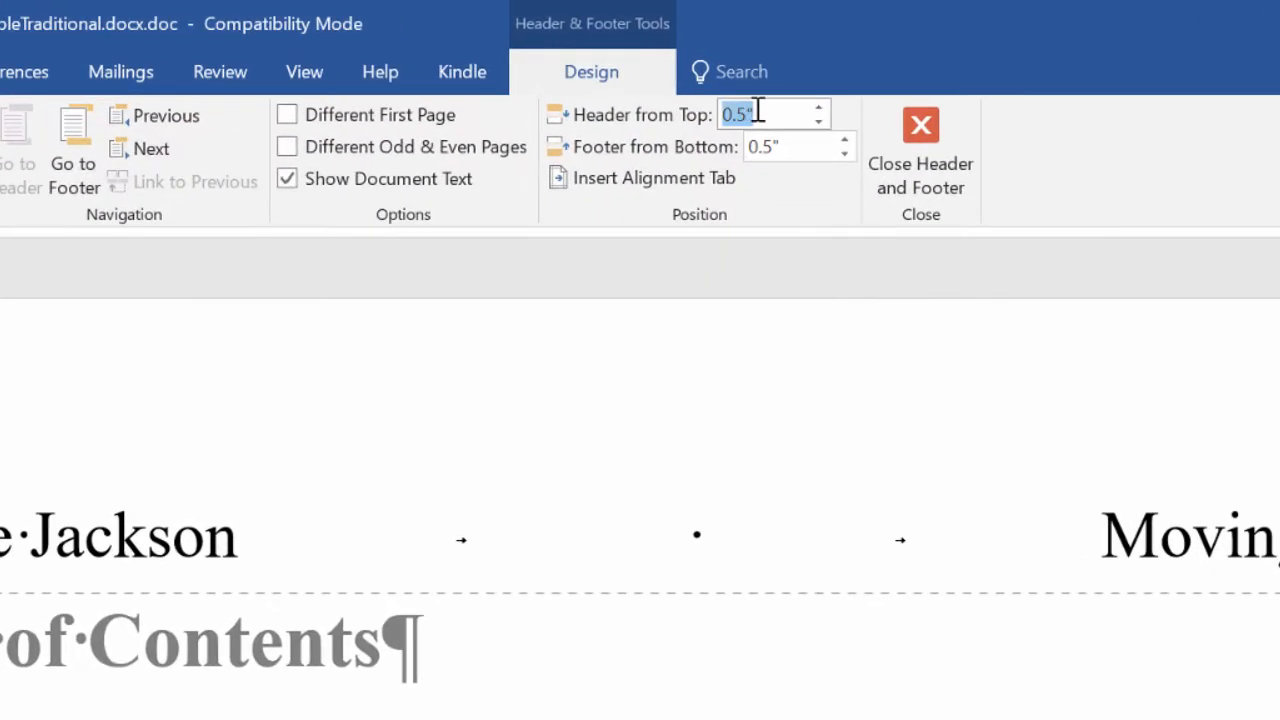
{"action": "left_click", "coordinate": [749, 114]}
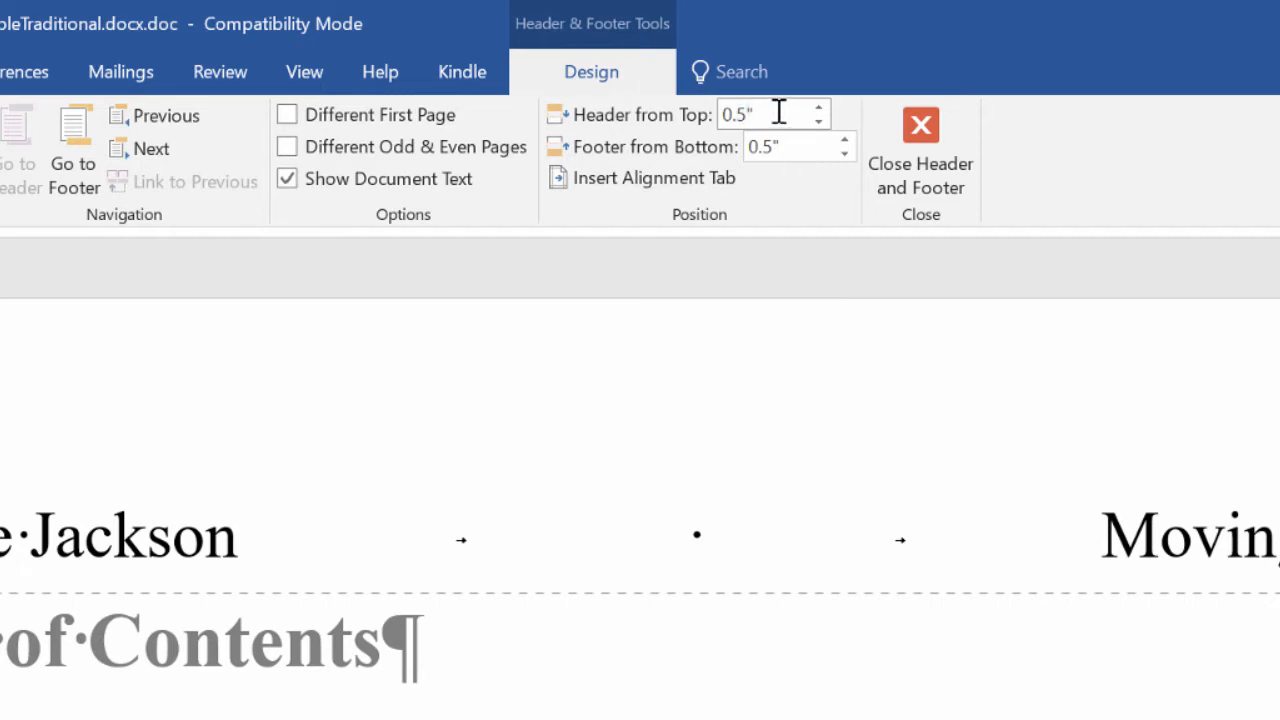
{"action": "key", "text": "BackSpace"}
{"action": "type", "text": "4"}
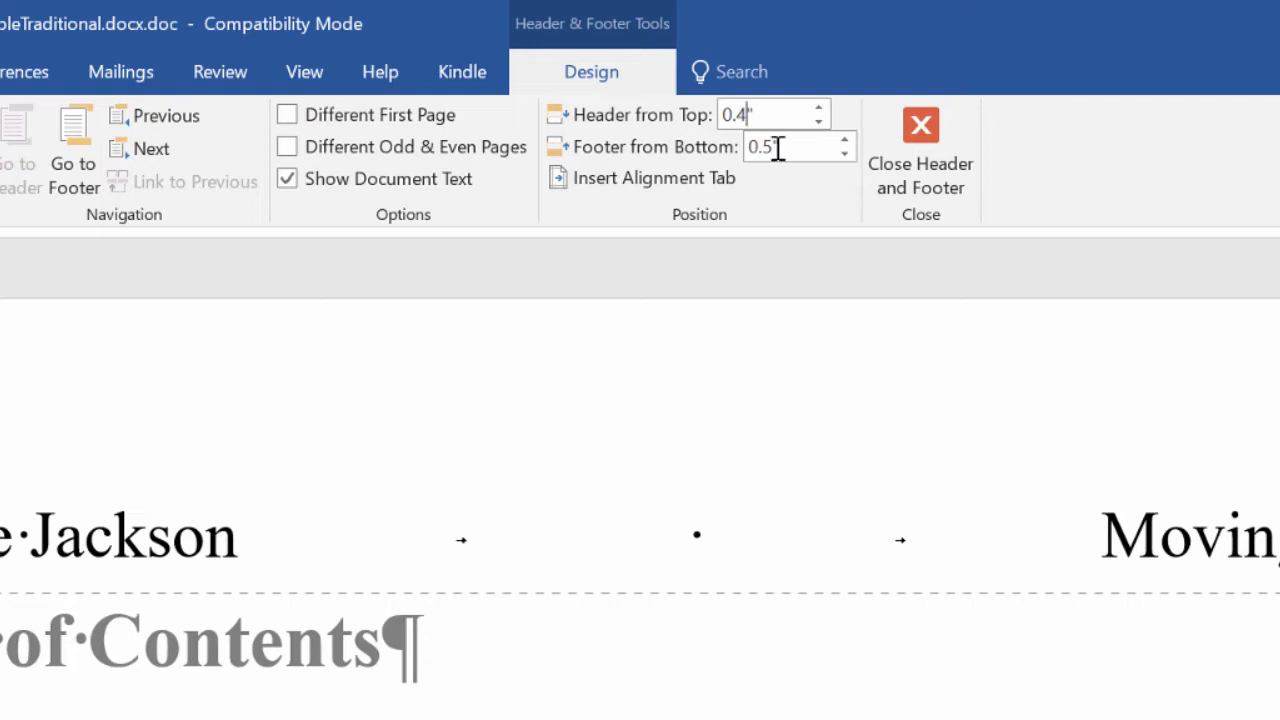
{"action": "left_click", "coordinate": [782, 145]}
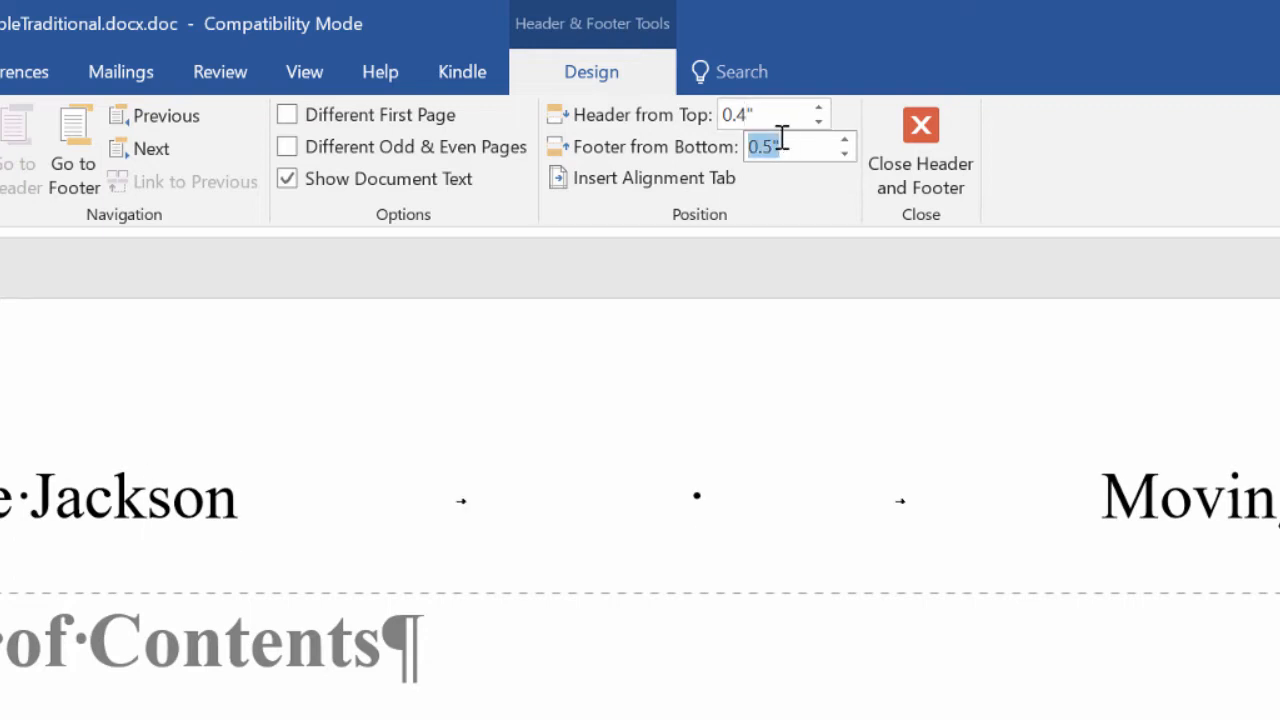
{"action": "left_click", "coordinate": [769, 146]}
{"action": "key", "text": "BackSpace"}
{"action": "type", "text": "4"}
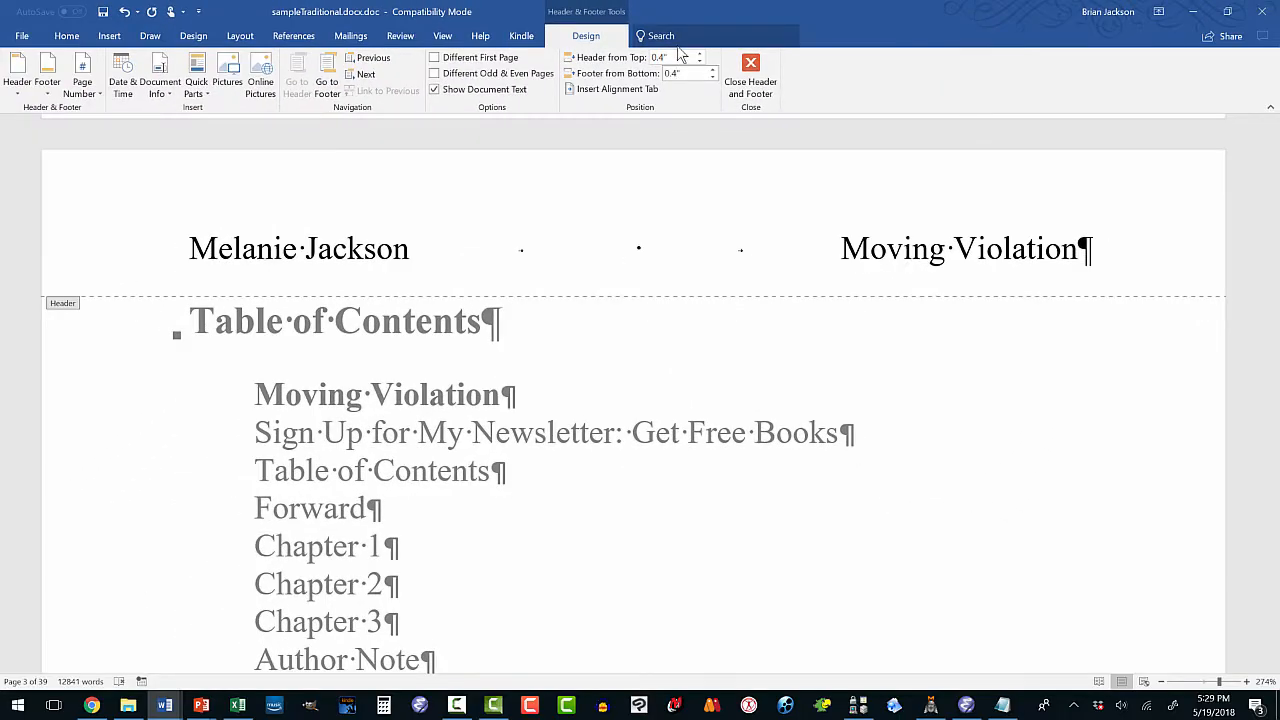
{"action": "left_click", "coordinate": [682, 57]}
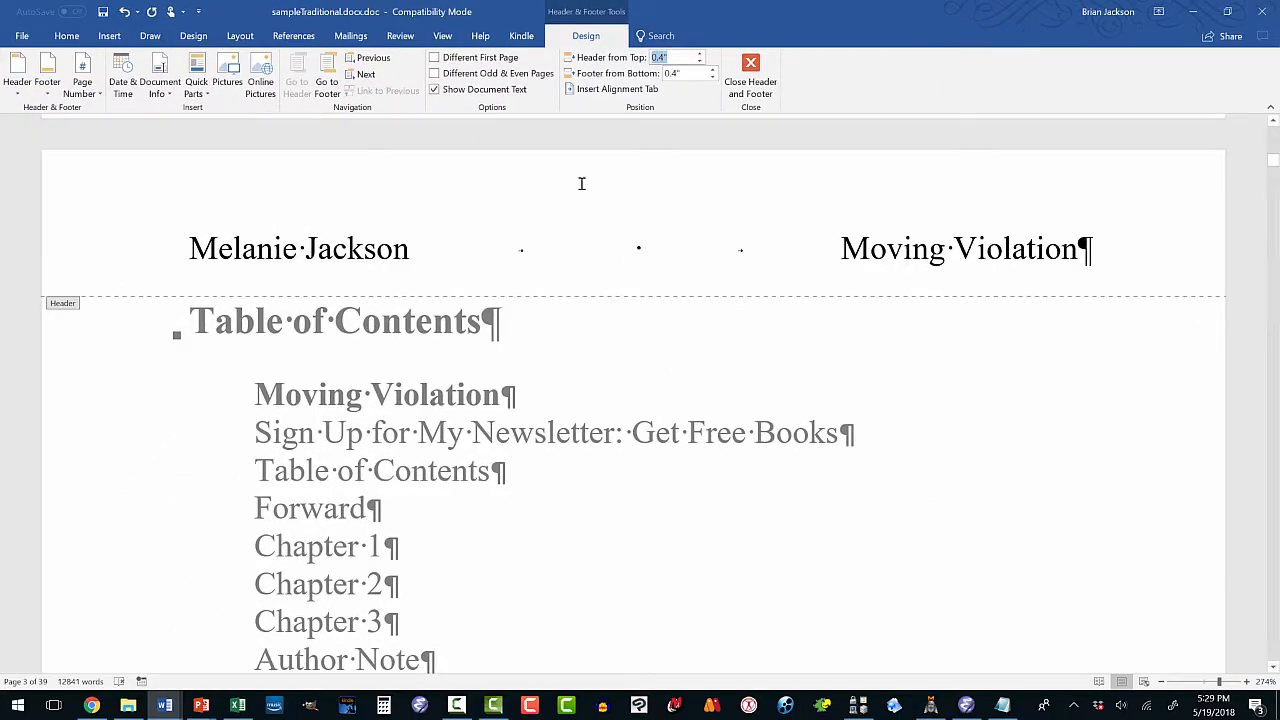
{"action": "left_click", "coordinate": [750, 66]}
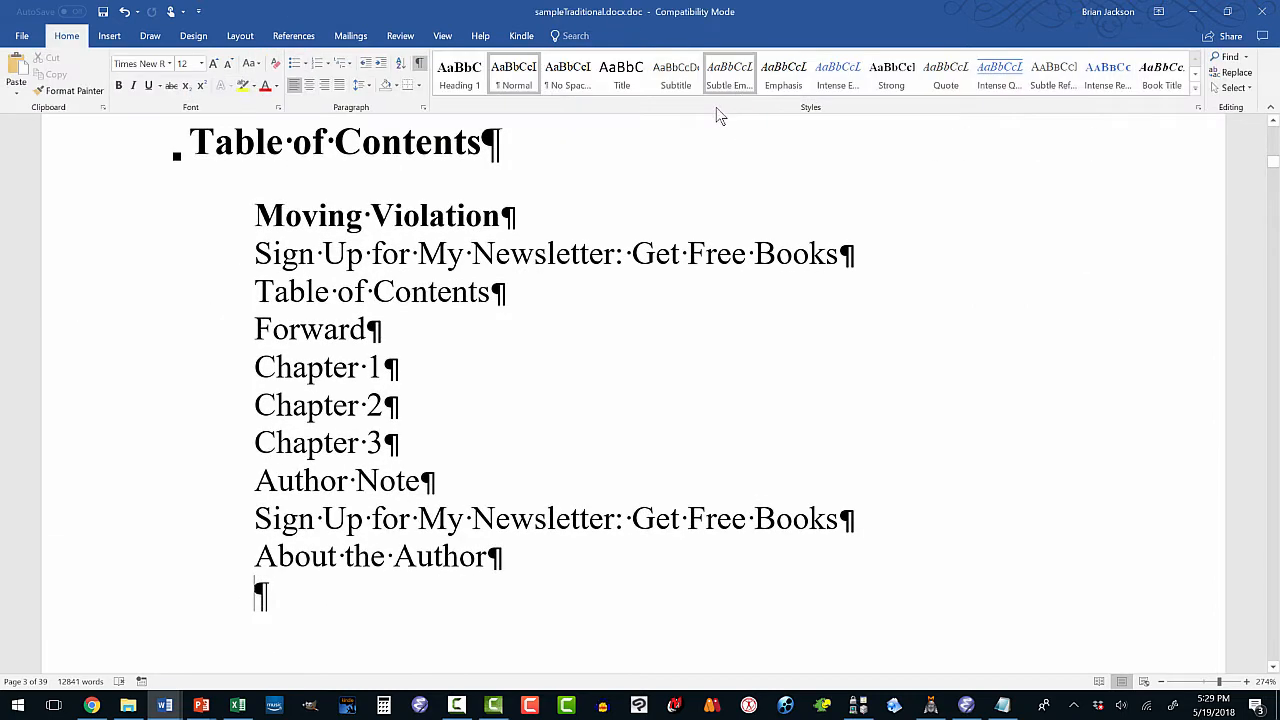
Insert Plain Number 2 page numbers centred at the bottom of every page.
{"action": "left_click", "coordinate": [116, 40]}
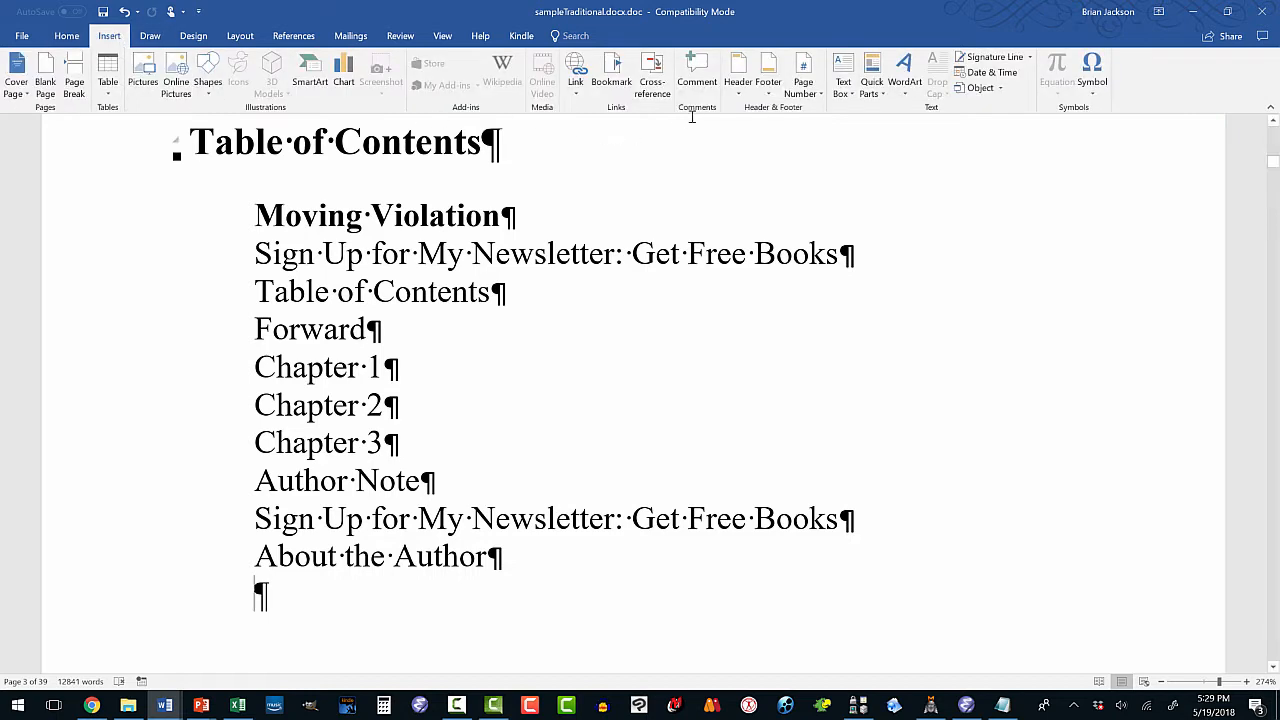
{"action": "left_click", "coordinate": [816, 93]}
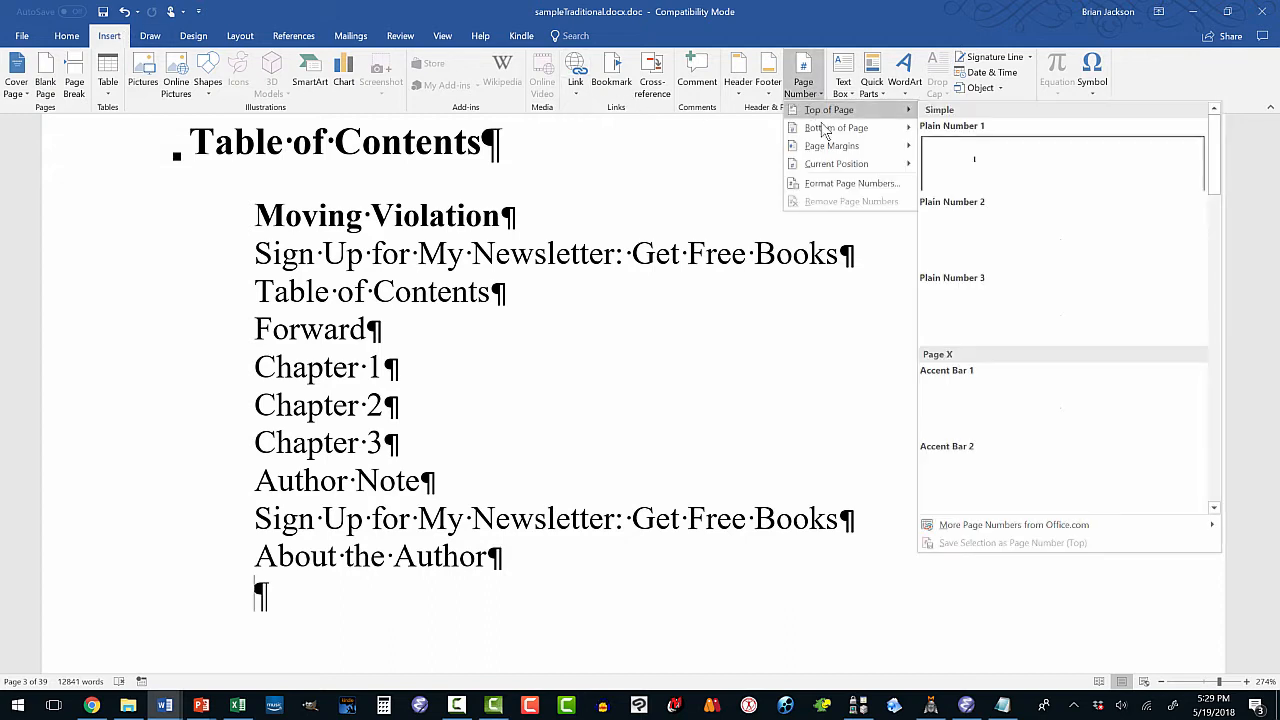
{"action": "mouse_move", "coordinate": [868, 131]}
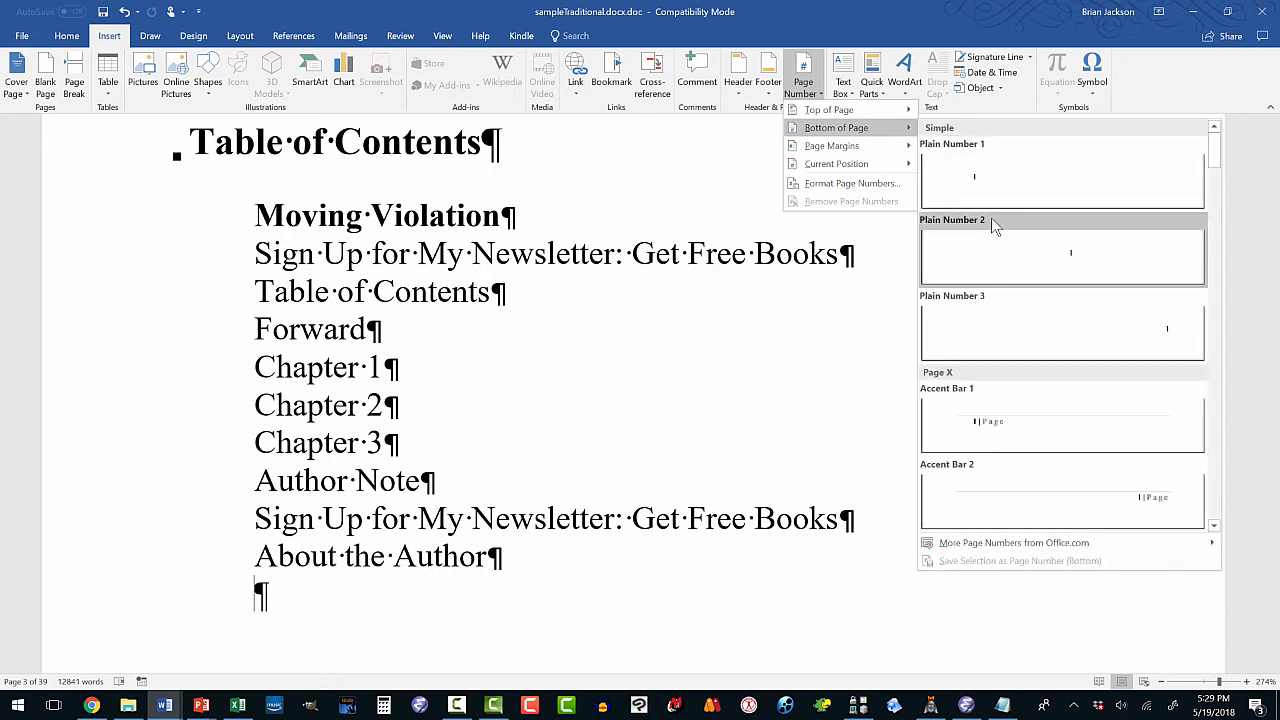
{"action": "left_click", "coordinate": [995, 246]}
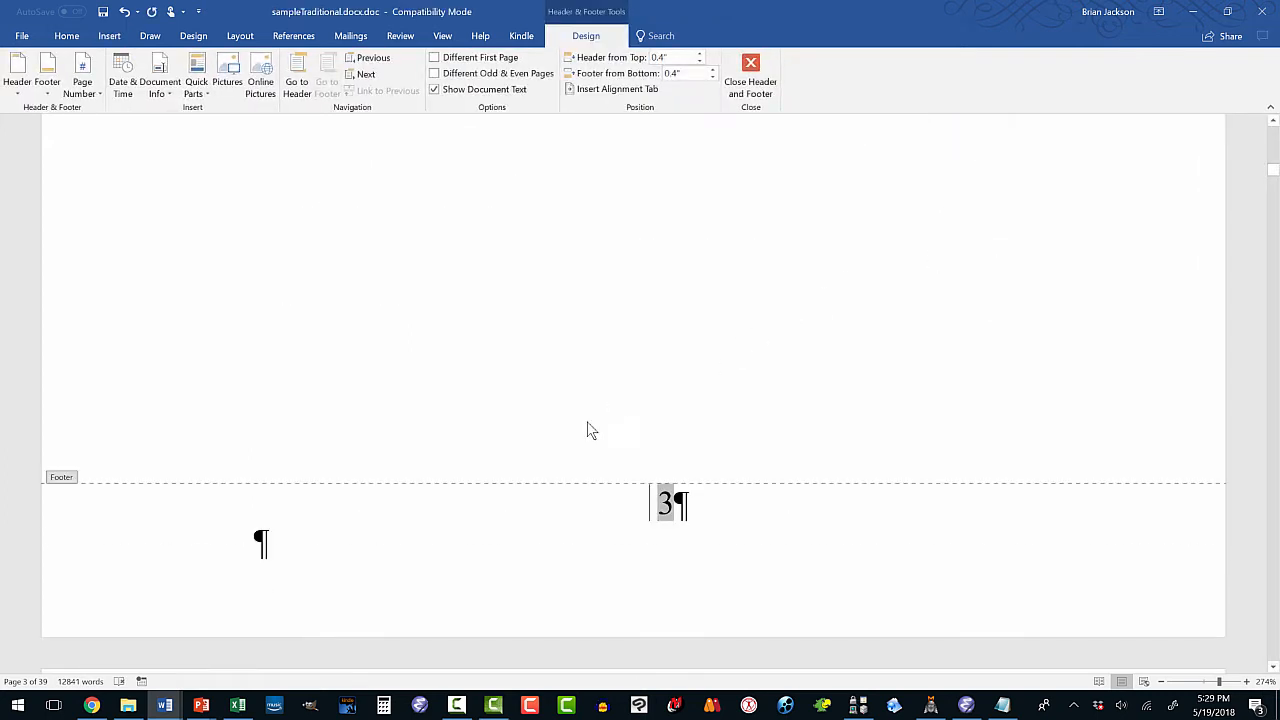
{"action": "scroll", "coordinate": [519, 497], "scroll_direction": "up", "scroll_amount": 5}
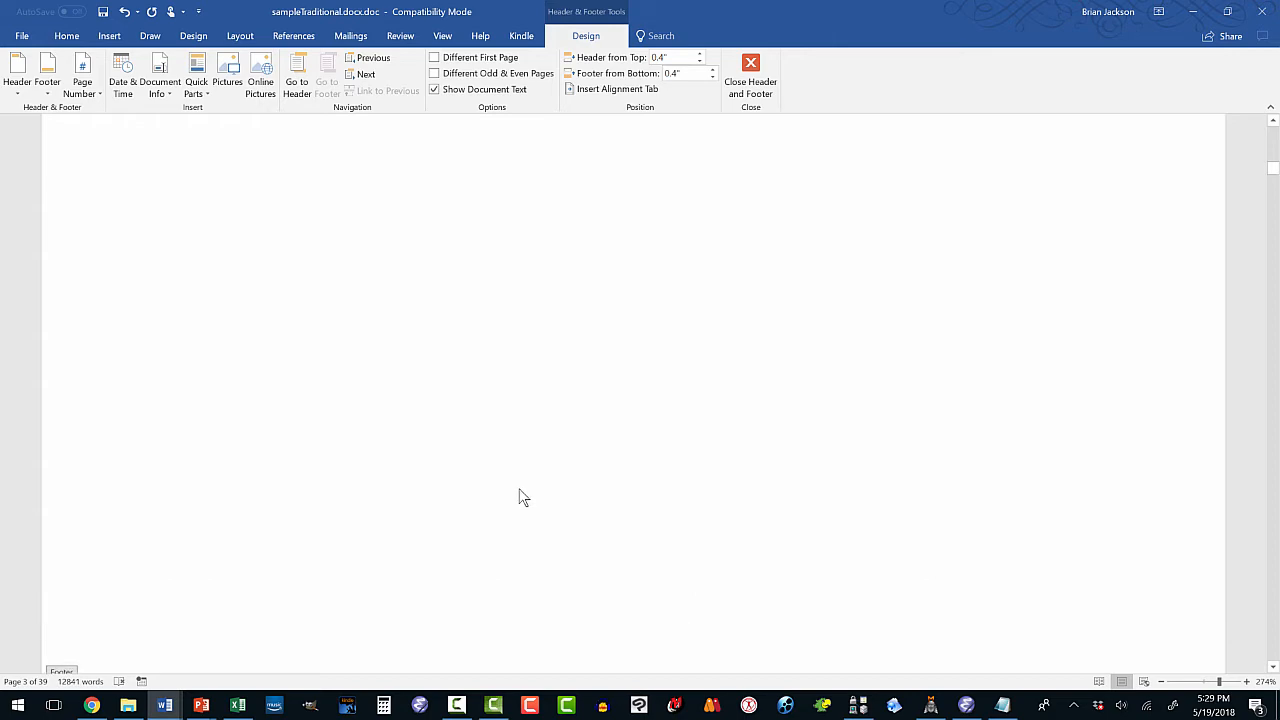
{"action": "scroll", "coordinate": [519, 497], "scroll_direction": "up", "scroll_amount": 8}
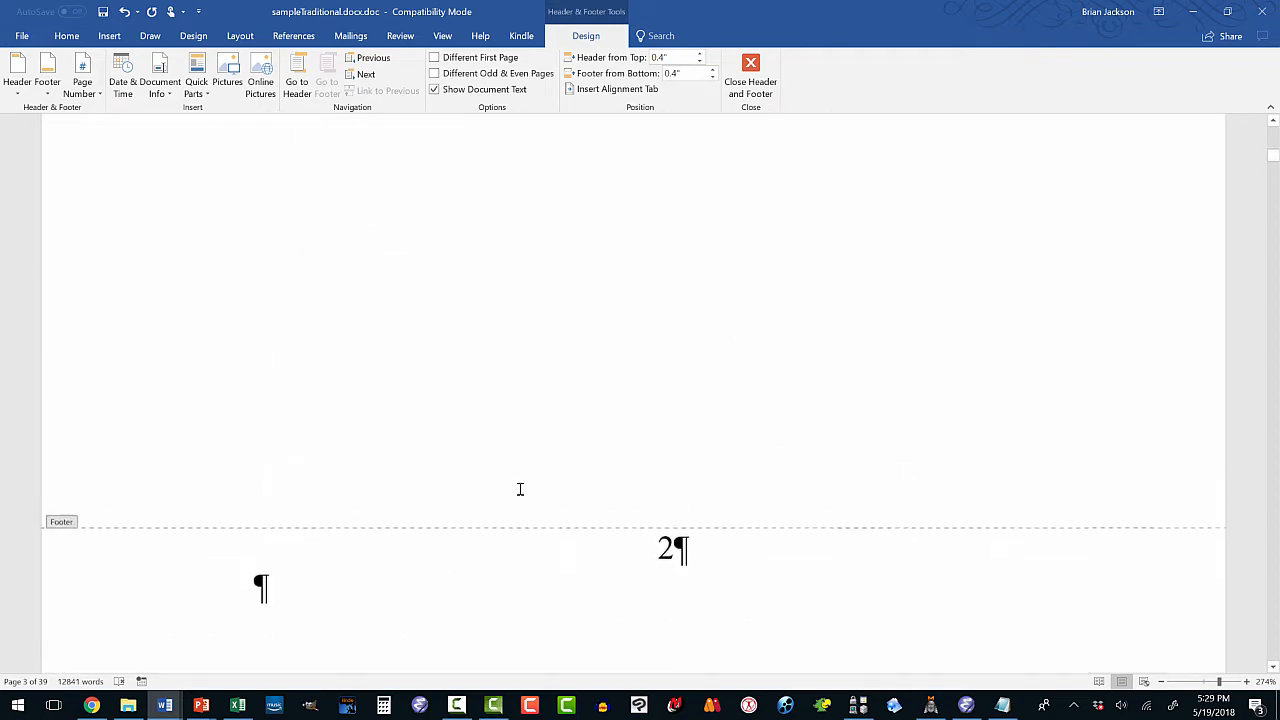
{"action": "scroll", "coordinate": [519, 497], "scroll_direction": "up", "scroll_amount": 10}
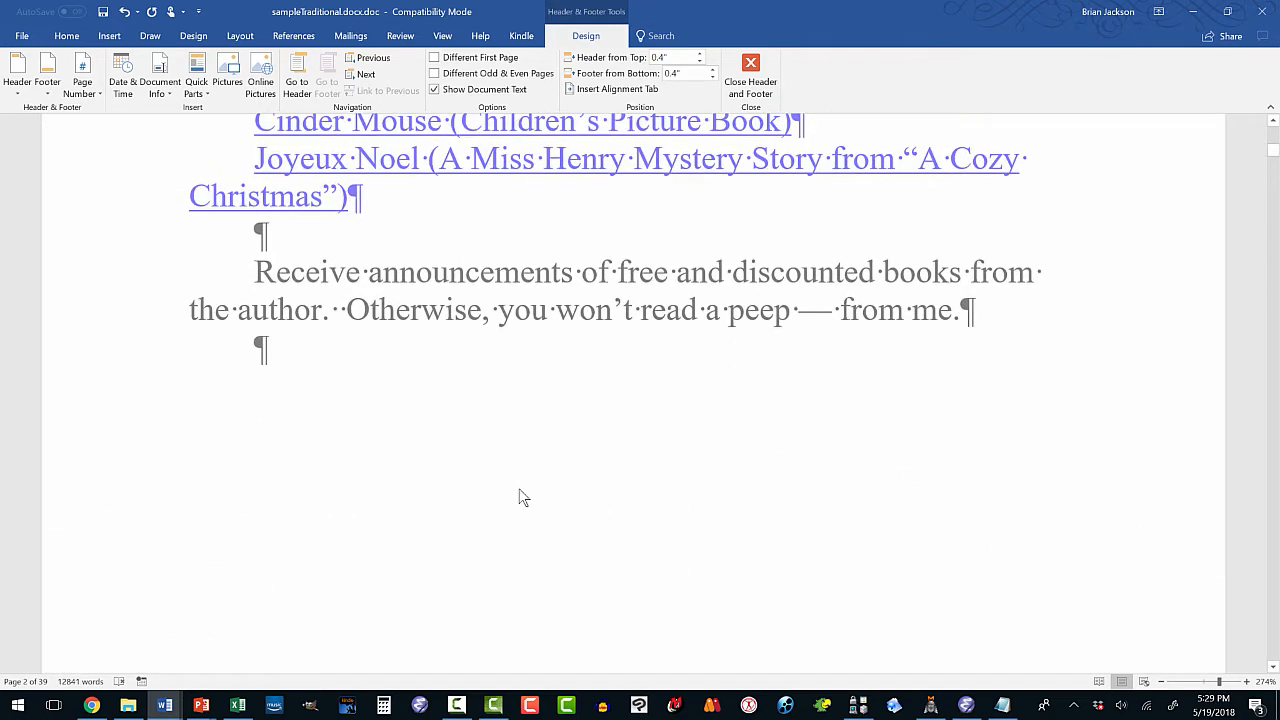
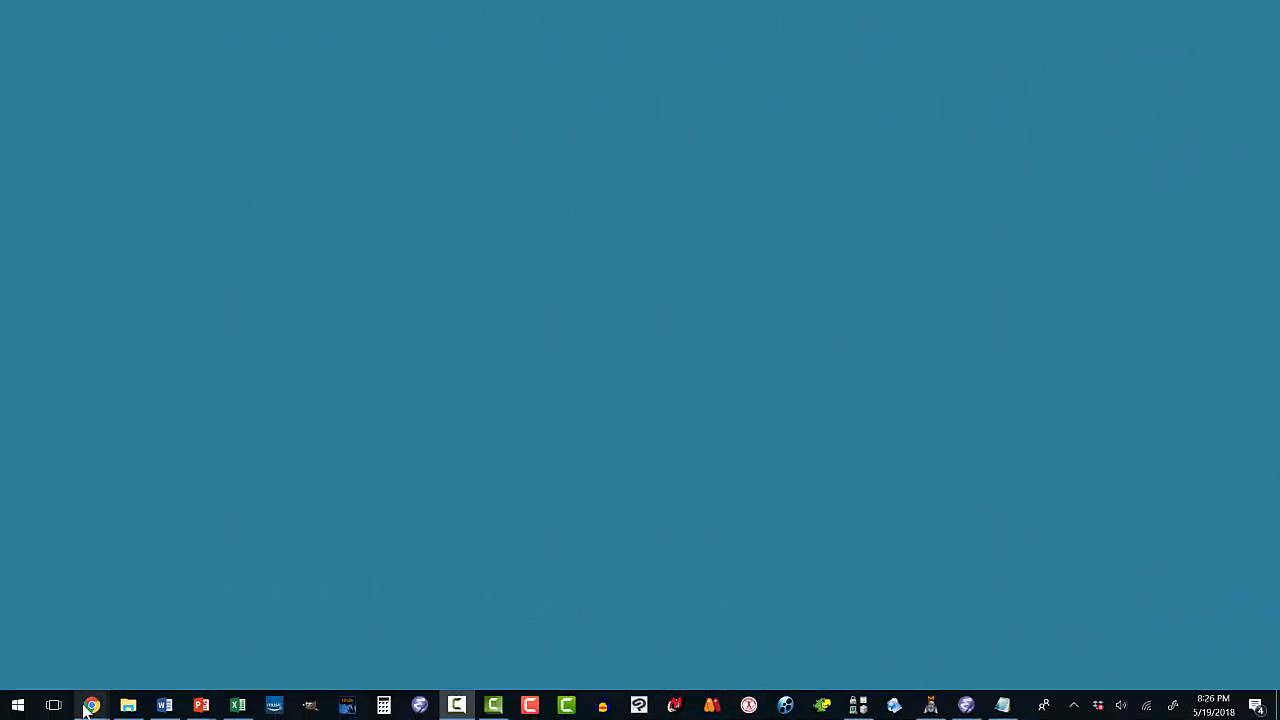
From KDP, open the content creation tools page and expand the Kindle Create Add-in for Microsoft Word (Beta) details.
{"action": "mouse_move", "coordinate": [91, 707]}
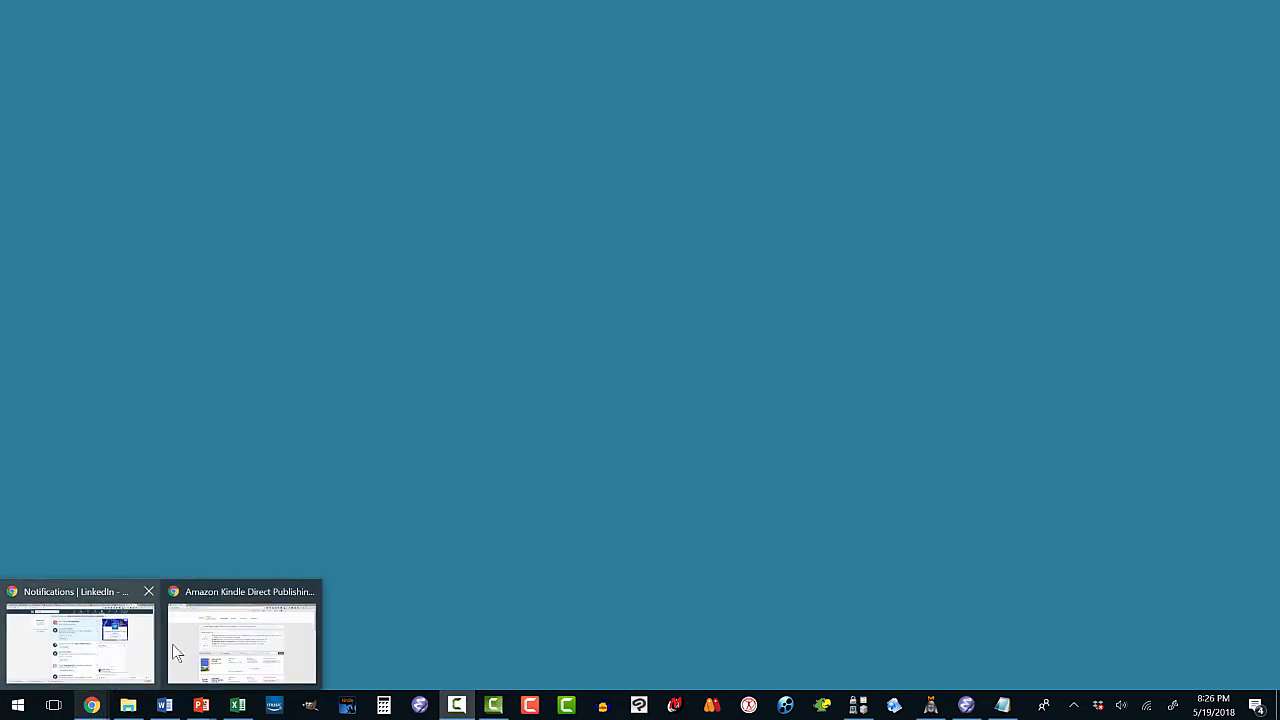
{"action": "left_click", "coordinate": [217, 627]}
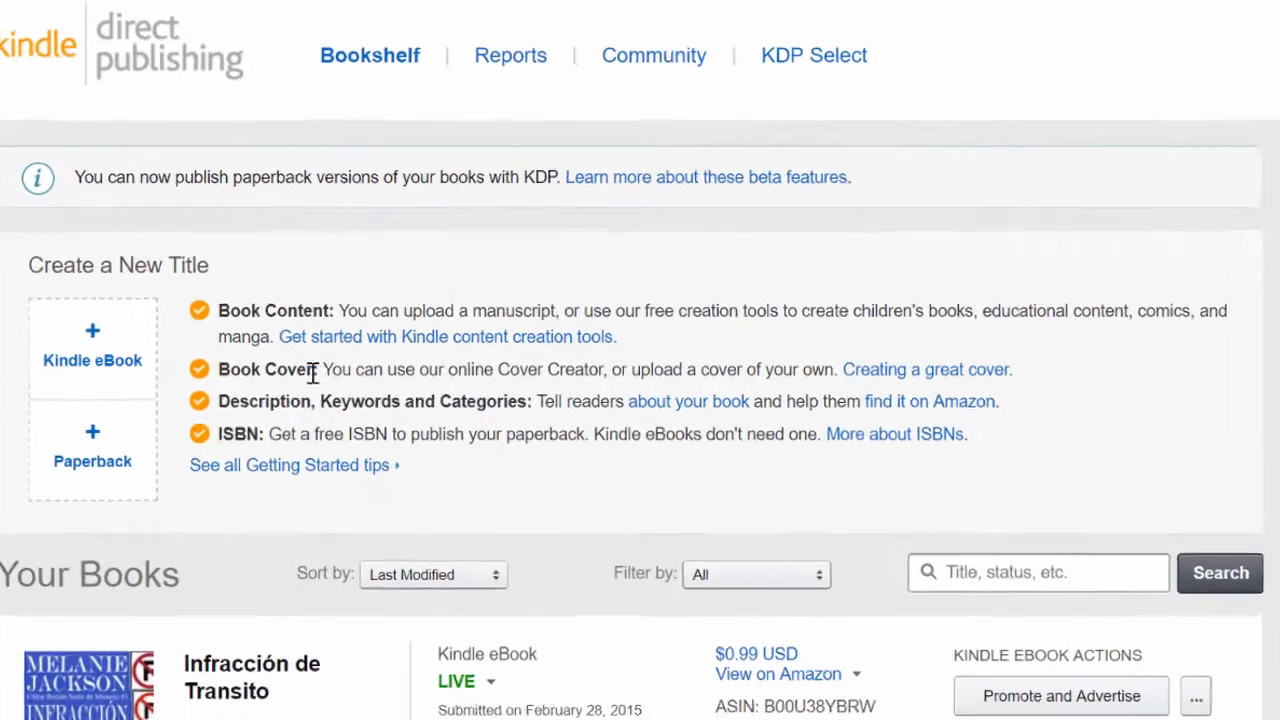
{"action": "left_click", "coordinate": [436, 342]}
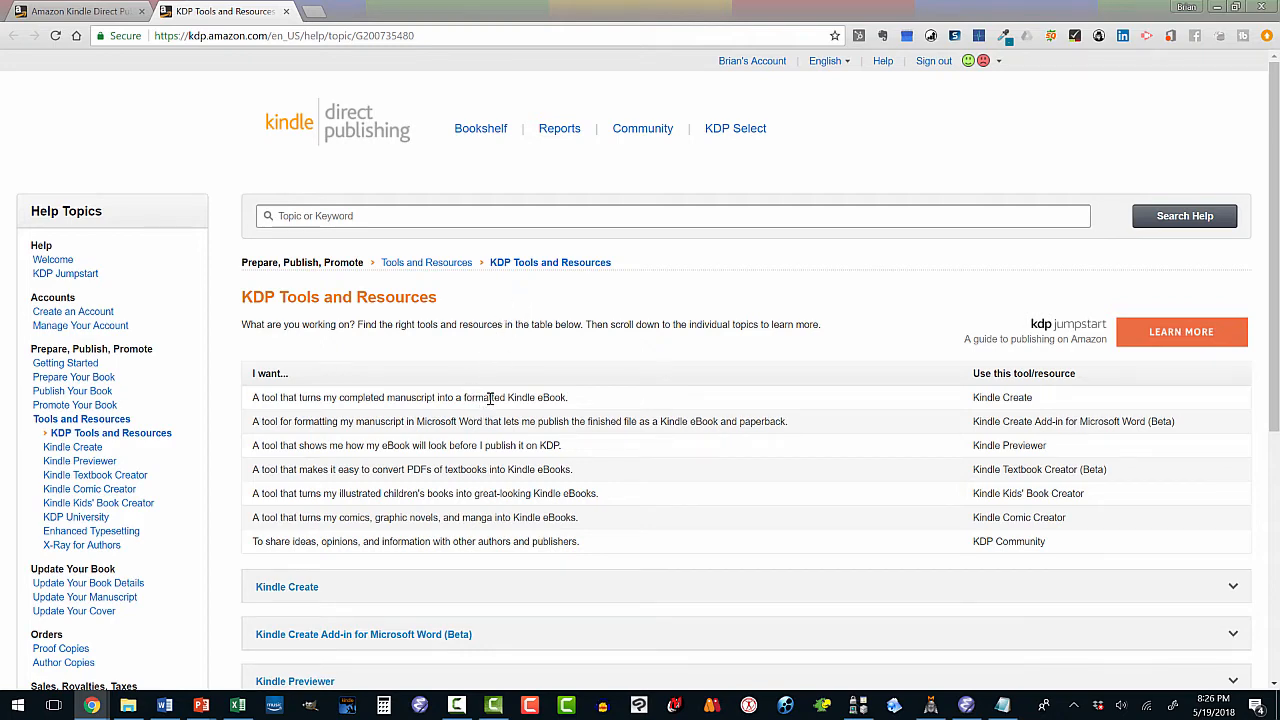
{"action": "scroll", "coordinate": [478, 397], "scroll_direction": "down", "scroll_amount": 2}
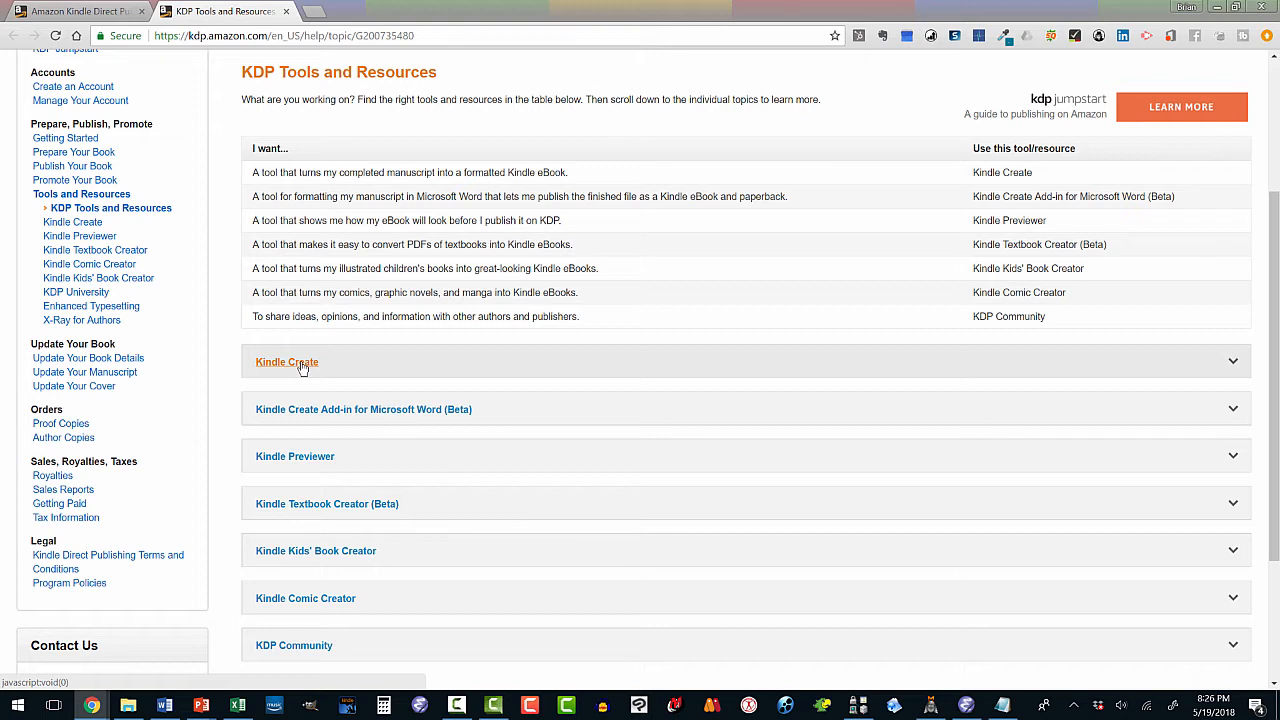
{"action": "left_click", "coordinate": [311, 414]}
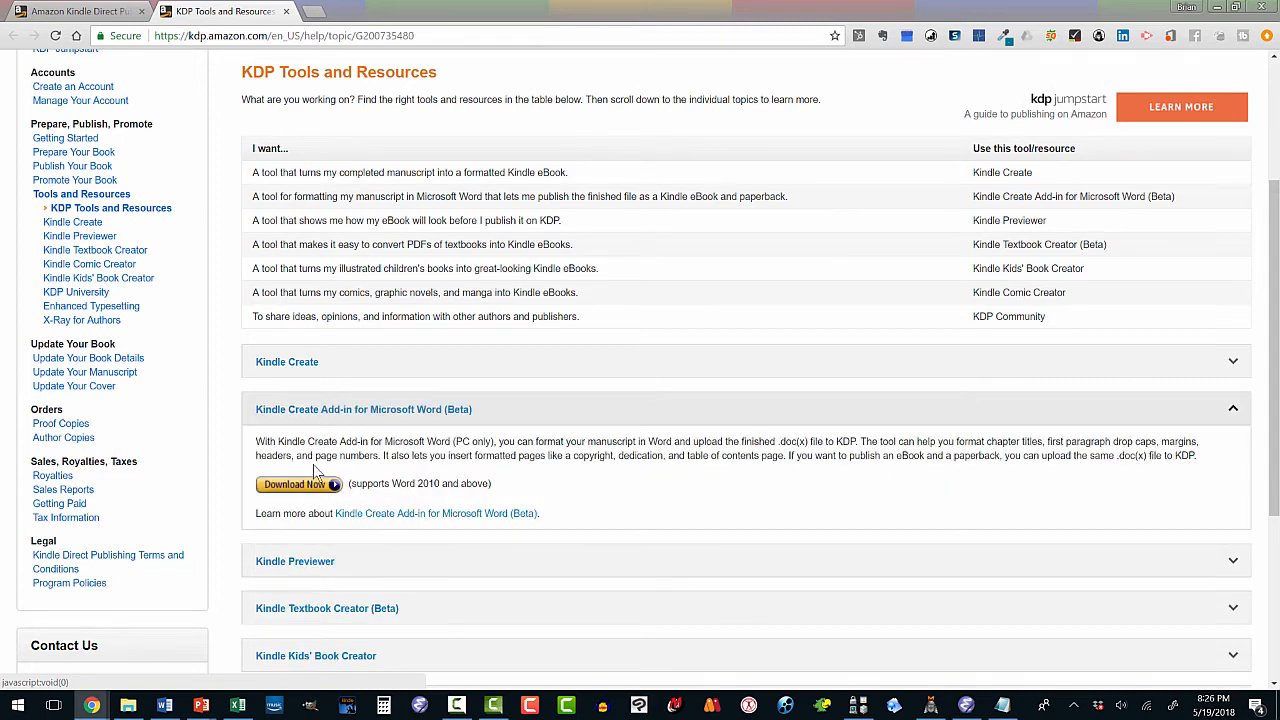
{"action": "scroll", "coordinate": [316, 400], "scroll_direction": "down", "scroll_amount": 3}
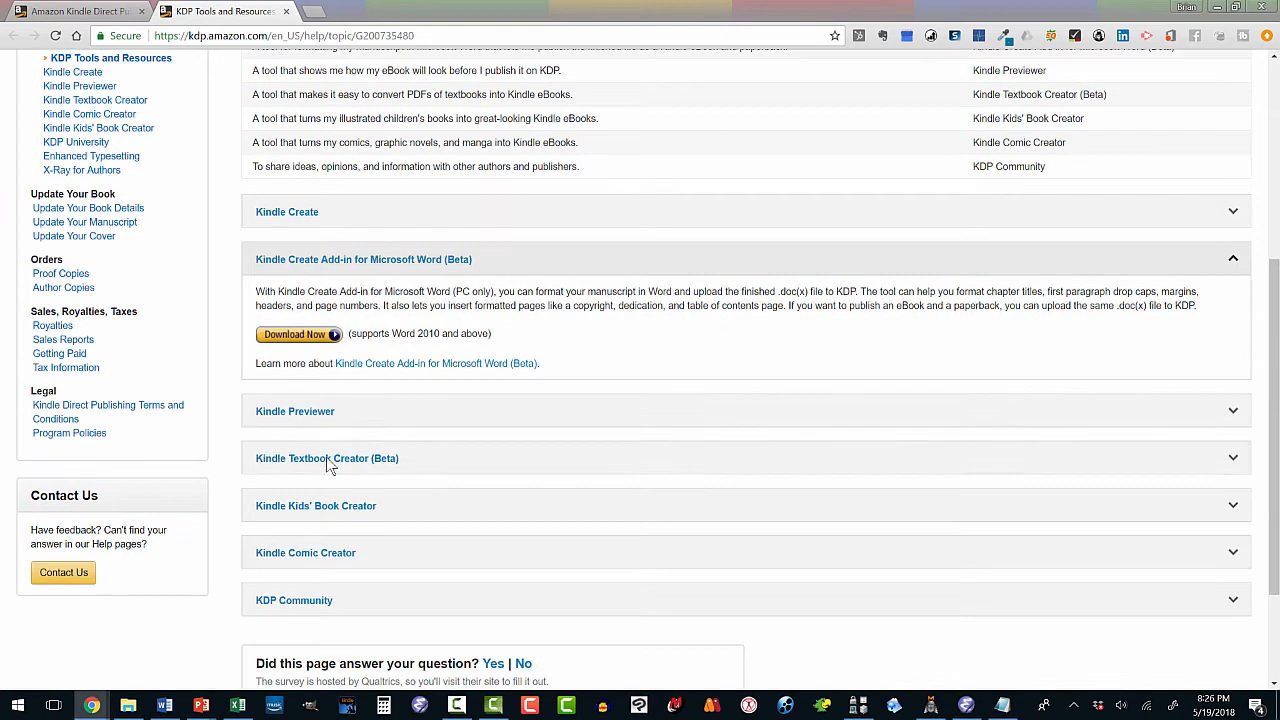
Save the Kindle Create add-in installer to Downloads, replacing the existing copy, and open its download menu.
{"action": "left_click", "coordinate": [320, 336]}
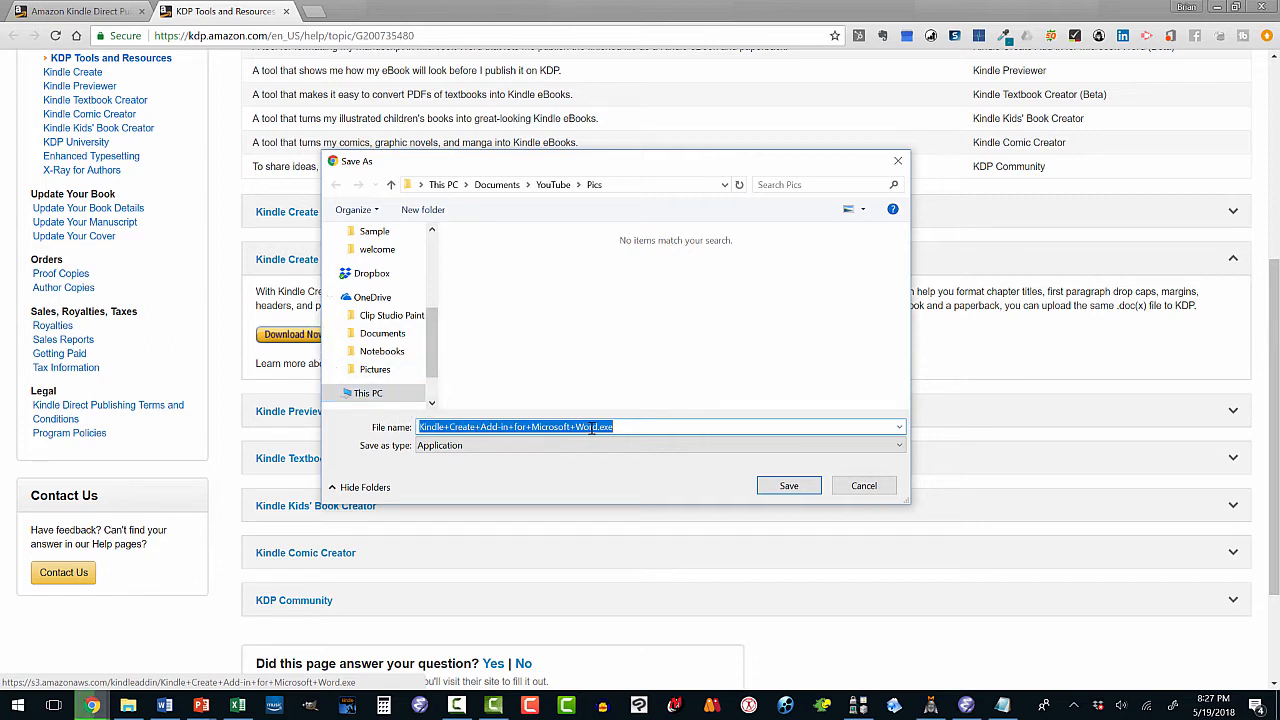
{"action": "left_click_drag", "start_coordinate": [433, 335], "coordinate": [436, 247]}
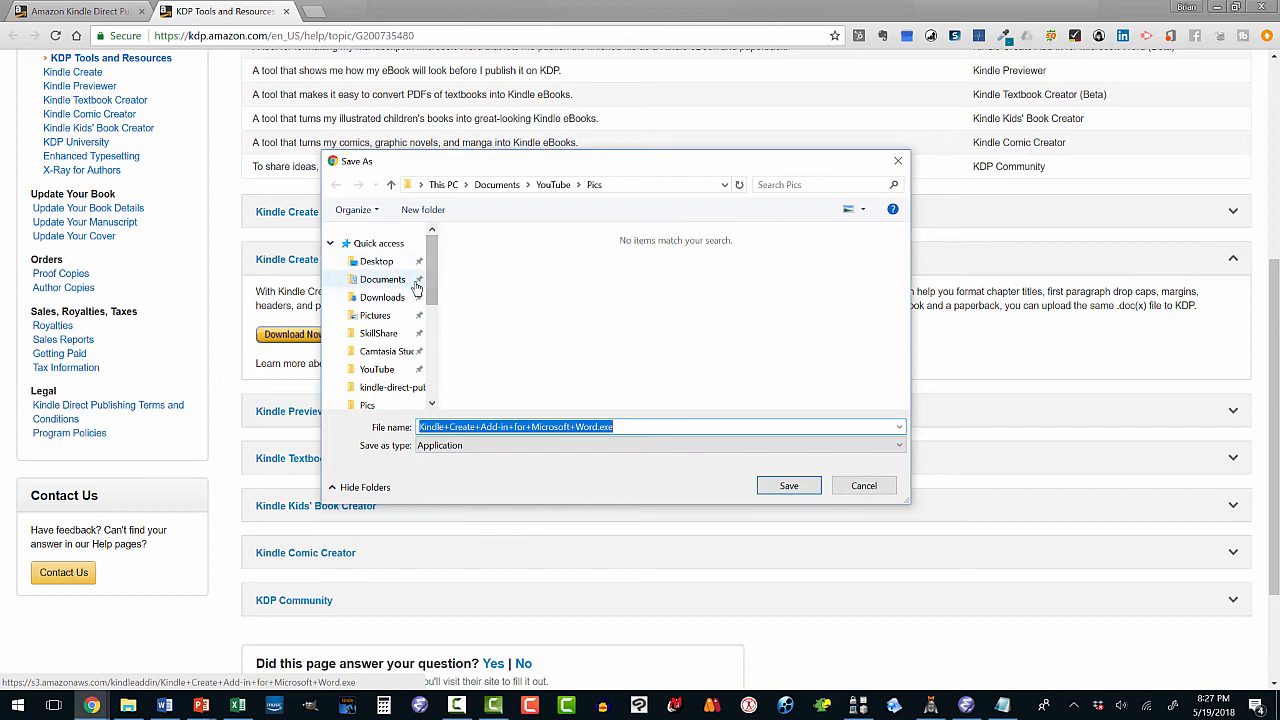
{"action": "left_click", "coordinate": [390, 299]}
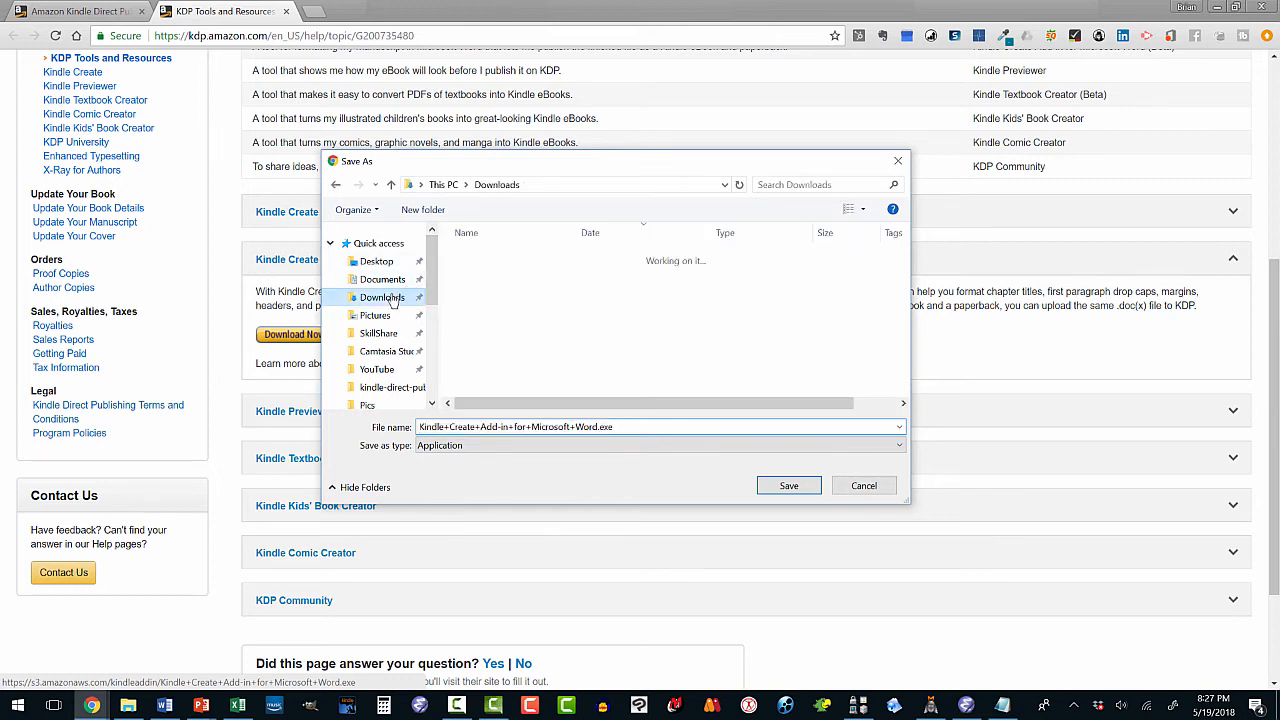
{"action": "left_click", "coordinate": [762, 485]}
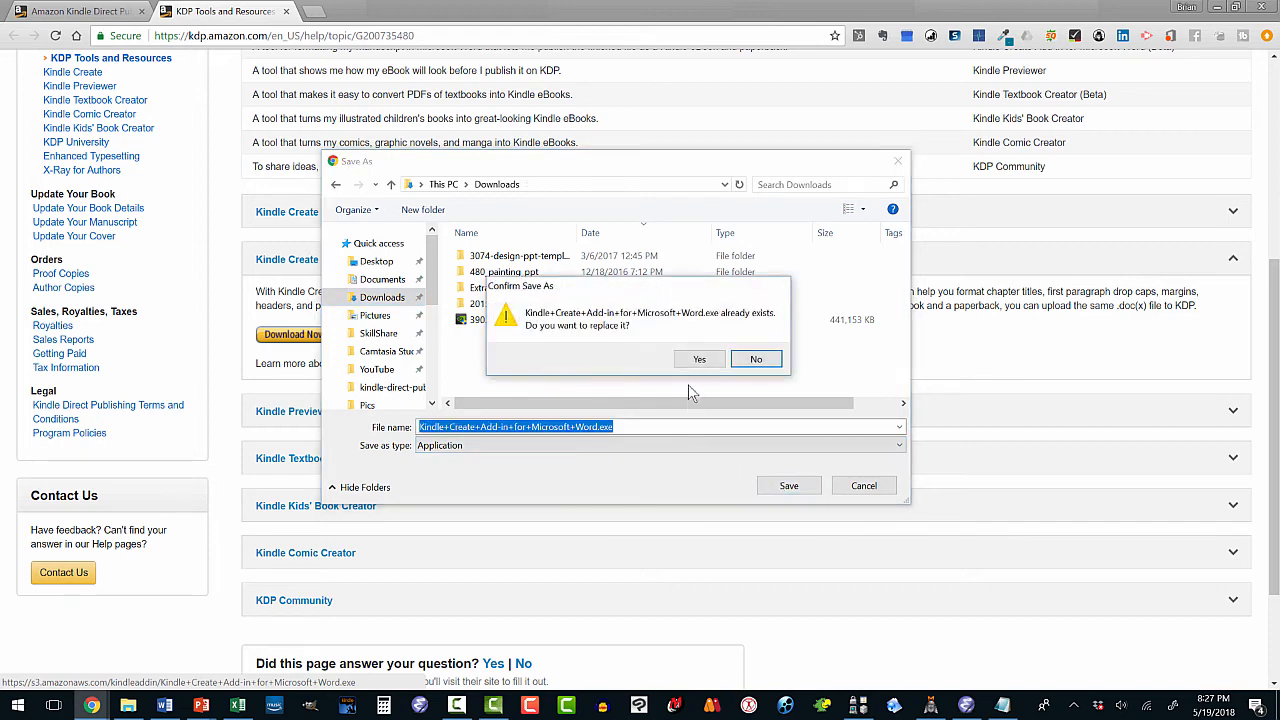
{"action": "left_click", "coordinate": [695, 360]}
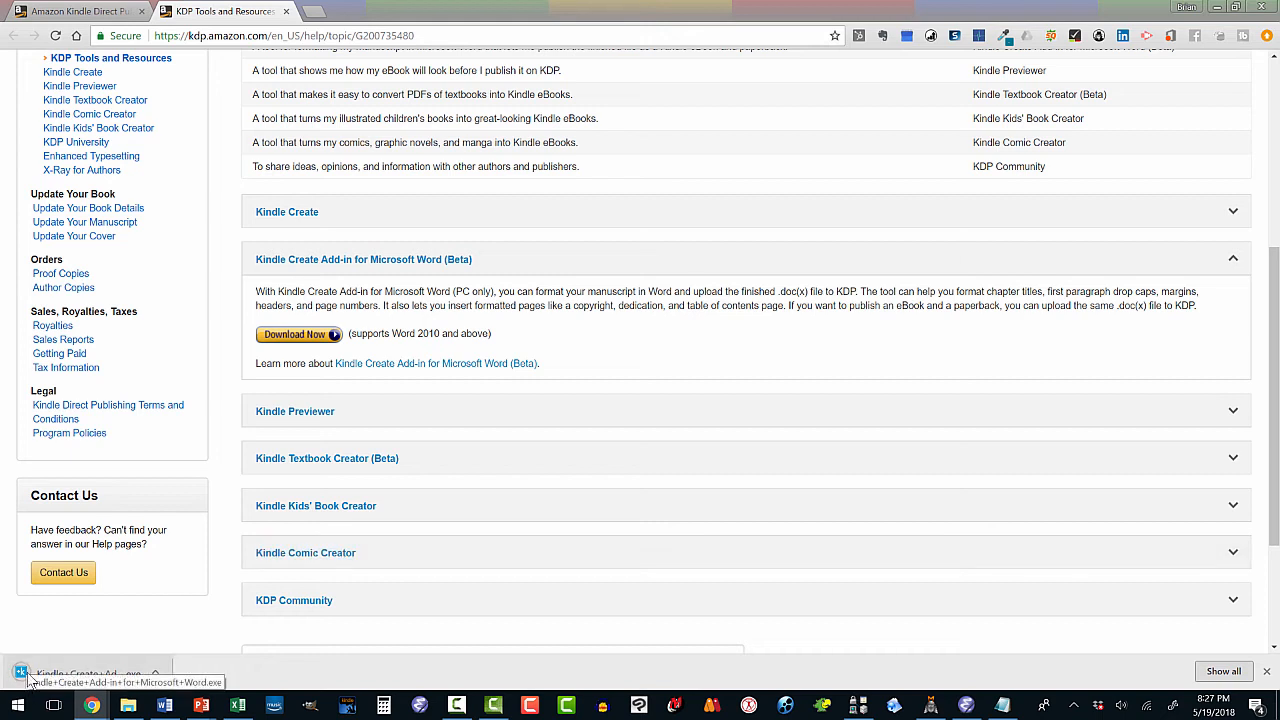
{"action": "left_click", "coordinate": [156, 674]}
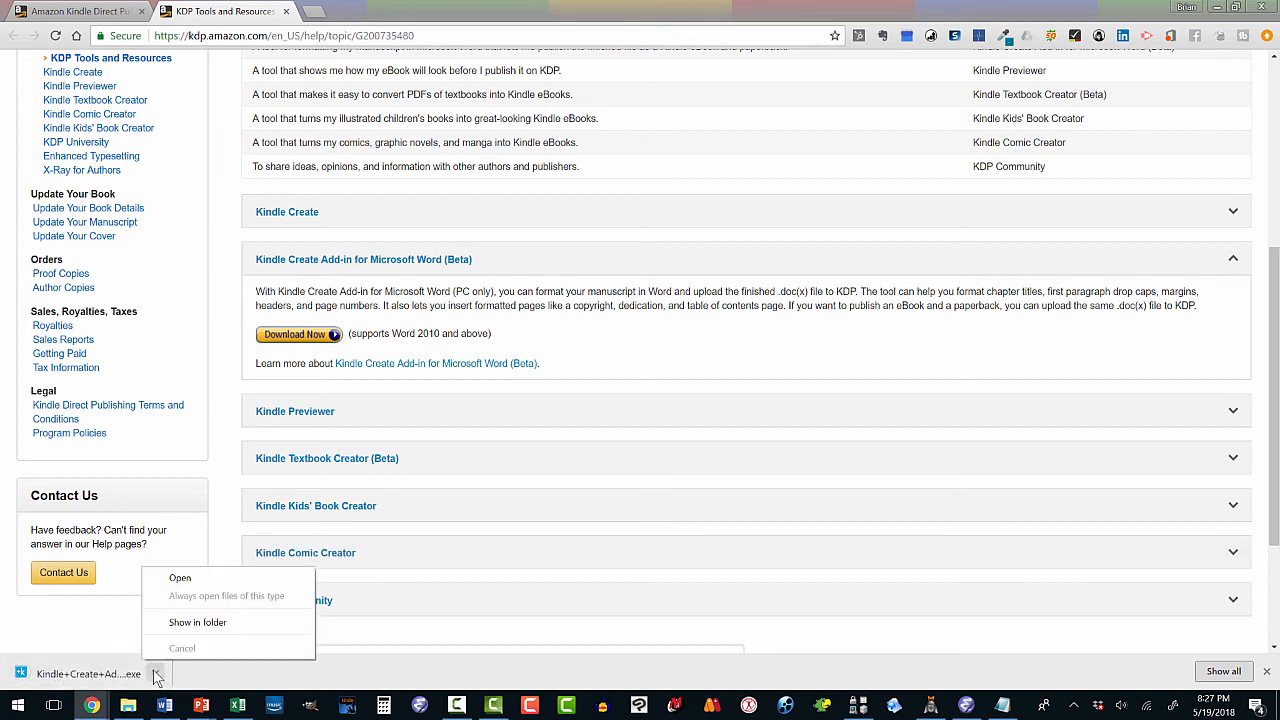
Run the add-in installer, accept the licence, and install to the default folder.
{"action": "left_click", "coordinate": [180, 579]}
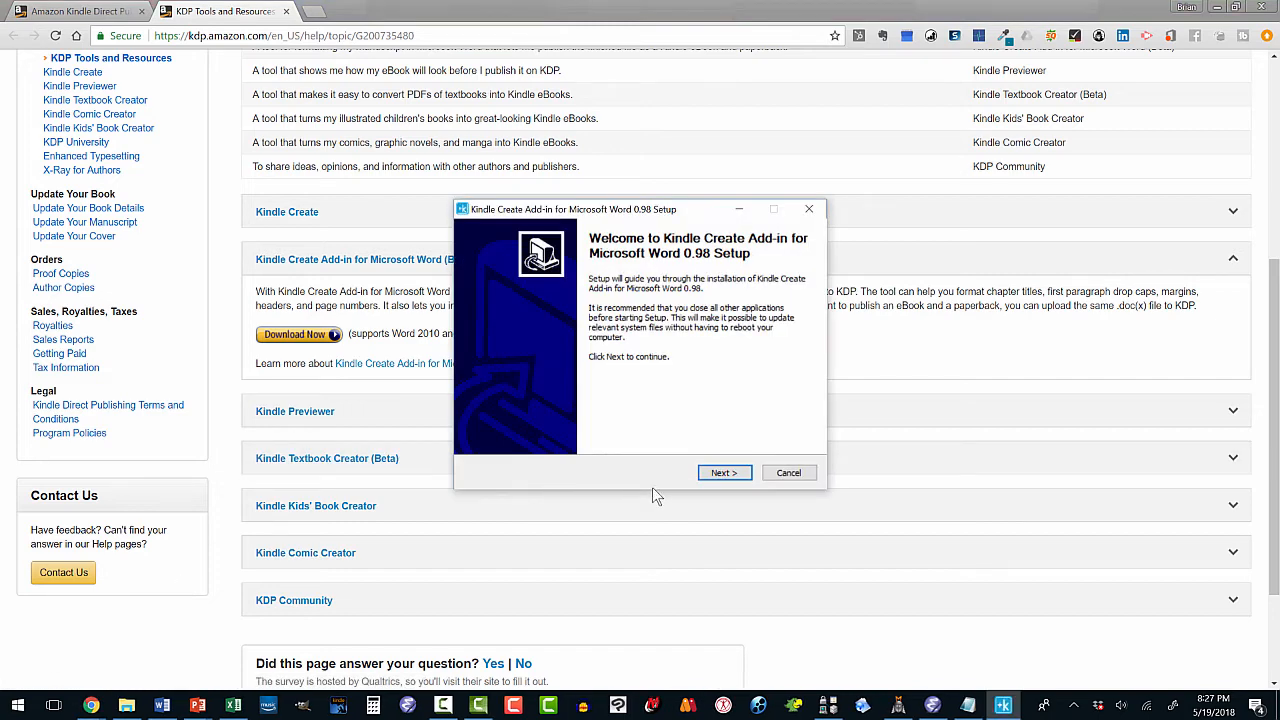
{"action": "left_click", "coordinate": [713, 476]}
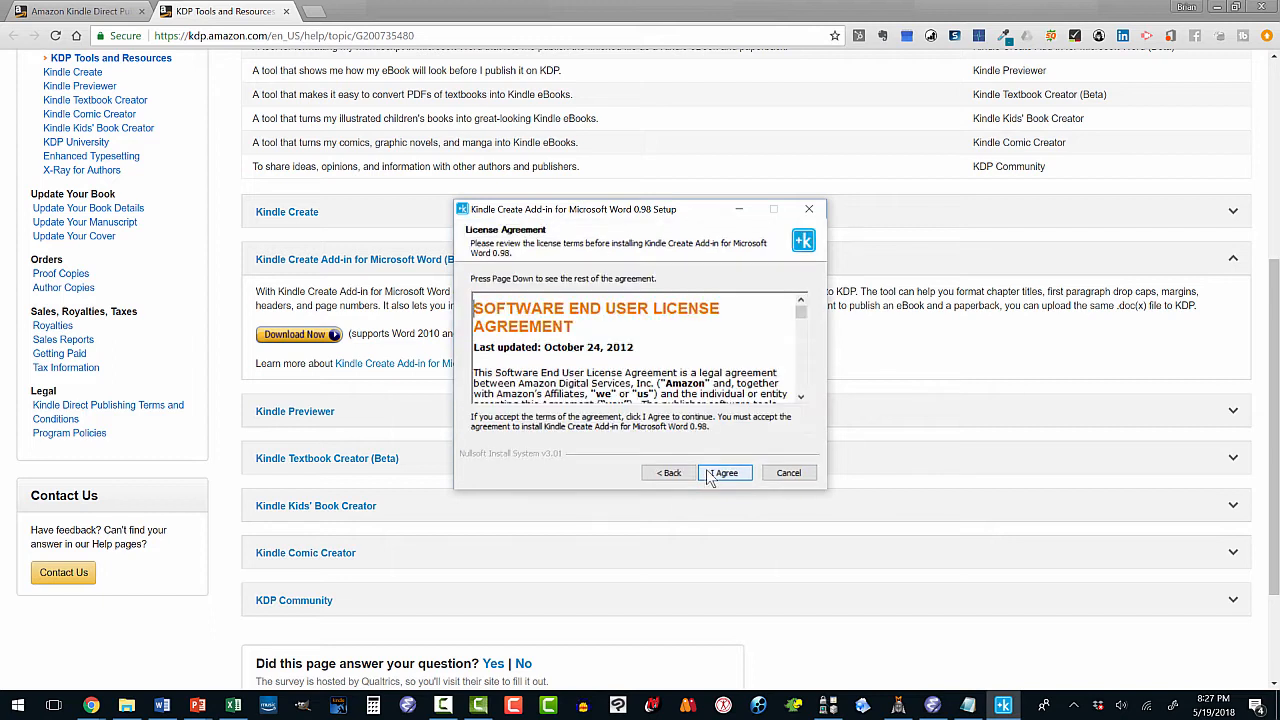
{"action": "left_click", "coordinate": [712, 476]}
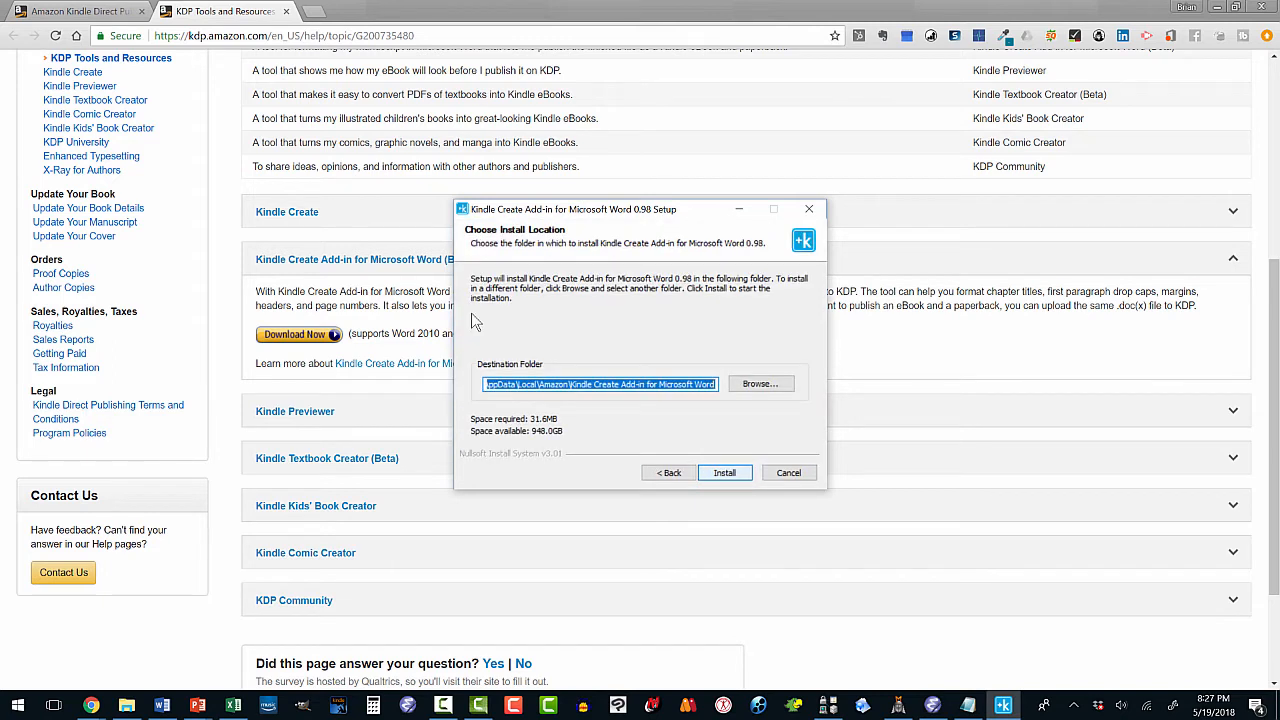
{"action": "left_click", "coordinate": [716, 474]}
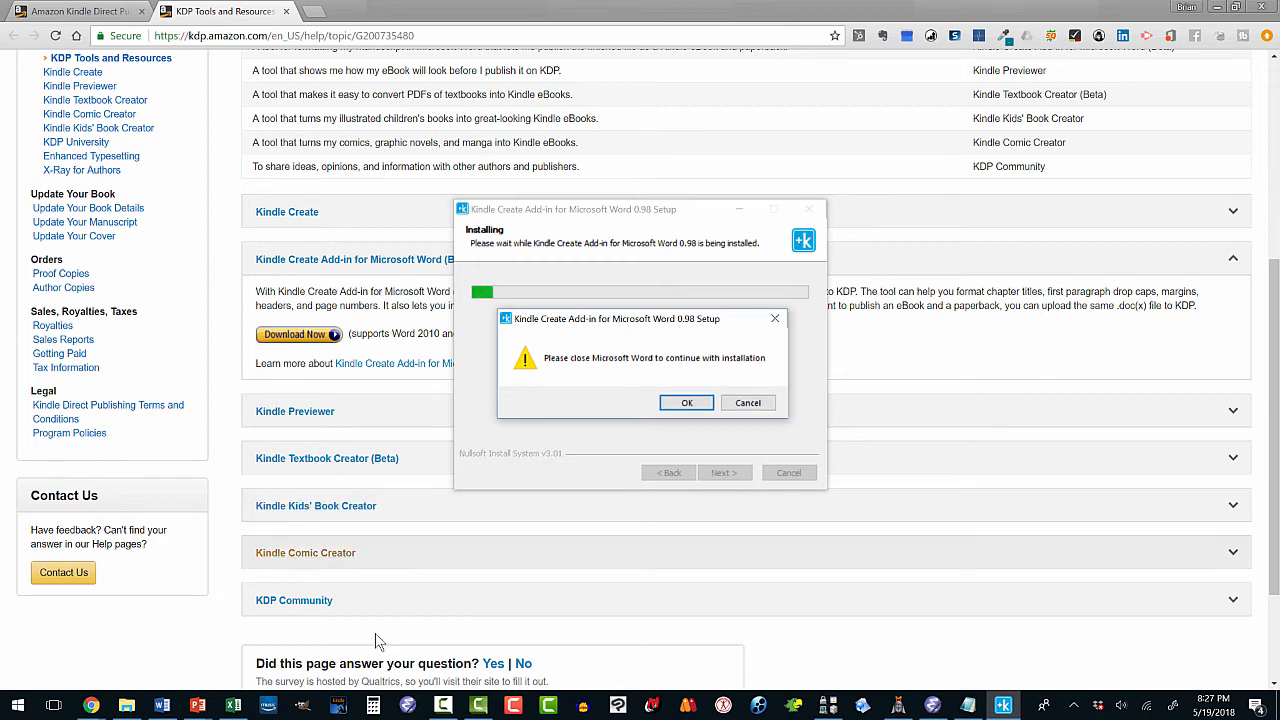
Save and close the Word document, dismiss the already-installed failure, and restart Word.
{"action": "left_click", "coordinate": [163, 706]}
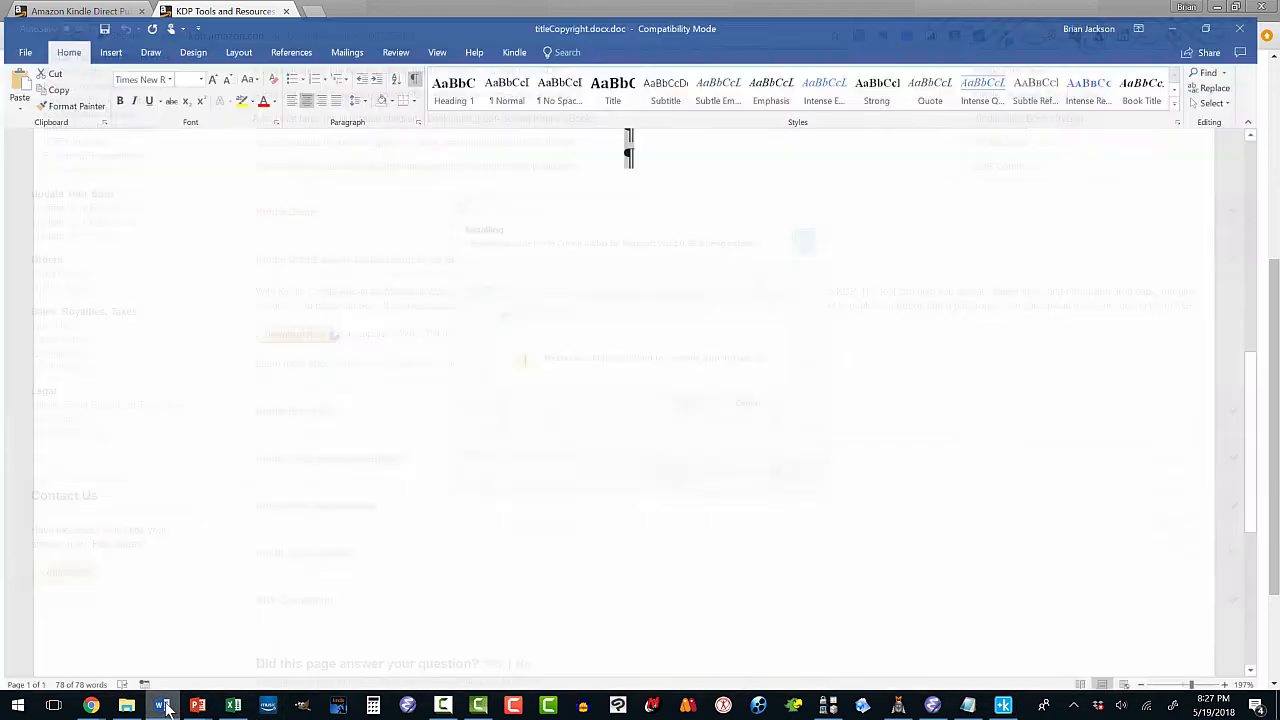
{"action": "left_click", "coordinate": [1264, 12]}
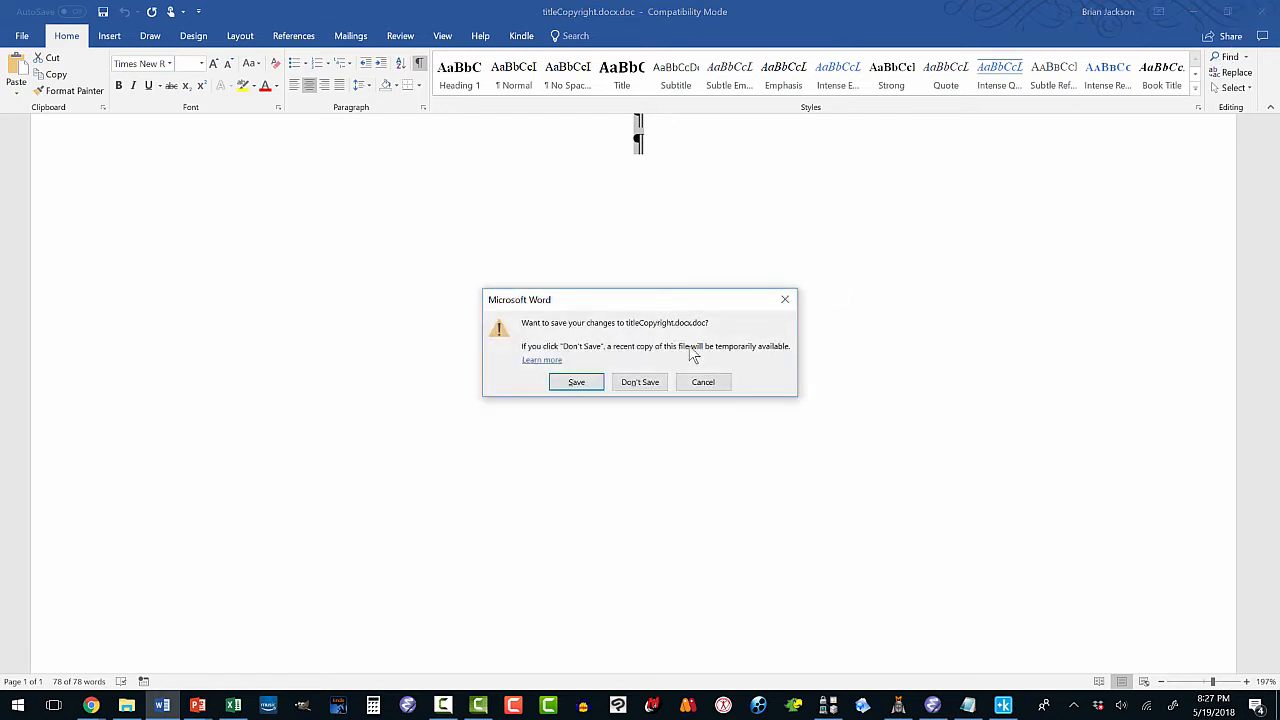
{"action": "left_click", "coordinate": [588, 382]}
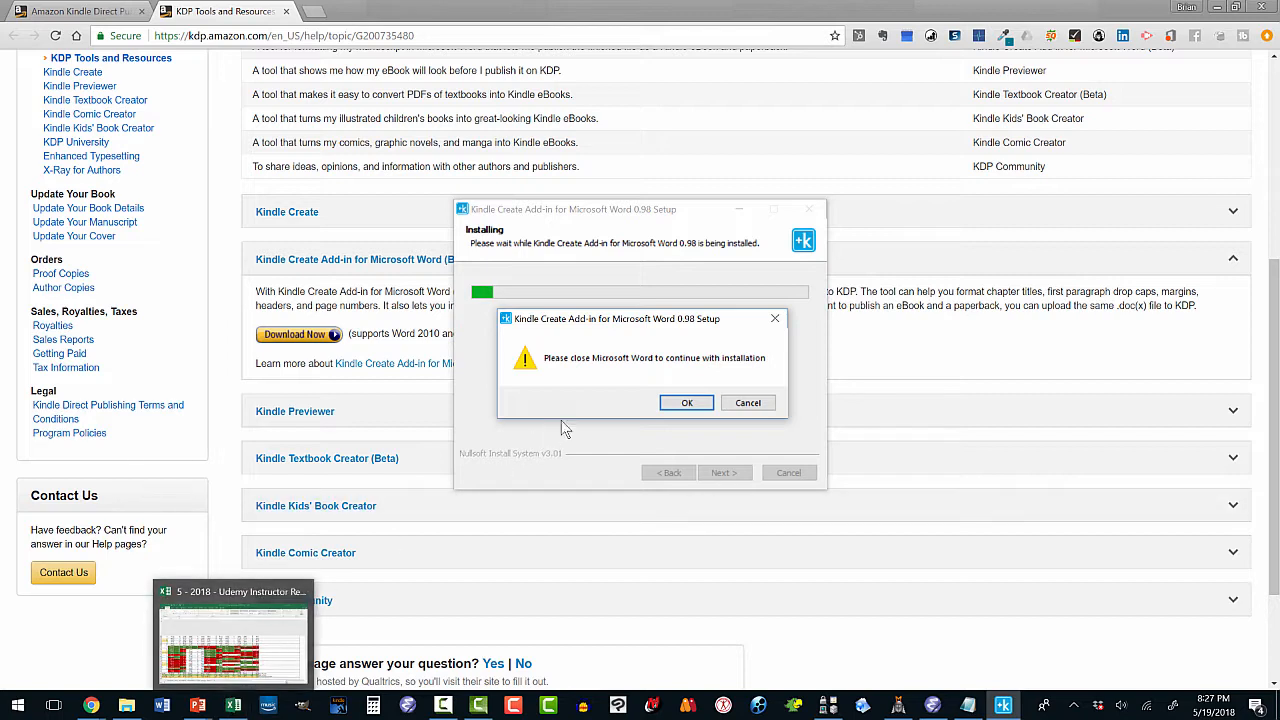
{"action": "left_click", "coordinate": [687, 403]}
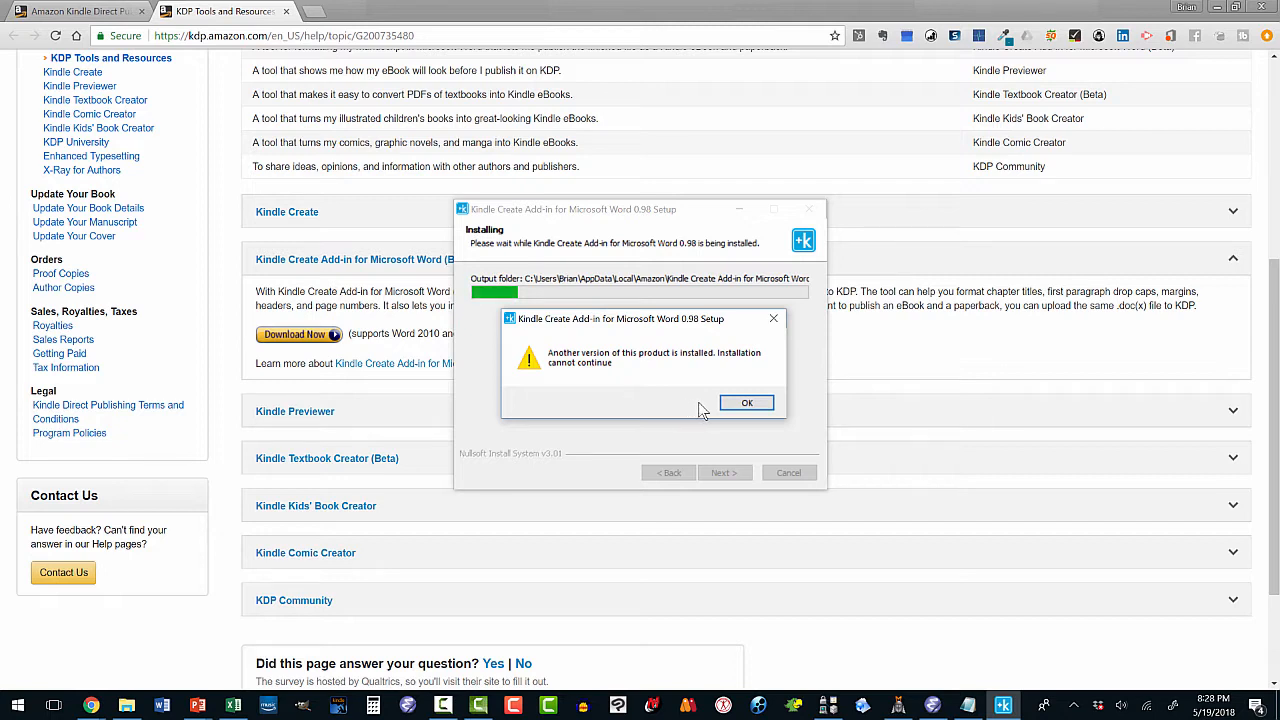
{"action": "left_click", "coordinate": [737, 404]}
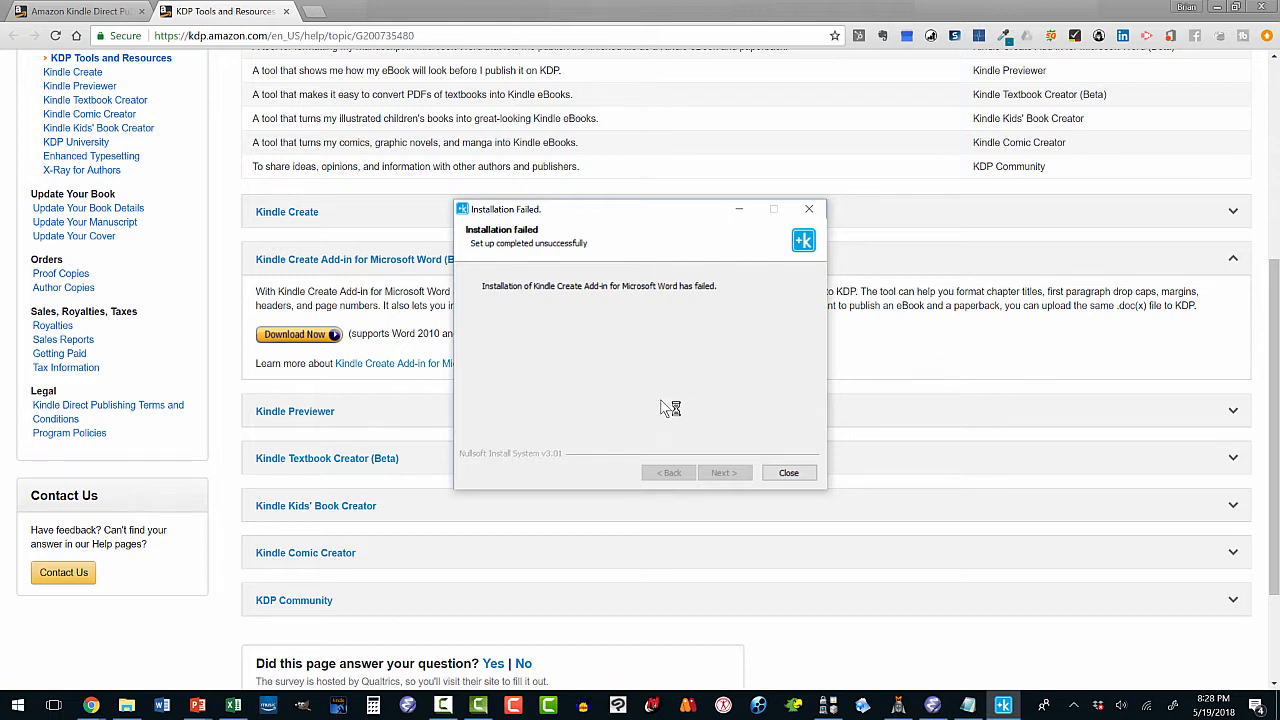
{"action": "left_click", "coordinate": [789, 474]}
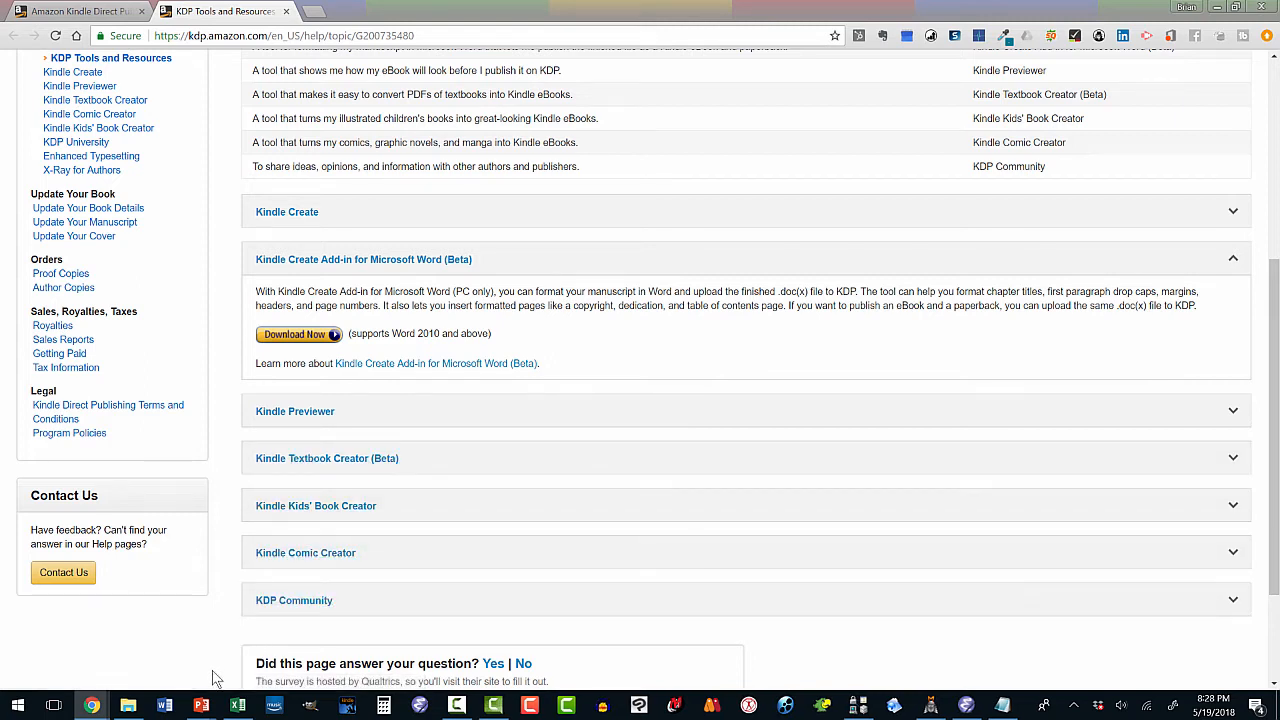
{"action": "left_click", "coordinate": [166, 706]}
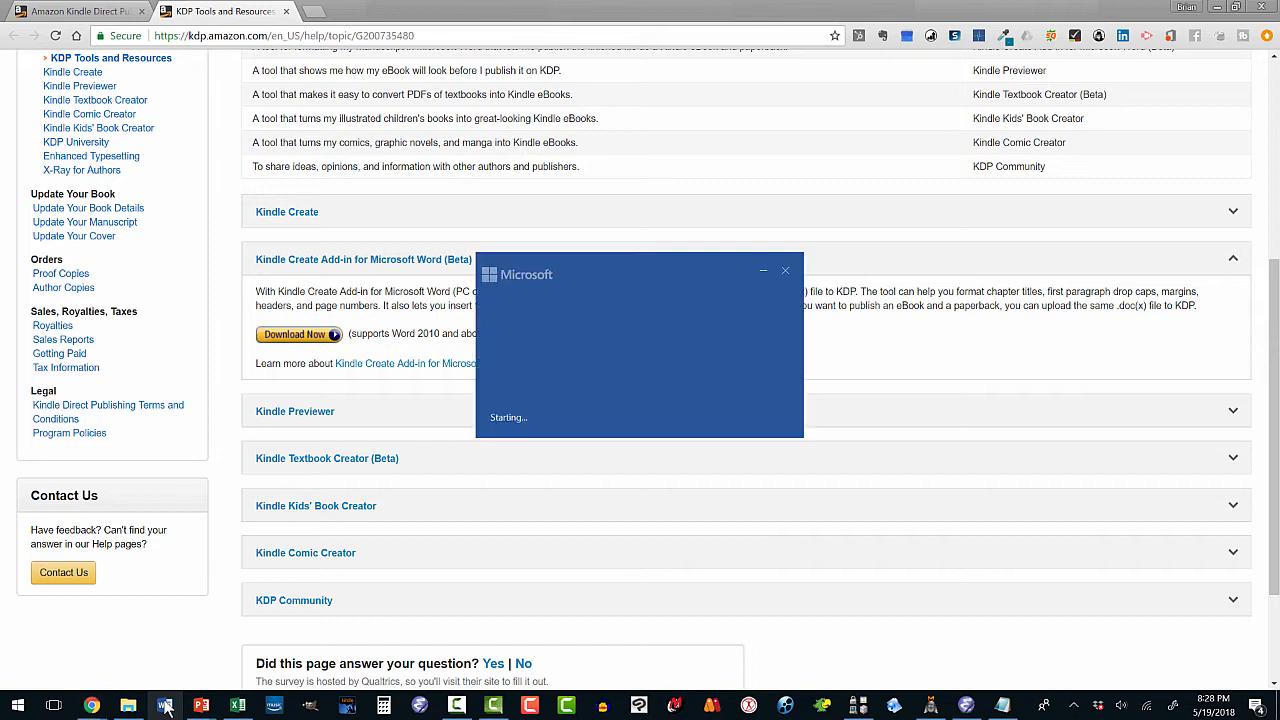
Page through the add-in guide's Get started, Marking elements, Previewing and Paperback sections, then finish it.
{"action": "left_click", "coordinate": [1216, 7]}
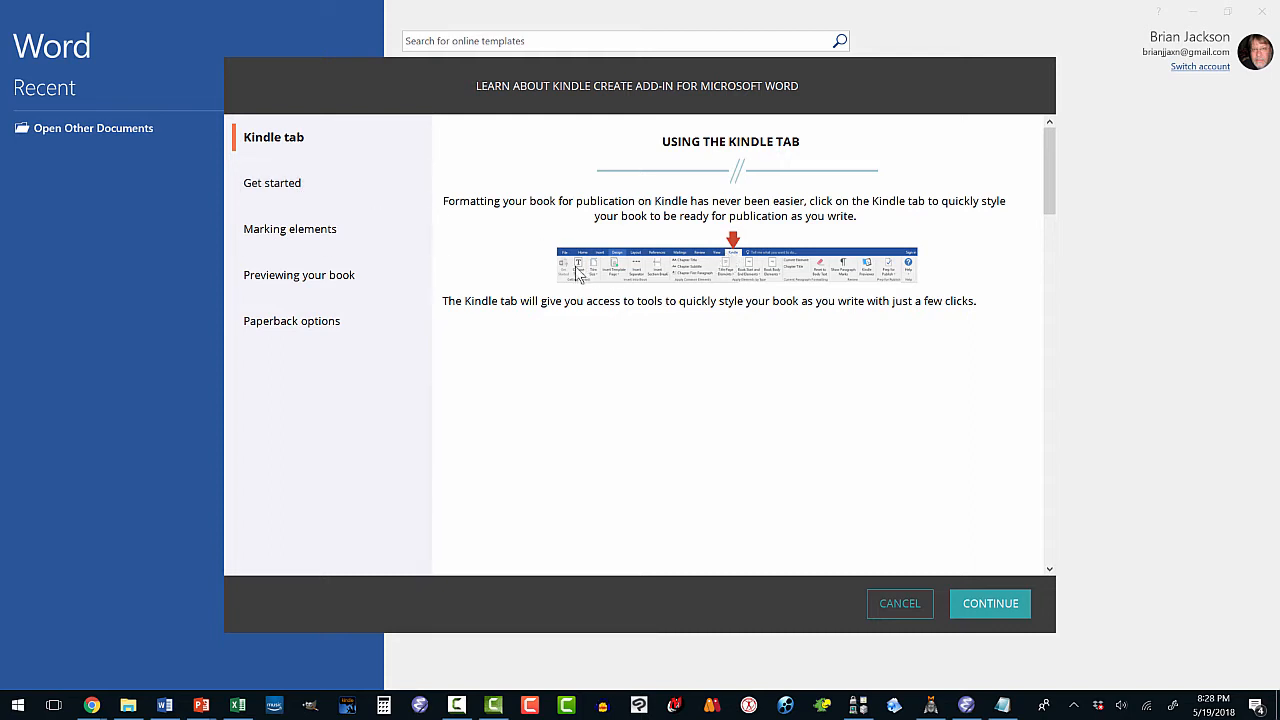
{"action": "left_click", "coordinate": [289, 190]}
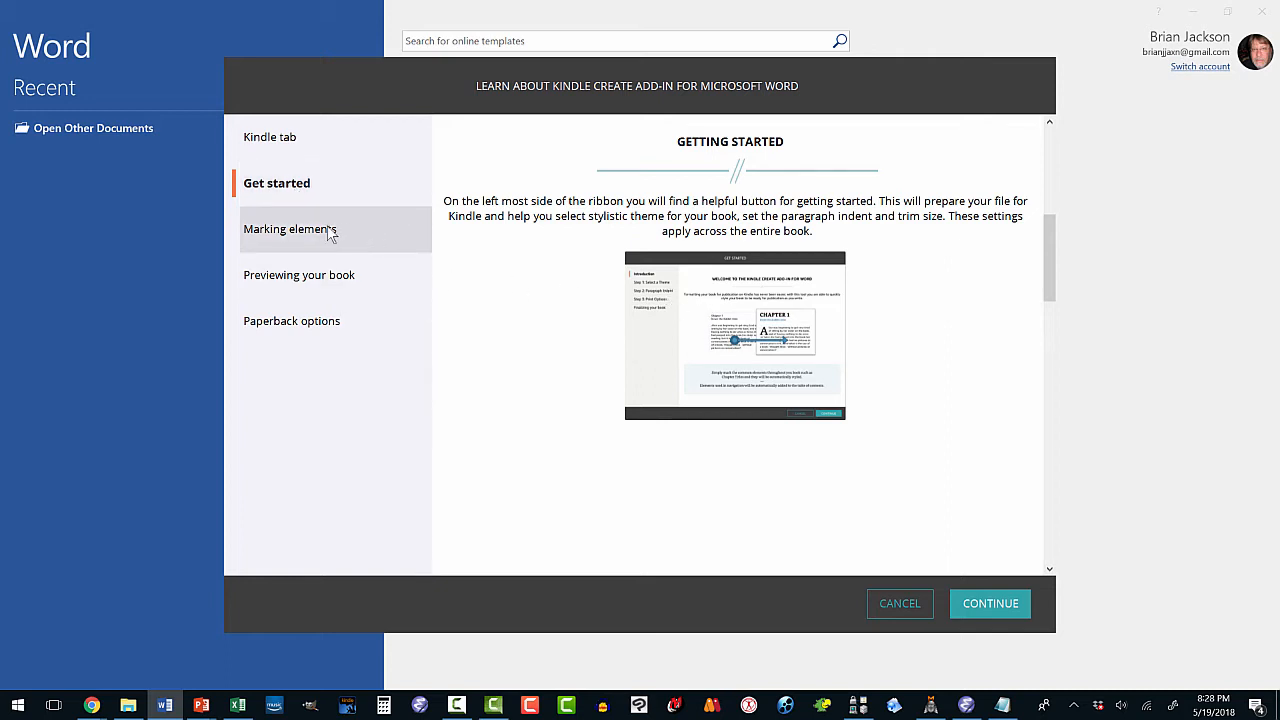
{"action": "scroll", "coordinate": [879, 350], "scroll_direction": "down", "scroll_amount": 3}
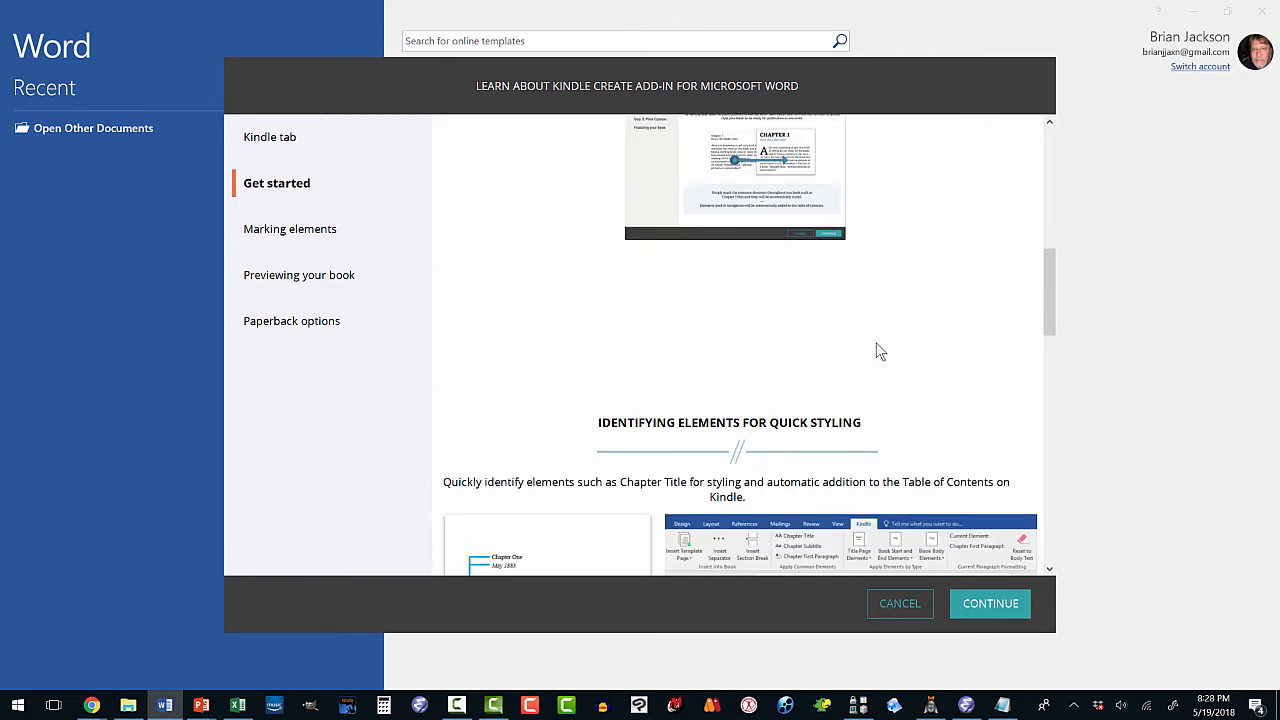
{"action": "left_click", "coordinate": [270, 240]}
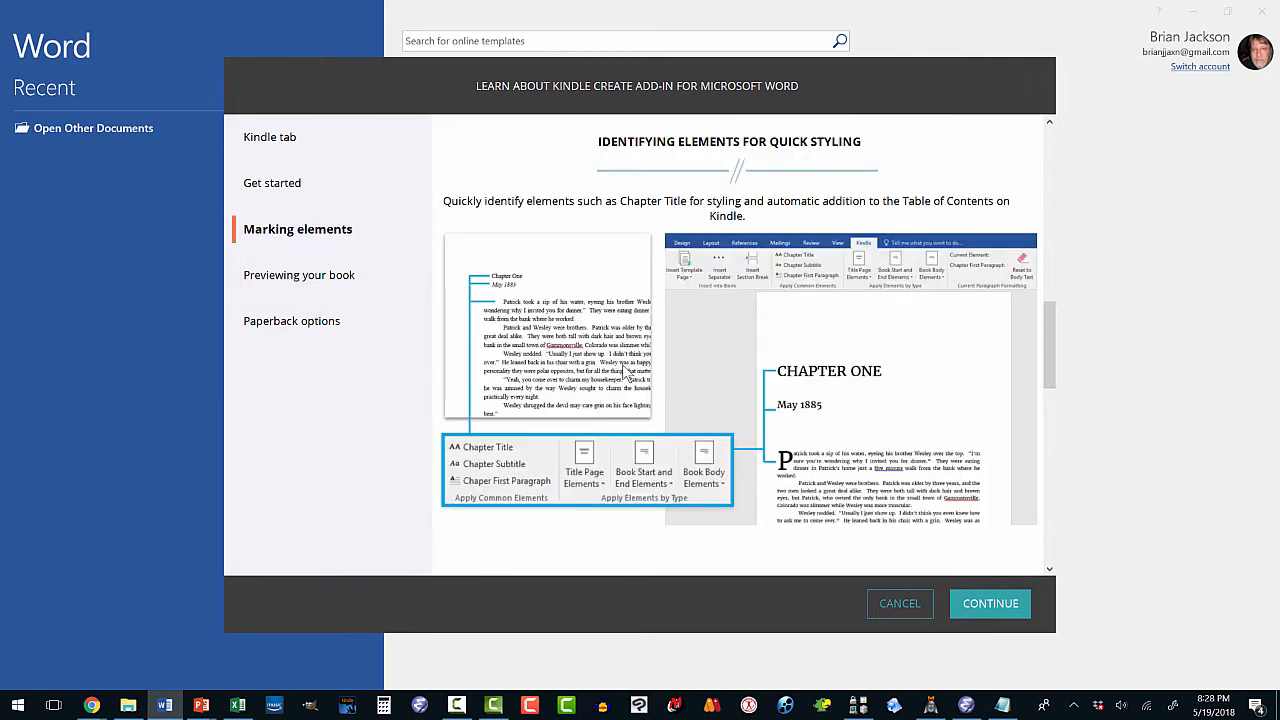
{"action": "left_click", "coordinate": [355, 277]}
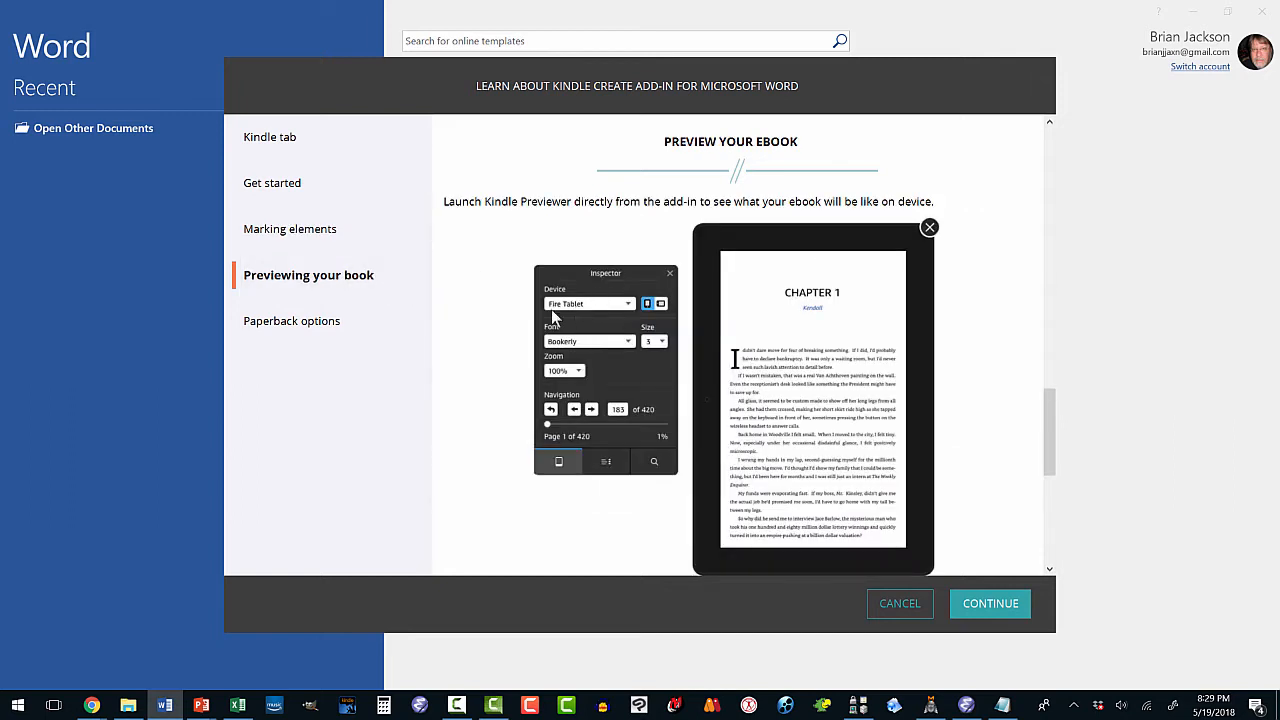
{"action": "left_click", "coordinate": [341, 325]}
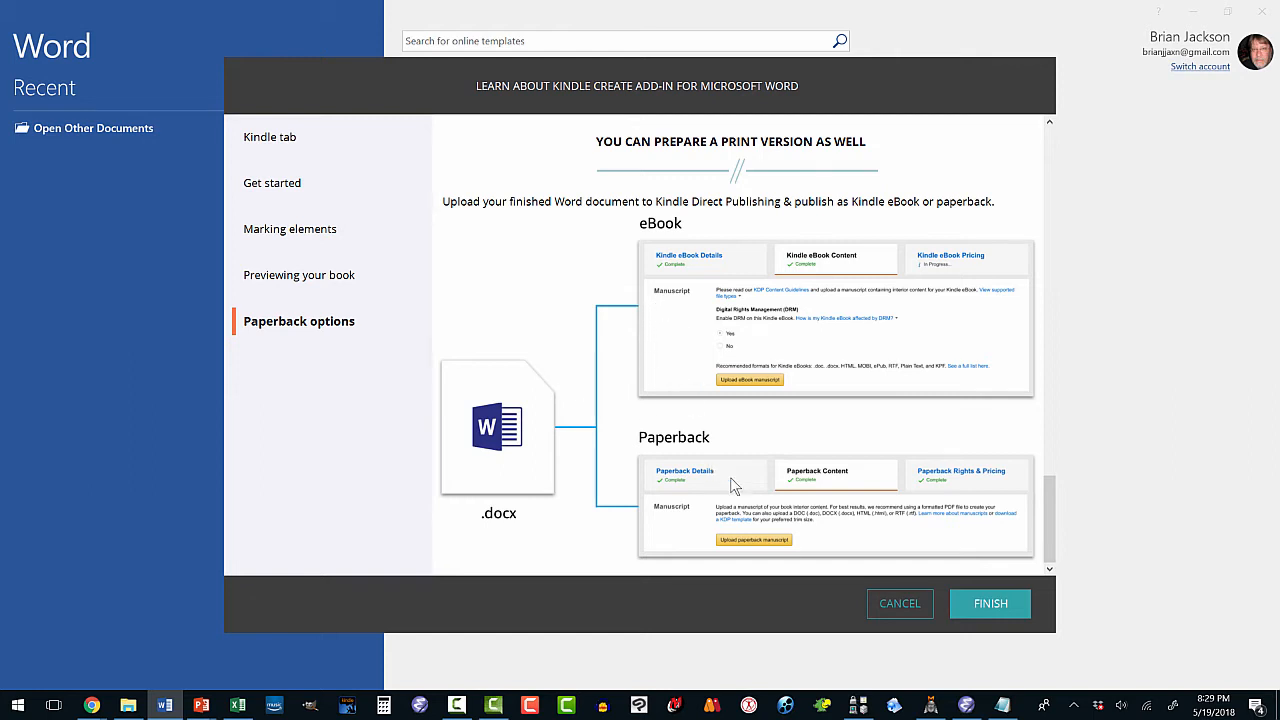
{"action": "left_click", "coordinate": [973, 592]}
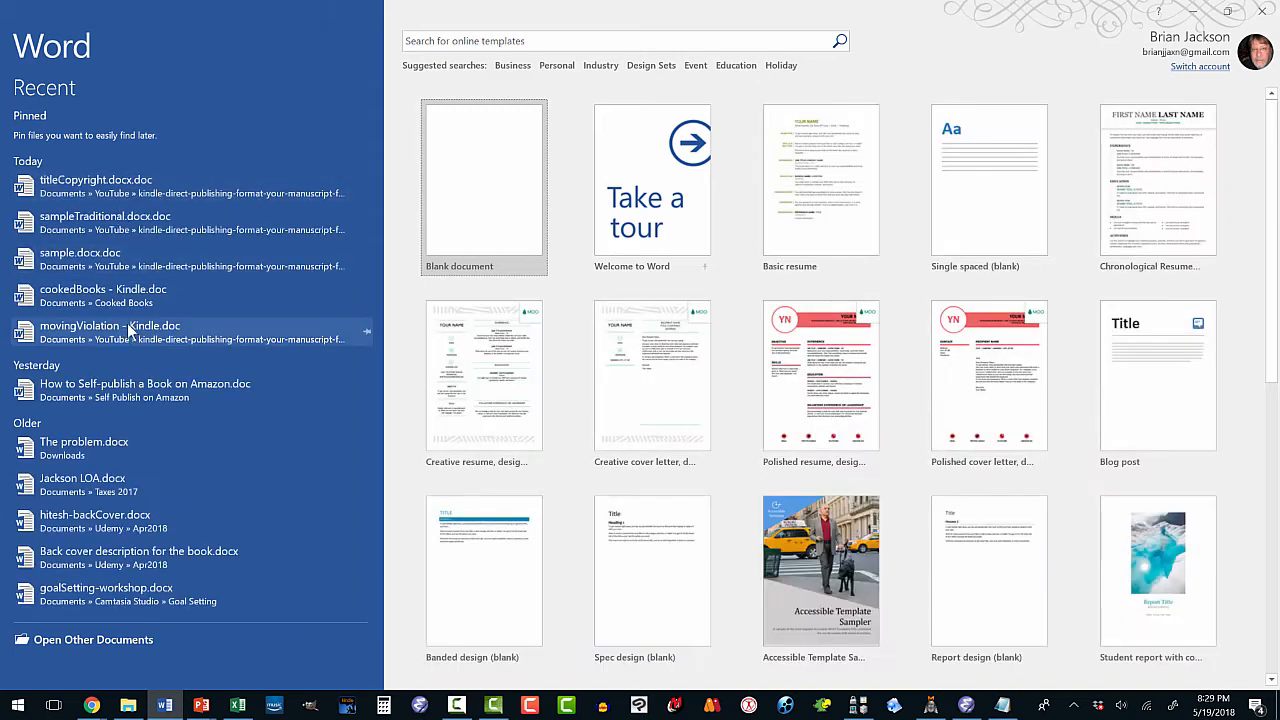
Open sample.docx.doc from Recent and save a copy as sampleKindleCreate.doc in the Sample folder.
{"action": "left_click", "coordinate": [113, 262]}
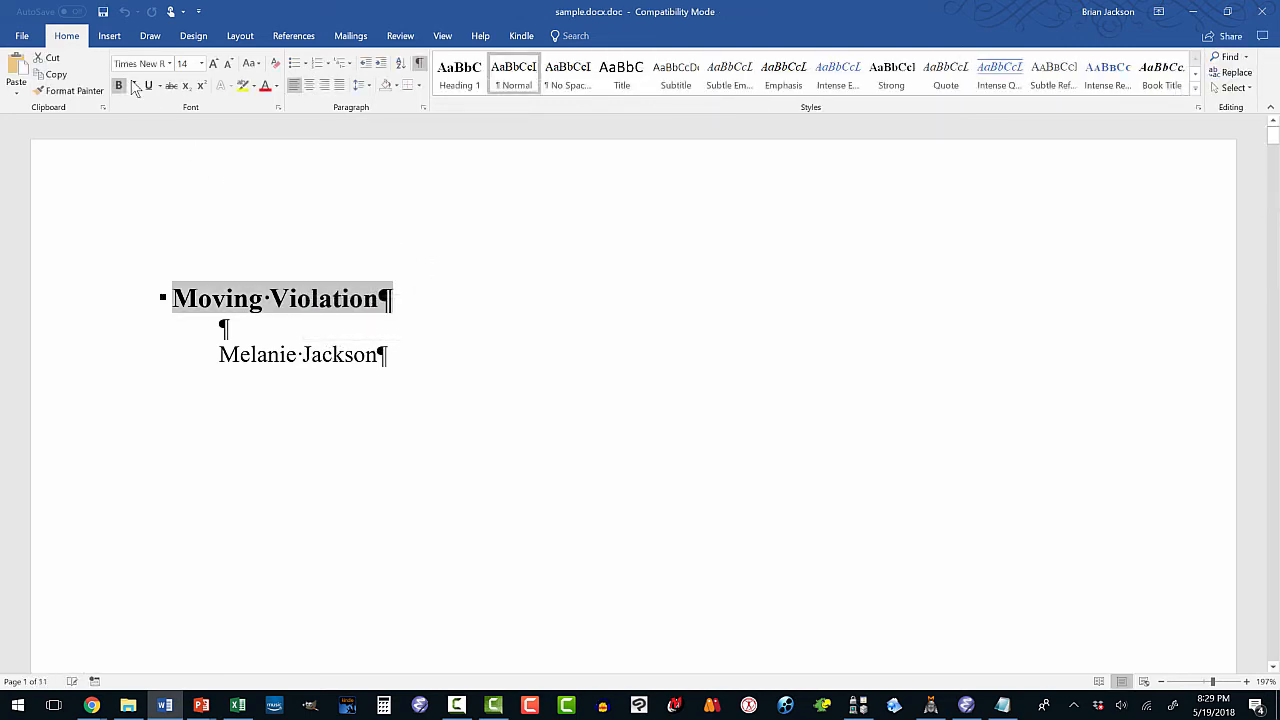
{"action": "left_click", "coordinate": [21, 36]}
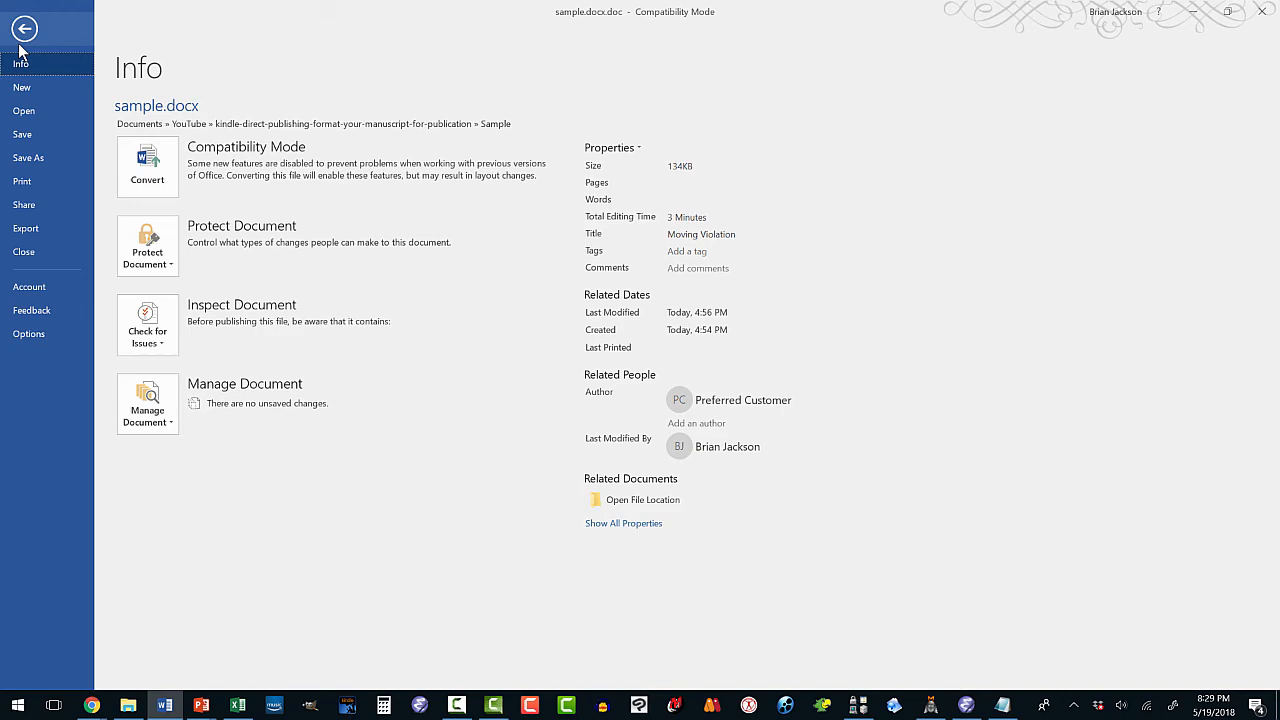
{"action": "left_click", "coordinate": [40, 158]}
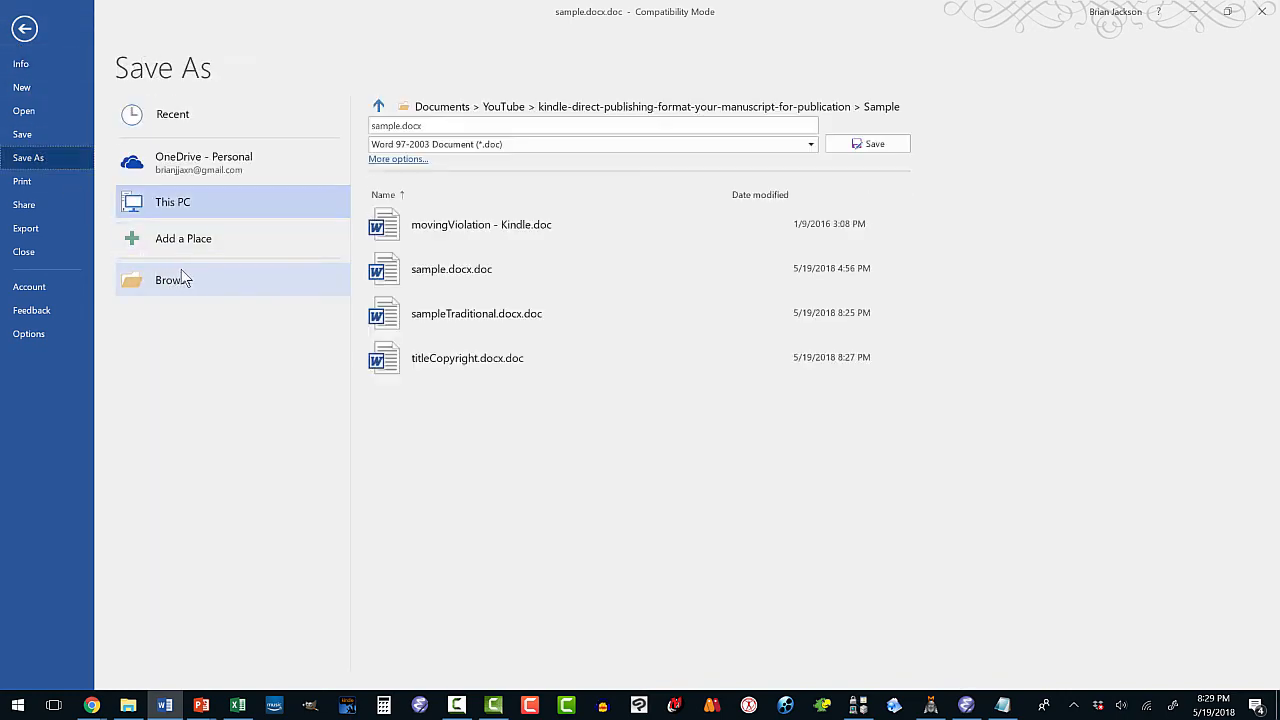
{"action": "left_click", "coordinate": [188, 280]}
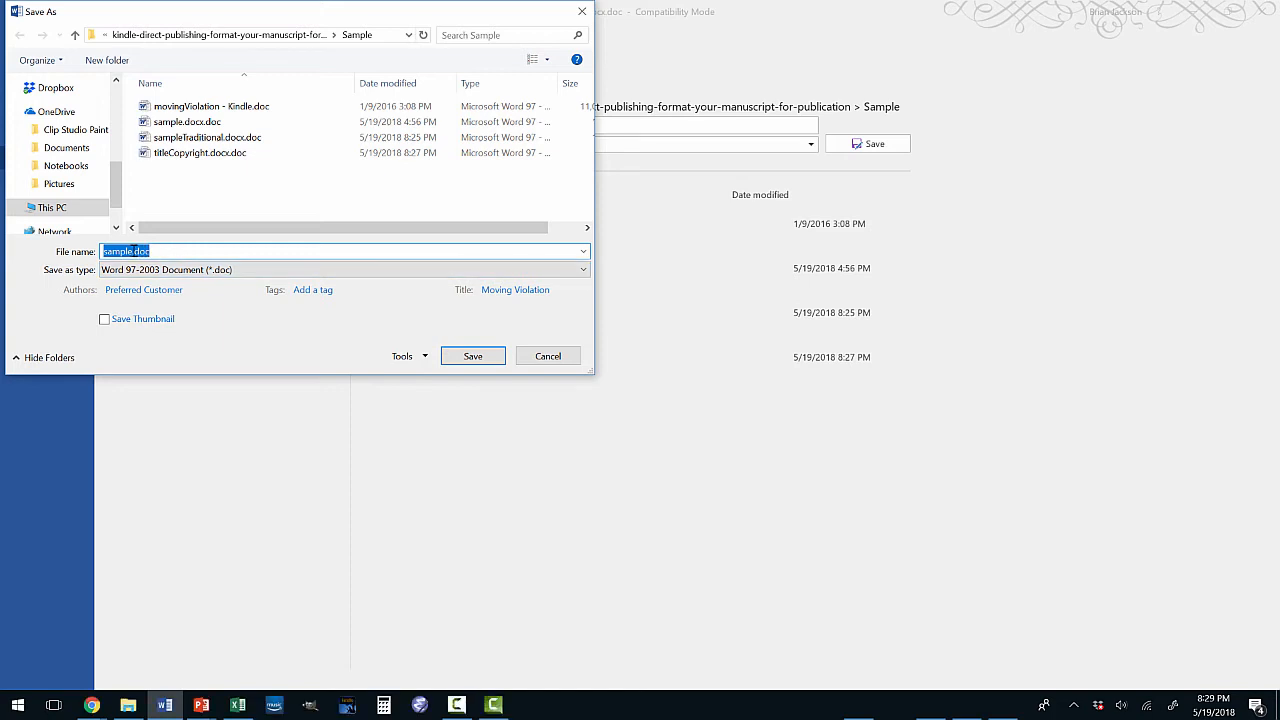
{"action": "left_click", "coordinate": [147, 252]}
{"action": "type", "text": "Kin"}
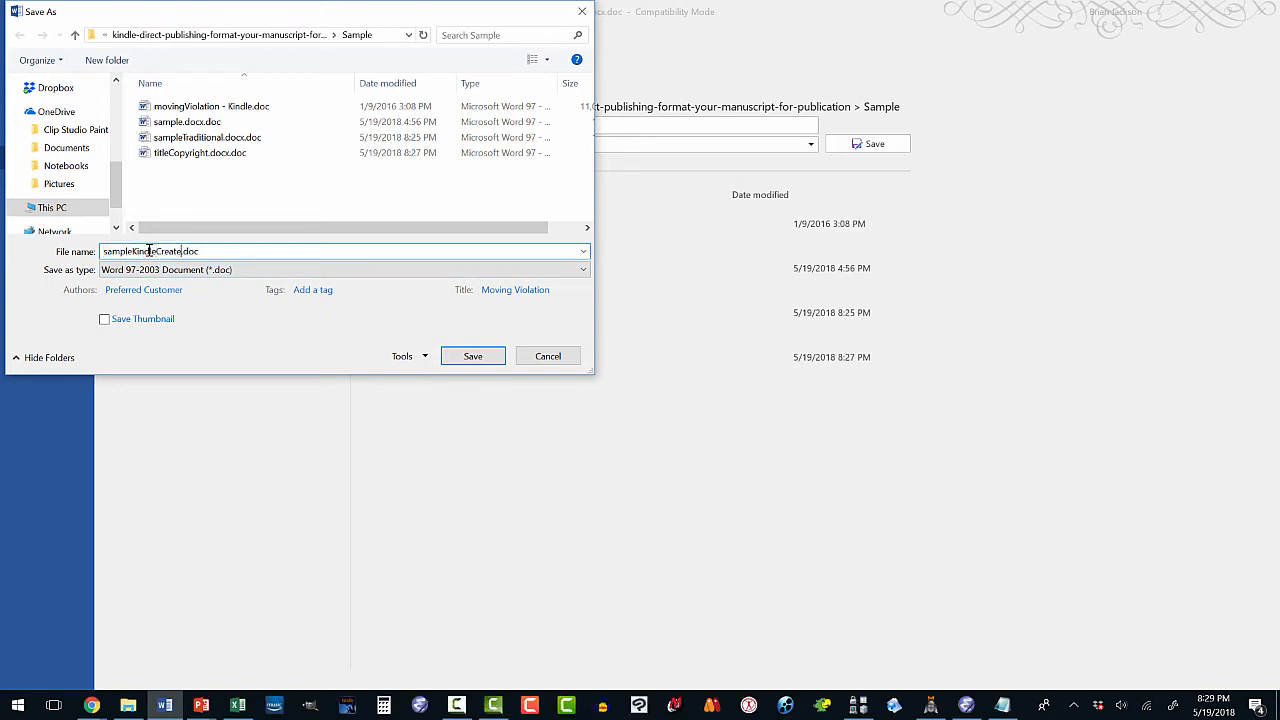
{"action": "type", "text": "dleCreate"}
{"action": "left_click", "coordinate": [465, 356]}
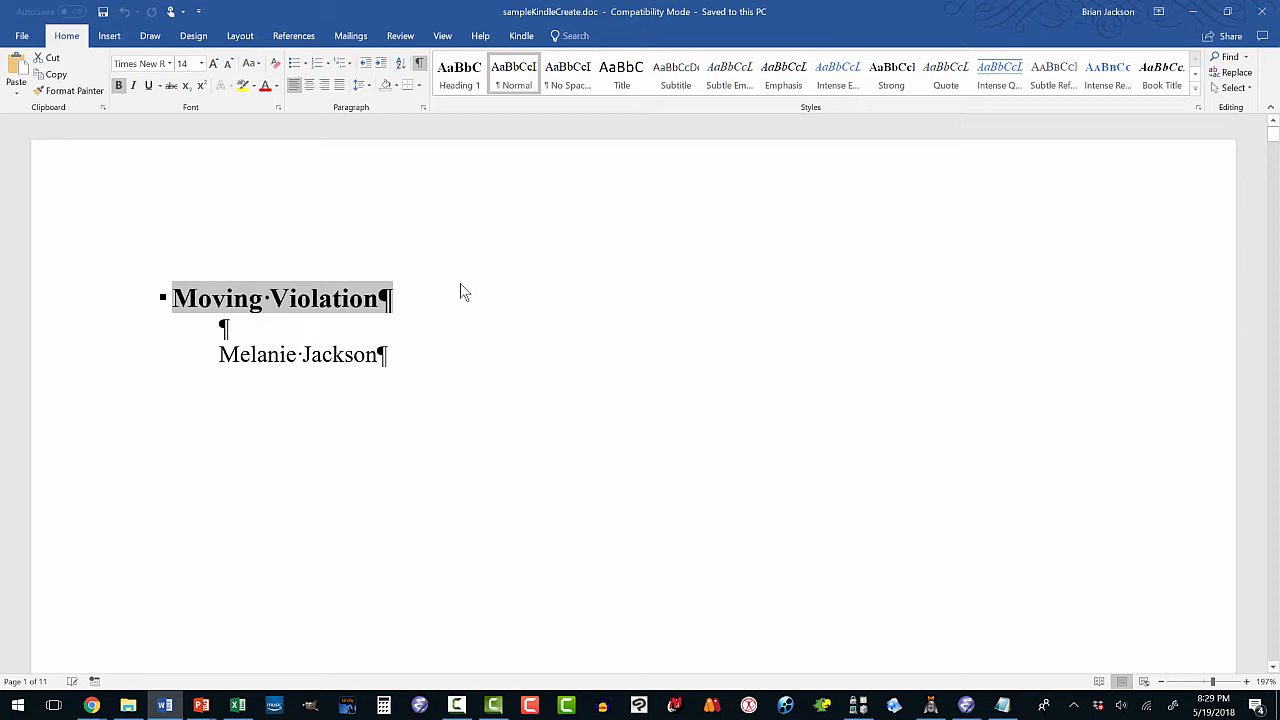
Run the Kindle Get Started wizard choosing the Classic theme and 6 x 9 trim size.
{"action": "left_click", "coordinate": [519, 37]}
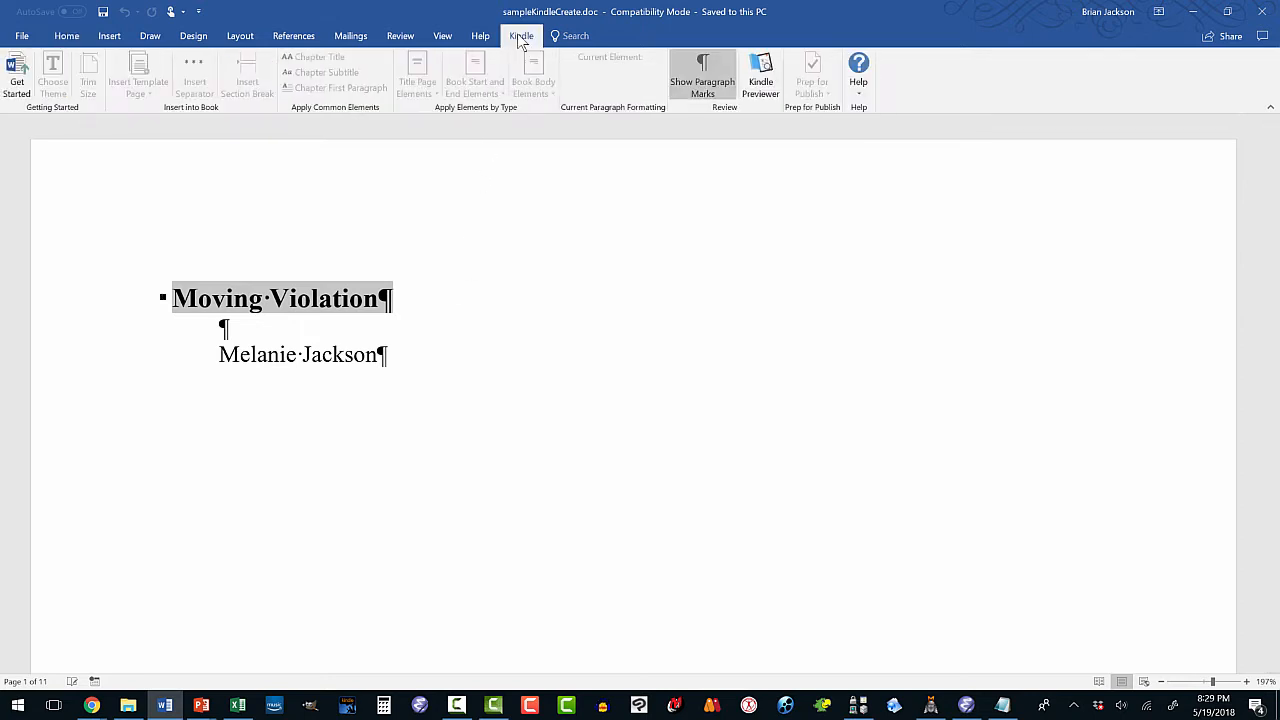
{"action": "left_click", "coordinate": [17, 85]}
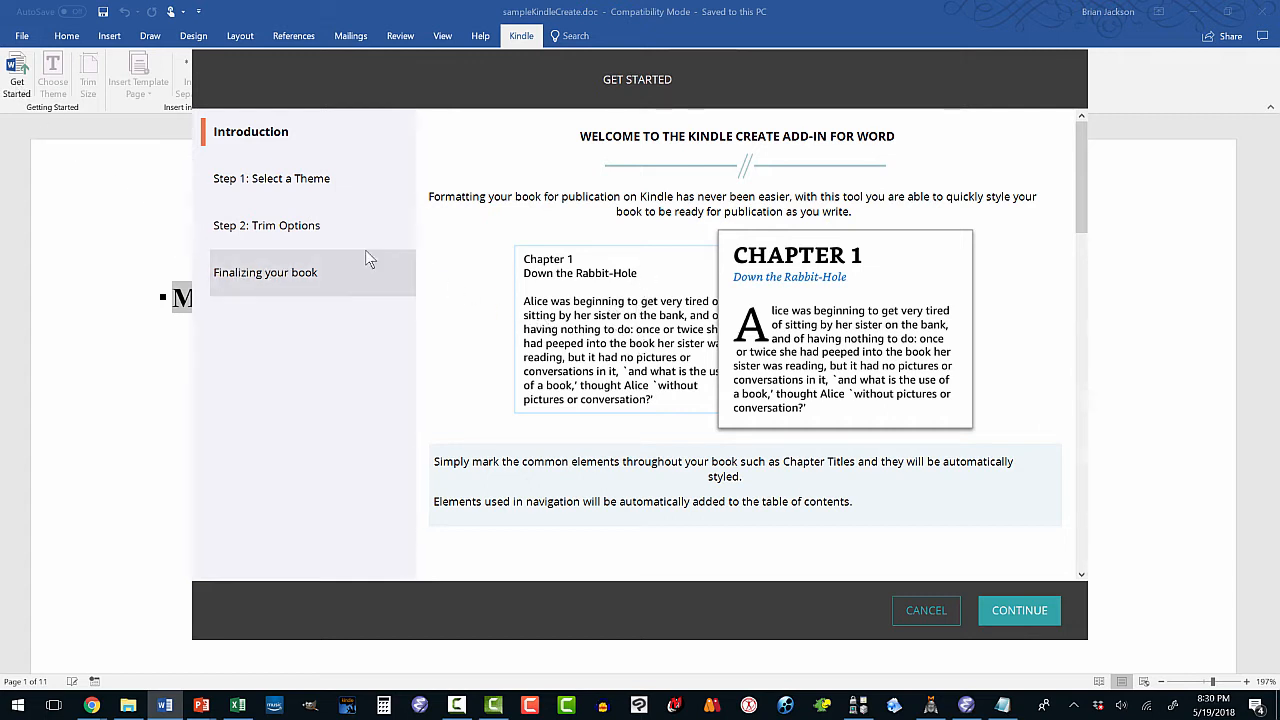
{"action": "left_click", "coordinate": [317, 187]}
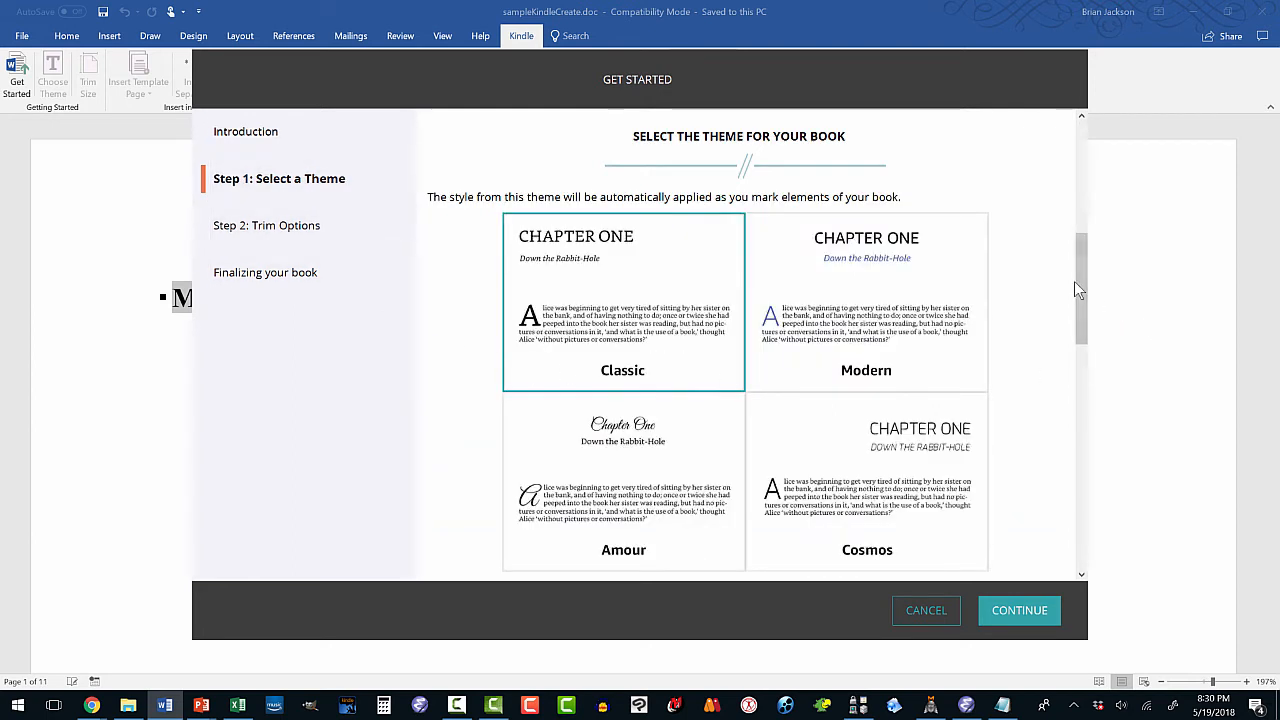
{"action": "scroll", "coordinate": [1082, 330], "scroll_direction": "down", "scroll_amount": 2}
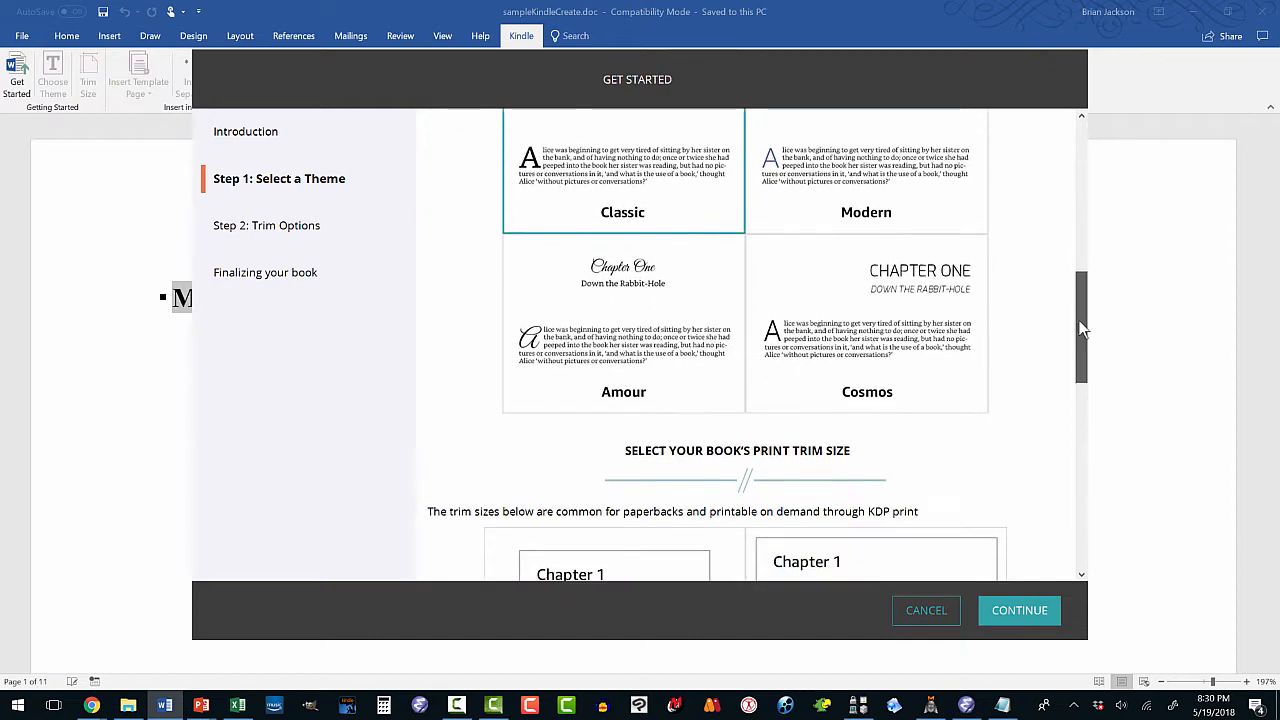
{"action": "left_click_drag", "start_coordinate": [1080, 329], "coordinate": [1078, 310]}
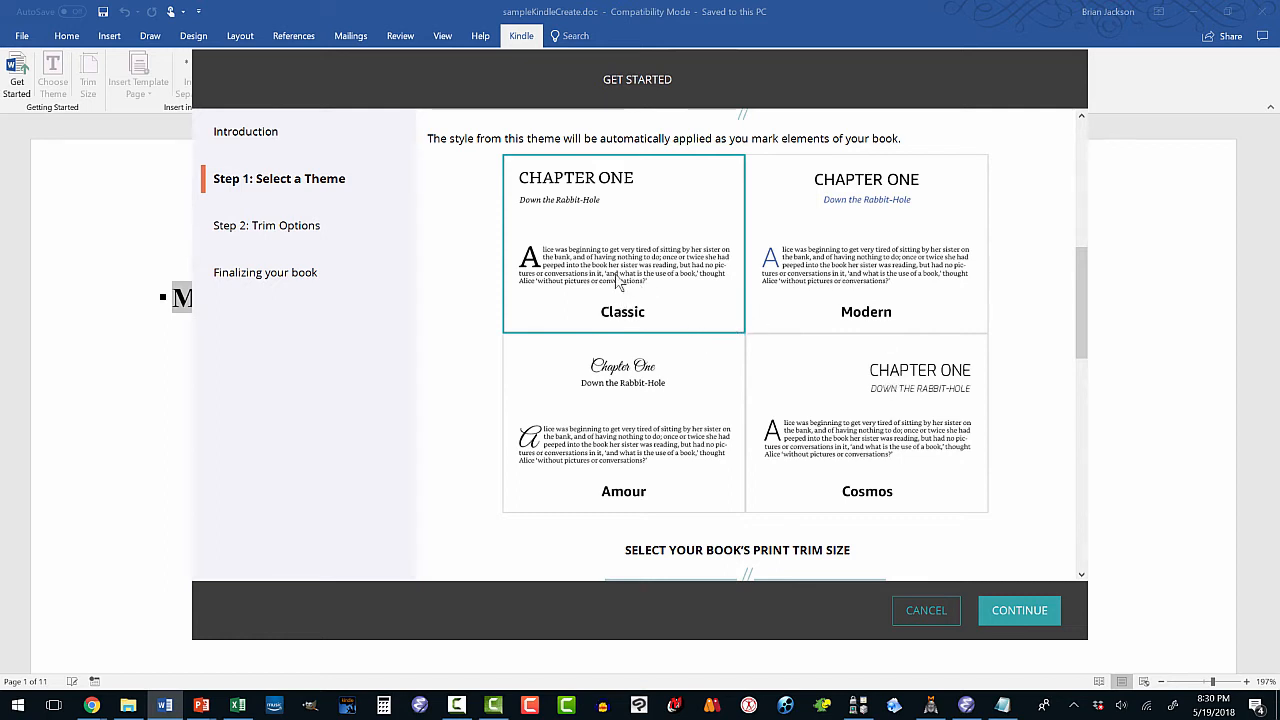
{"action": "left_click", "coordinate": [1001, 609]}
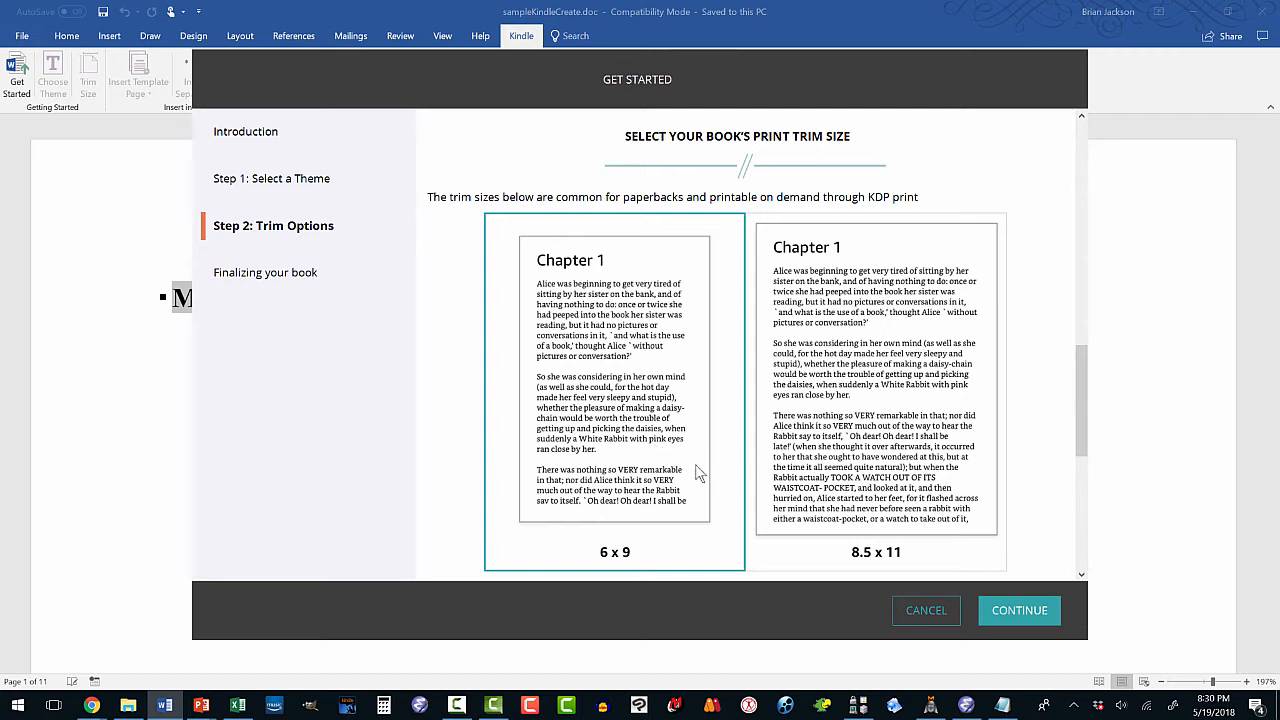
{"action": "left_click", "coordinate": [1005, 608]}
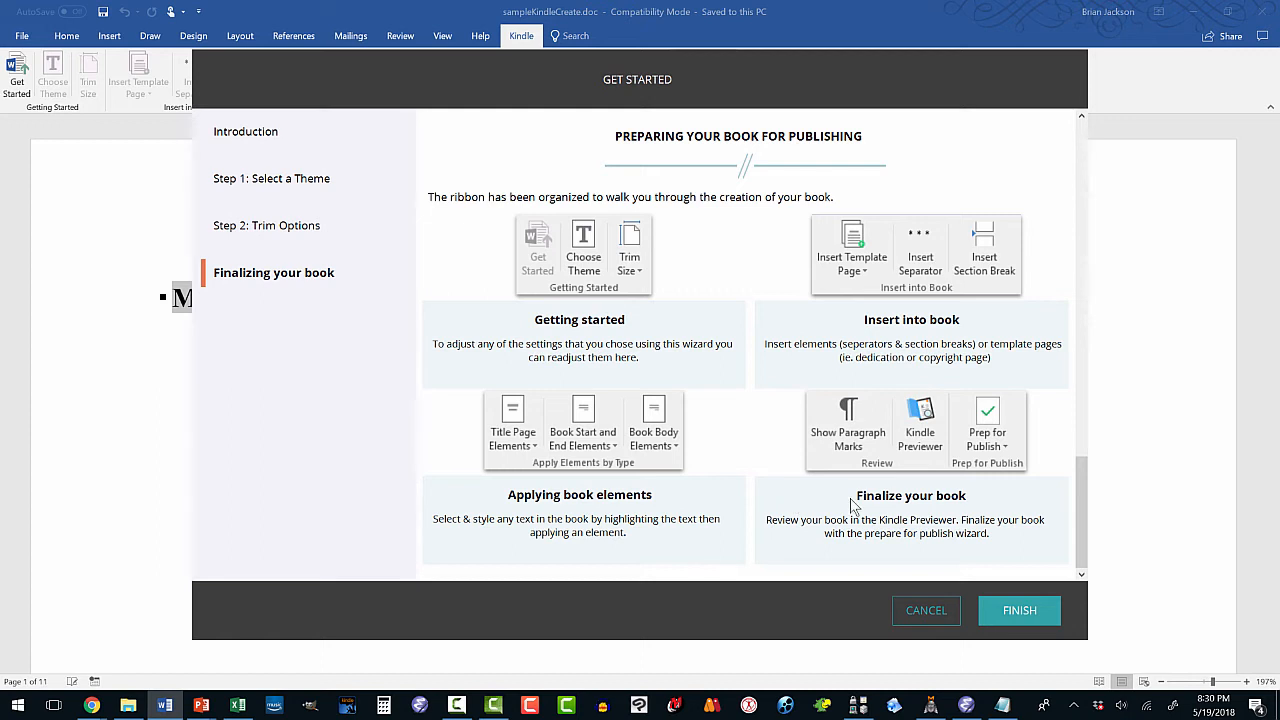
{"action": "left_click", "coordinate": [1020, 612]}
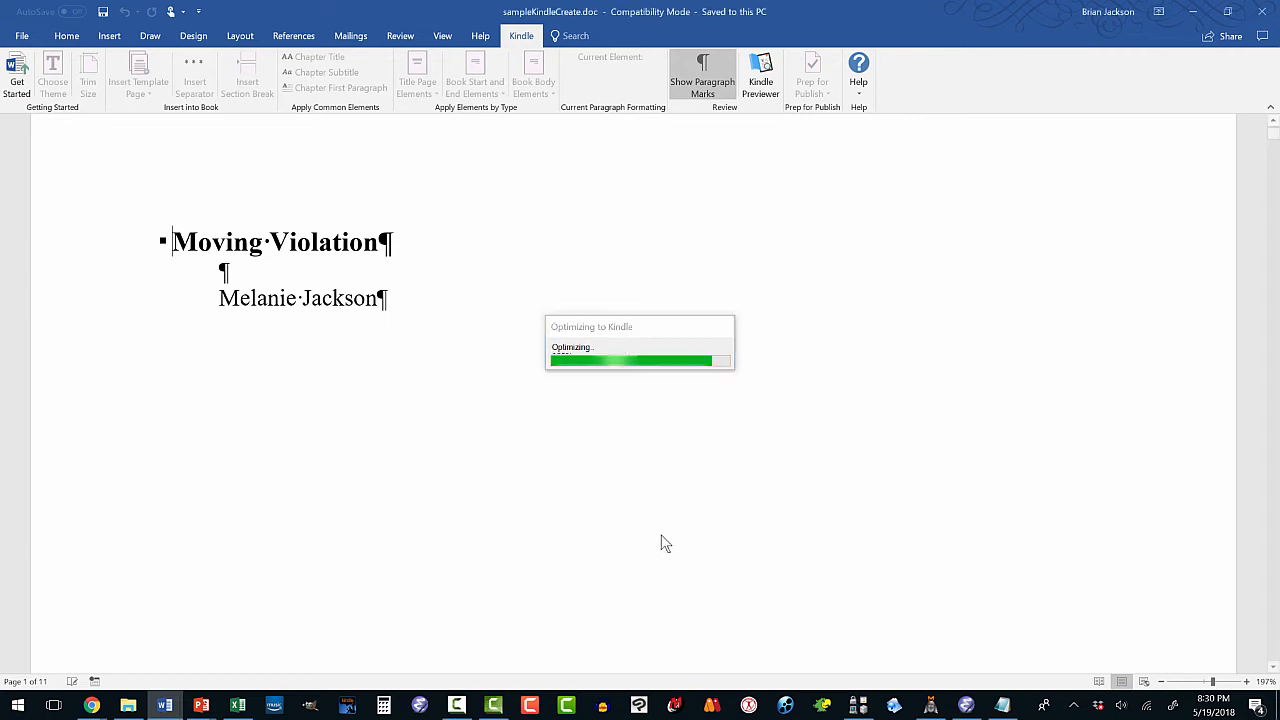
{"action": "left_click", "coordinate": [723, 83]}
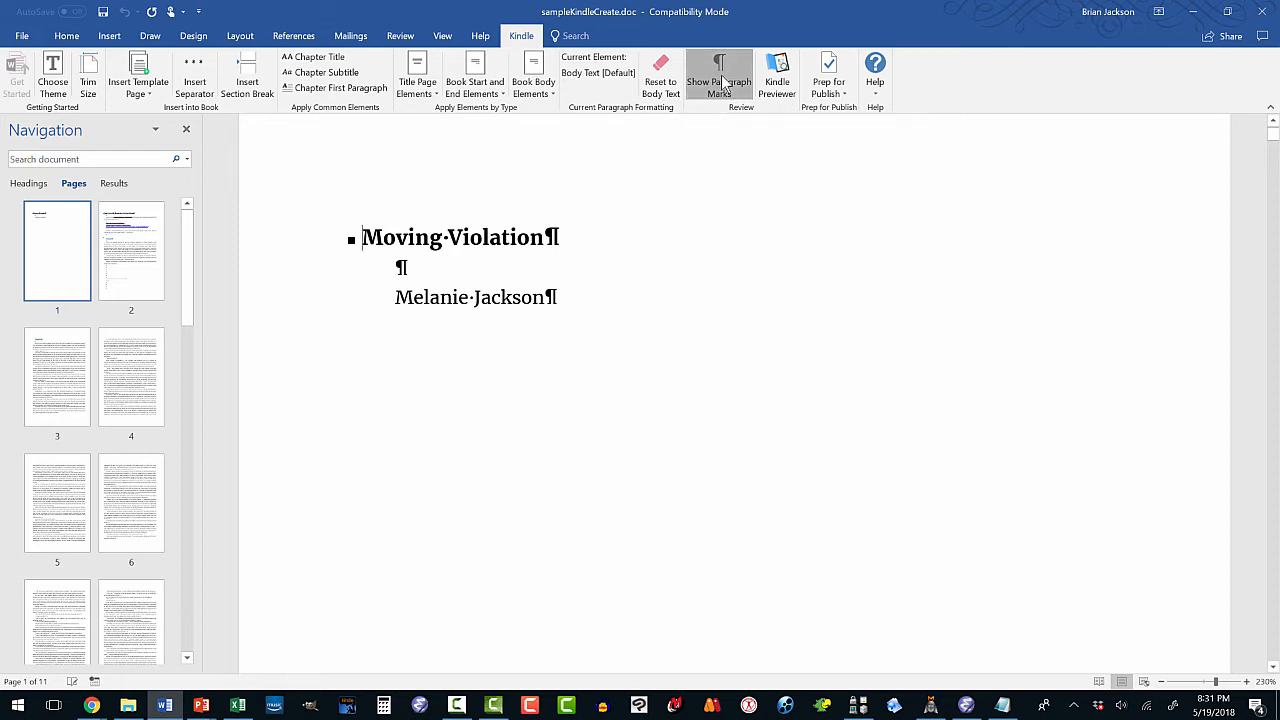
Show paragraph marks again and scroll through the optimized manuscript back to page 1.
{"action": "left_click", "coordinate": [723, 83]}
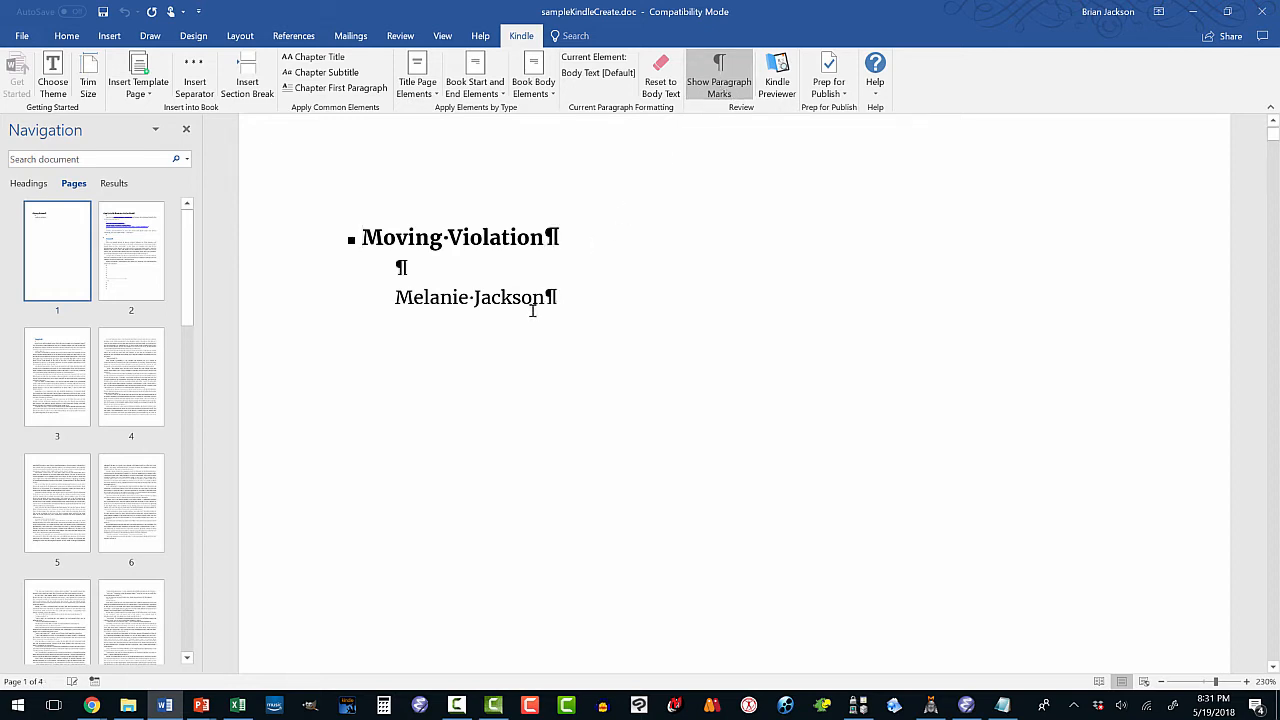
{"action": "scroll", "coordinate": [520, 362], "scroll_direction": "down", "scroll_amount": 12}
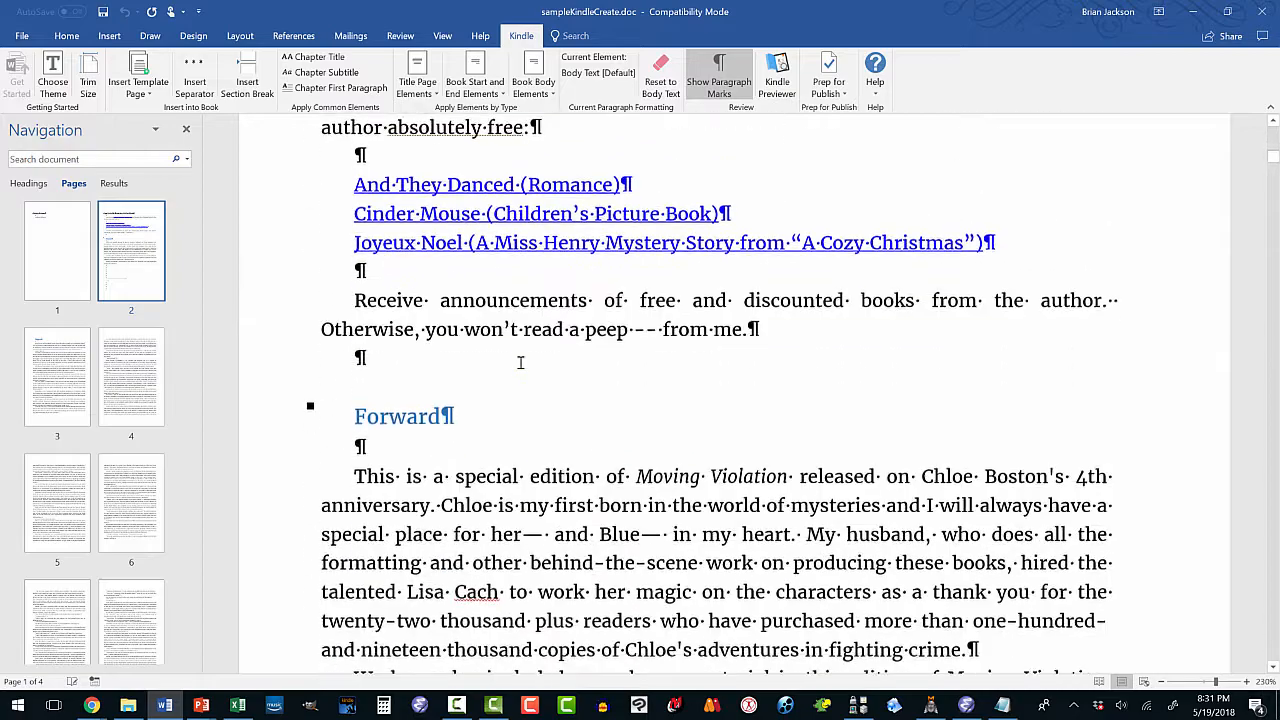
{"action": "scroll", "coordinate": [348, 423], "scroll_direction": "down", "scroll_amount": 5}
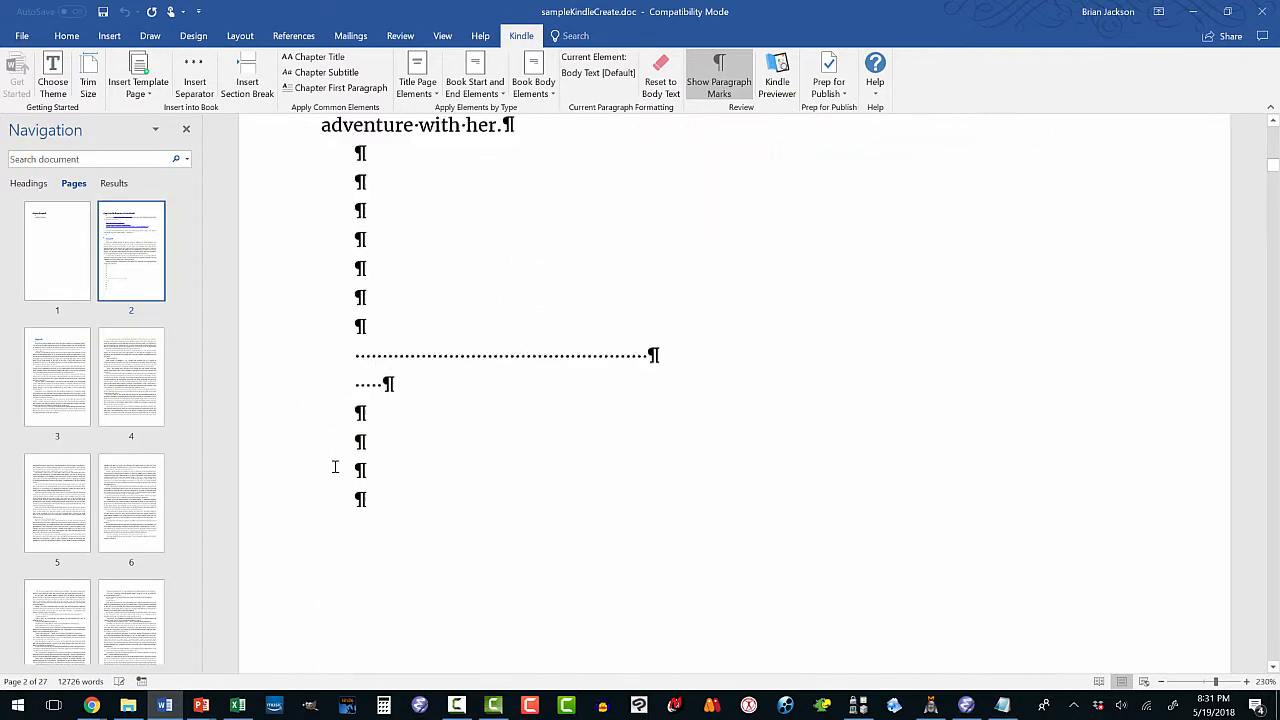
{"action": "scroll", "coordinate": [391, 289], "scroll_direction": "up", "scroll_amount": 5}
{"action": "scroll", "coordinate": [391, 351], "scroll_direction": "up", "scroll_amount": 5}
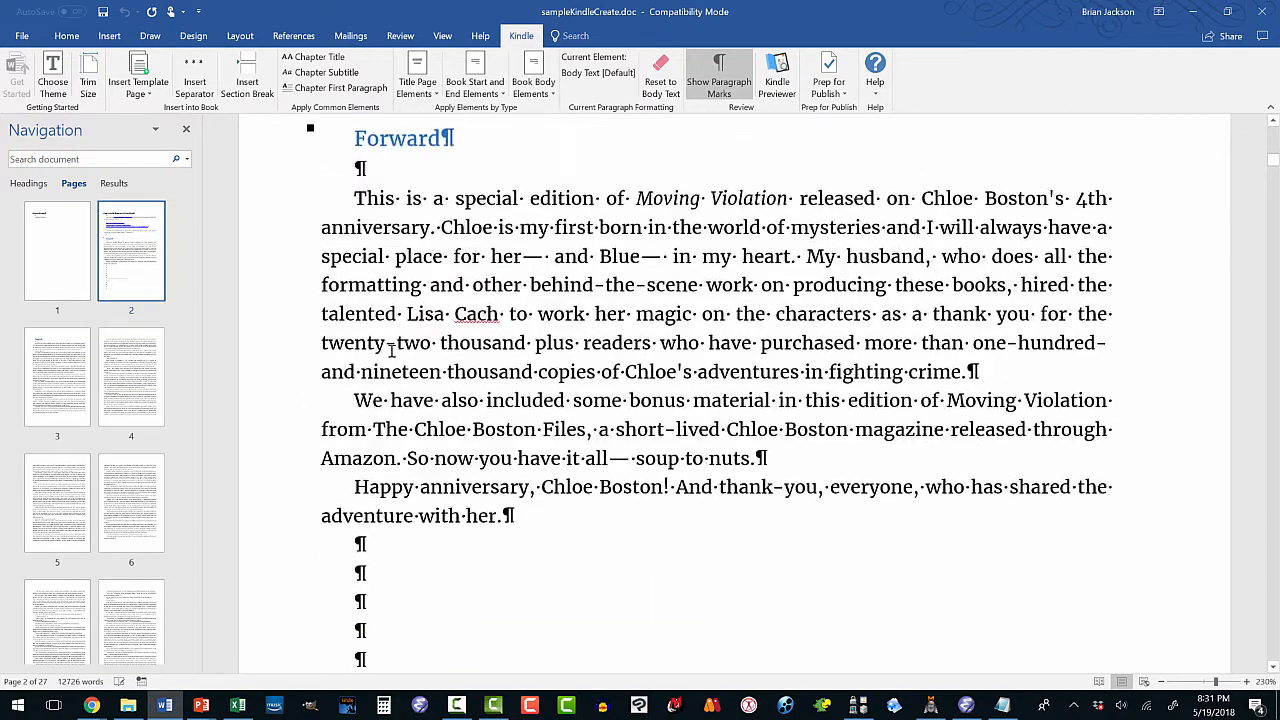
{"action": "scroll", "coordinate": [391, 353], "scroll_direction": "up", "scroll_amount": 2}
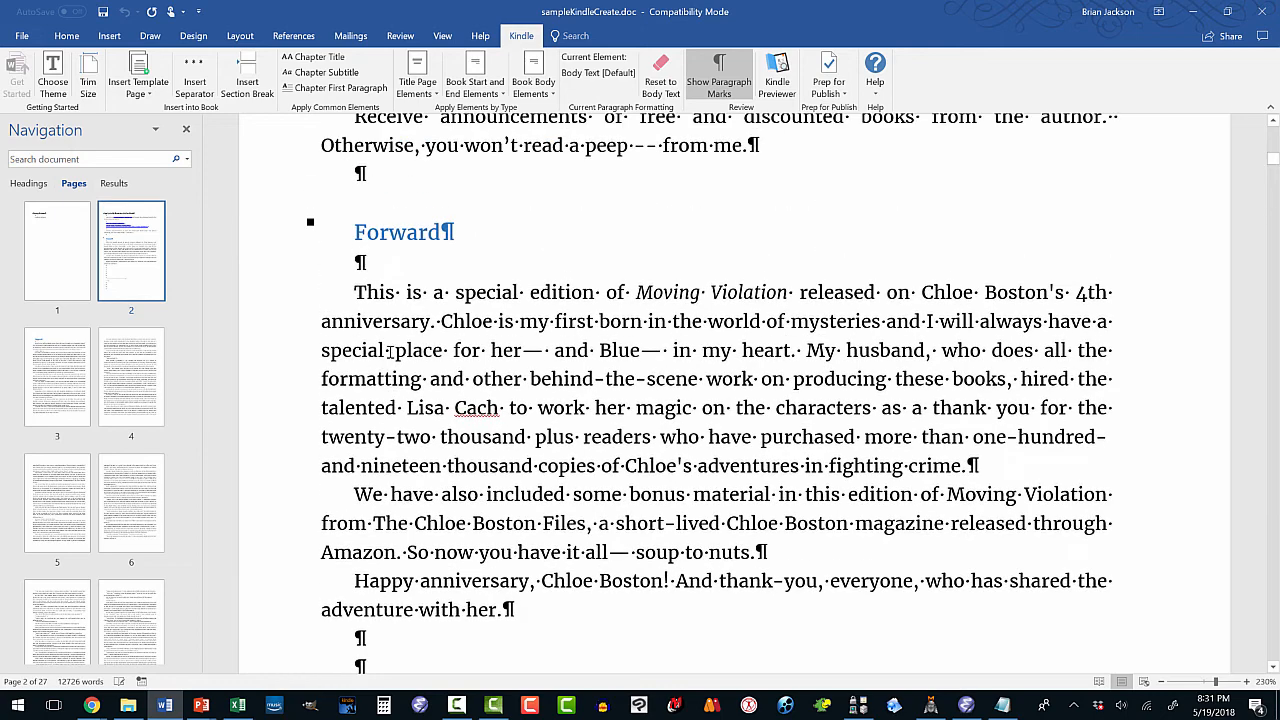
{"action": "scroll", "coordinate": [390, 352], "scroll_direction": "up", "scroll_amount": 12}
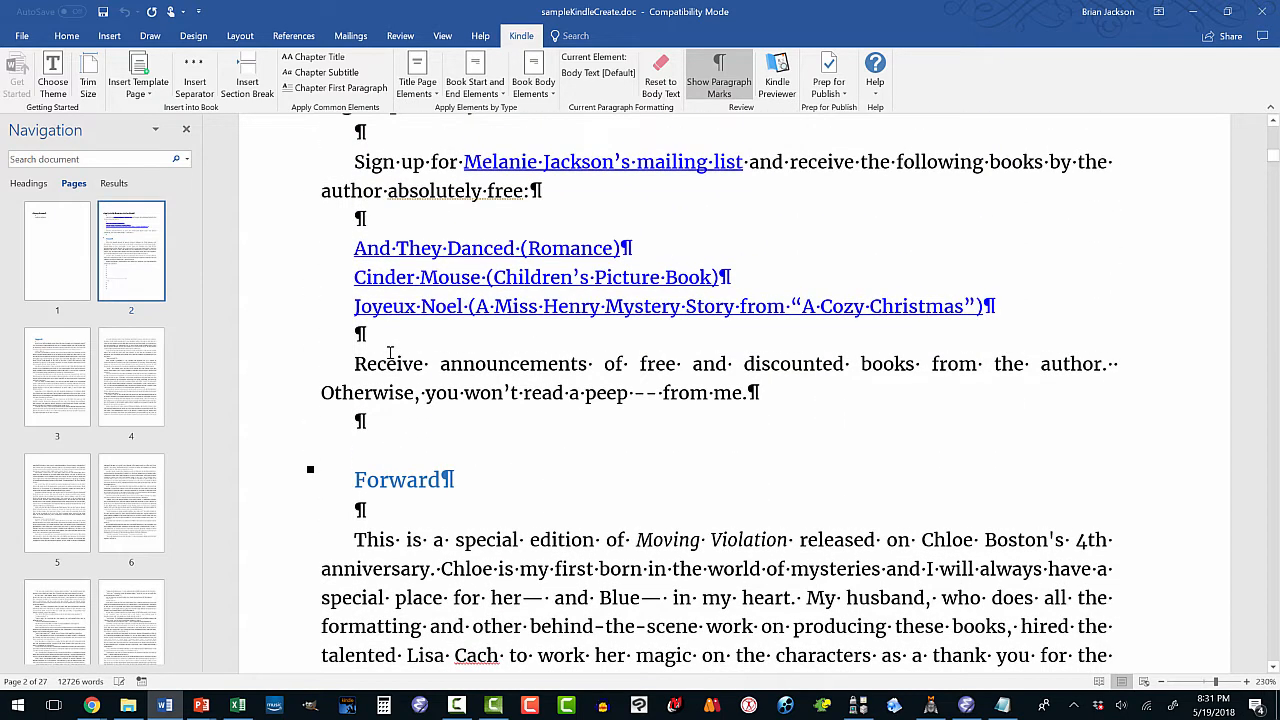
{"action": "scroll", "coordinate": [391, 352], "scroll_direction": "up", "scroll_amount": 5}
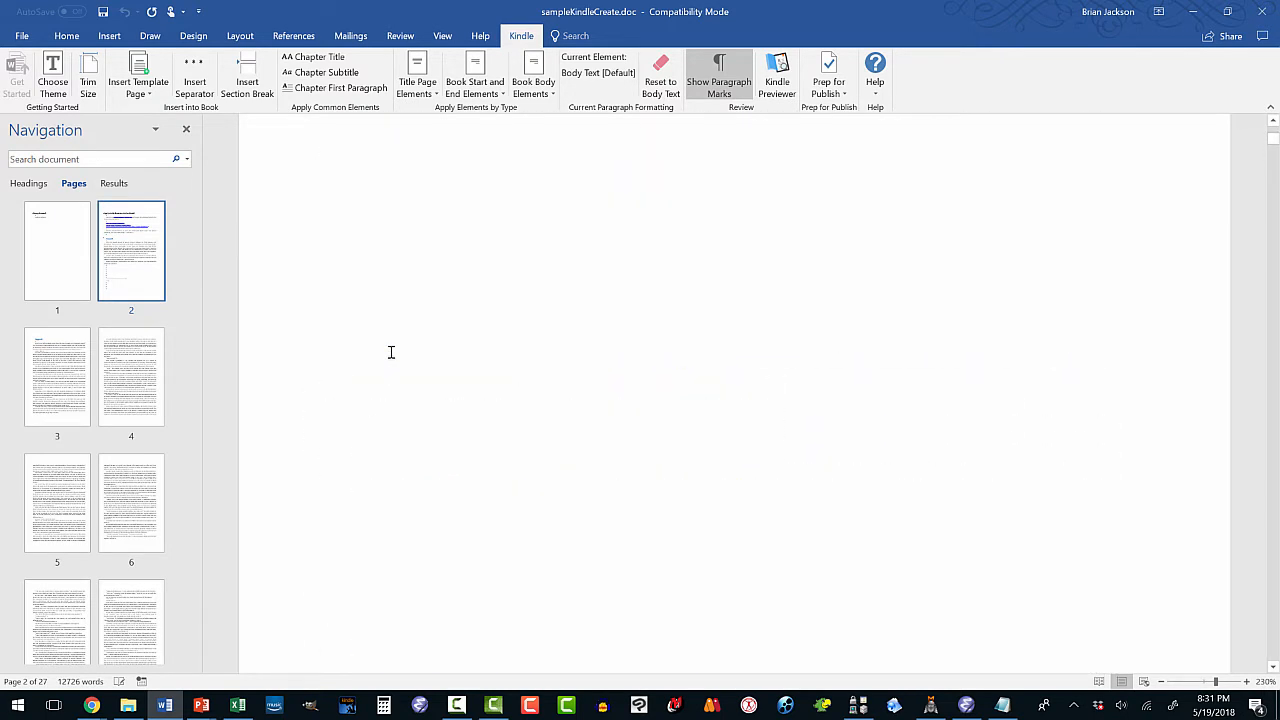
{"action": "scroll", "coordinate": [391, 352], "scroll_direction": "up", "scroll_amount": 5}
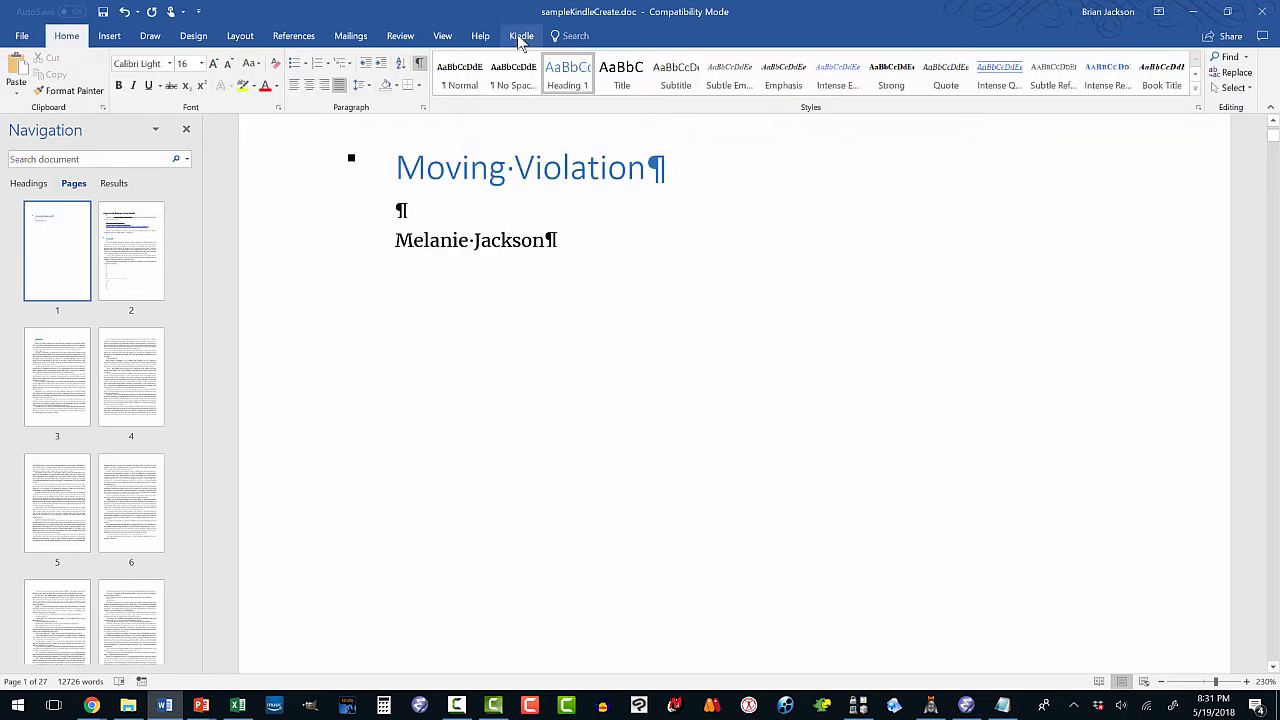
{"action": "left_click", "coordinate": [521, 37]}
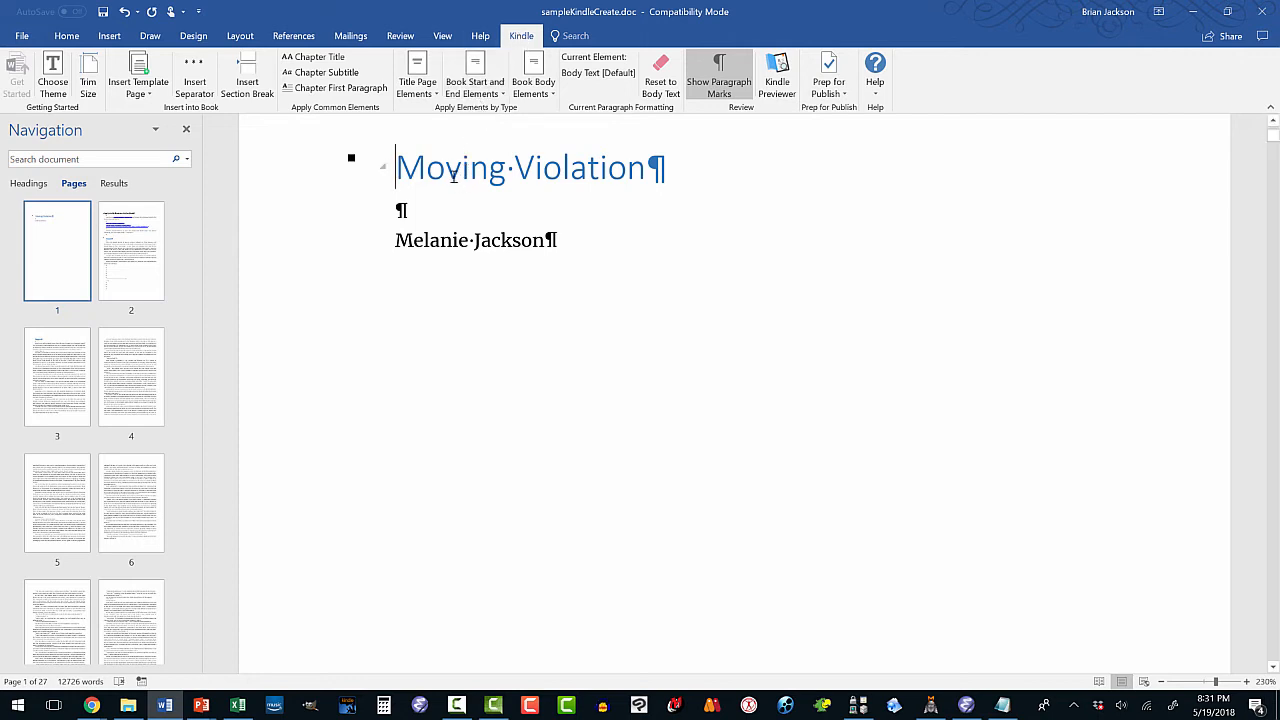
Style MOVING VIOLATION as the Book Title from Title Page Elements.
{"action": "left_click", "coordinate": [495, 90]}
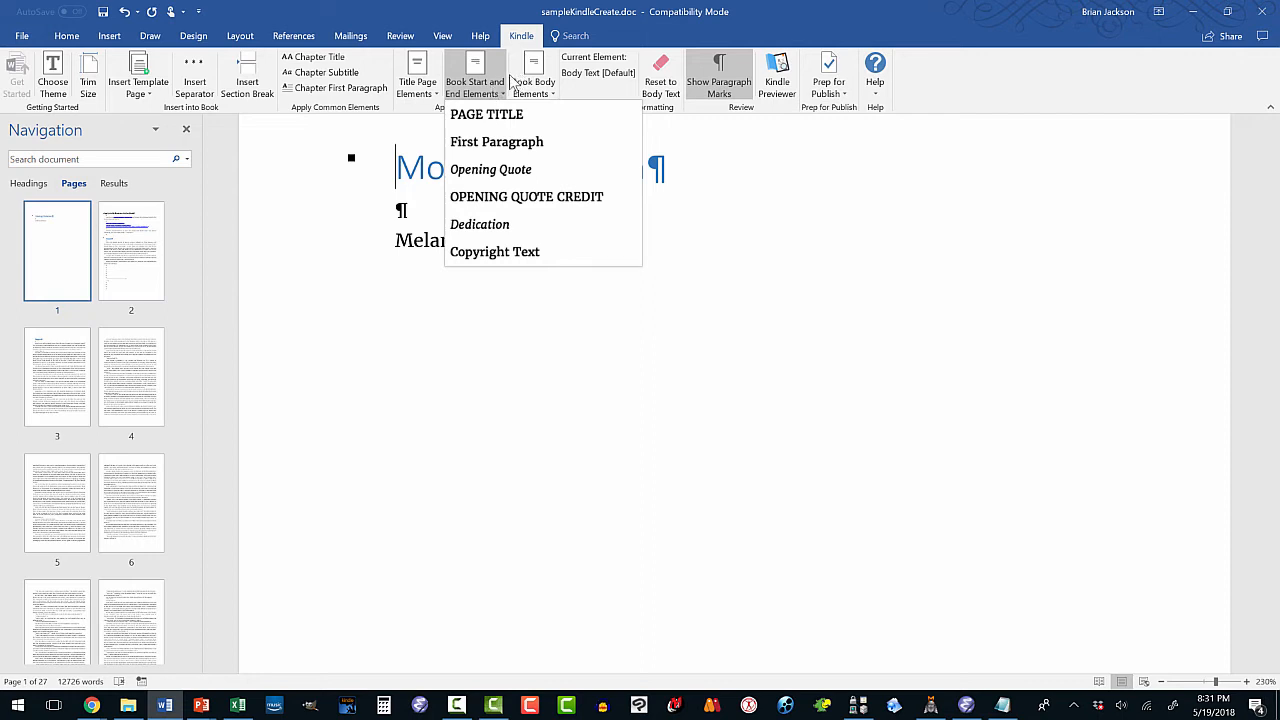
{"action": "left_click", "coordinate": [528, 88]}
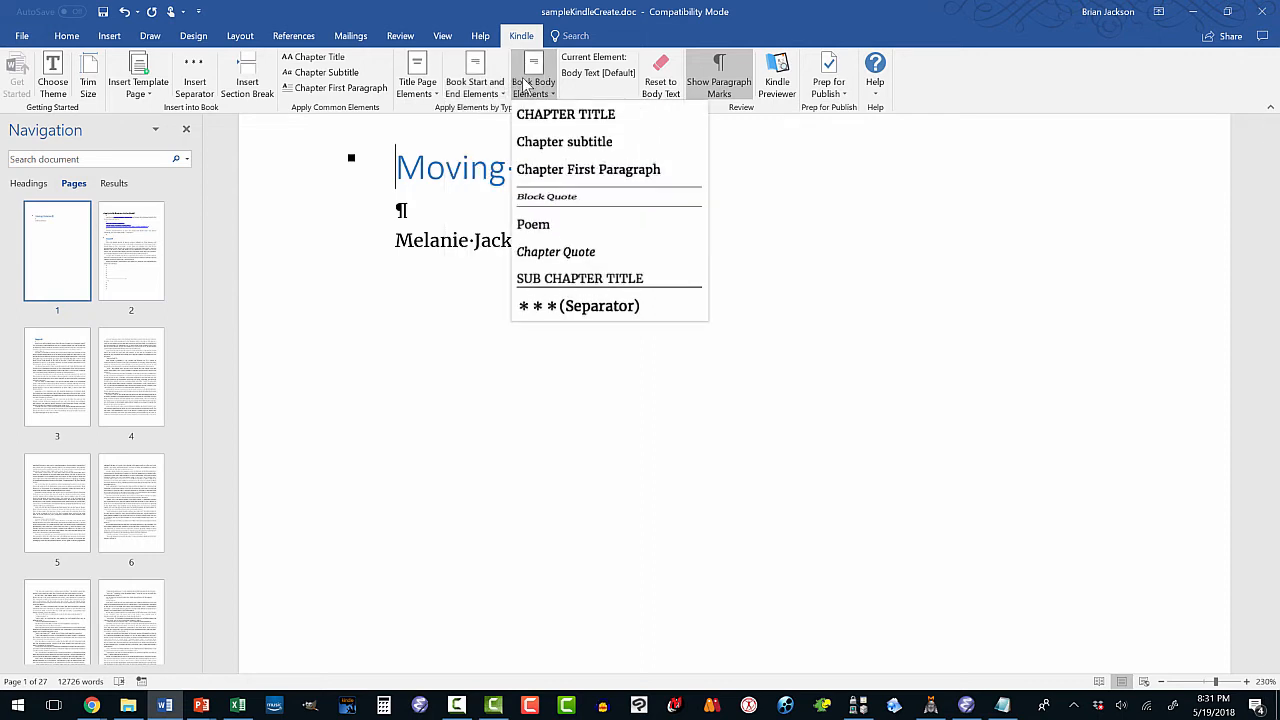
{"action": "left_click", "coordinate": [527, 113]}
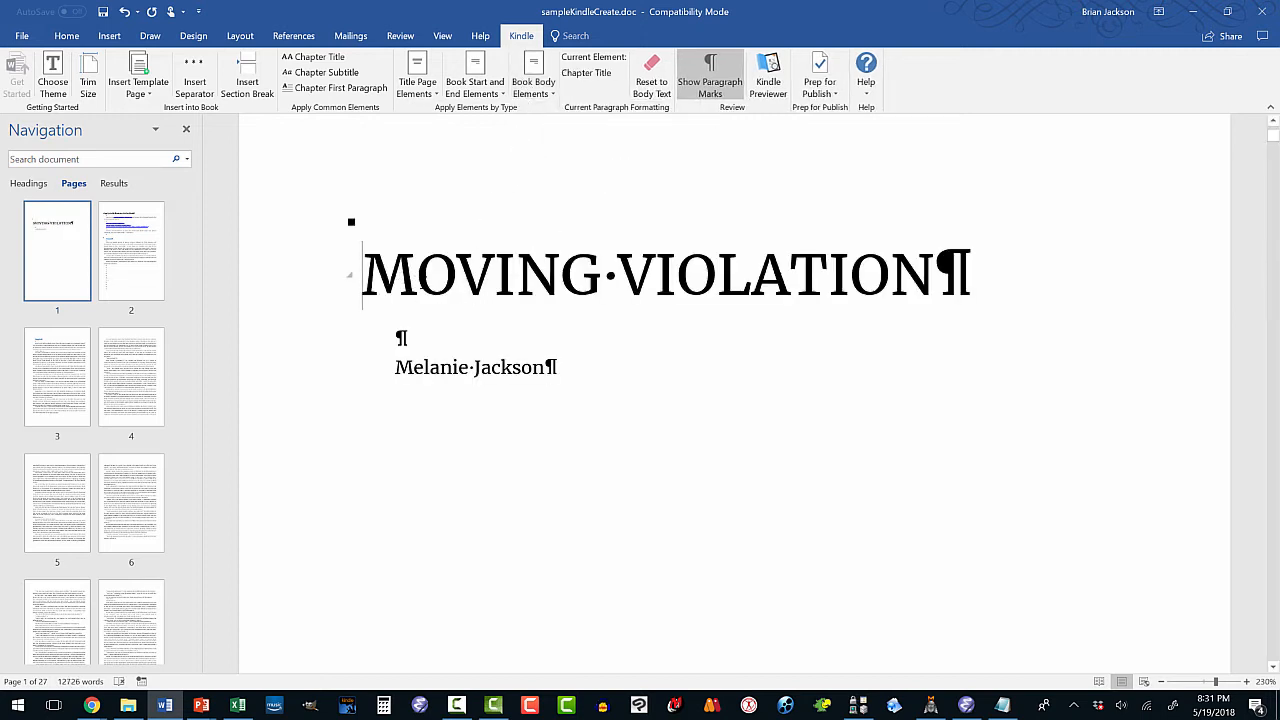
{"action": "left_click", "coordinate": [422, 88]}
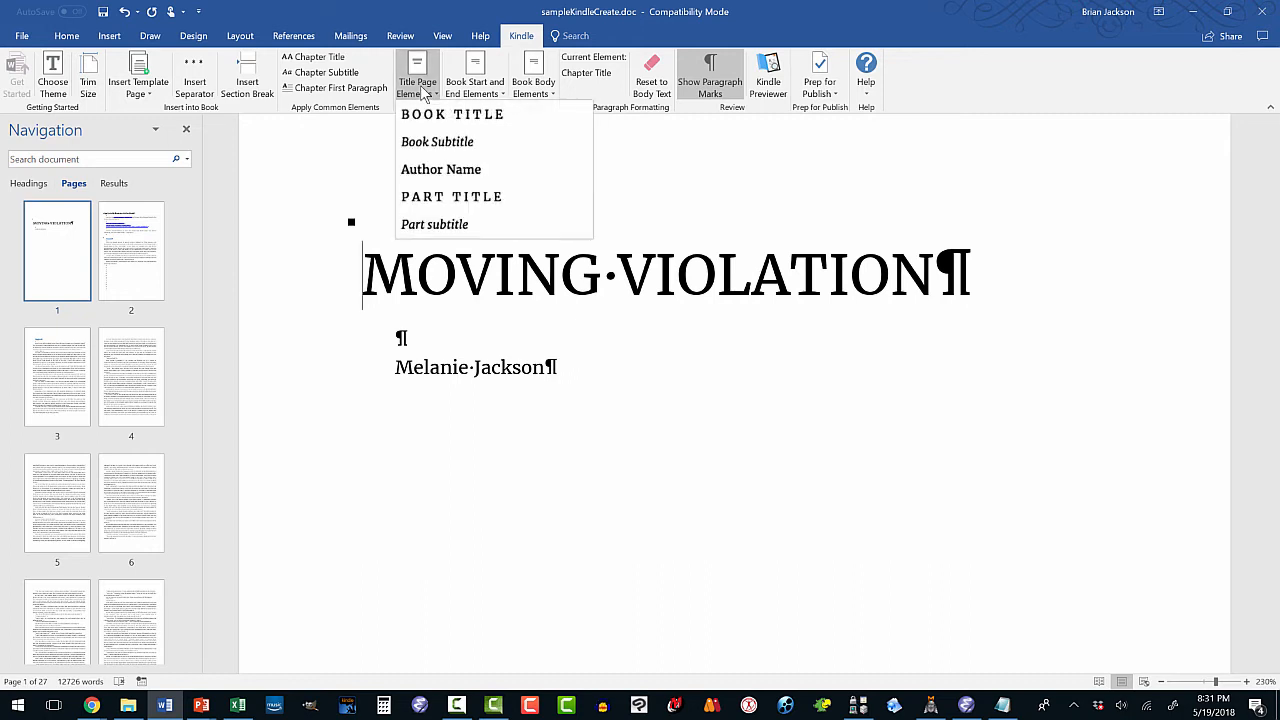
{"action": "left_click", "coordinate": [426, 114]}
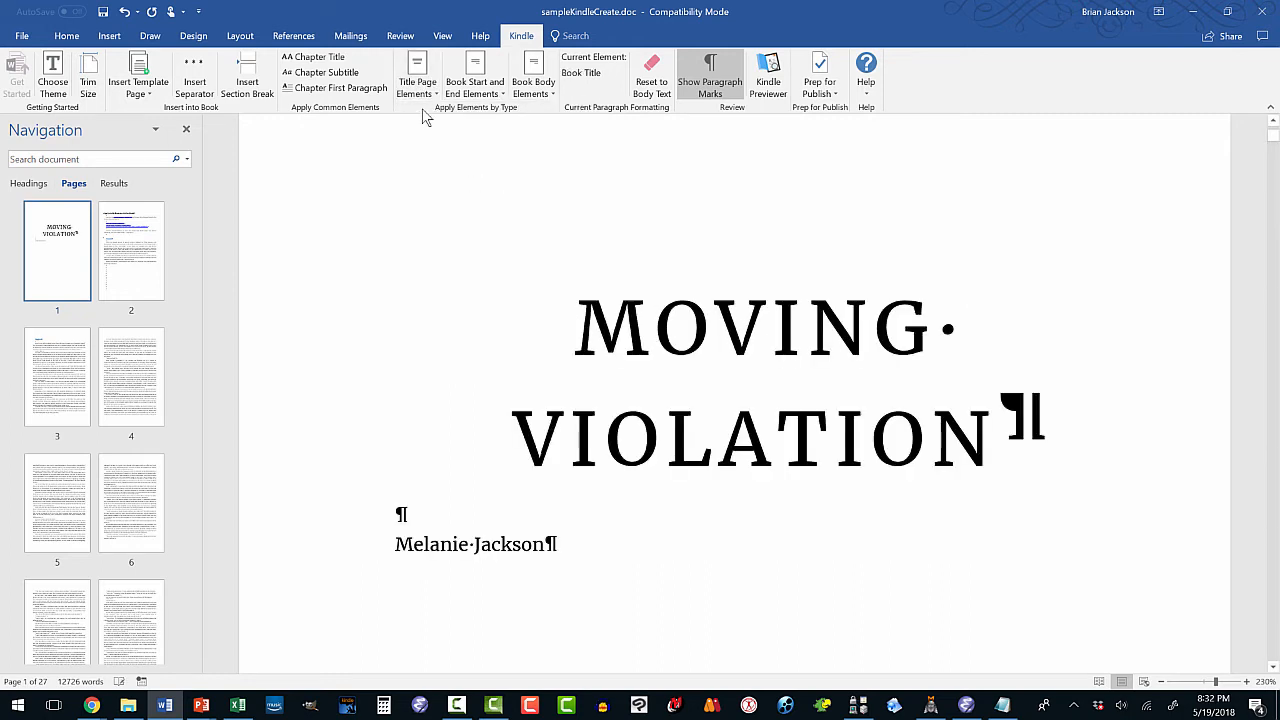
Style the author's name line as Author Name, then move to page 2.
{"action": "scroll", "coordinate": [436, 190], "scroll_direction": "down", "scroll_amount": 3}
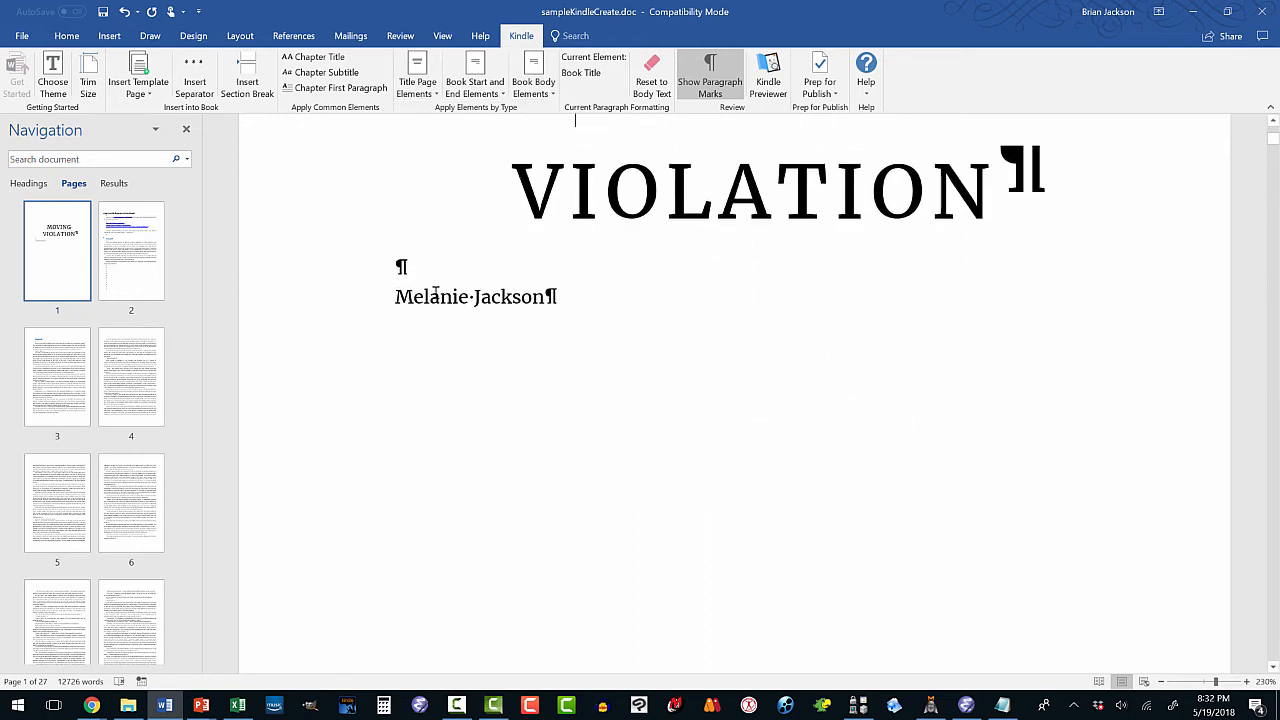
{"action": "left_click", "coordinate": [436, 296]}
{"action": "left_click", "coordinate": [430, 88]}
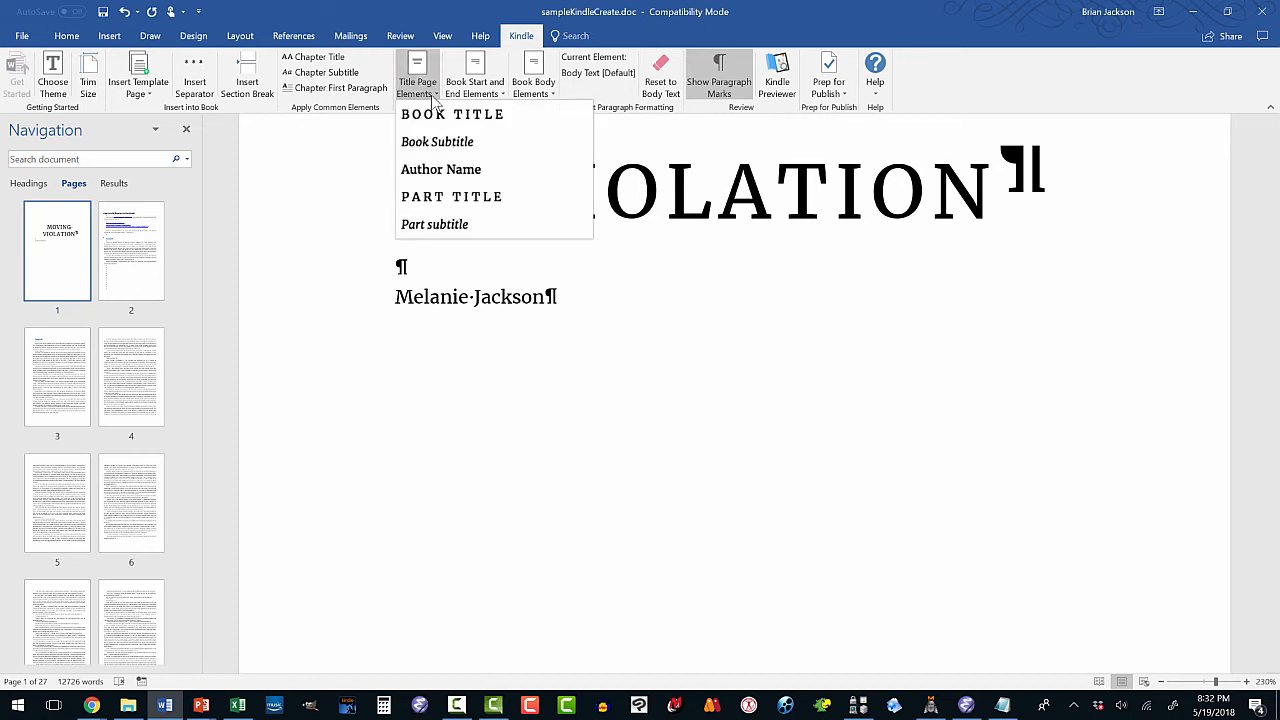
{"action": "left_click", "coordinate": [432, 170]}
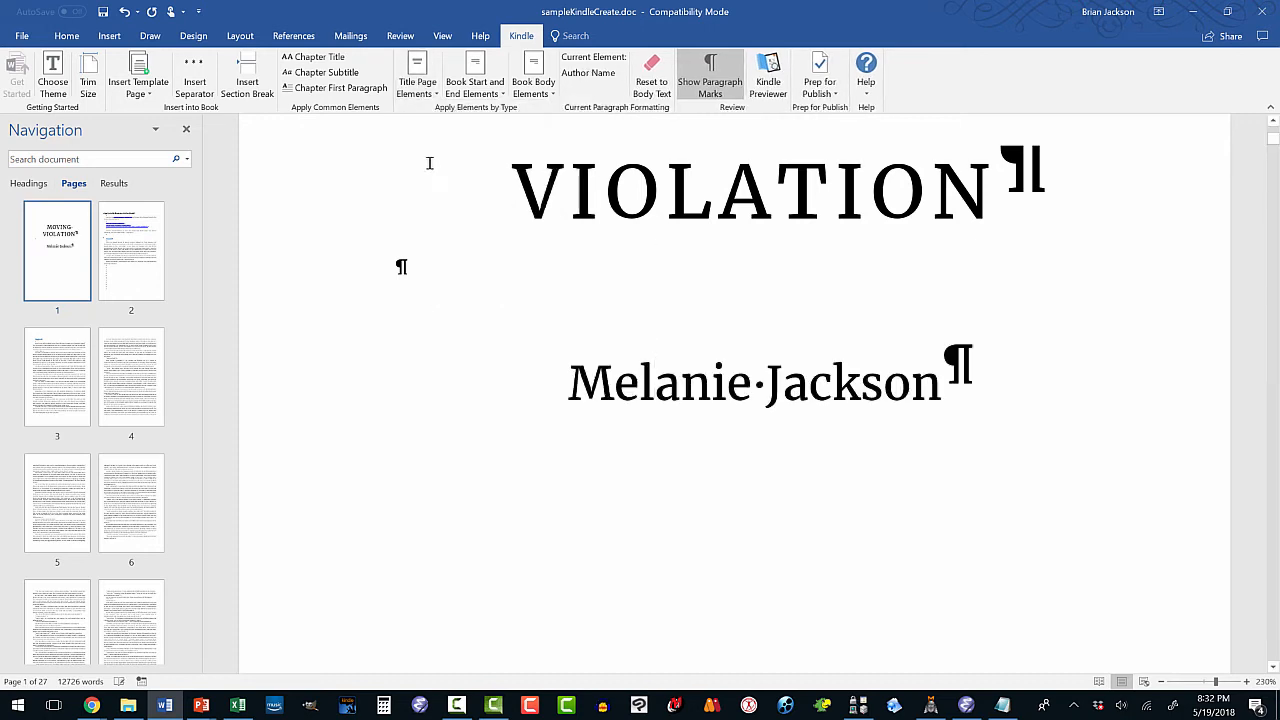
{"action": "scroll", "coordinate": [449, 186], "scroll_direction": "up", "scroll_amount": 5}
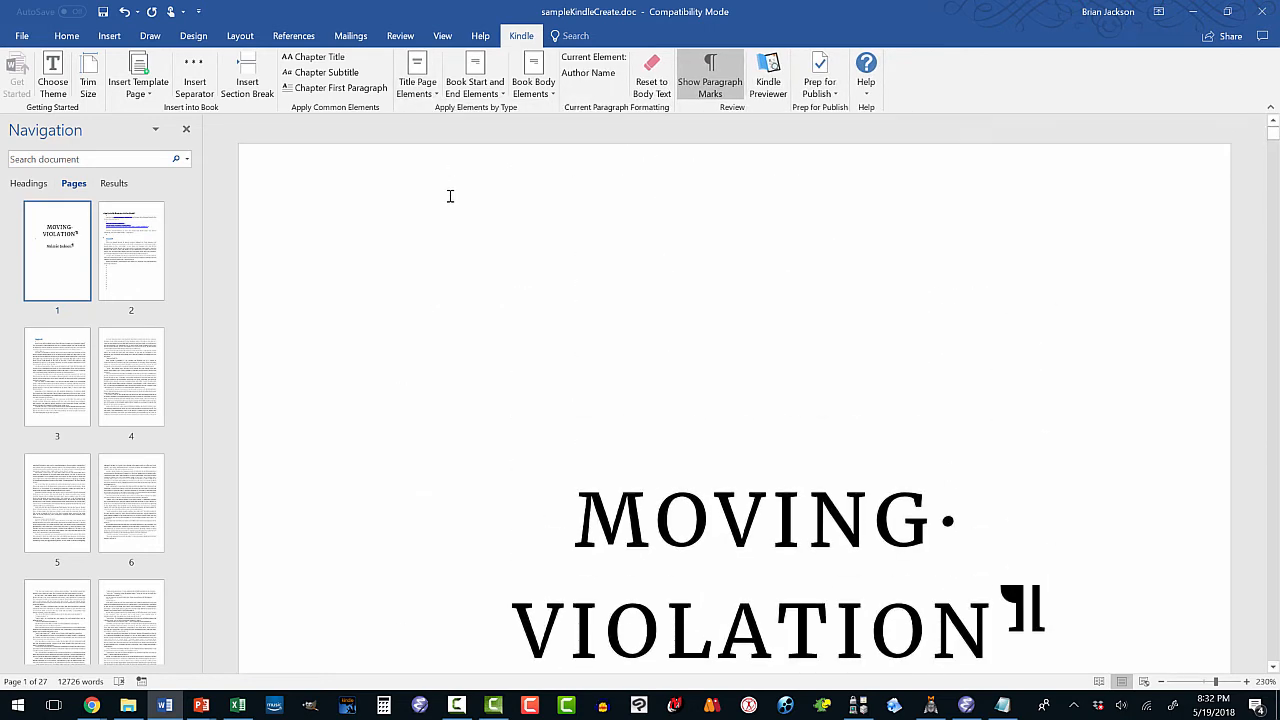
{"action": "scroll", "coordinate": [450, 196], "scroll_direction": "down", "scroll_amount": 3}
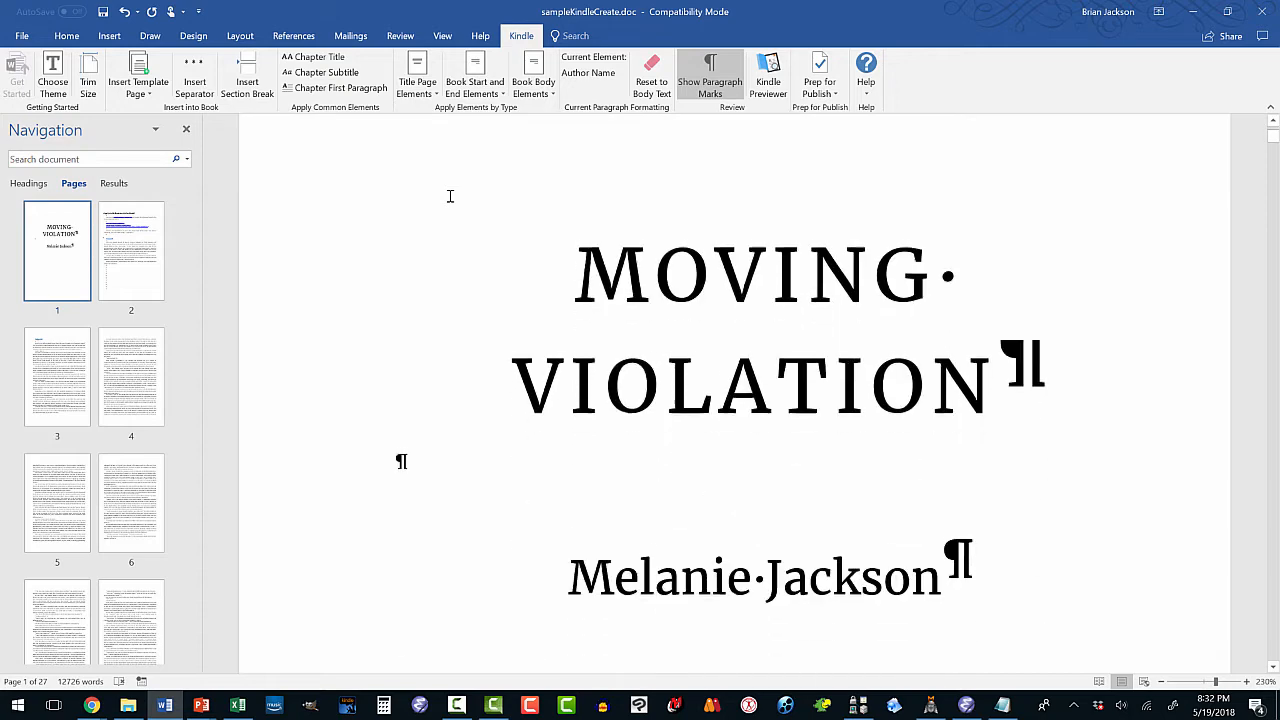
{"action": "left_click", "coordinate": [152, 270]}
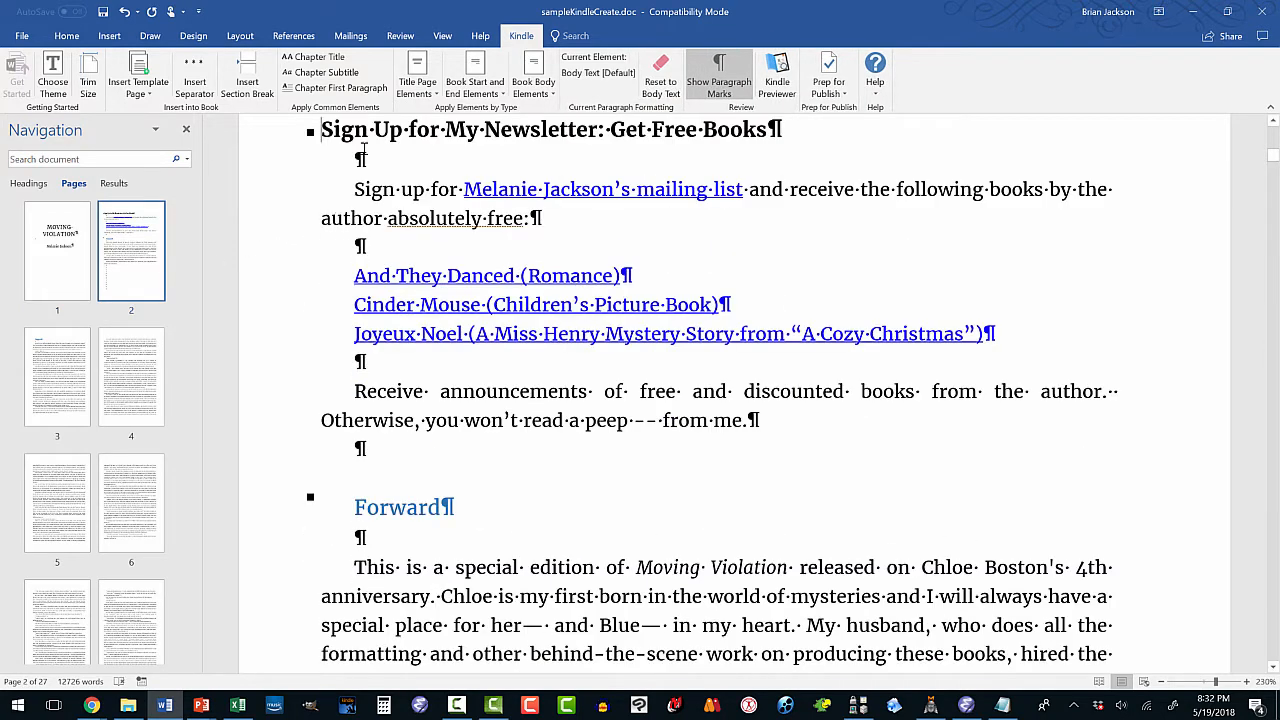
Style 'NEWSLETTER: GET FREE BOOKS' as a Chapter Title.
{"action": "left_click", "coordinate": [368, 130]}
{"action": "left_click", "coordinate": [527, 92]}
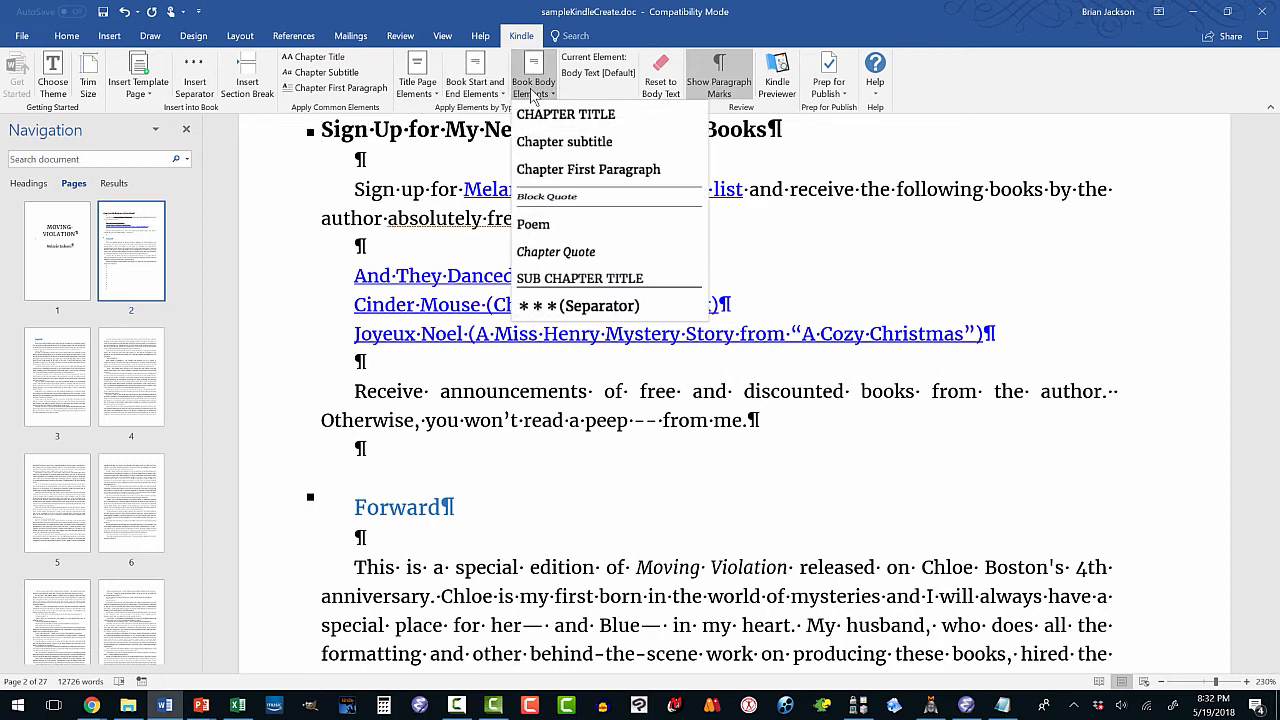
{"action": "left_click", "coordinate": [533, 118]}
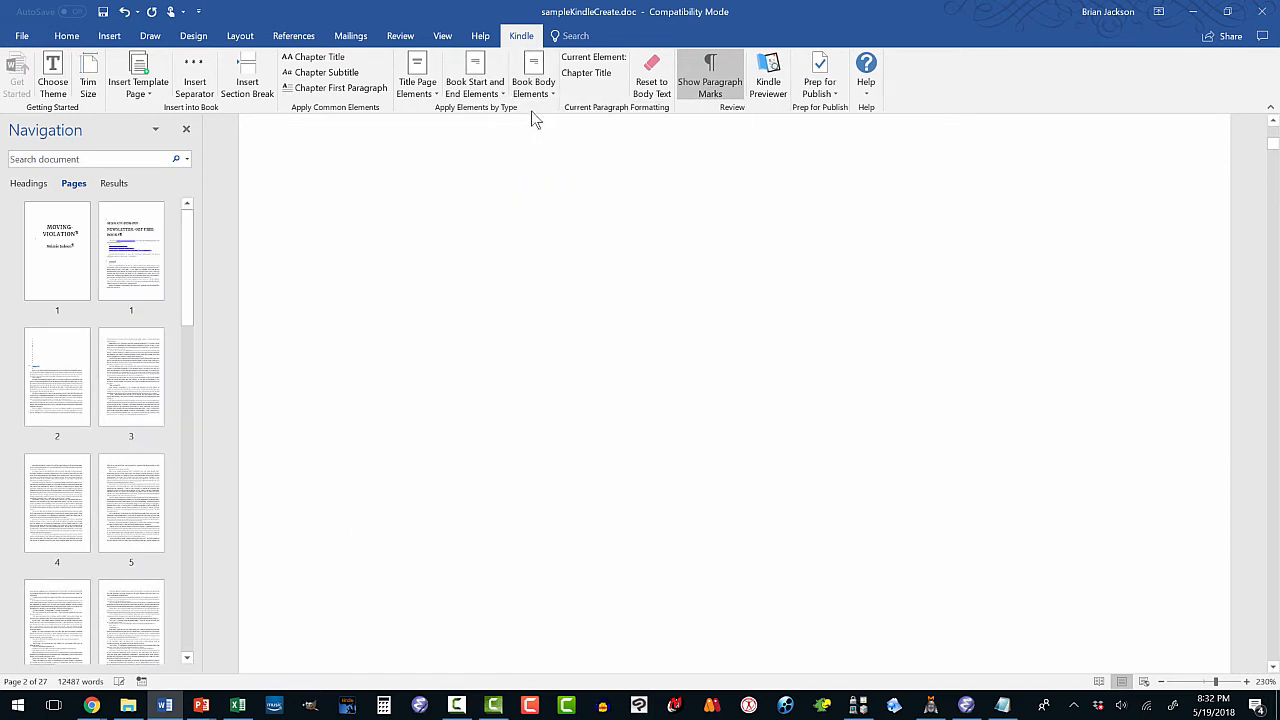
{"action": "left_click", "coordinate": [145, 237]}
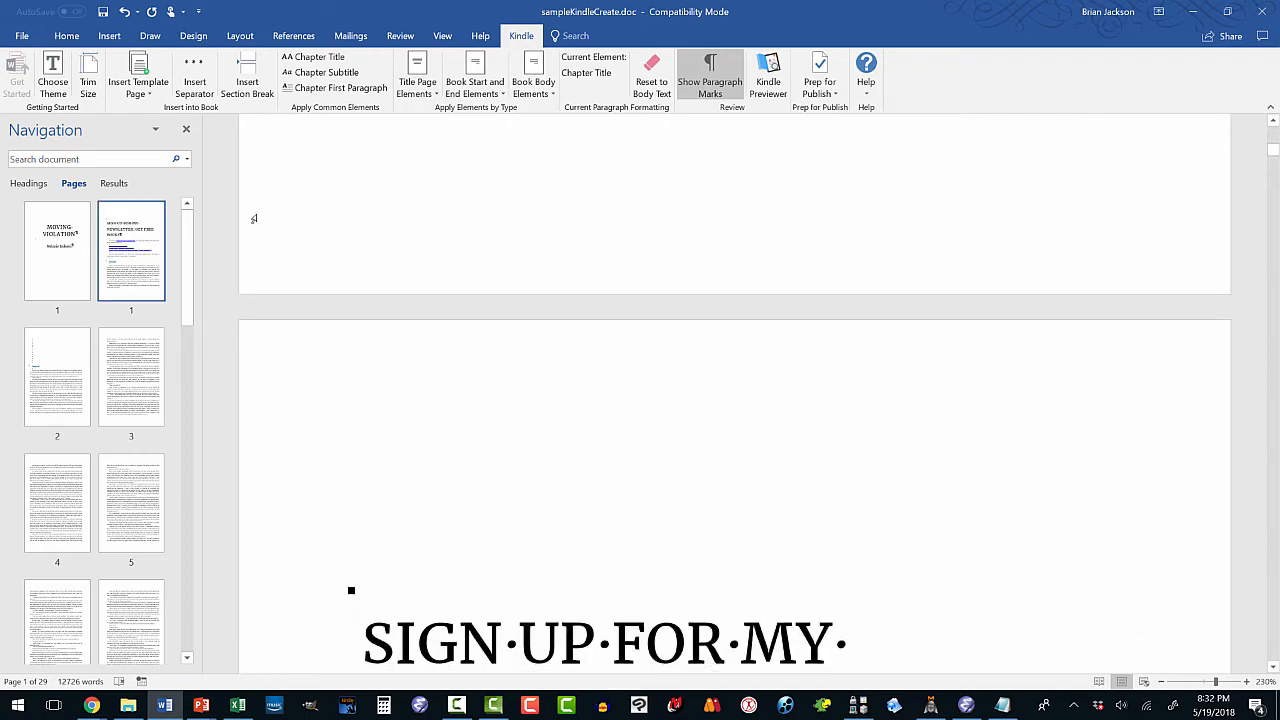
{"action": "scroll", "coordinate": [394, 271], "scroll_direction": "down", "scroll_amount": 3}
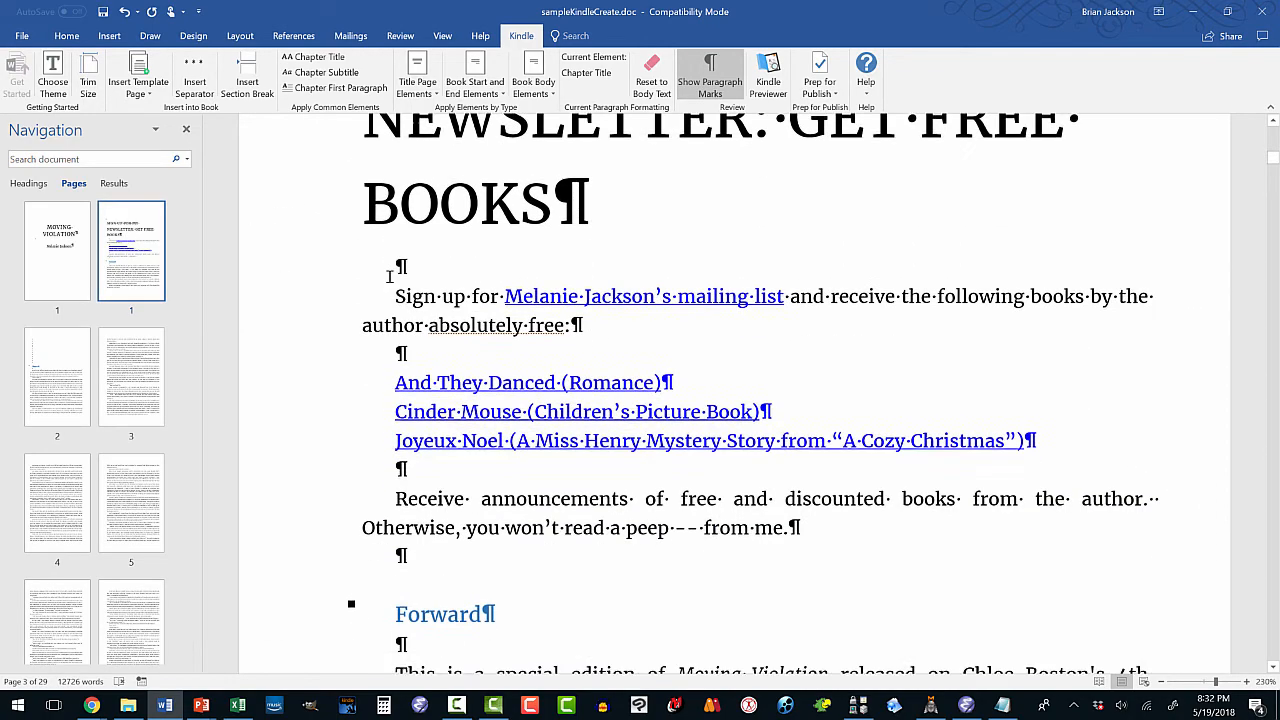
{"action": "scroll", "coordinate": [390, 273], "scroll_direction": "down", "scroll_amount": 1}
{"action": "scroll", "coordinate": [390, 275], "scroll_direction": "down", "scroll_amount": 1}
{"action": "scroll", "coordinate": [390, 275], "scroll_direction": "up", "scroll_amount": 3}
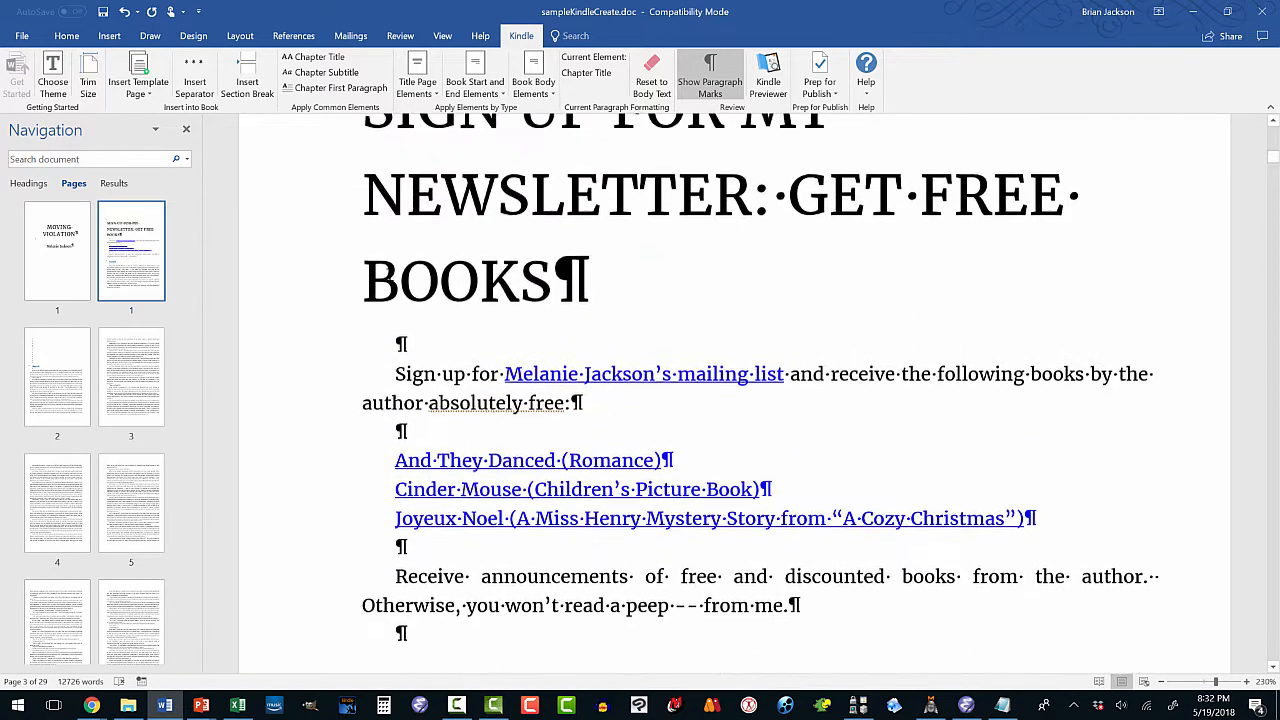
{"action": "scroll", "coordinate": [390, 275], "scroll_direction": "down", "scroll_amount": 2}
{"action": "scroll", "coordinate": [390, 275], "scroll_direction": "up", "scroll_amount": 1}
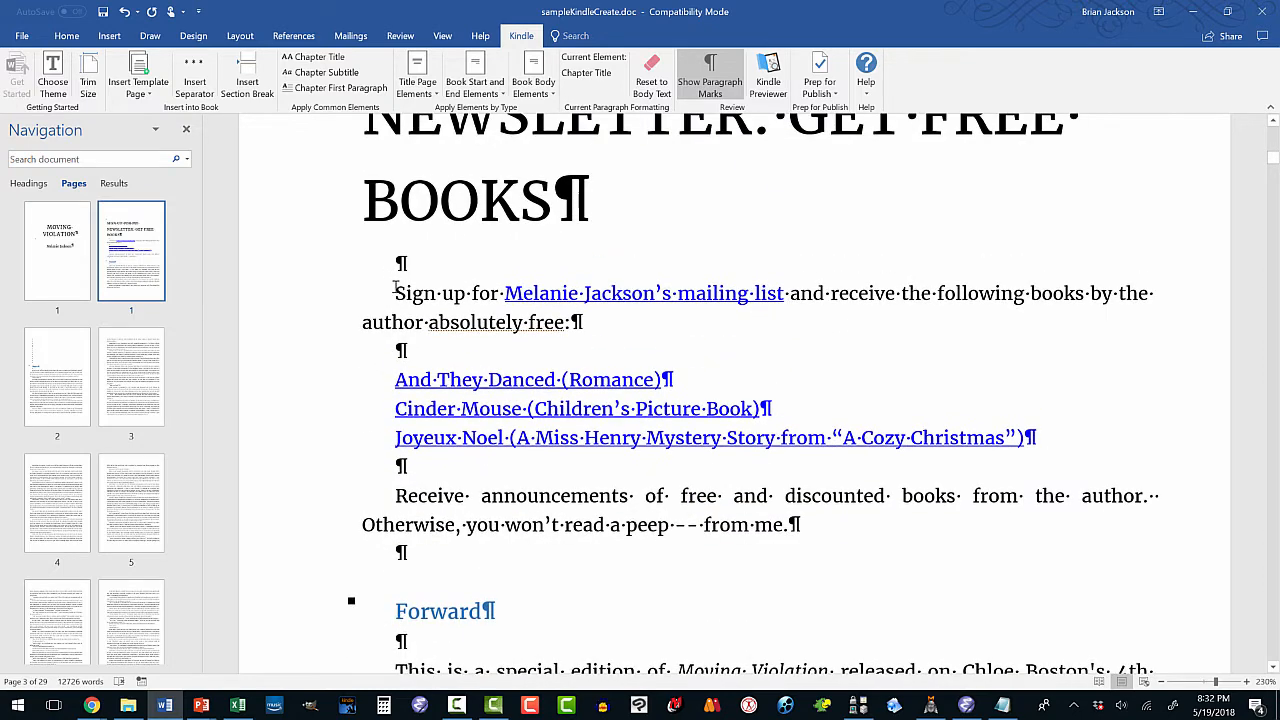
Style the sign-up paragraph as First Paragraph.
{"action": "left_click", "coordinate": [397, 293]}
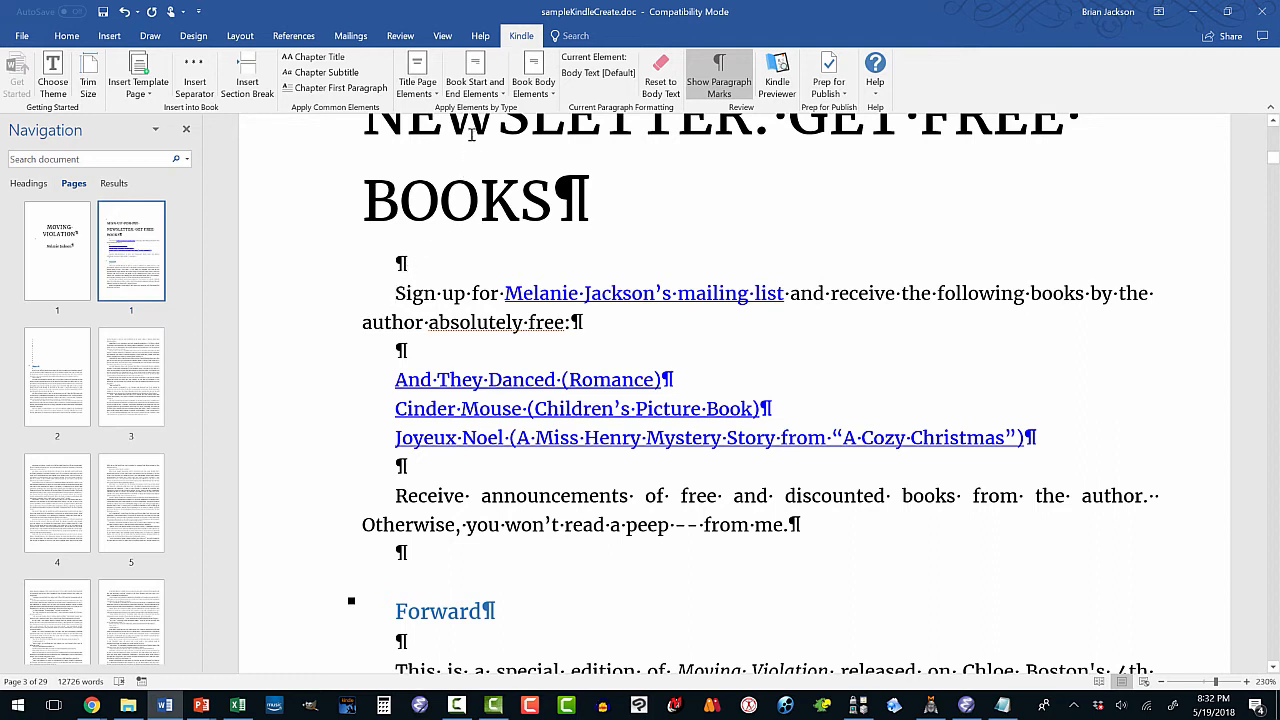
{"action": "left_click", "coordinate": [520, 88]}
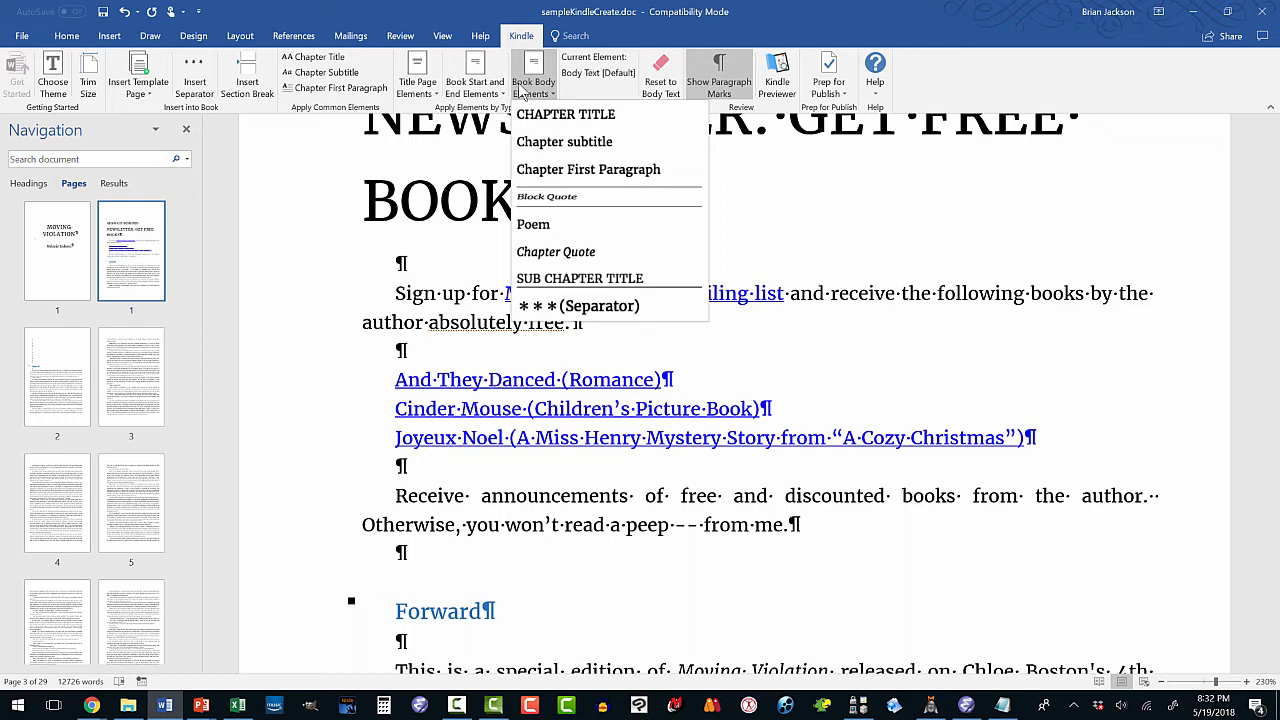
{"action": "left_click", "coordinate": [490, 90]}
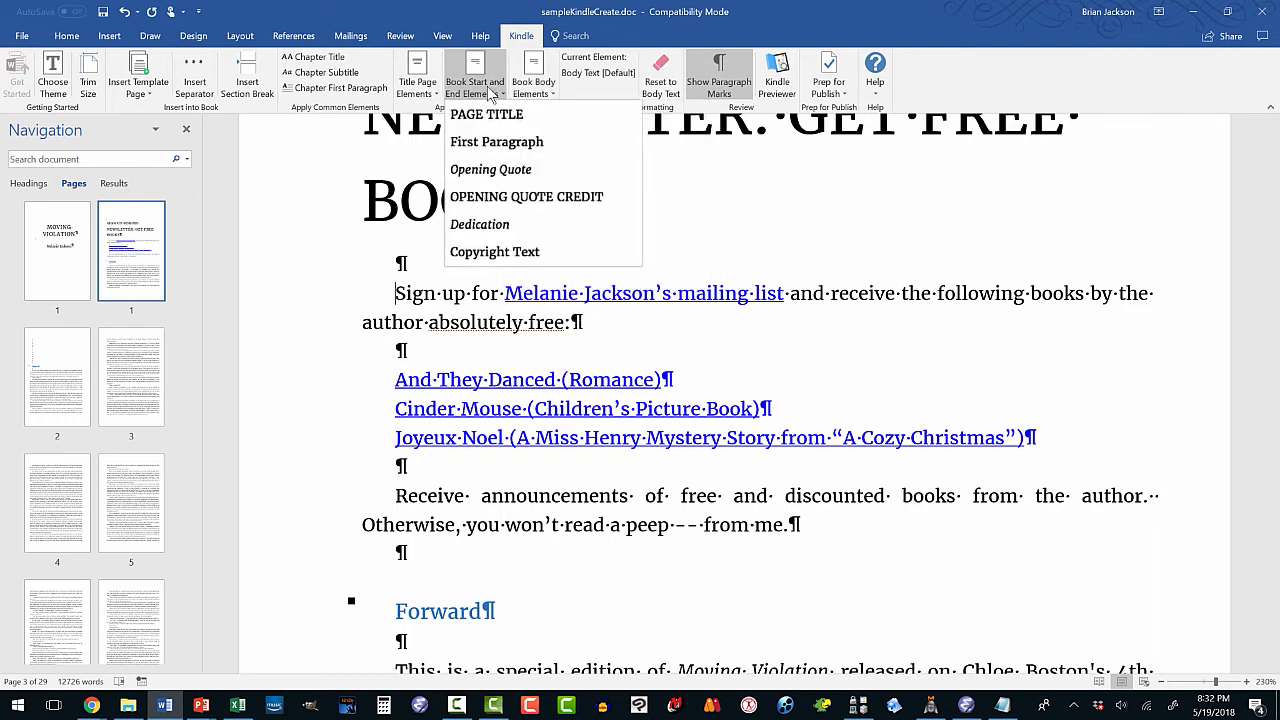
{"action": "left_click", "coordinate": [496, 142]}
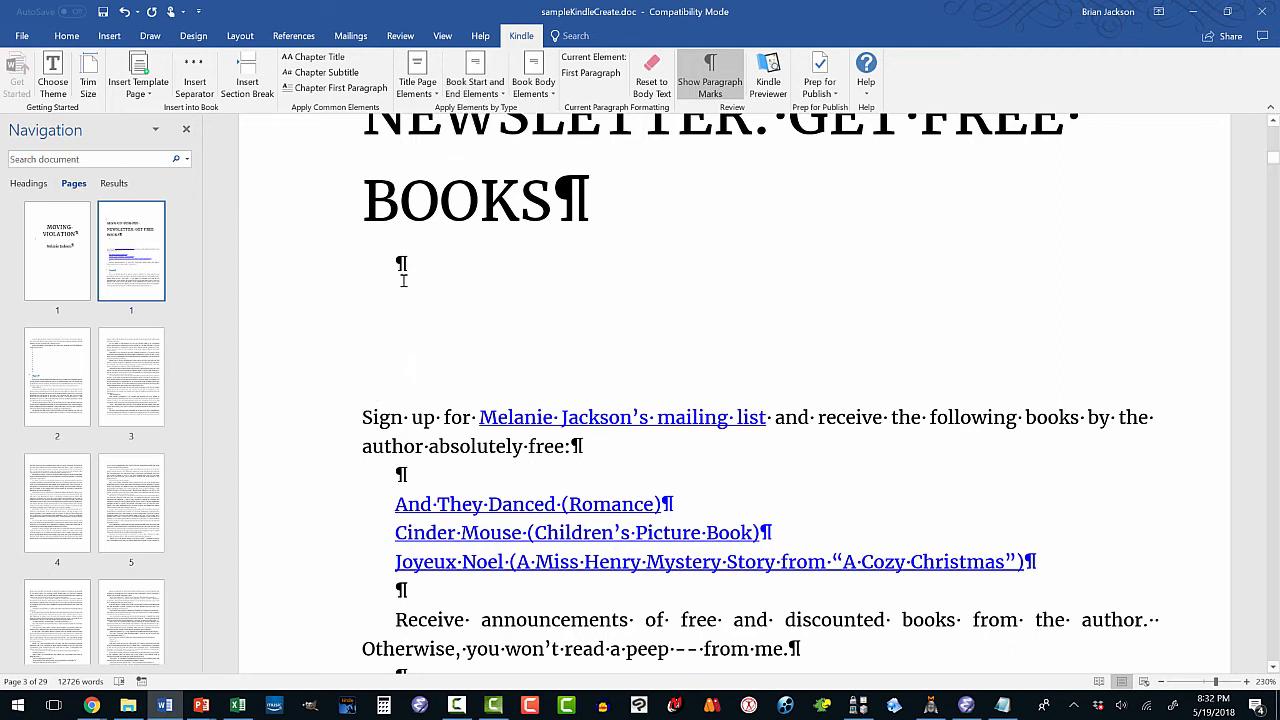
Delete the empty line between the newsletter heading and the sign-up paragraph.
{"action": "left_click", "coordinate": [402, 264]}
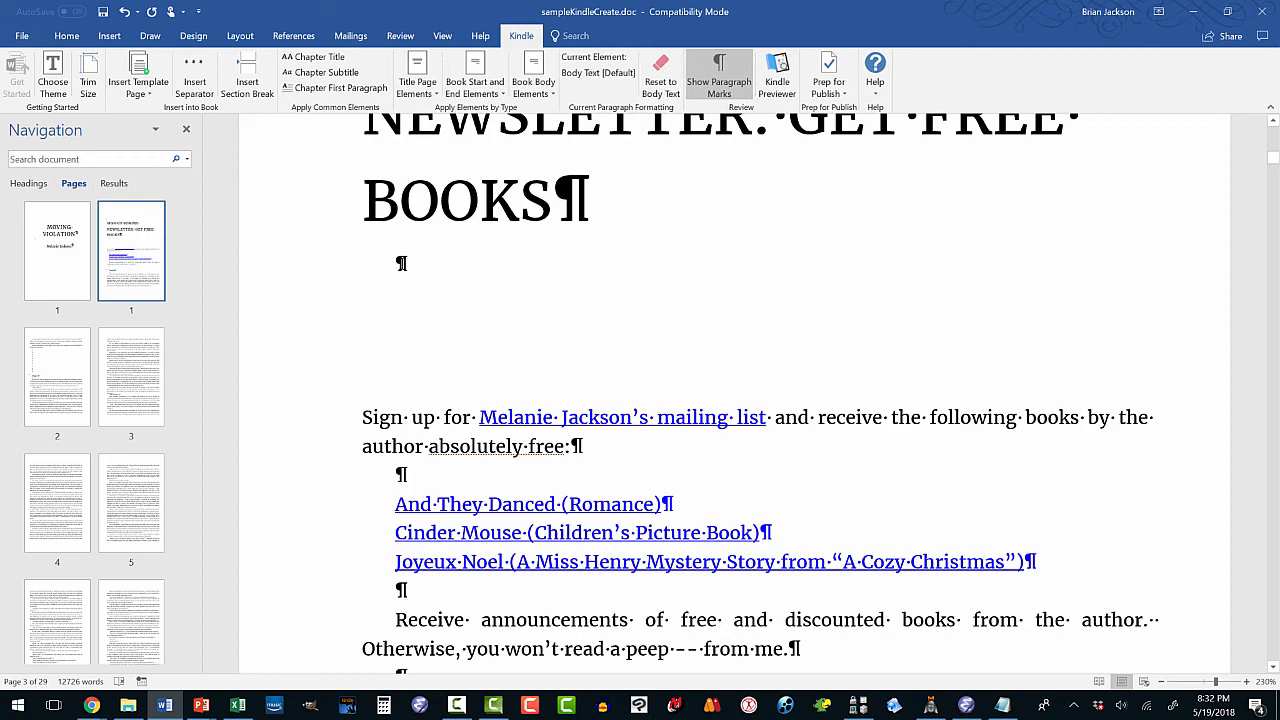
{"action": "key", "text": "Delete"}
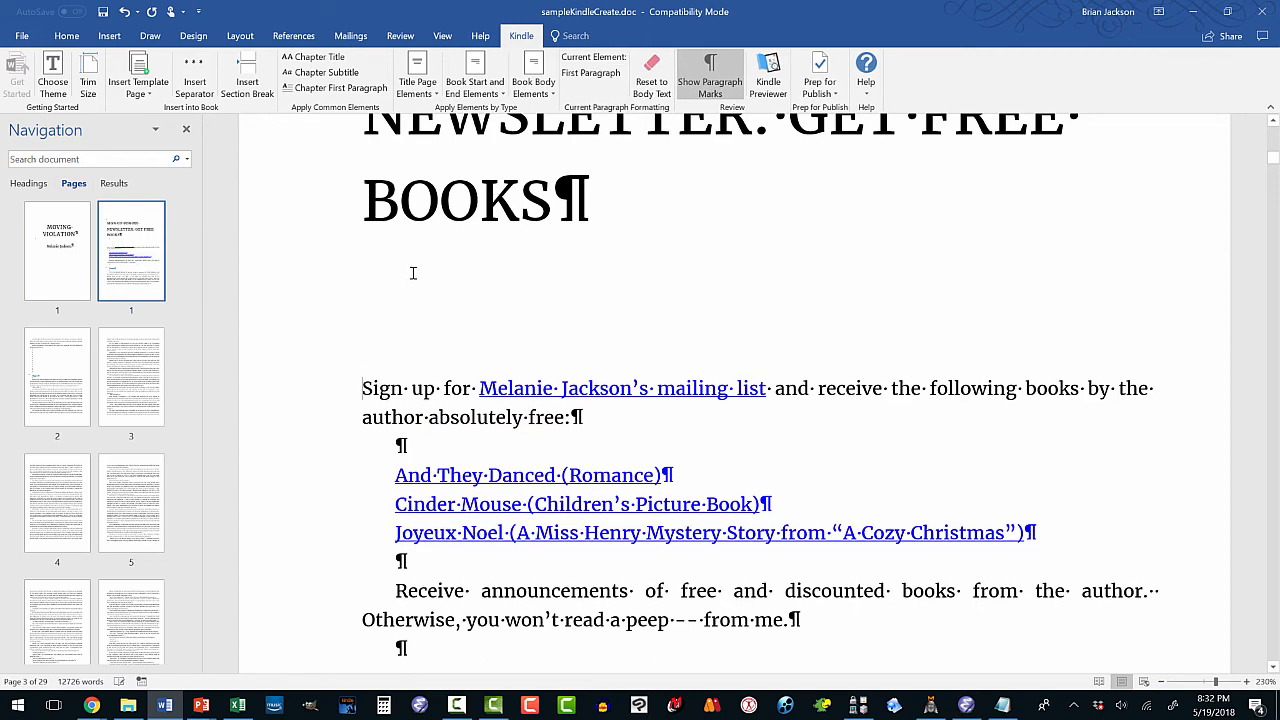
{"action": "scroll", "coordinate": [418, 271], "scroll_direction": "up", "scroll_amount": 1}
{"action": "scroll", "coordinate": [418, 271], "scroll_direction": "down", "scroll_amount": 3}
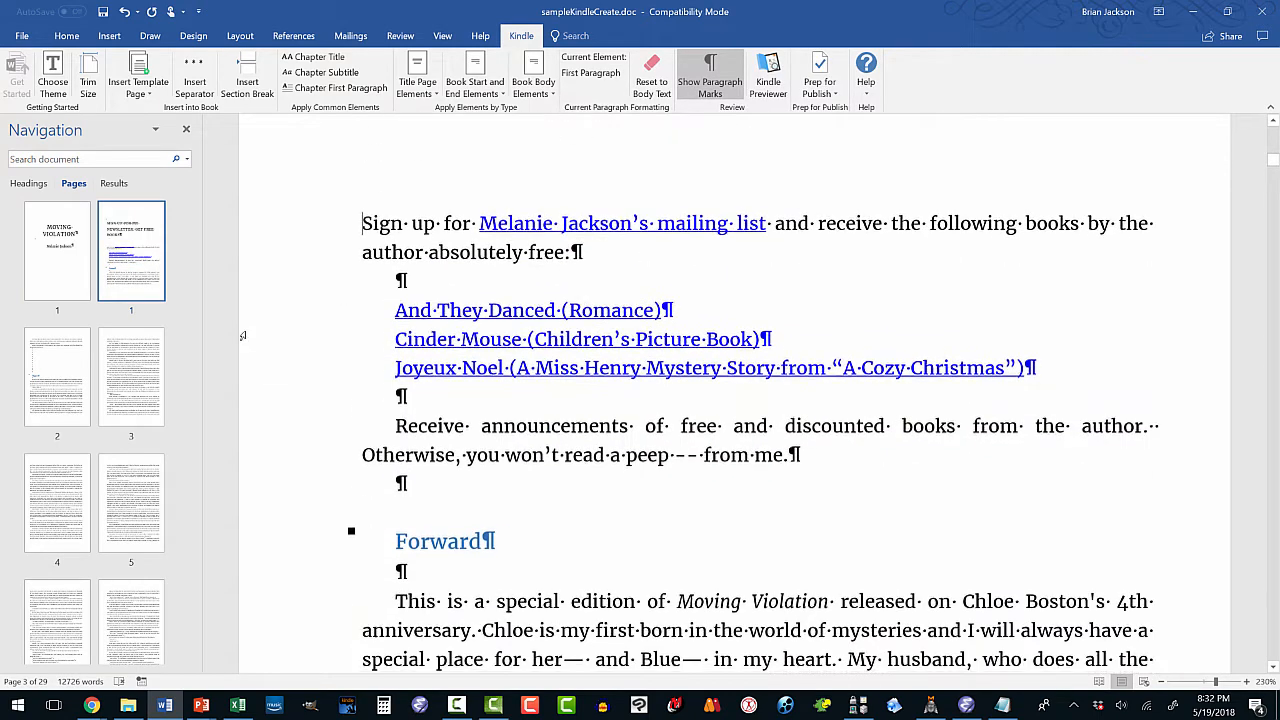
Delete the run of empty lines between the foreword and Chapter 1.
{"action": "left_click", "coordinate": [72, 380]}
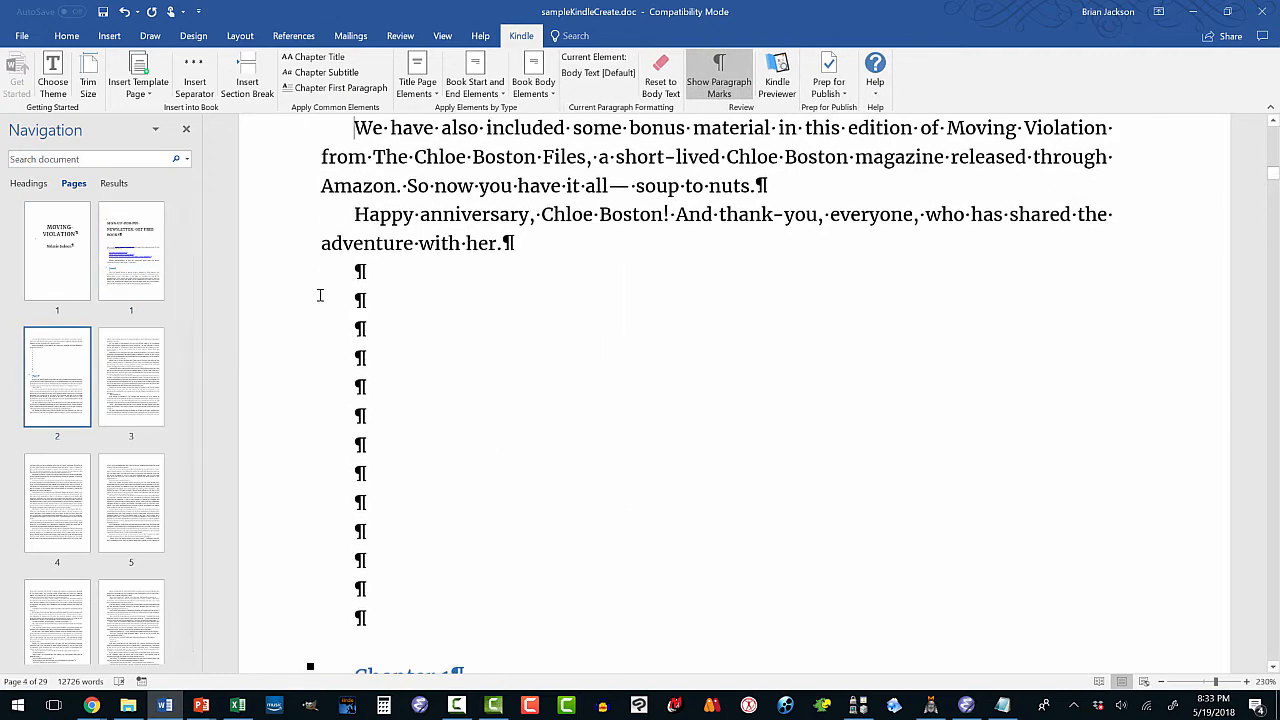
{"action": "left_click_drag", "start_coordinate": [395, 268], "coordinate": [422, 616]}
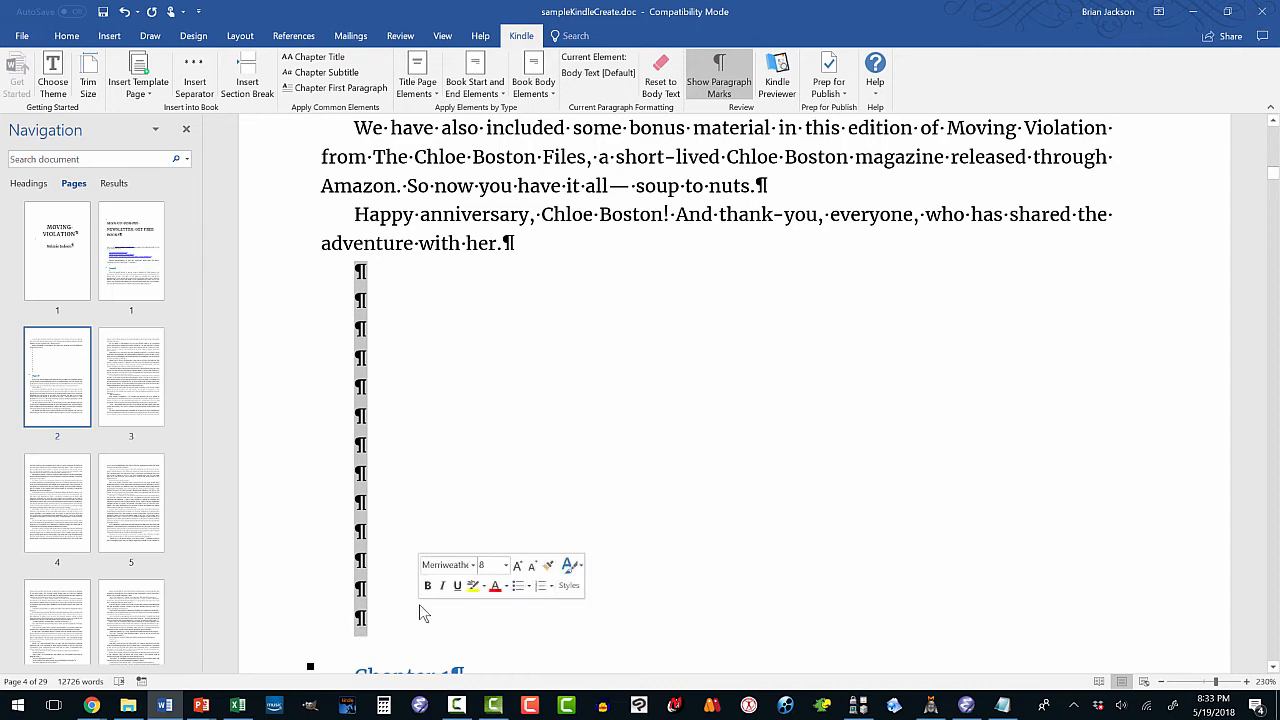
{"action": "key", "text": "Delete"}
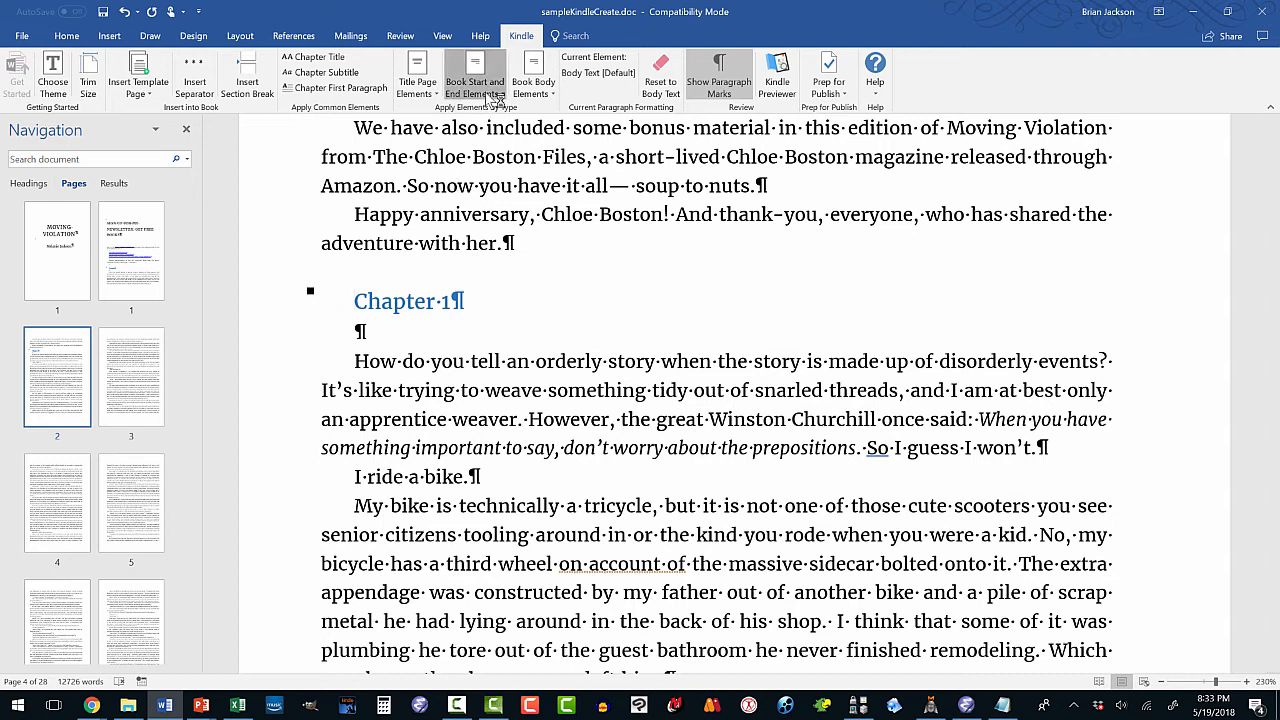
Style the CHAPTER 1 heading as a Chapter Title.
{"action": "left_click", "coordinate": [496, 94]}
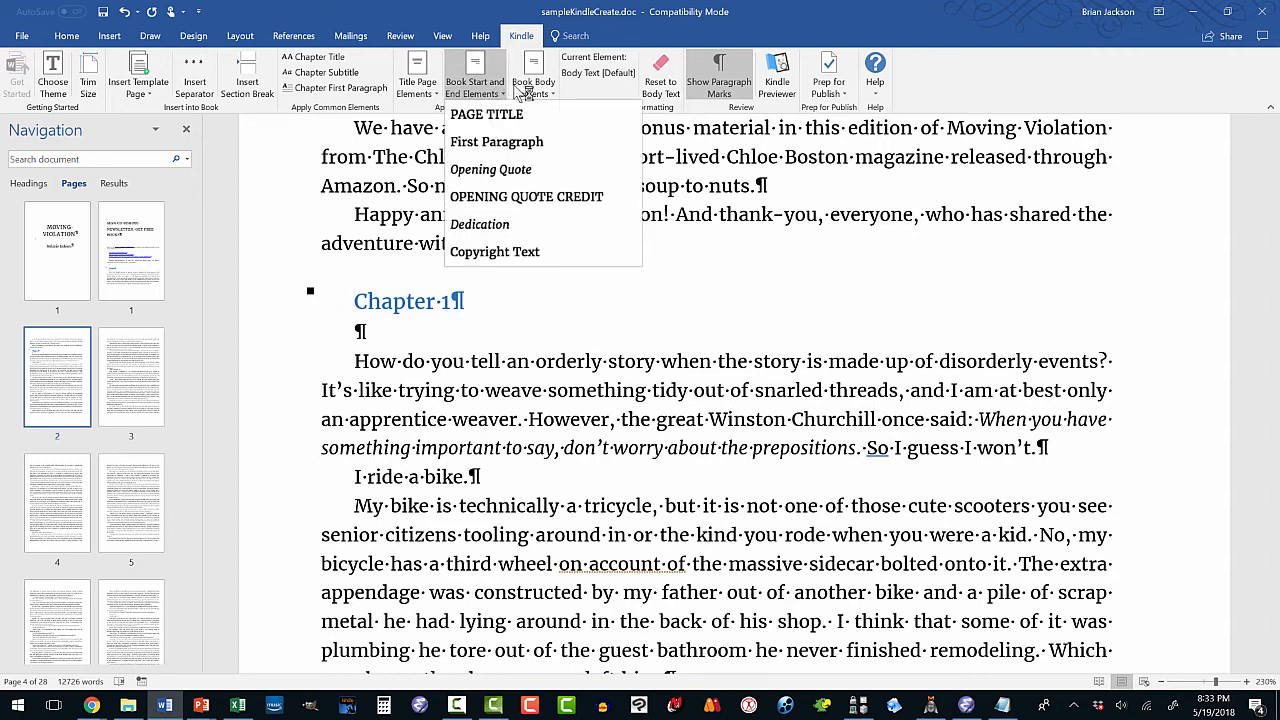
{"action": "left_click", "coordinate": [524, 90]}
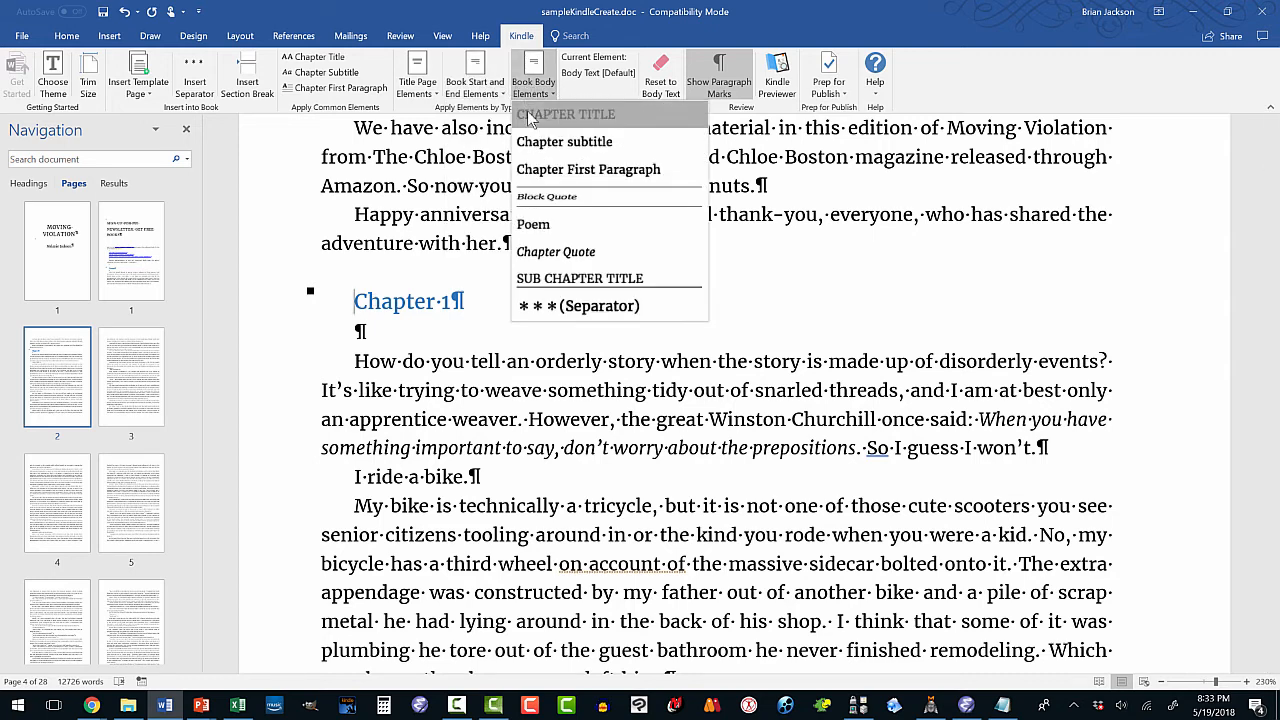
{"action": "left_click", "coordinate": [528, 114]}
Remove the blank line below CHAPTER 1.
{"action": "scroll", "coordinate": [381, 311], "scroll_direction": "down", "scroll_amount": 3}
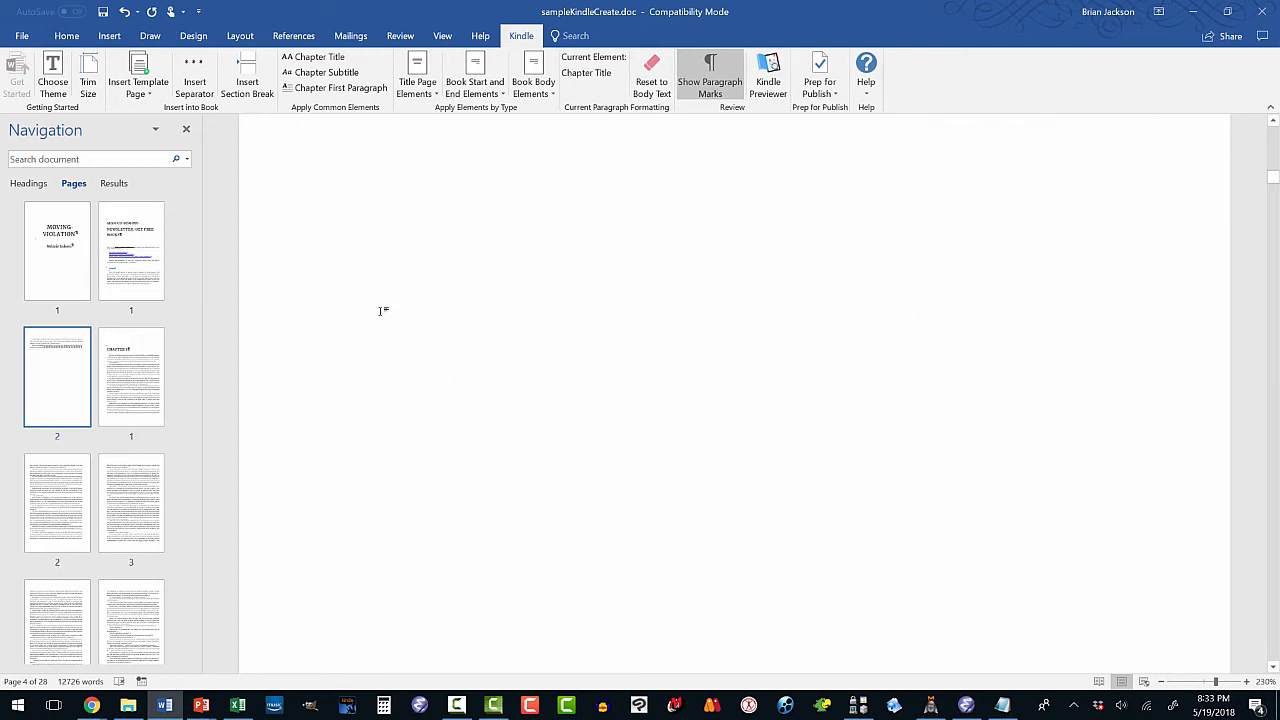
{"action": "scroll", "coordinate": [373, 314], "scroll_direction": "down", "scroll_amount": 6}
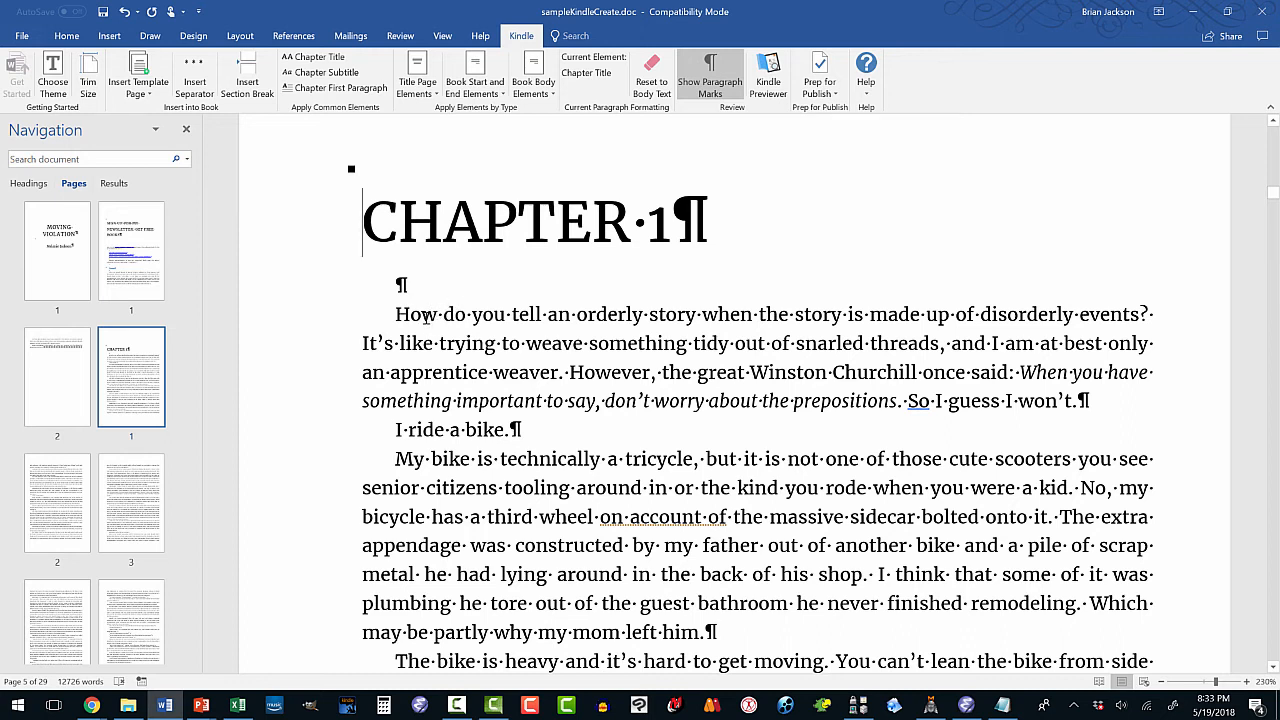
{"action": "left_click", "coordinate": [423, 315]}
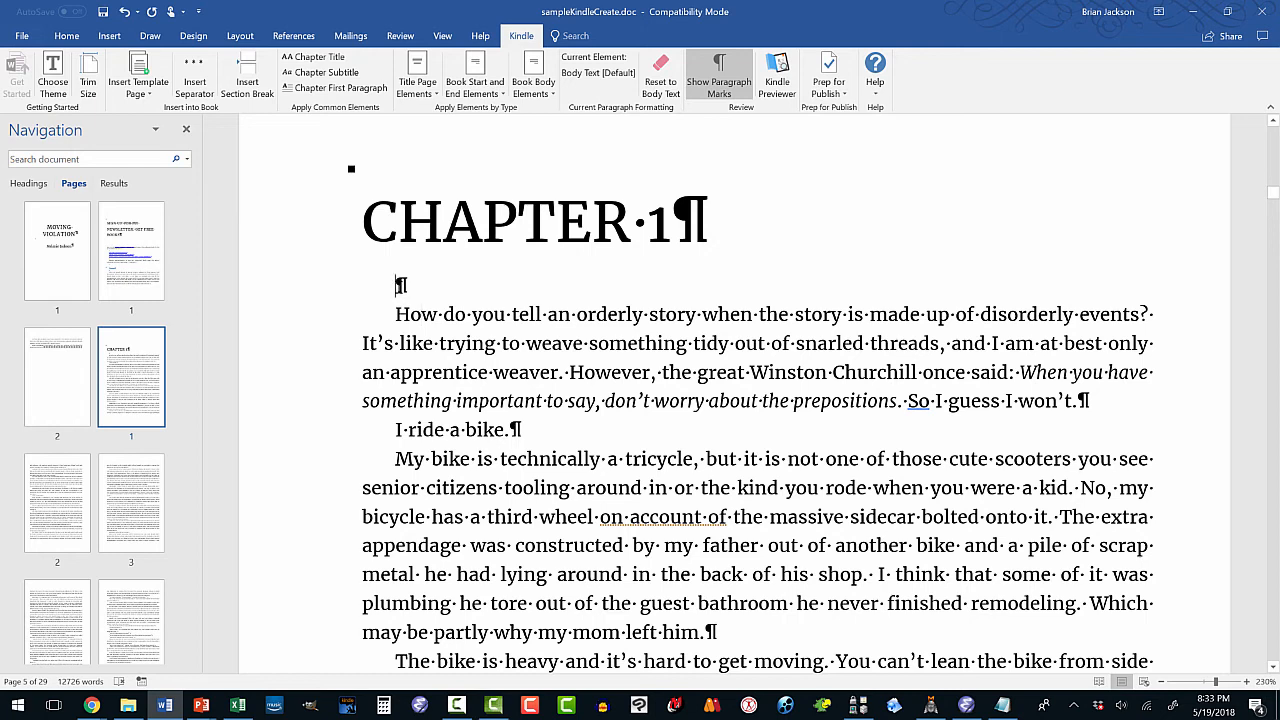
{"action": "key", "text": "BackSpace"}
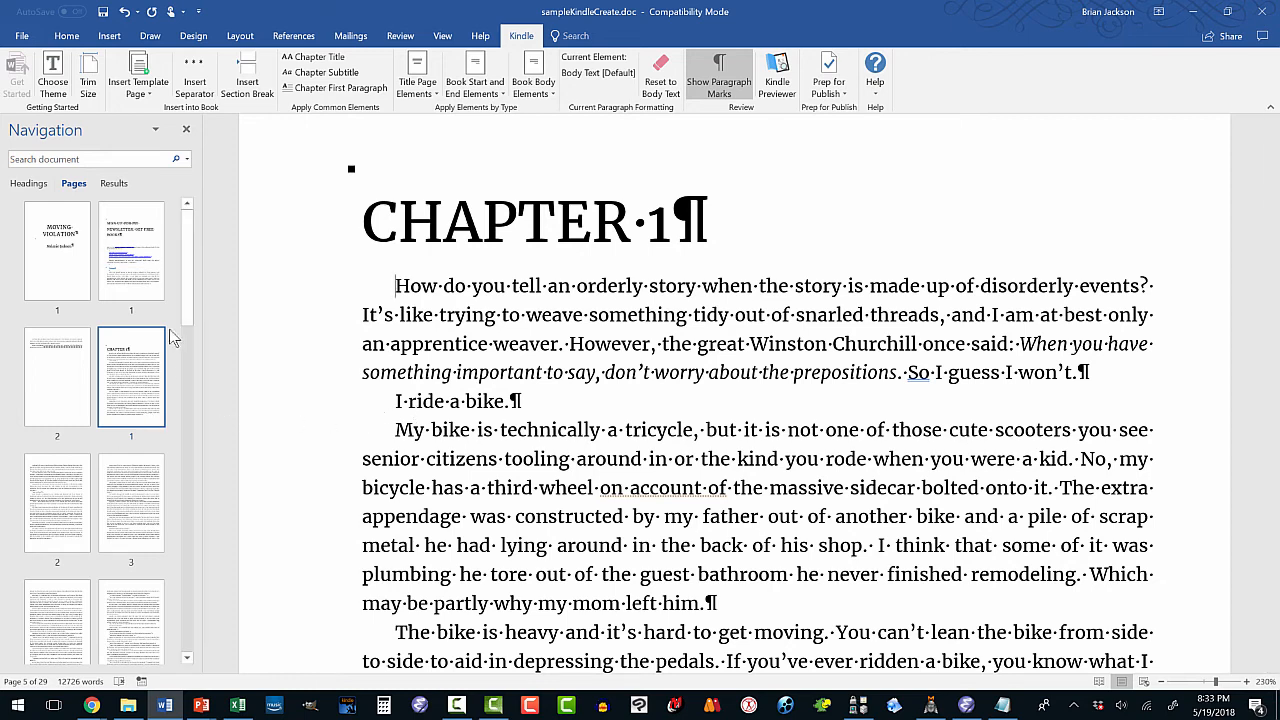
Apply the Kindle Chapter Title element to the CHAPTER 2 heading.
{"action": "left_click_drag", "start_coordinate": [184, 308], "coordinate": [176, 444]}
{"action": "scroll", "coordinate": [171, 505], "scroll_direction": "down", "scroll_amount": 8}
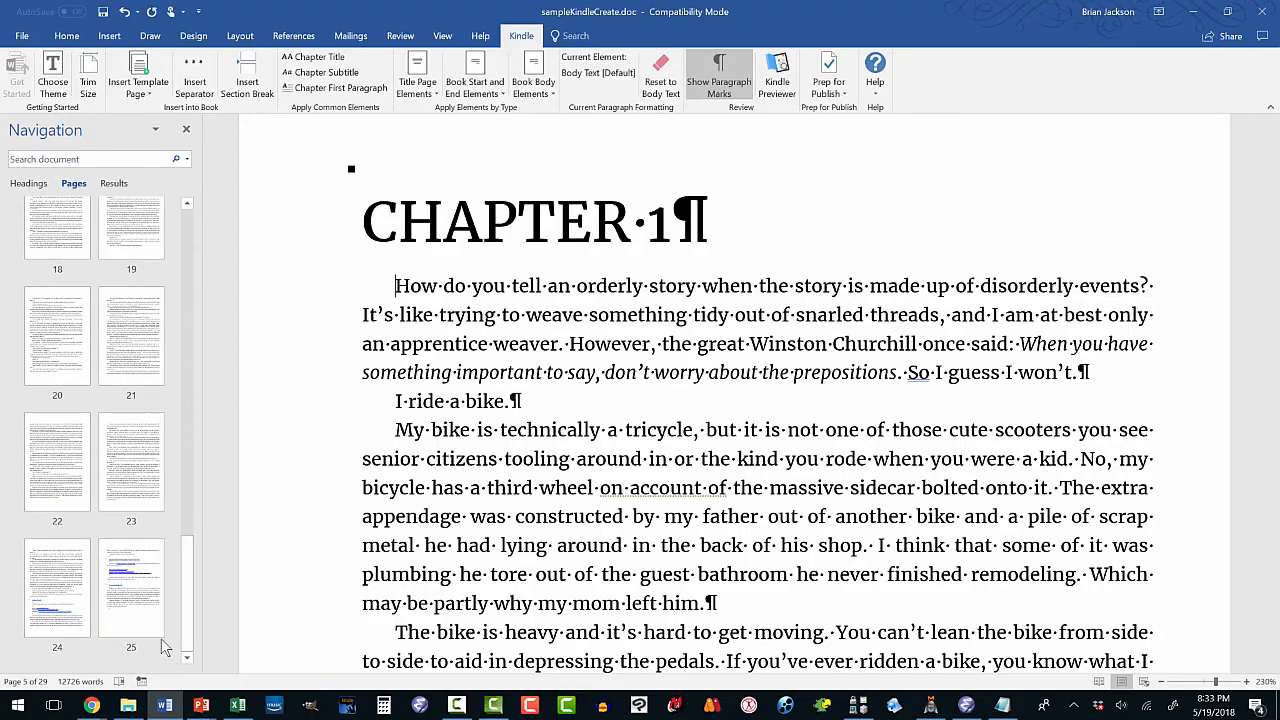
{"action": "left_click_drag", "start_coordinate": [1262, 212], "coordinate": [1176, 351]}
{"action": "scroll", "coordinate": [661, 335], "scroll_direction": "up", "scroll_amount": 7}
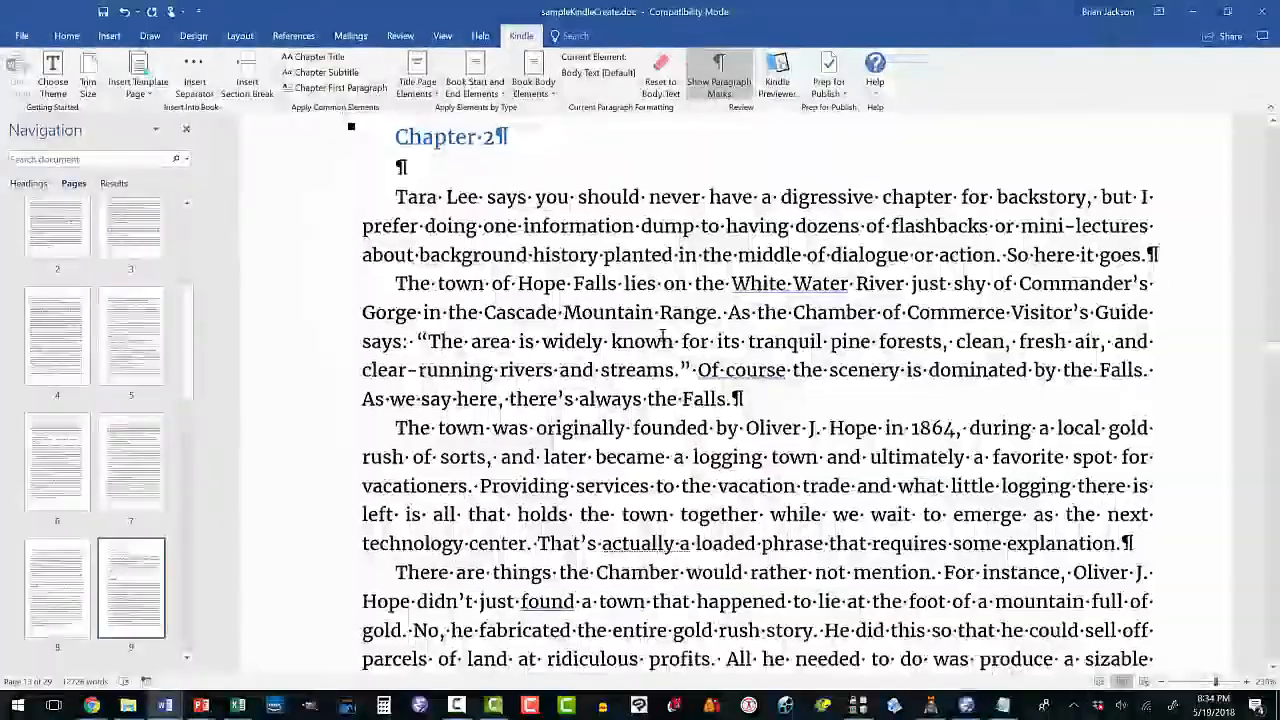
{"action": "left_click", "coordinate": [533, 88]}
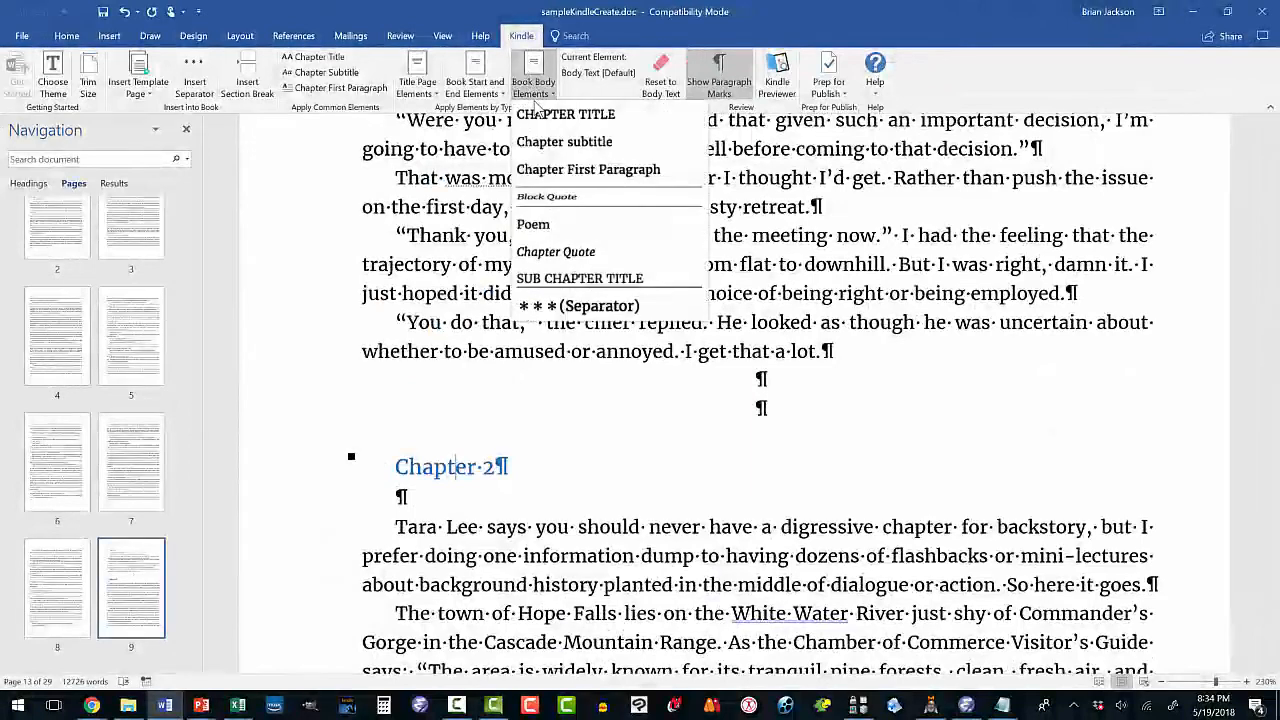
{"action": "left_click", "coordinate": [565, 114]}
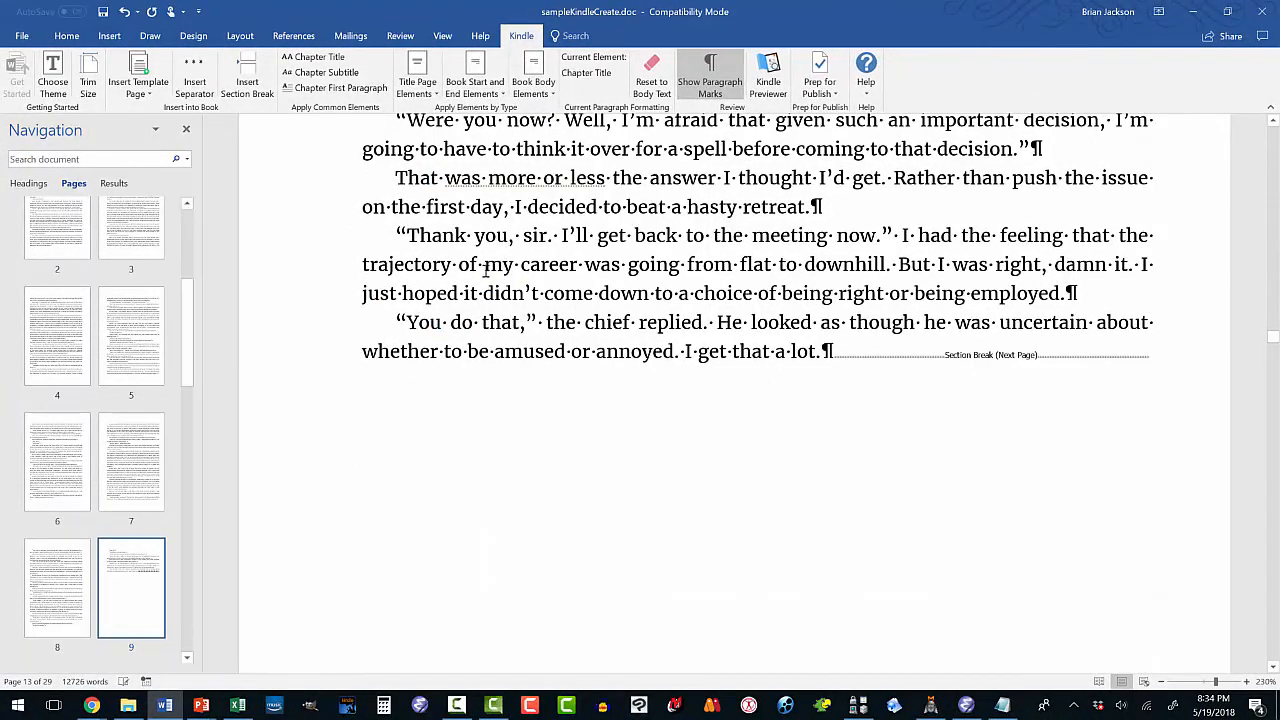
Delete the empty paragraph beneath the CHAPTER 2 heading.
{"action": "scroll", "coordinate": [480, 263], "scroll_direction": "down", "scroll_amount": 10}
{"action": "scroll", "coordinate": [480, 263], "scroll_direction": "up", "scroll_amount": 2}
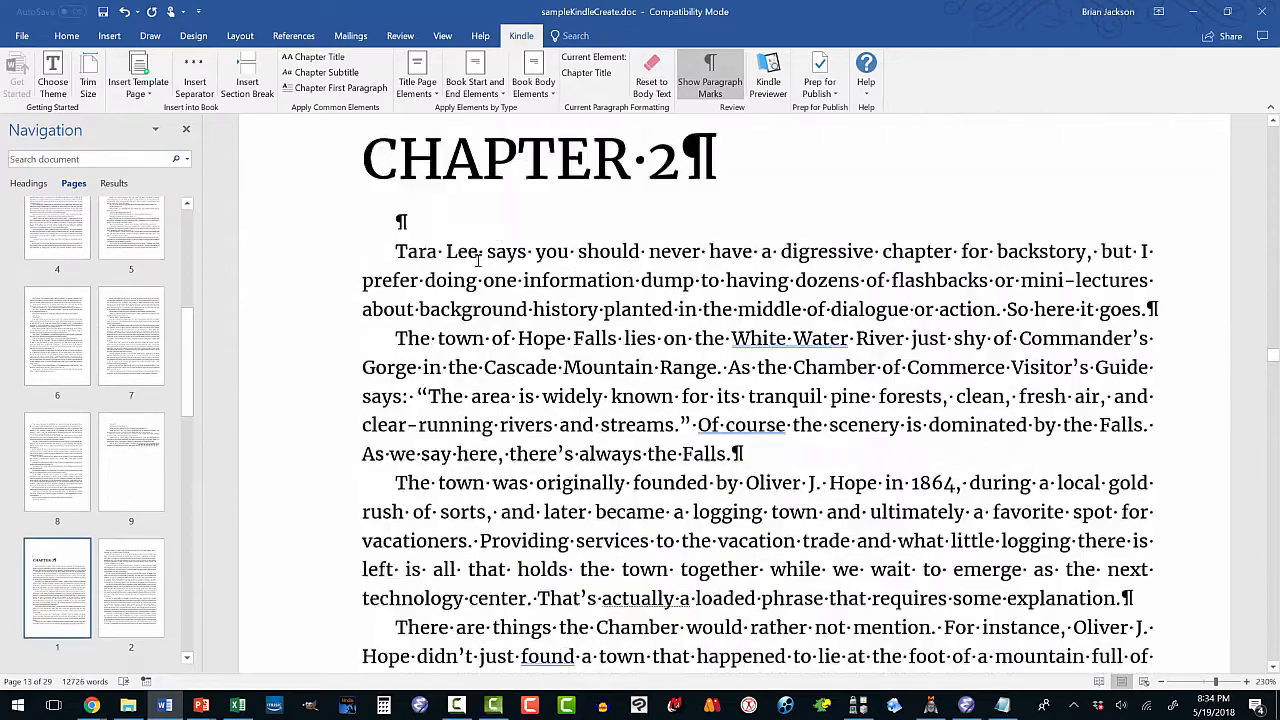
{"action": "left_click", "coordinate": [399, 272]}
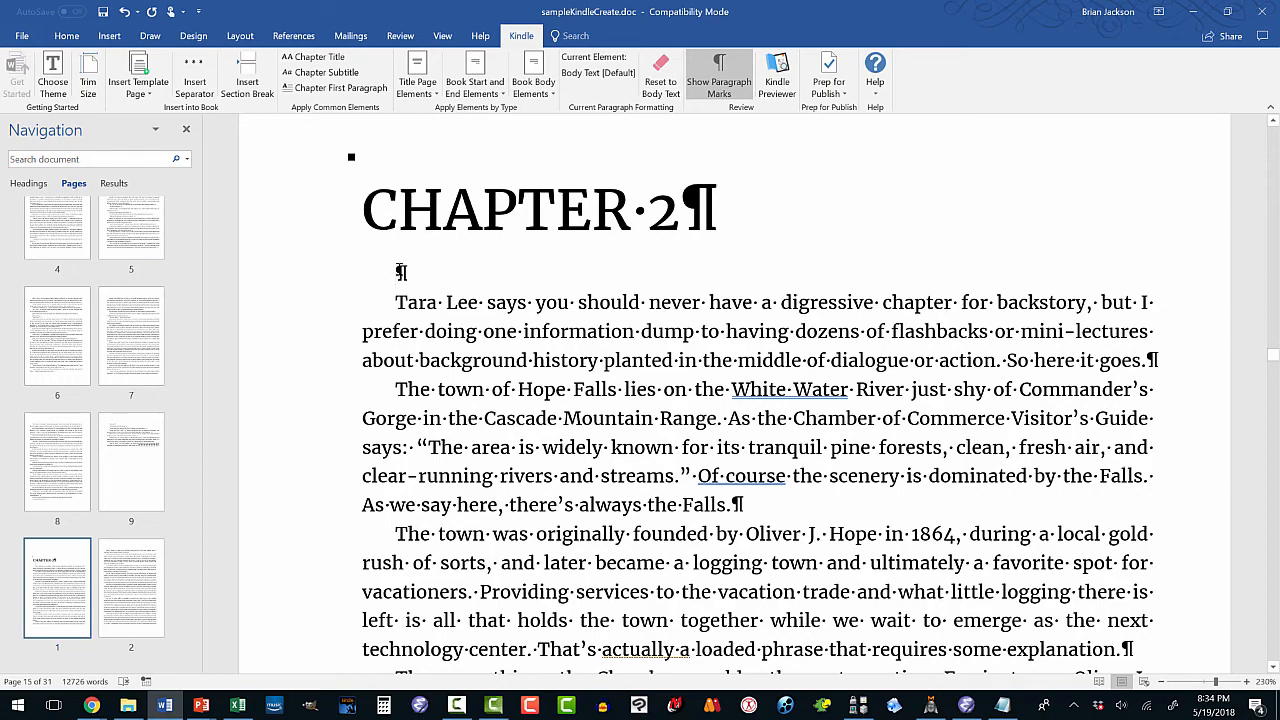
{"action": "key", "text": "Delete"}
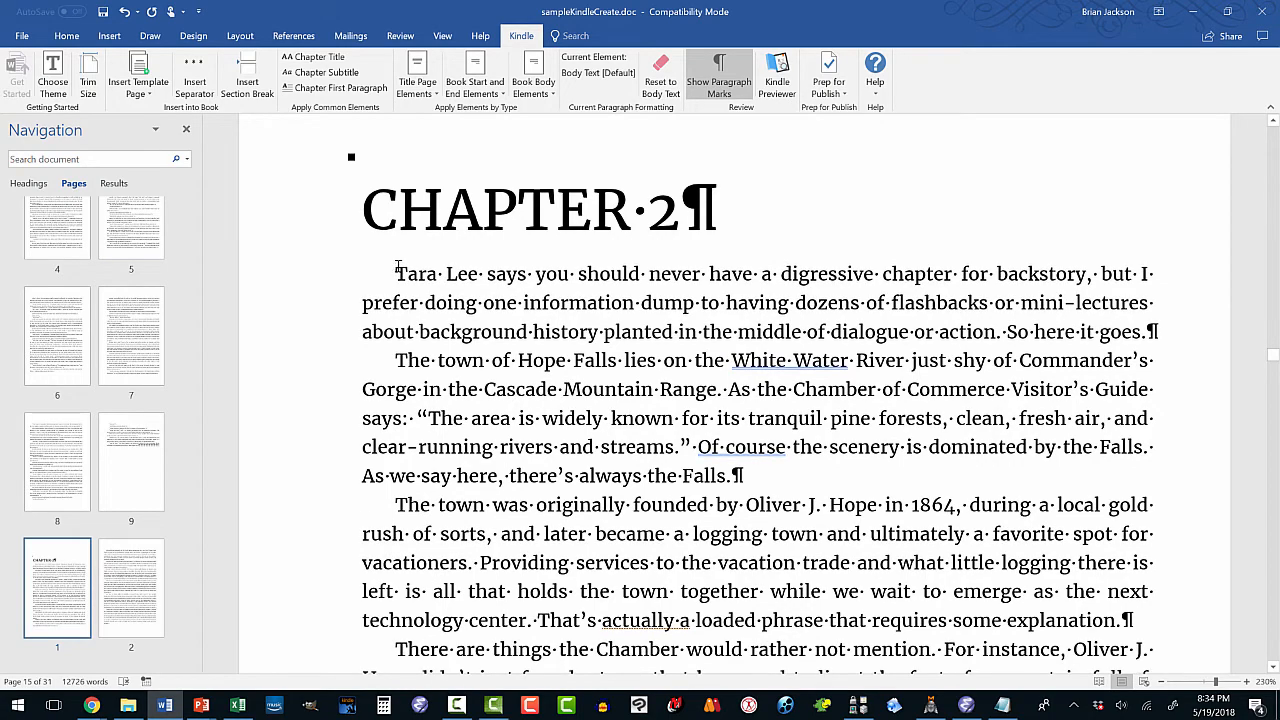
{"action": "scroll", "coordinate": [397, 270], "scroll_direction": "down", "scroll_amount": 6}
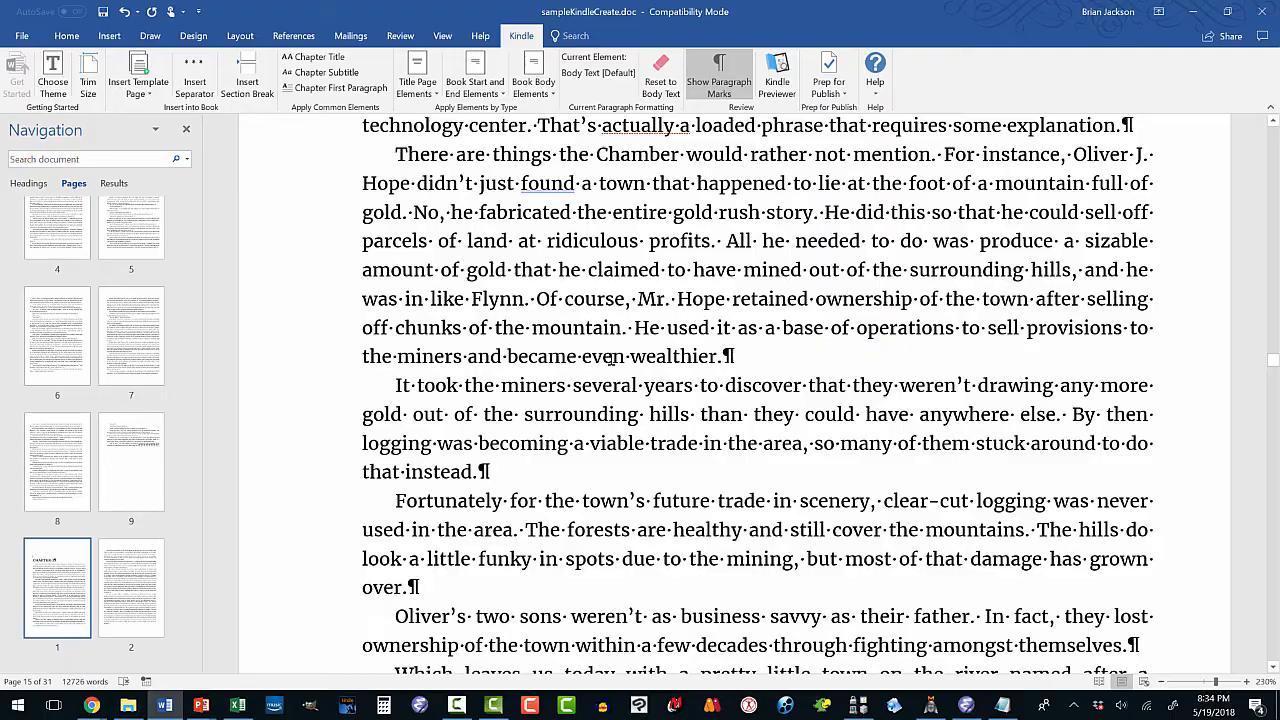
{"action": "left_click_drag", "start_coordinate": [1274, 370], "coordinate": [1260, 476]}
Make the Chapter 3 heading a Kindle chapter title on a new page.
{"action": "left_click", "coordinate": [473, 311]}
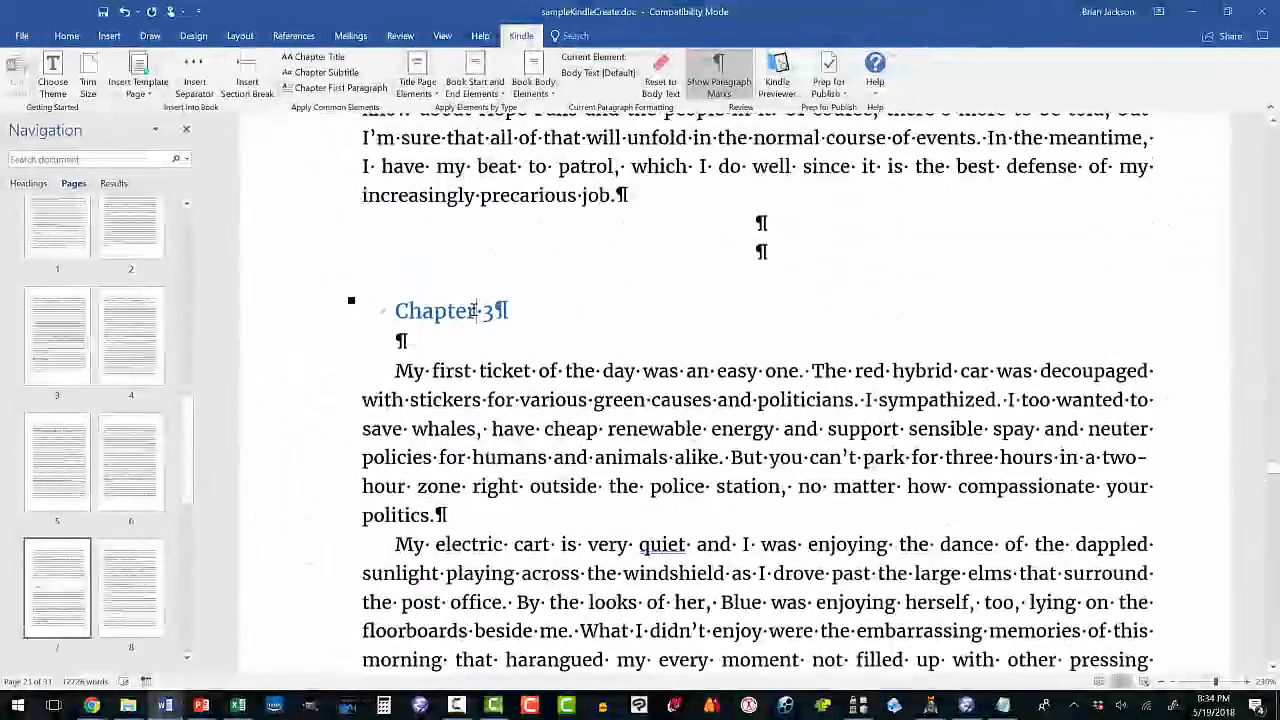
{"action": "left_click", "coordinate": [541, 92]}
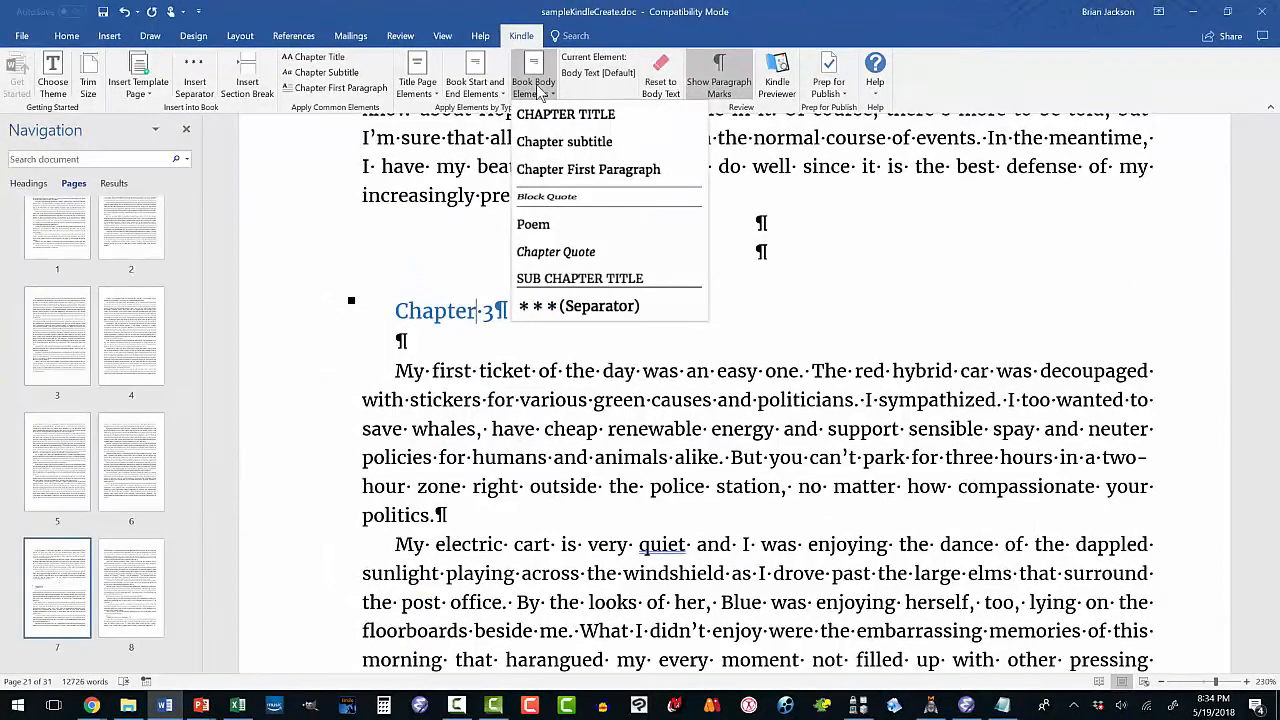
{"action": "left_click", "coordinate": [545, 116]}
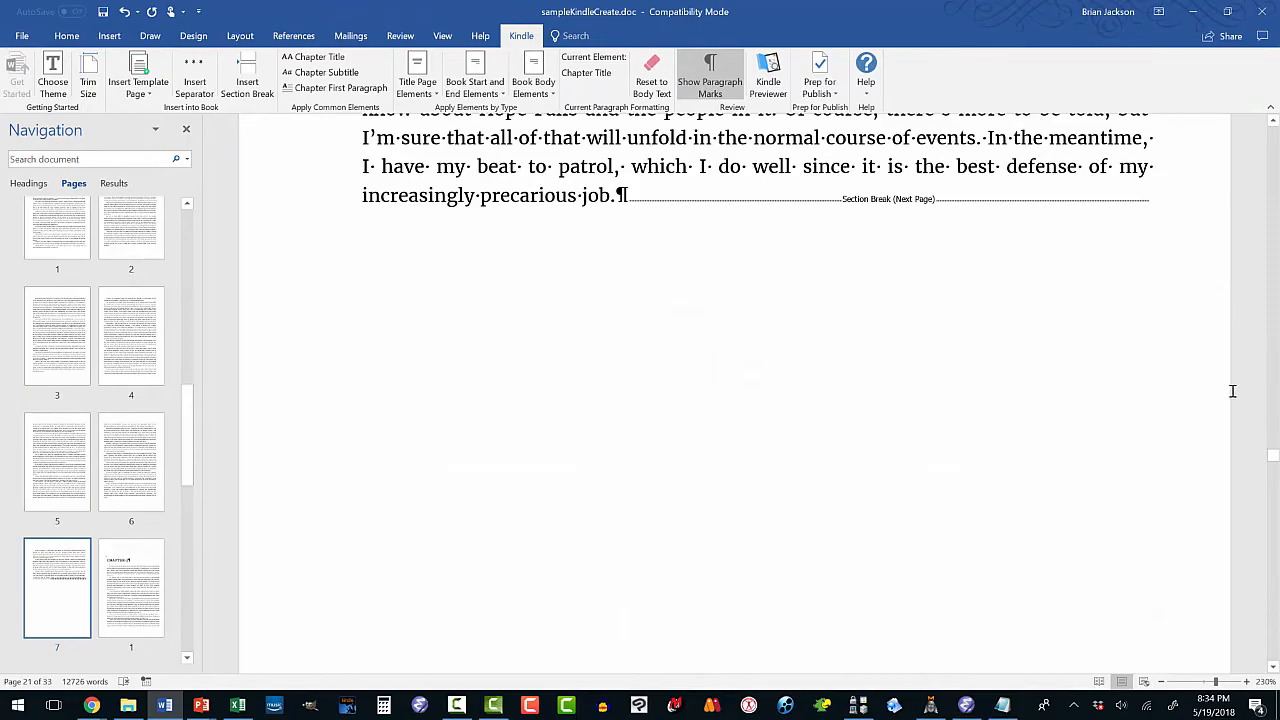
{"action": "left_click_drag", "start_coordinate": [1275, 458], "coordinate": [1253, 632]}
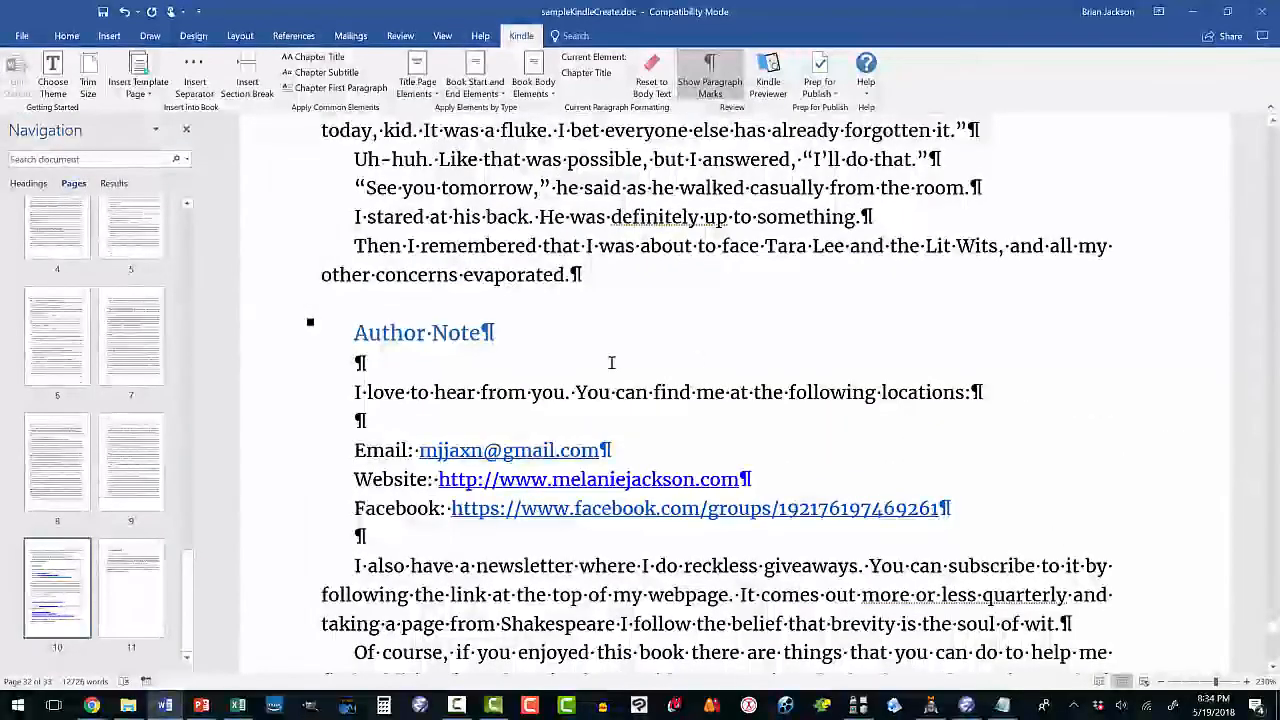
Make AUTHOR NOTE a Kindle chapter title and delete the blank line below it.
{"action": "left_click", "coordinate": [445, 333]}
{"action": "left_click", "coordinate": [533, 85]}
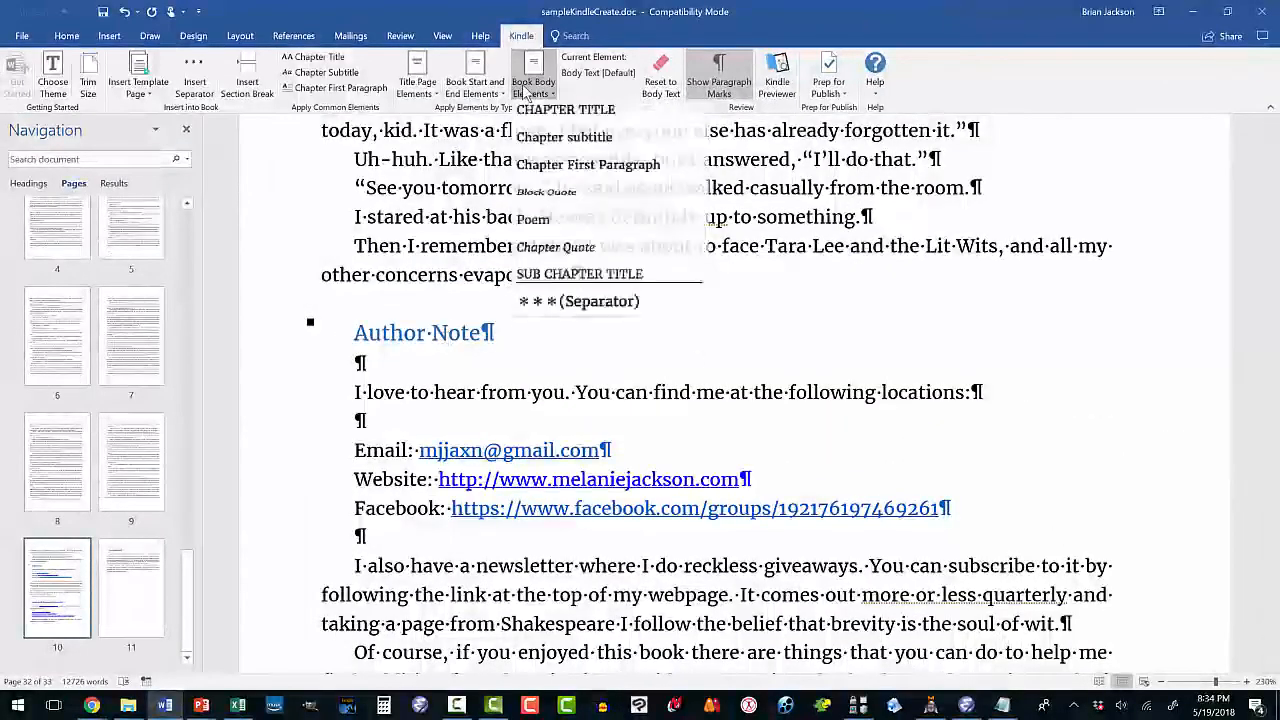
{"action": "left_click", "coordinate": [535, 117]}
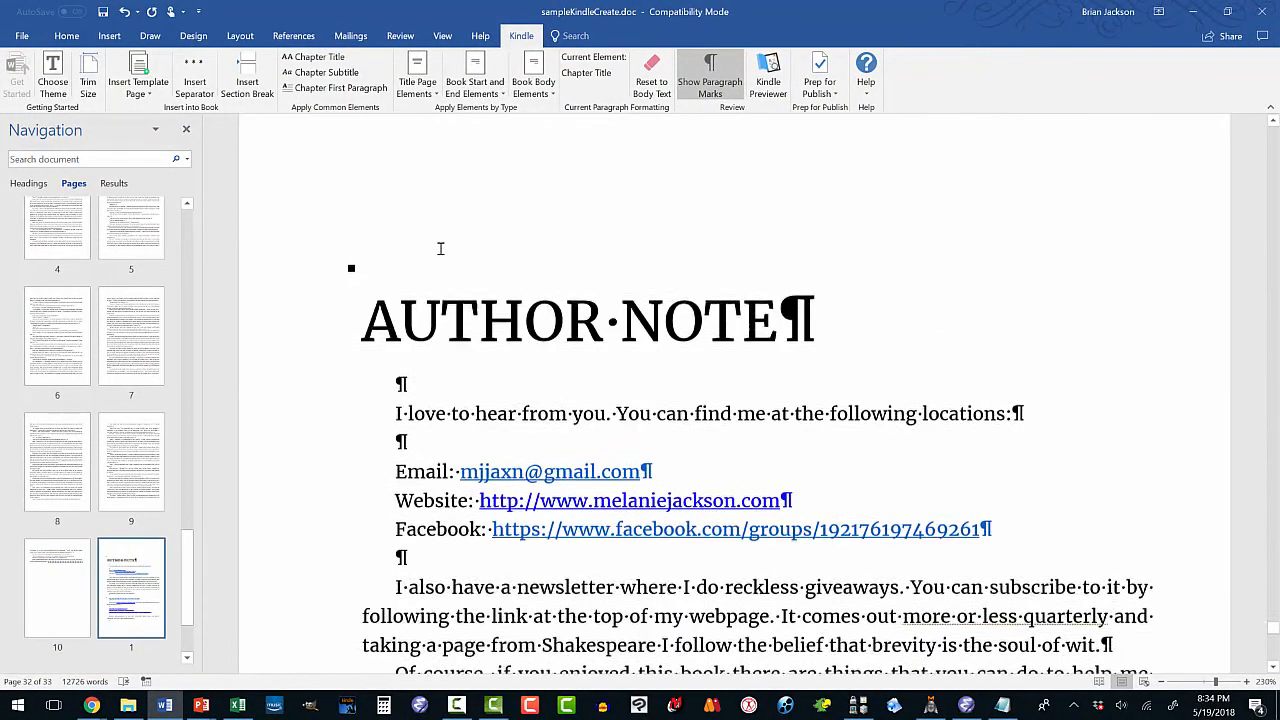
{"action": "left_click", "coordinate": [399, 342]}
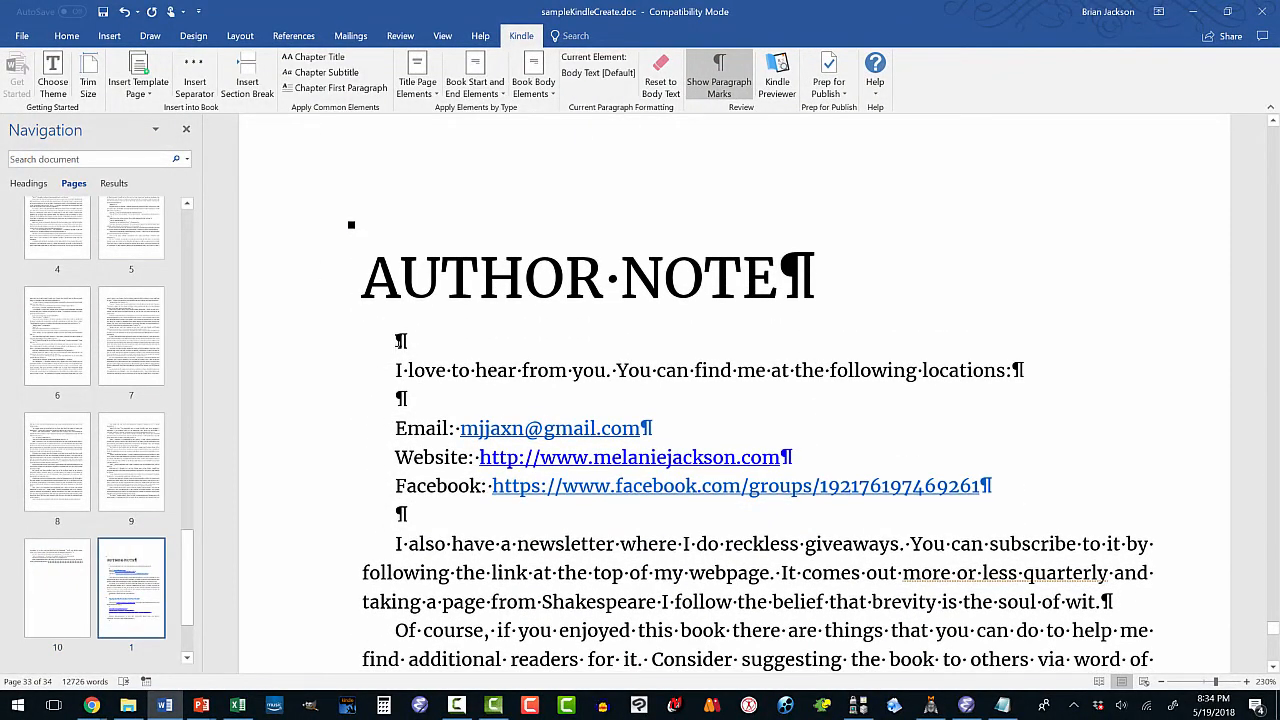
{"action": "key", "text": "Delete"}
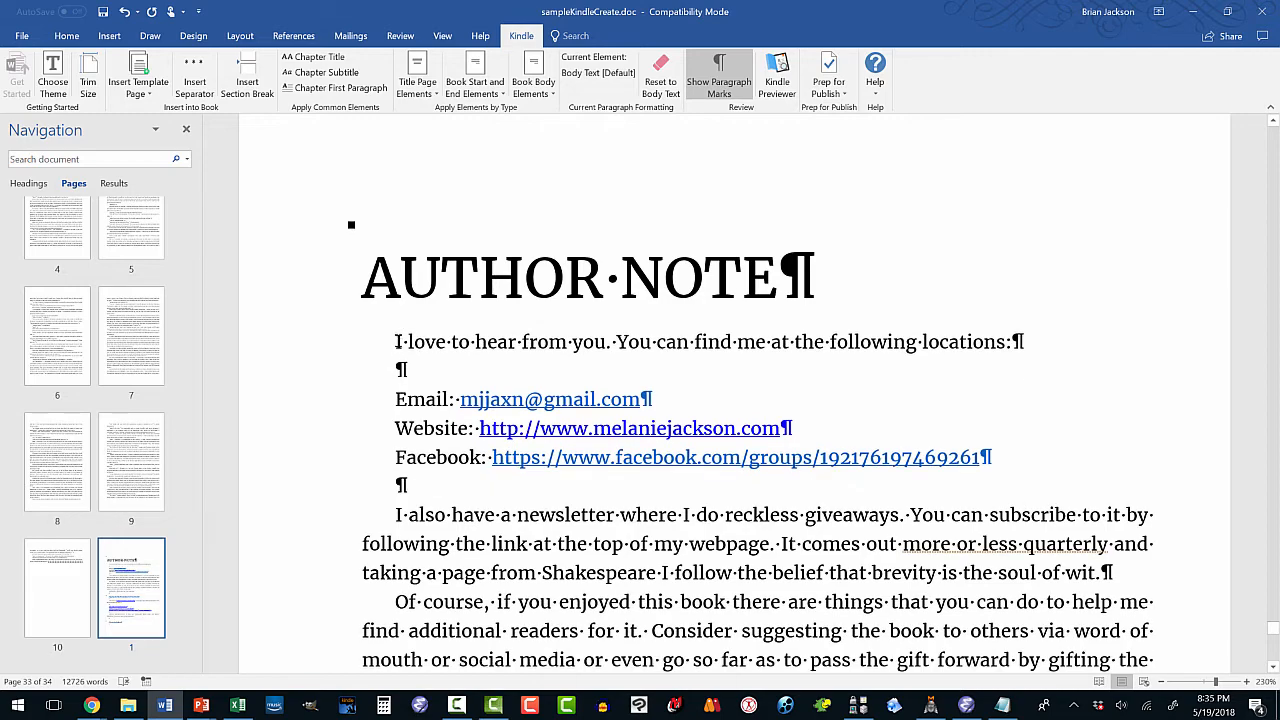
{"action": "scroll", "coordinate": [397, 342], "scroll_direction": "down", "scroll_amount": 5}
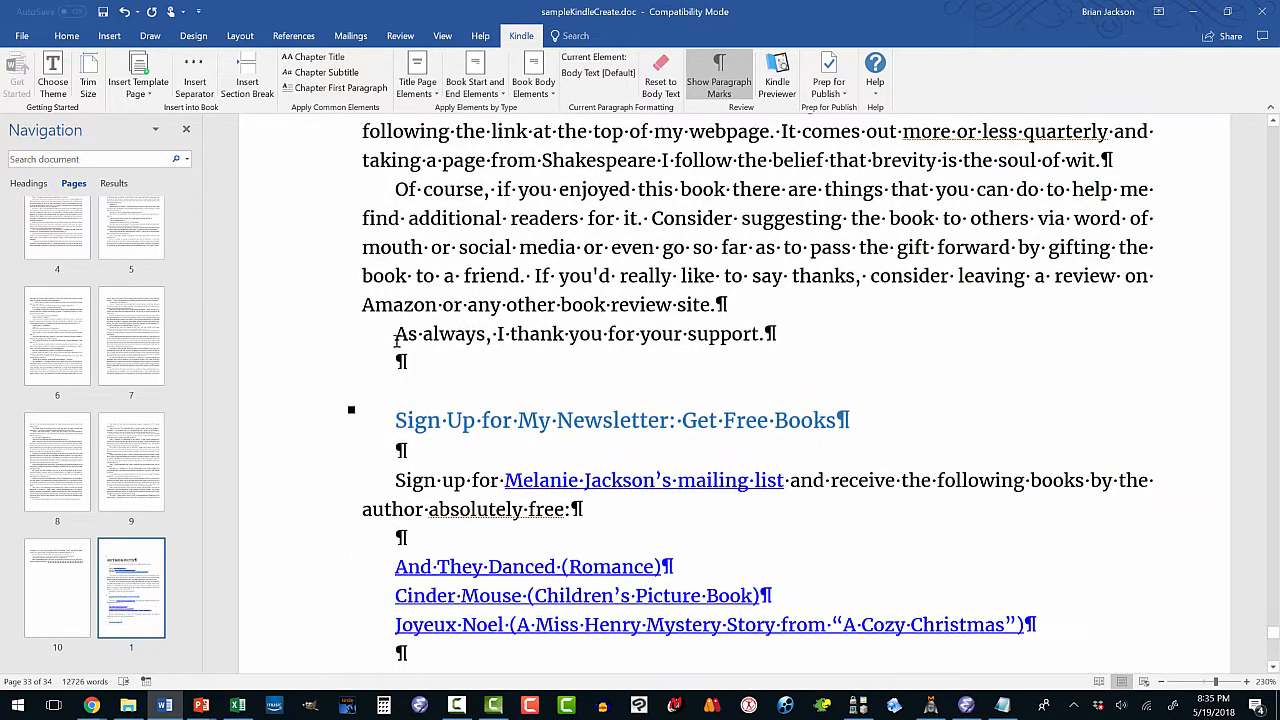
Make the newsletter heading a Kindle chapter title and remove the empty line under it.
{"action": "left_click", "coordinate": [532, 92]}
{"action": "left_click", "coordinate": [537, 110]}
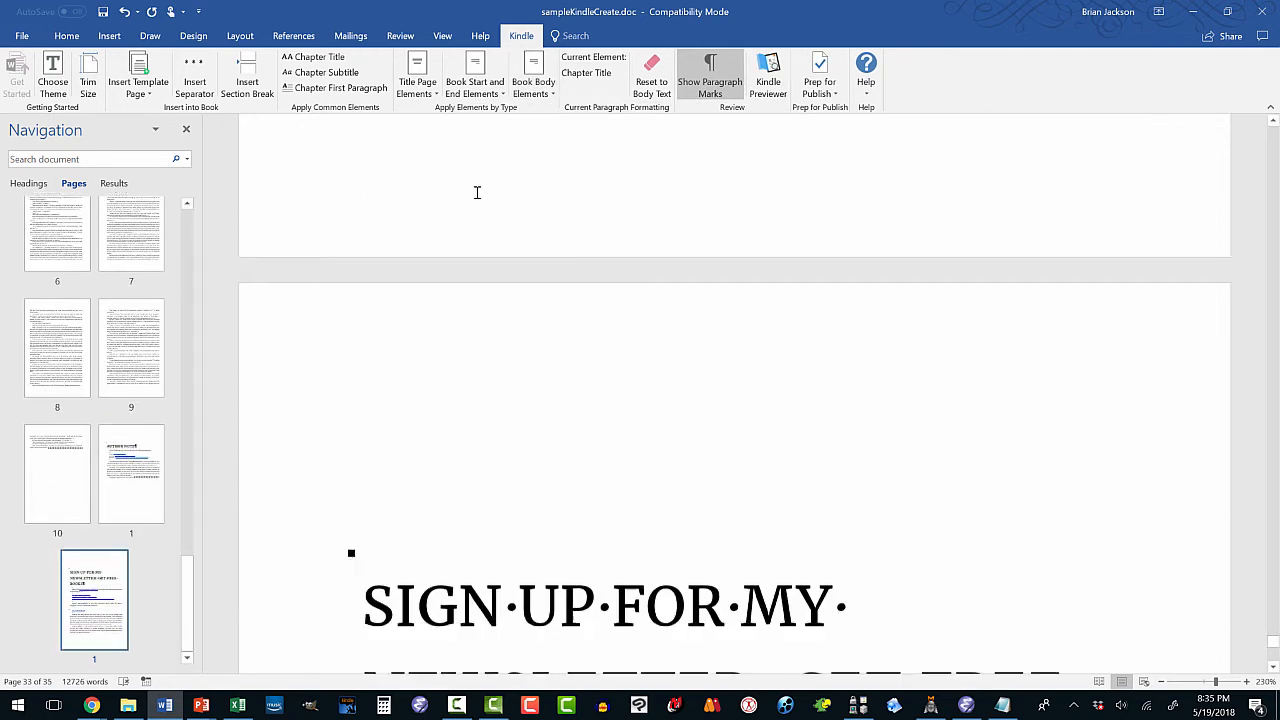
{"action": "scroll", "coordinate": [477, 192], "scroll_direction": "down", "scroll_amount": 5}
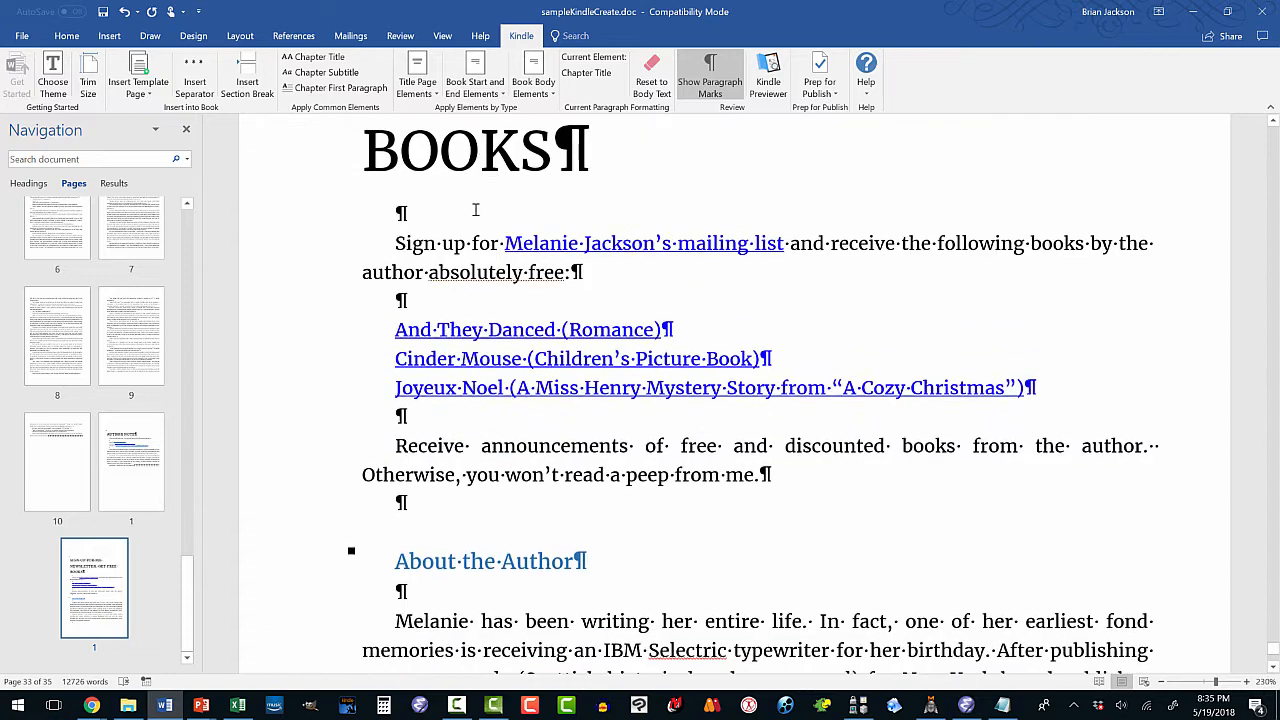
{"action": "left_click", "coordinate": [400, 213]}
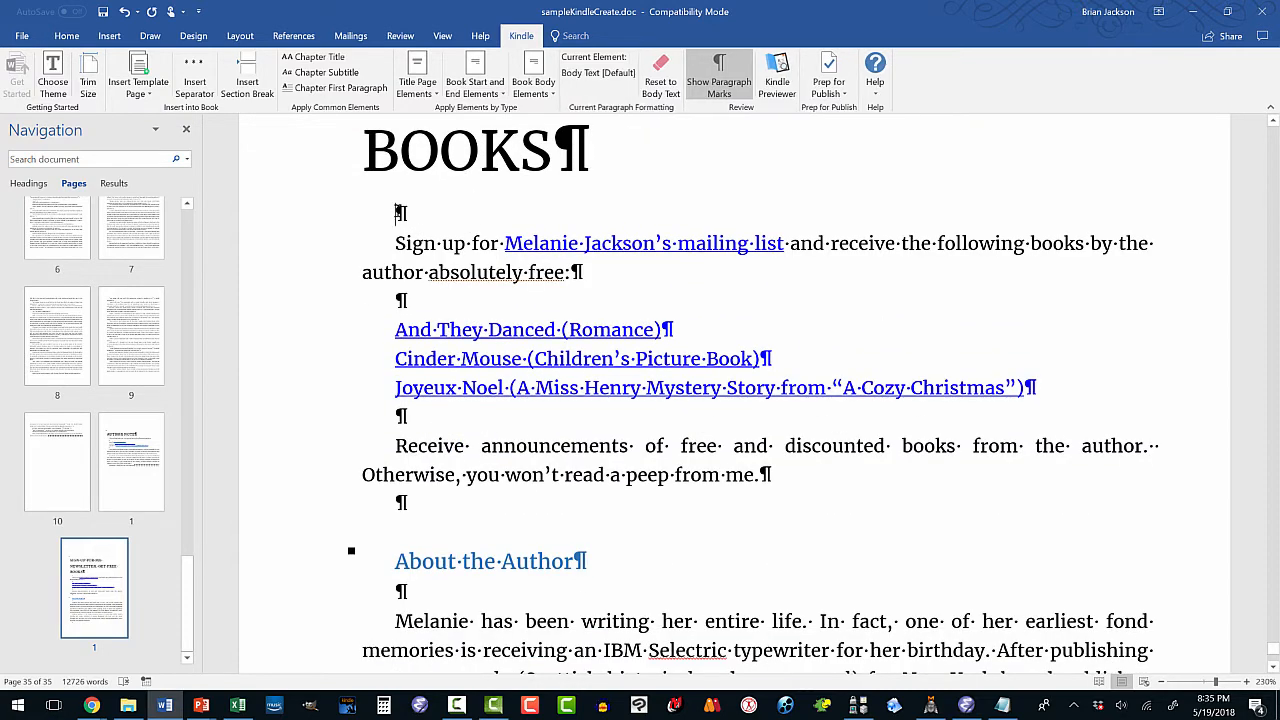
{"action": "key", "text": "Delete"}
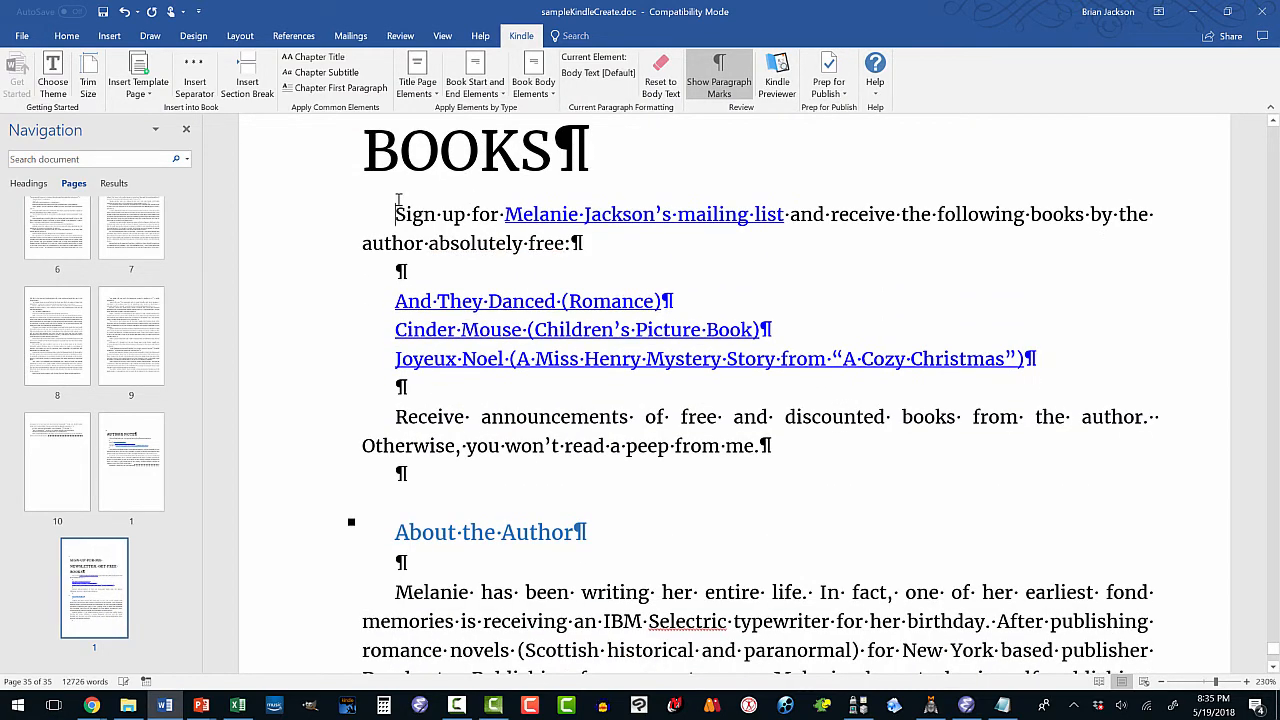
{"action": "scroll", "coordinate": [430, 220], "scroll_direction": "down", "scroll_amount": 3}
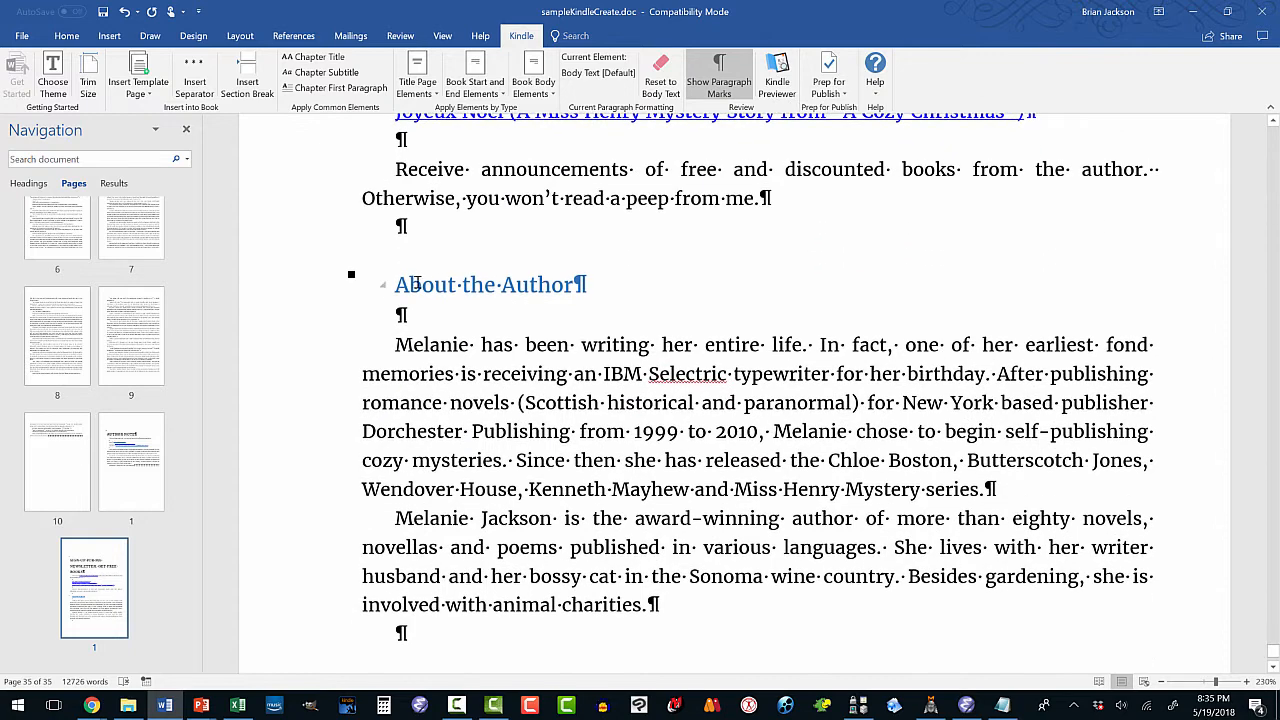
Make About the Author a Kindle chapter title, then jump back to the document's start.
{"action": "left_click", "coordinate": [533, 92]}
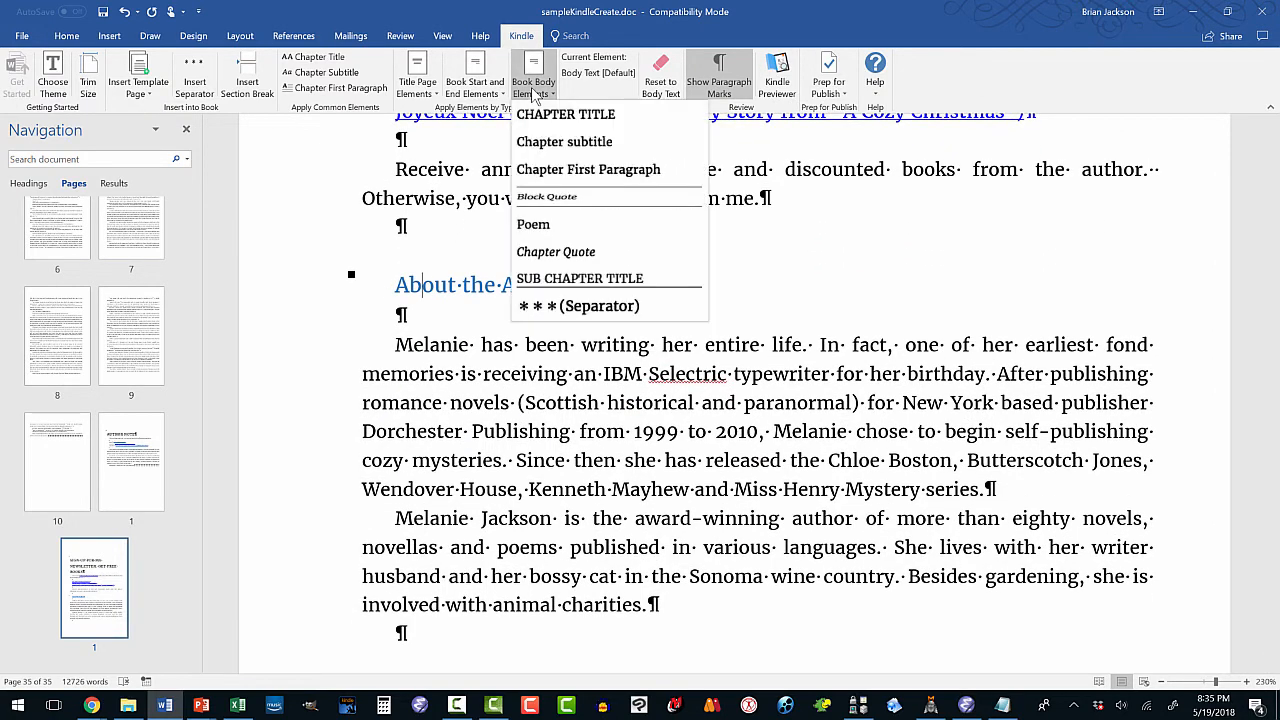
{"action": "left_click", "coordinate": [540, 114]}
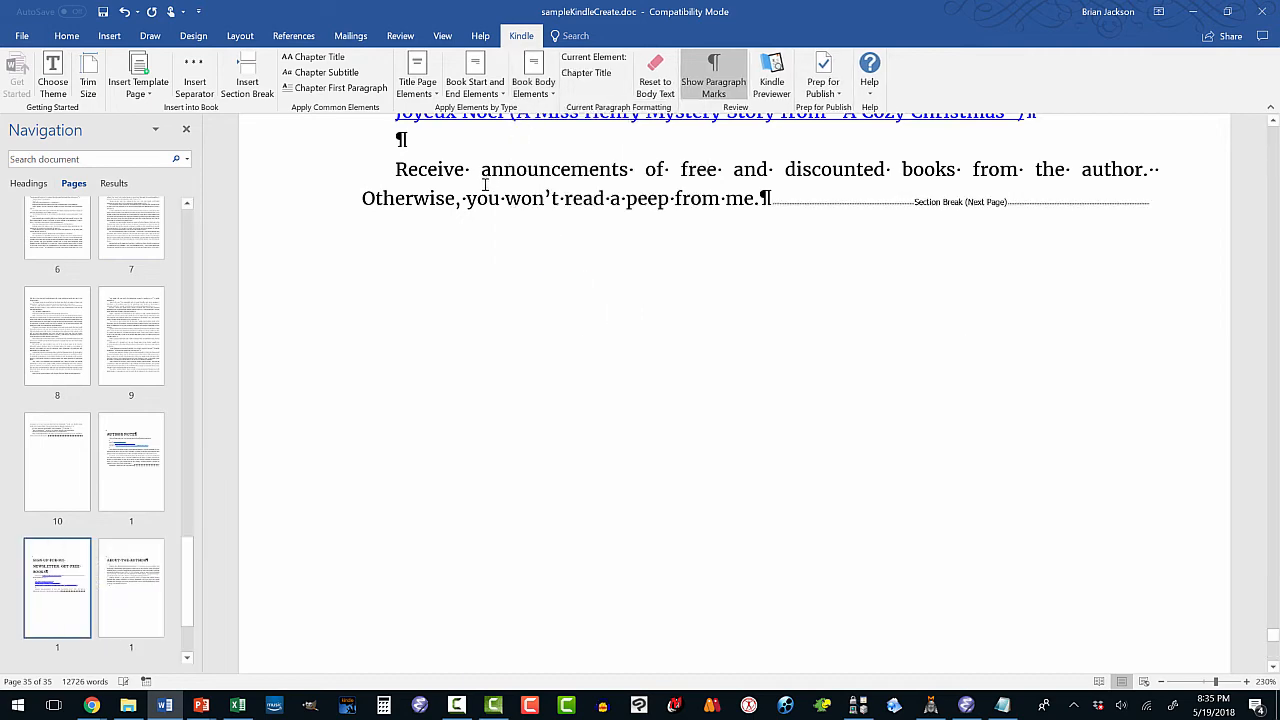
{"action": "scroll", "coordinate": [475, 190], "scroll_direction": "down", "scroll_amount": 15}
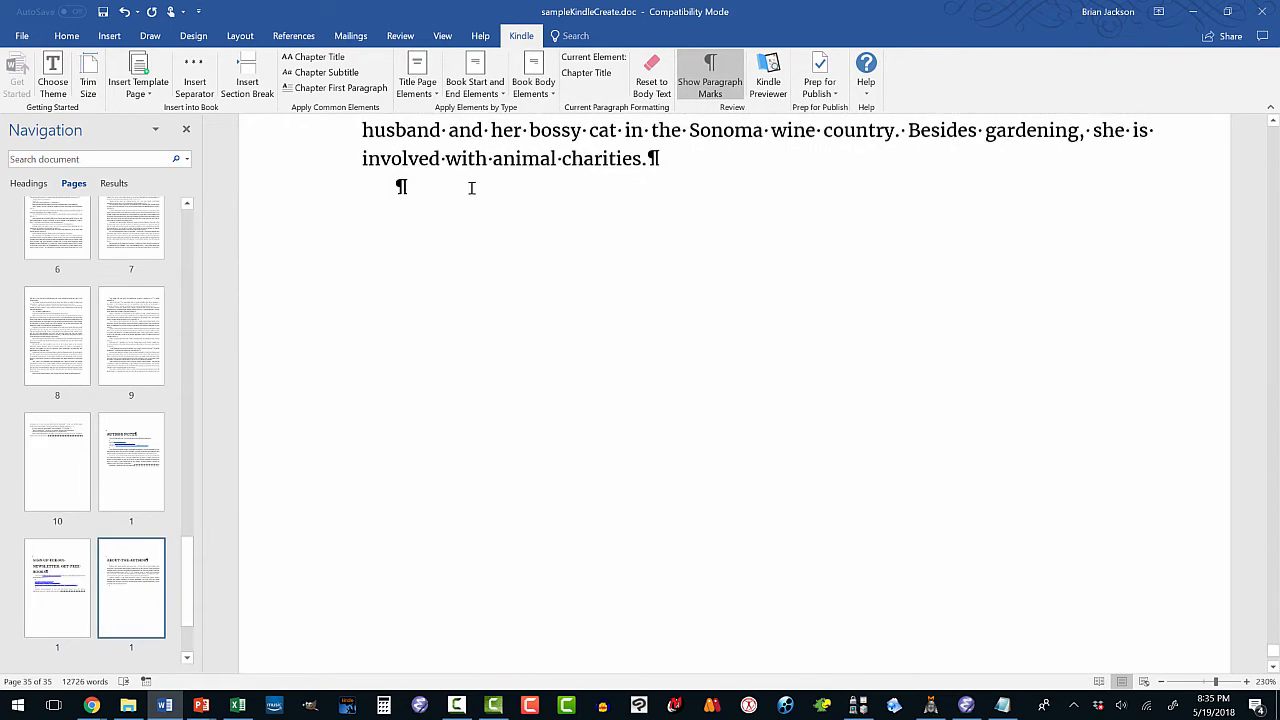
{"action": "scroll", "coordinate": [471, 188], "scroll_direction": "down", "scroll_amount": 3}
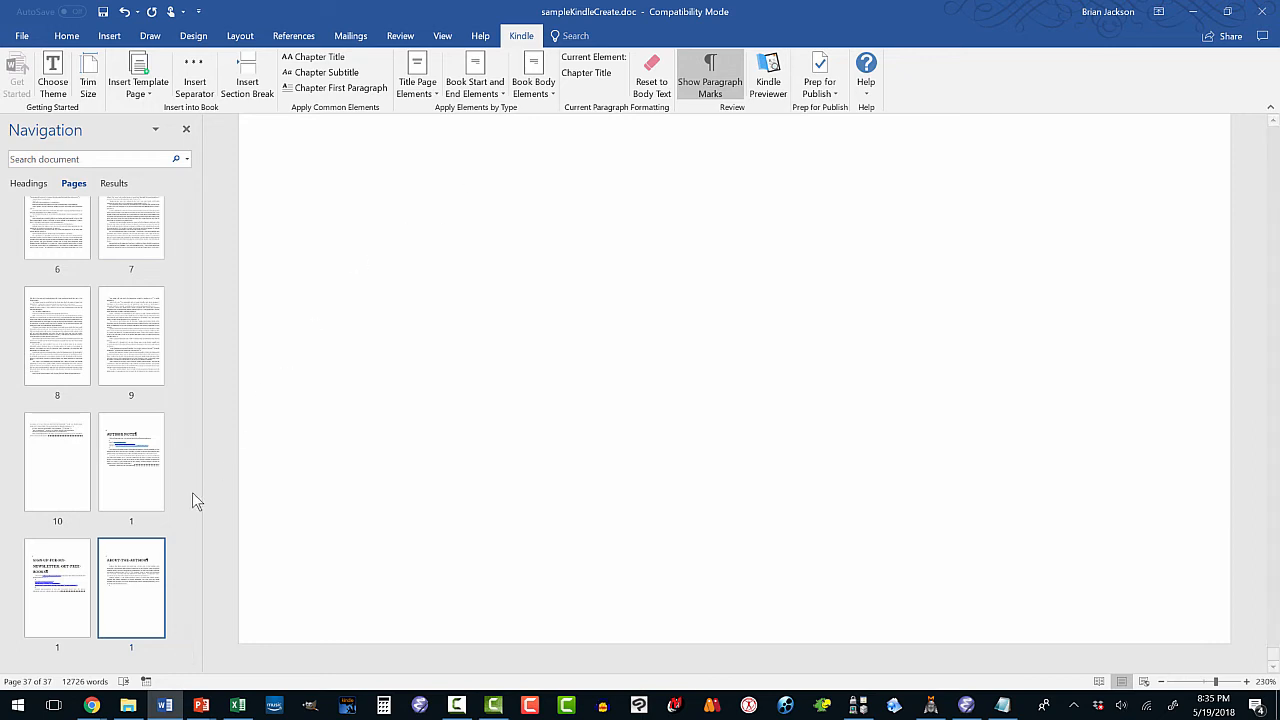
{"action": "key", "text": "ctrl+Home"}
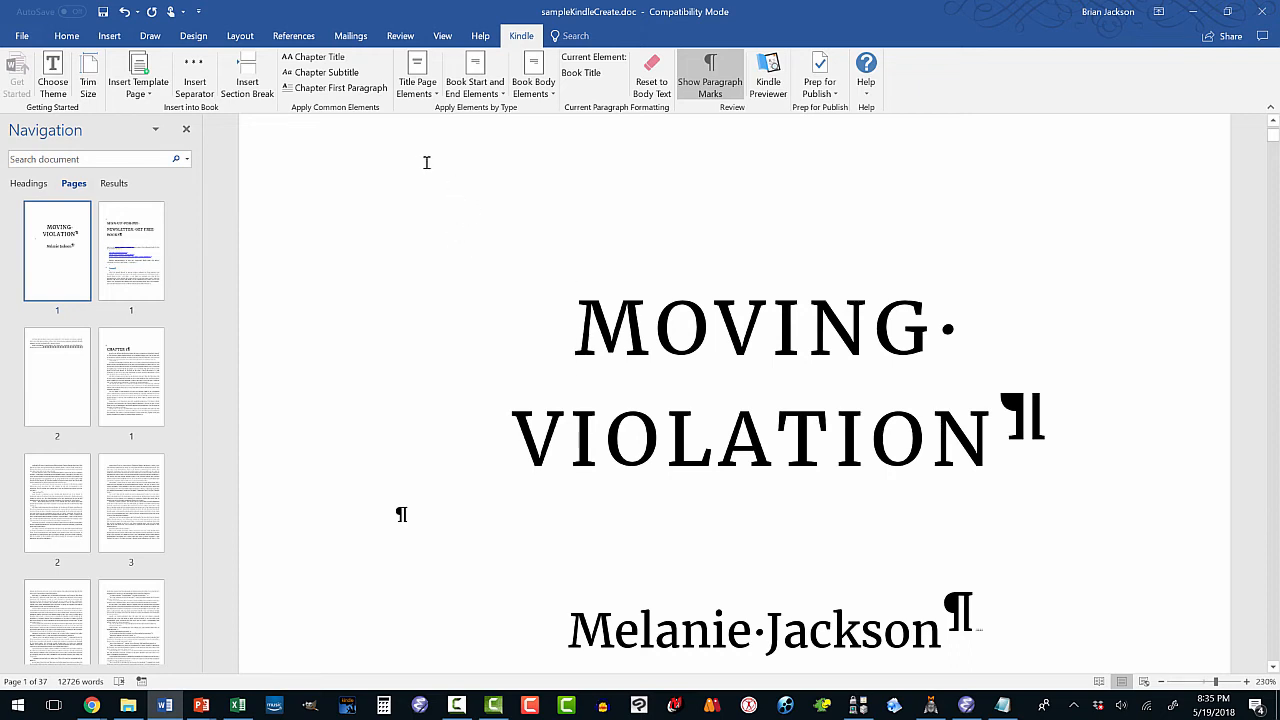
Insert MOVING VIOLATION running headers through Prep for Publish and check the newsletter page.
{"action": "left_click", "coordinate": [827, 95]}
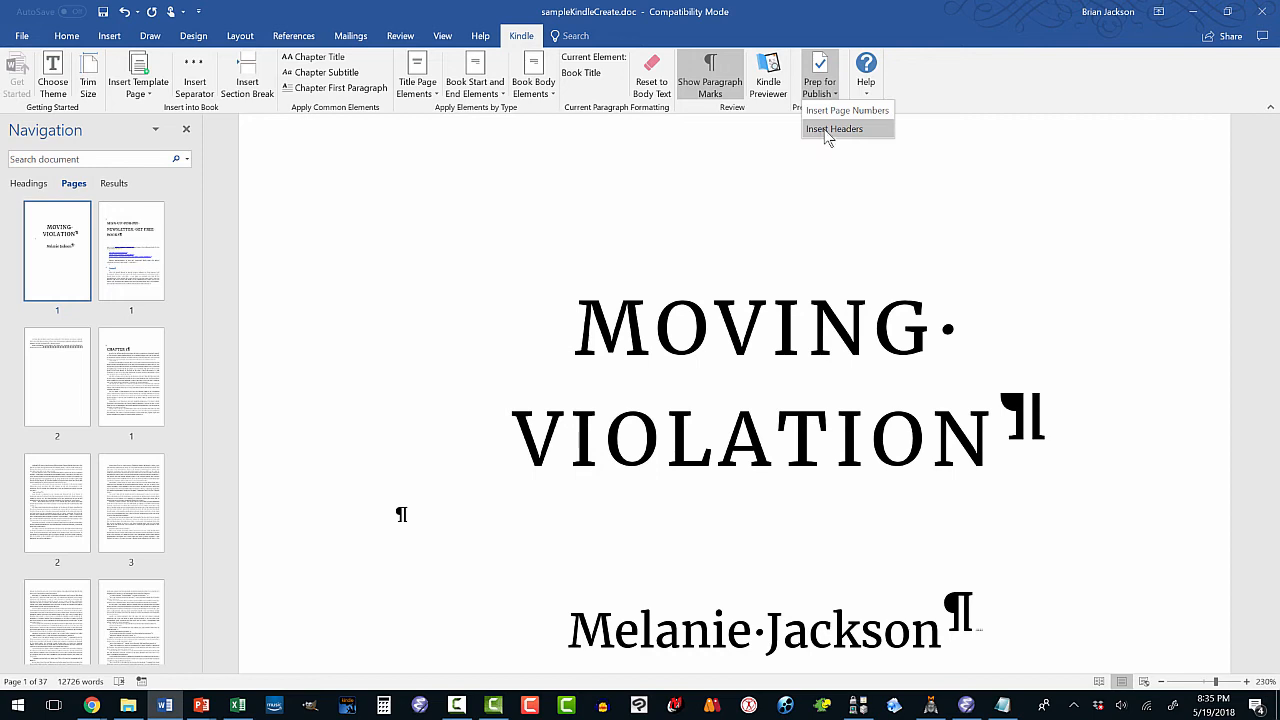
{"action": "left_click", "coordinate": [833, 129]}
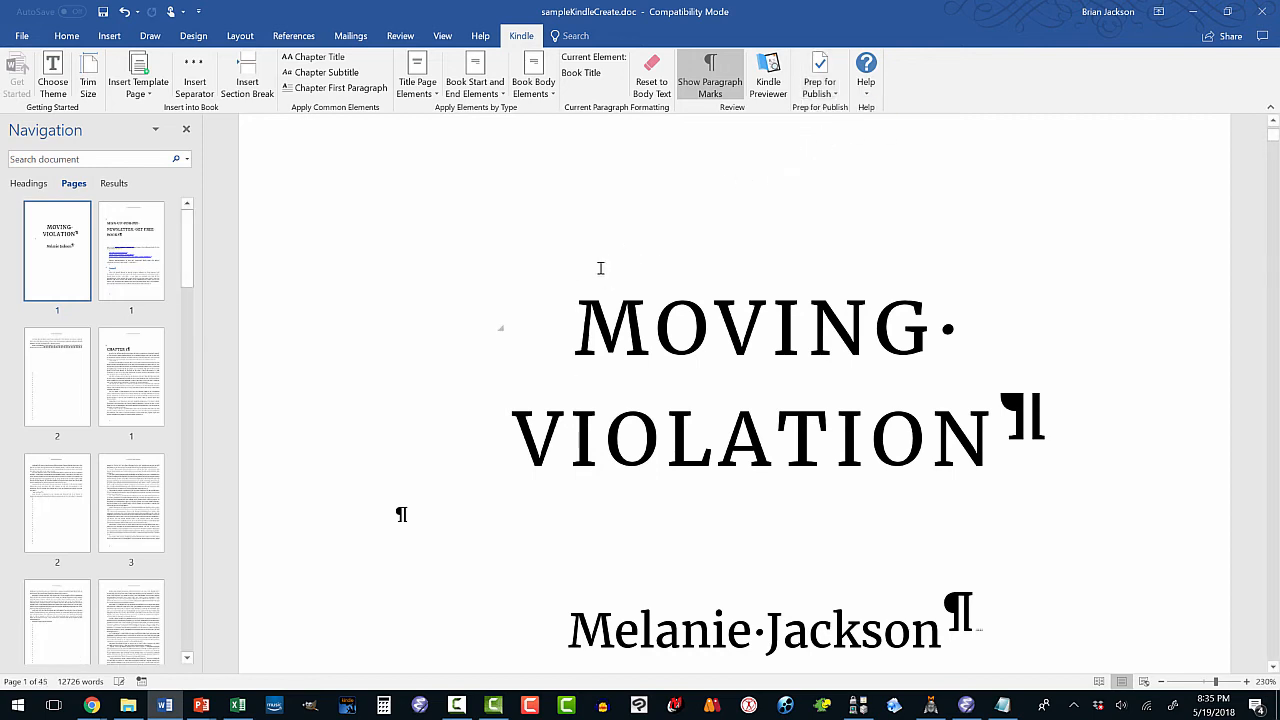
{"action": "left_click", "coordinate": [146, 252]}
{"action": "scroll", "coordinate": [464, 288], "scroll_direction": "up", "scroll_amount": 2}
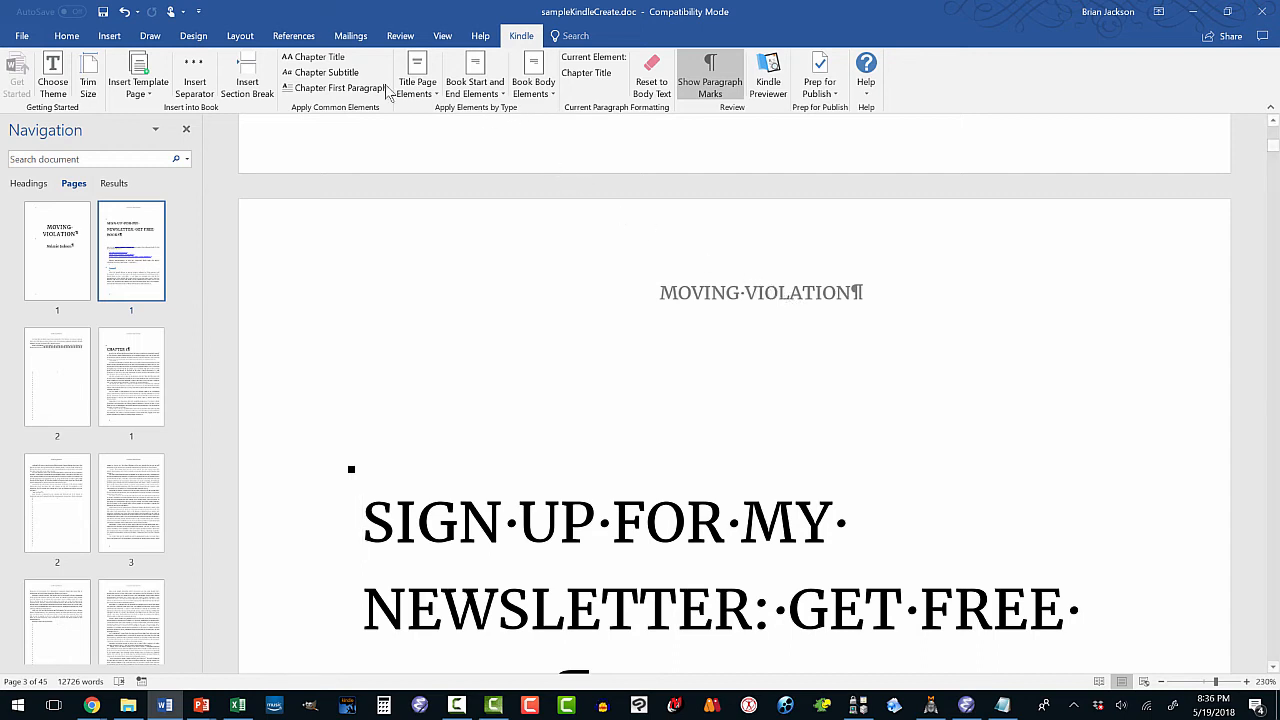
Apply the Blank (Three Columns) header, then undo it to keep MOVING VIOLATION as the header.
{"action": "left_click", "coordinate": [109, 36]}
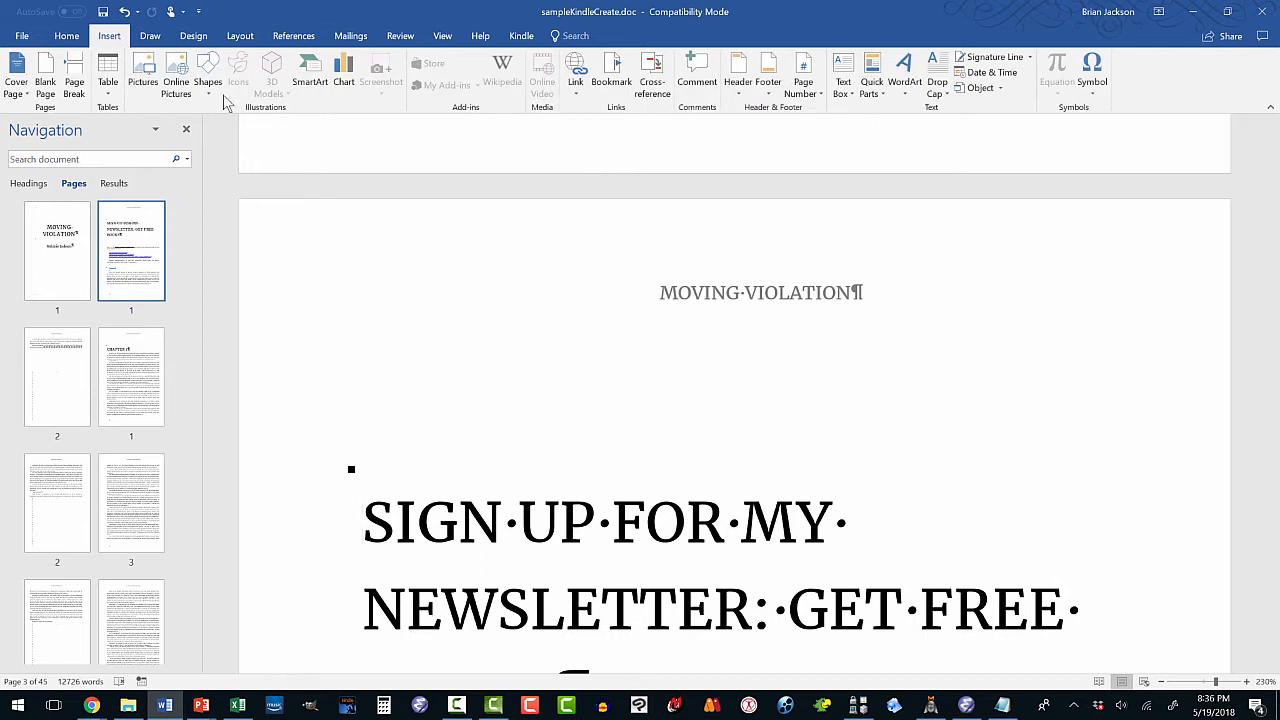
{"action": "left_click", "coordinate": [737, 84]}
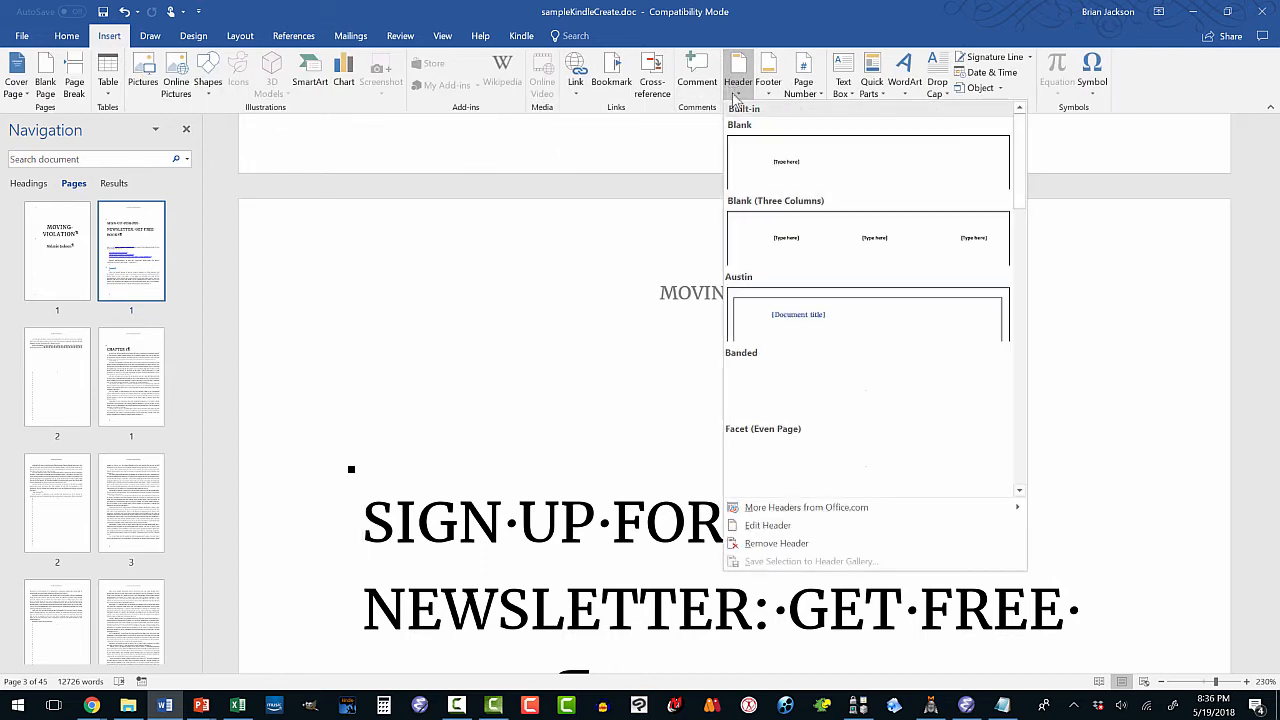
{"action": "left_click", "coordinate": [784, 243]}
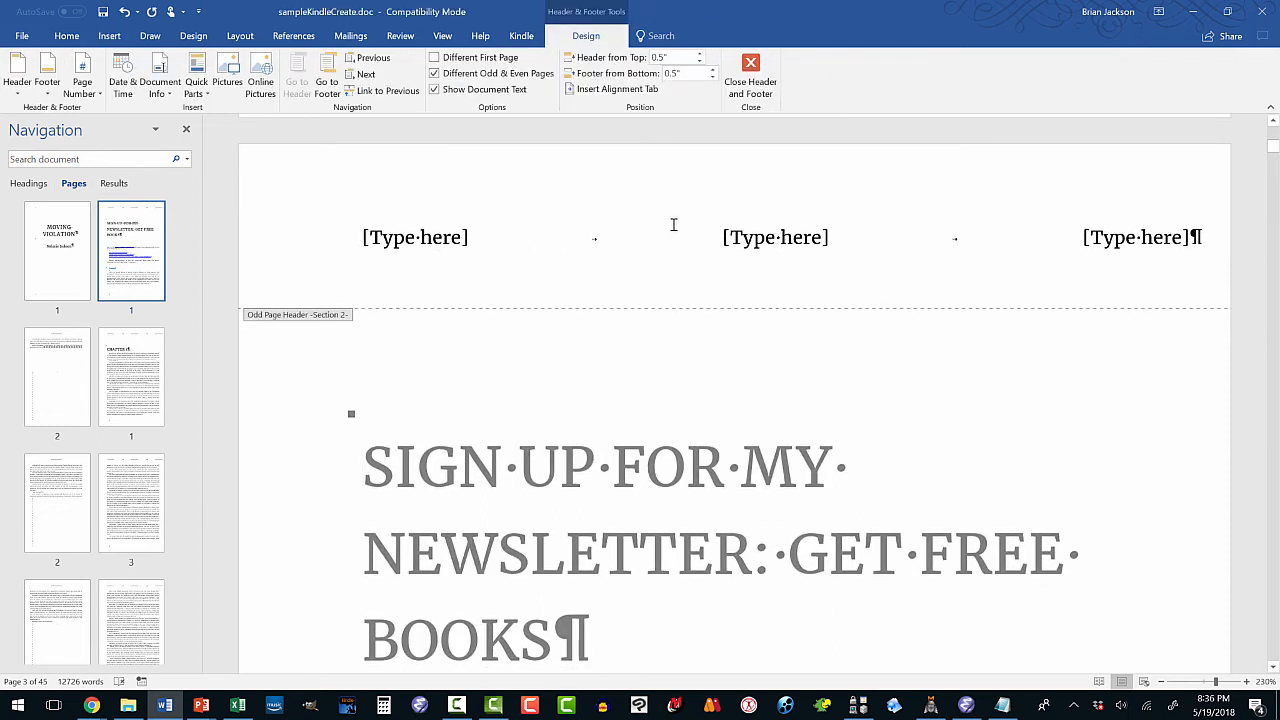
{"action": "left_click", "coordinate": [125, 14]}
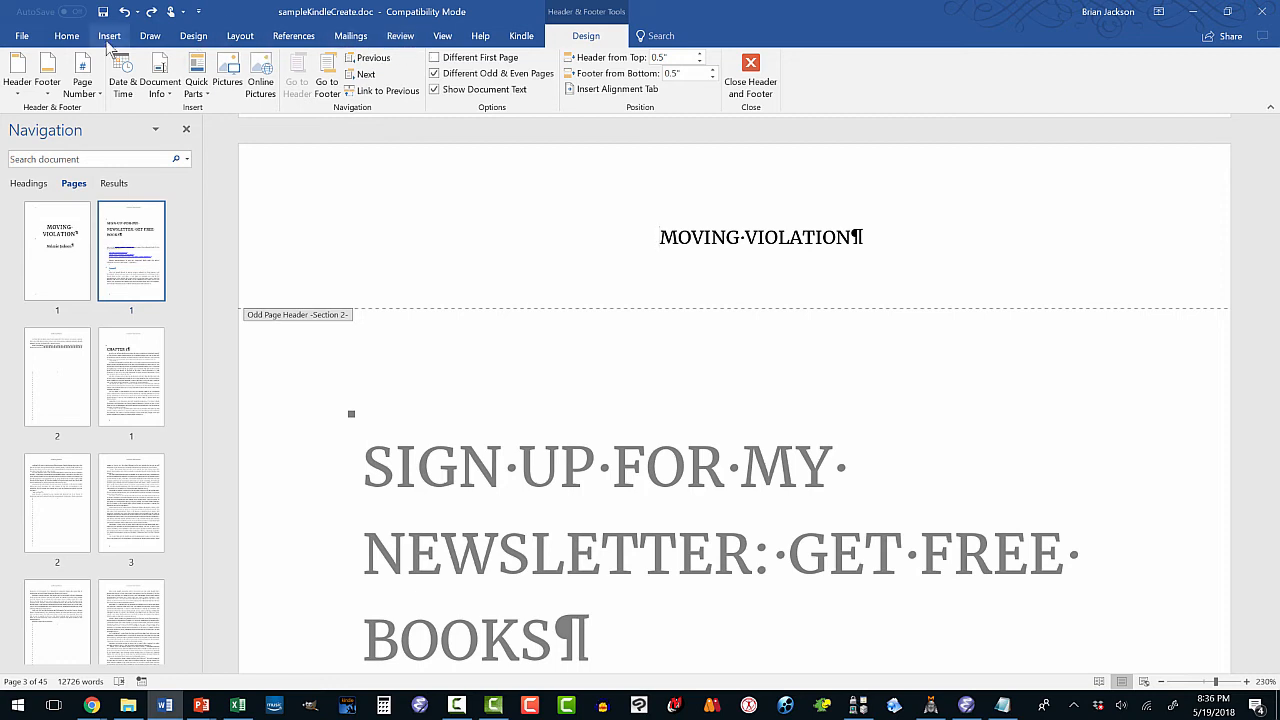
{"action": "left_click", "coordinate": [520, 36]}
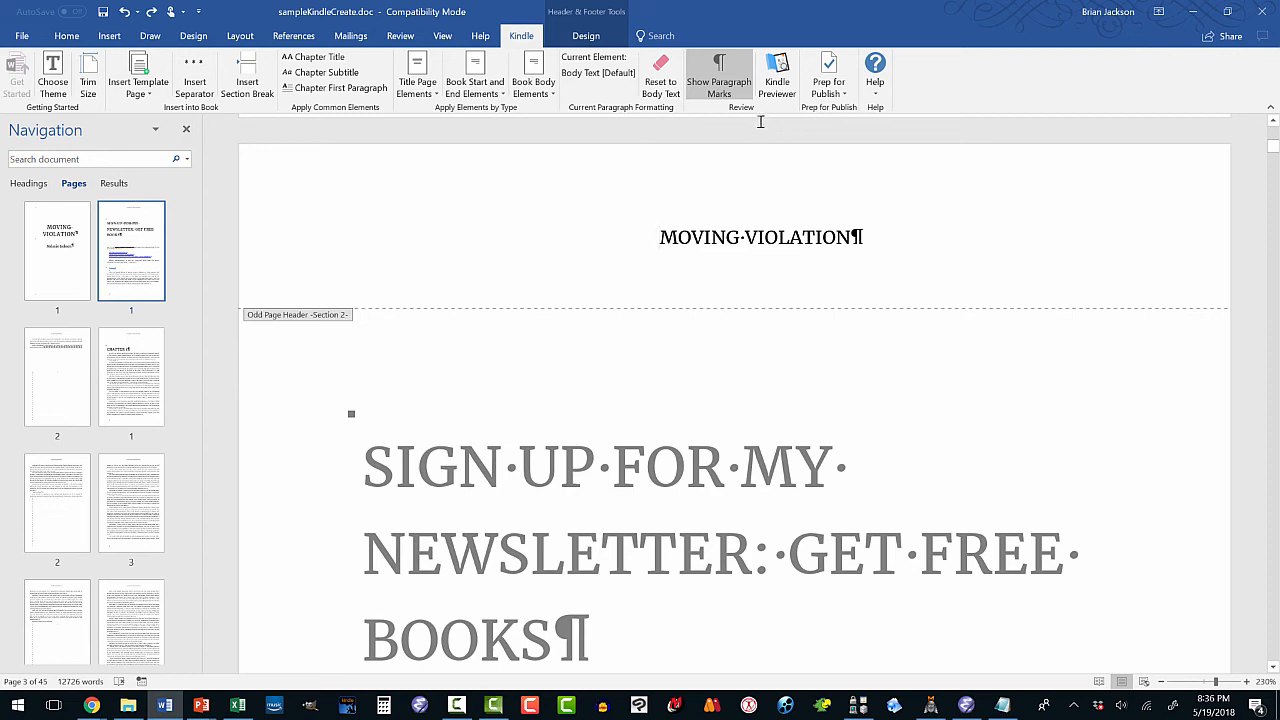
Insert page numbers through Prep for Publish and scroll through to verify the footers.
{"action": "left_click", "coordinate": [826, 94]}
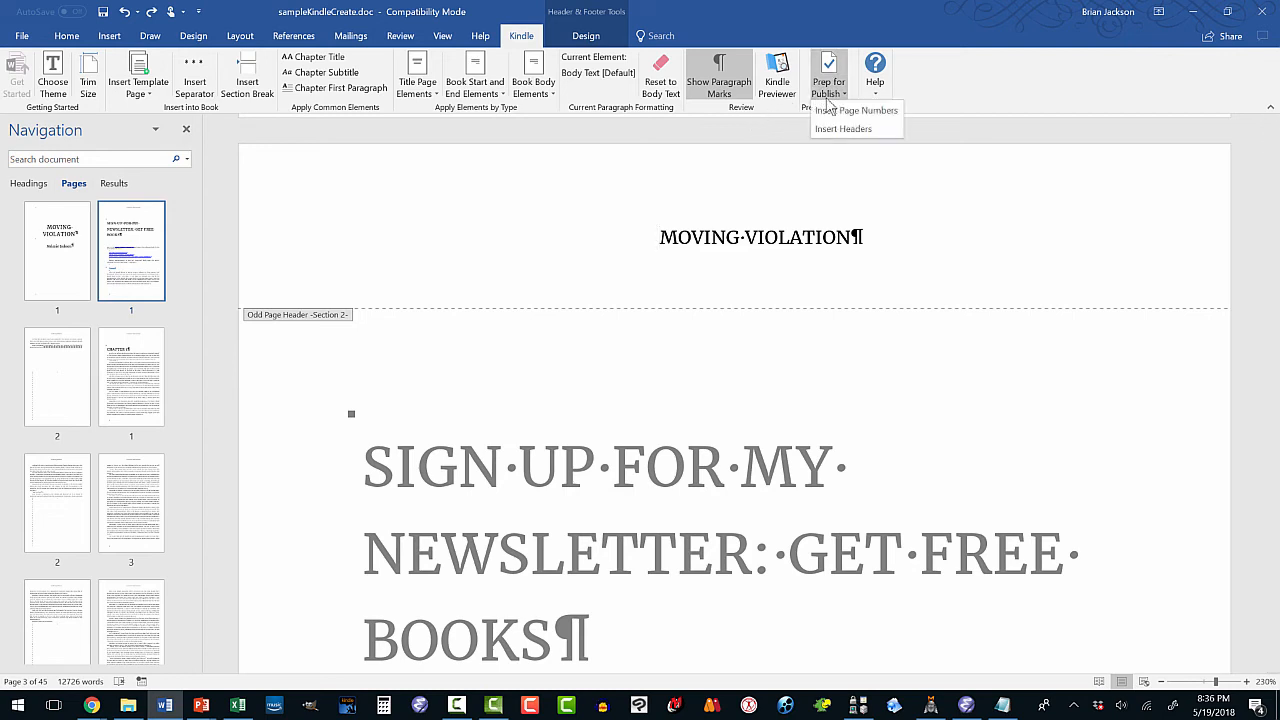
{"action": "left_click", "coordinate": [836, 127]}
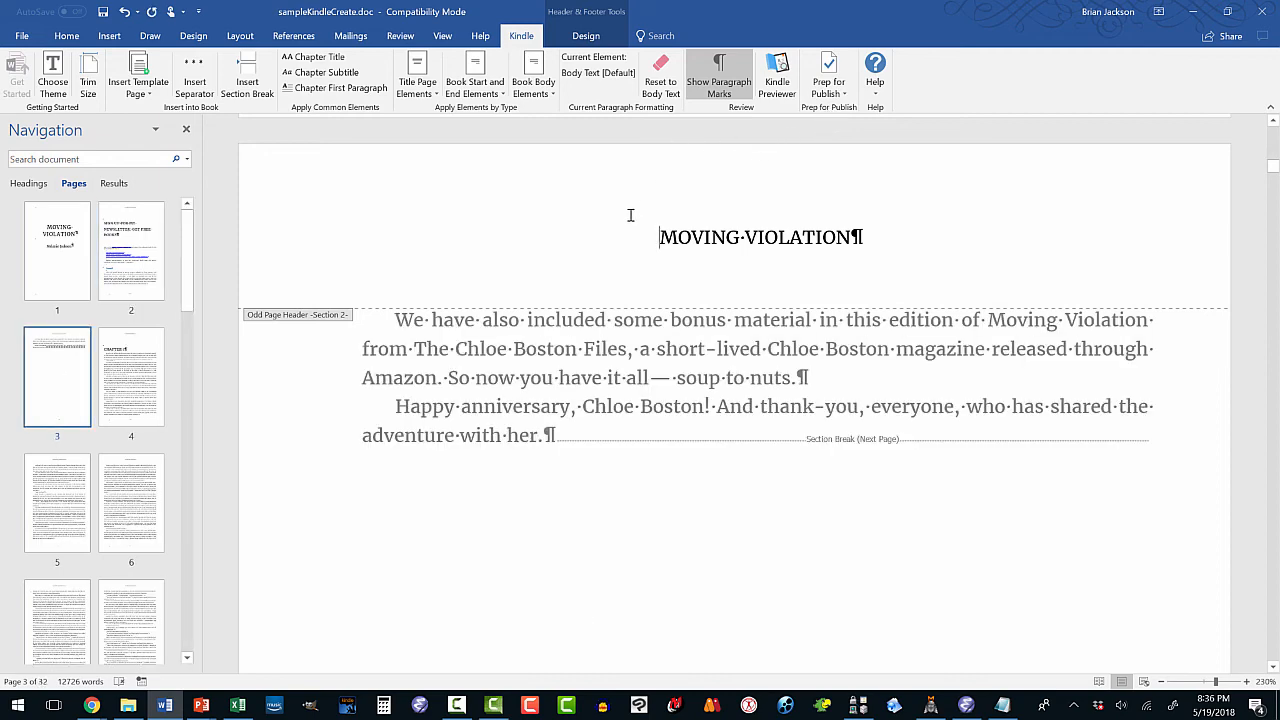
{"action": "scroll", "coordinate": [494, 360], "scroll_direction": "down", "scroll_amount": 10}
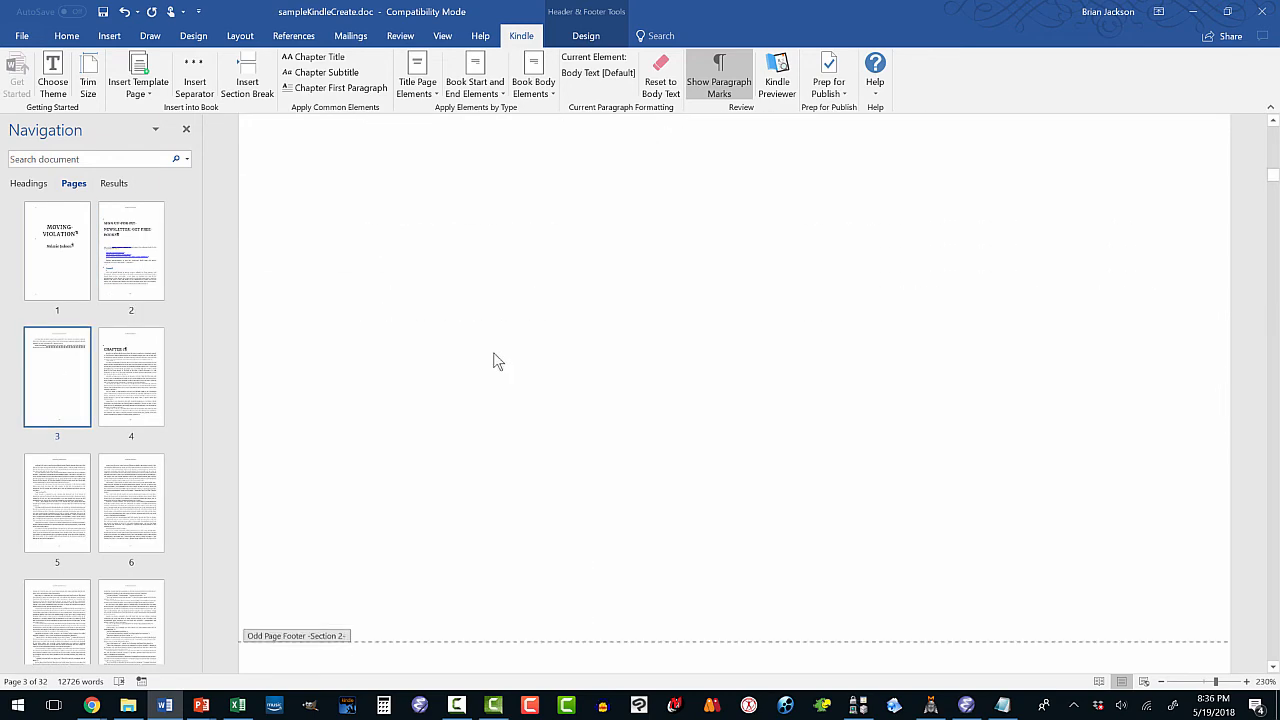
{"action": "scroll", "coordinate": [623, 378], "scroll_direction": "down", "scroll_amount": 10}
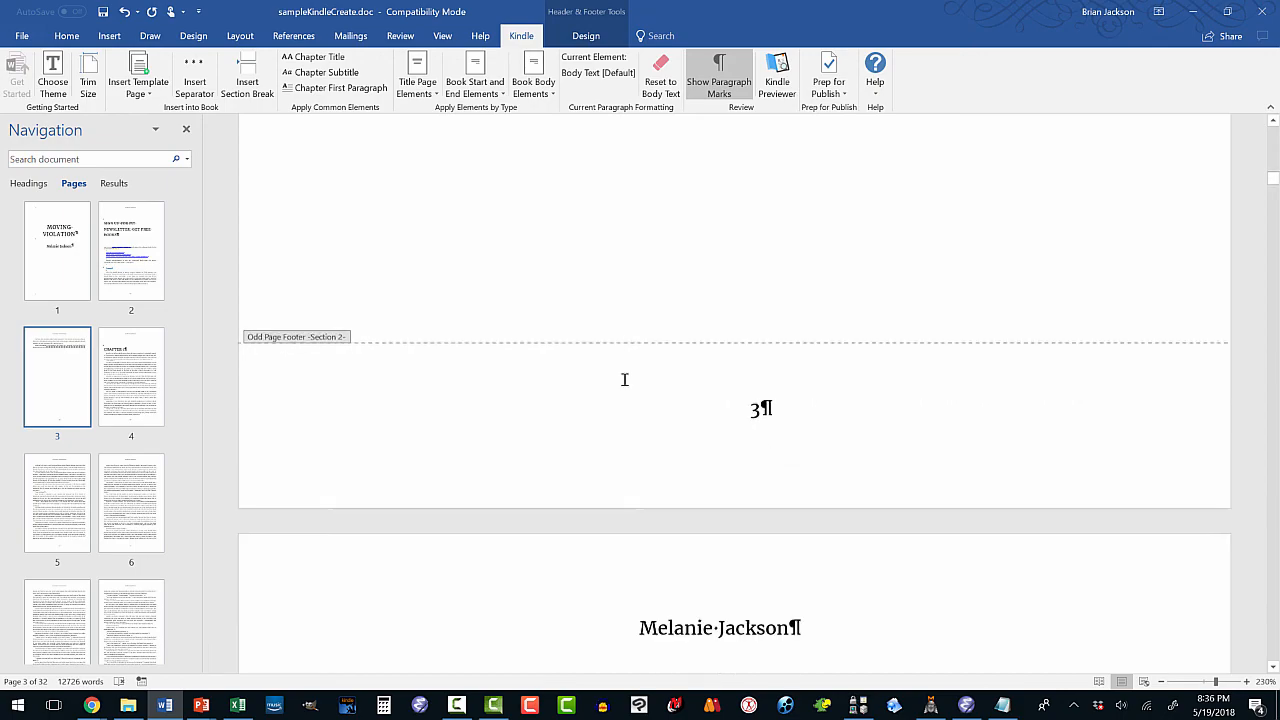
{"action": "scroll", "coordinate": [623, 378], "scroll_direction": "down", "scroll_amount": 7}
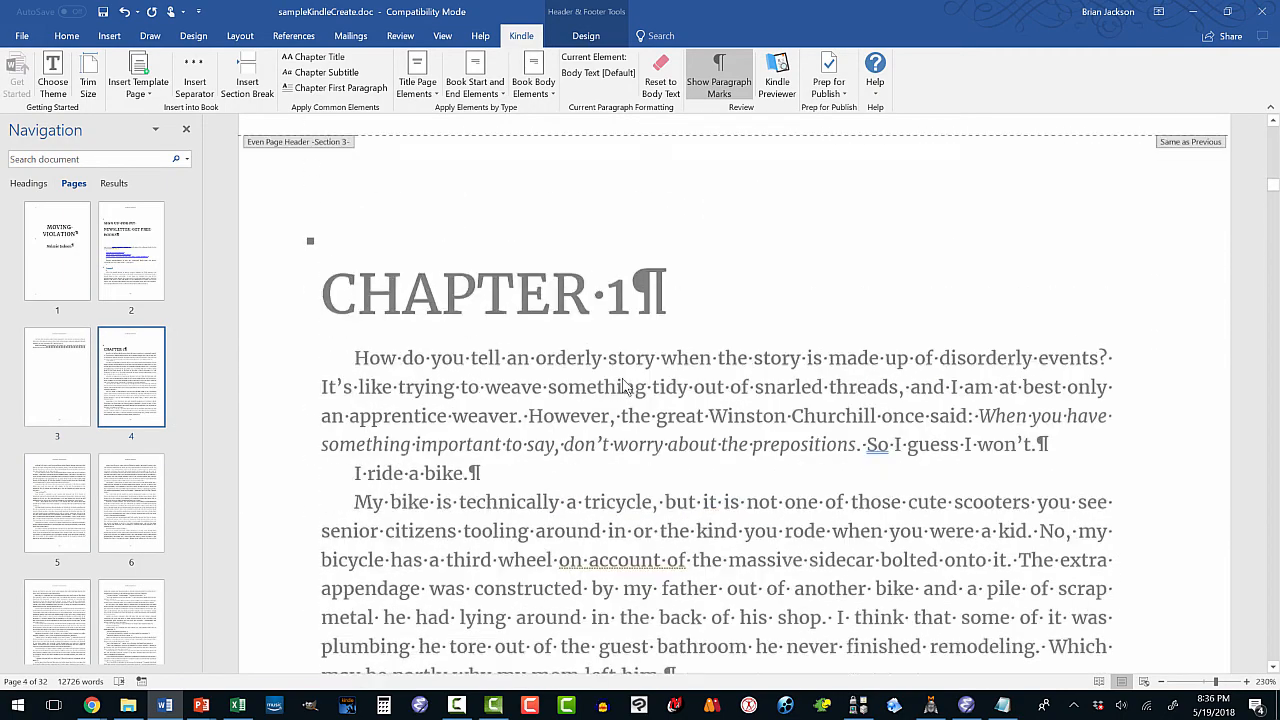
{"action": "scroll", "coordinate": [623, 378], "scroll_direction": "down", "scroll_amount": 3}
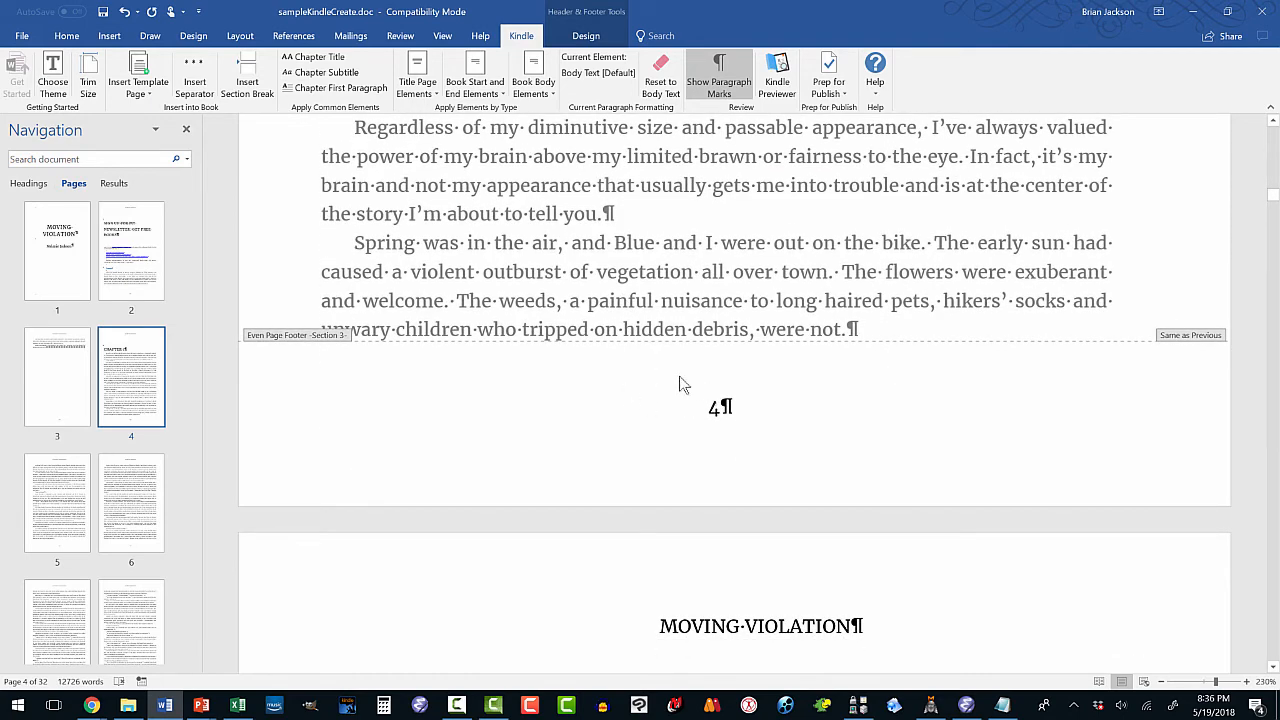
{"action": "scroll", "coordinate": [595, 360], "scroll_direction": "up", "scroll_amount": 3}
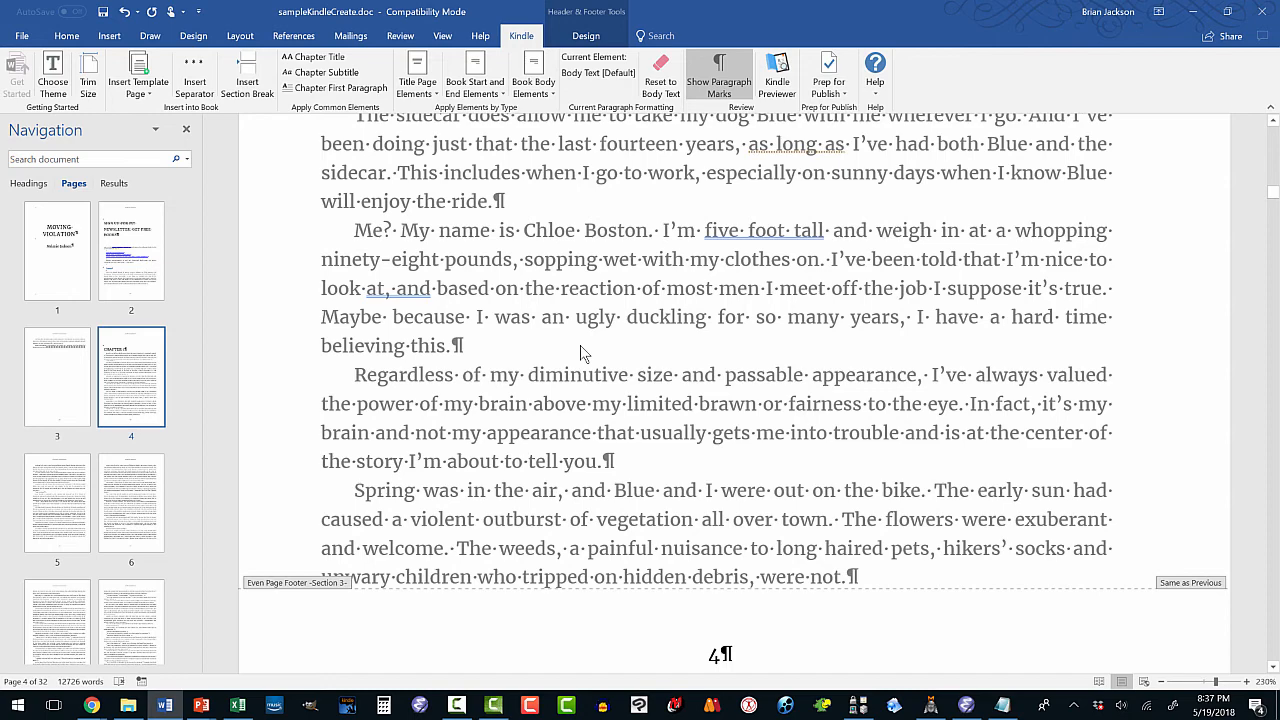
{"action": "scroll", "coordinate": [580, 347], "scroll_direction": "up", "scroll_amount": 4}
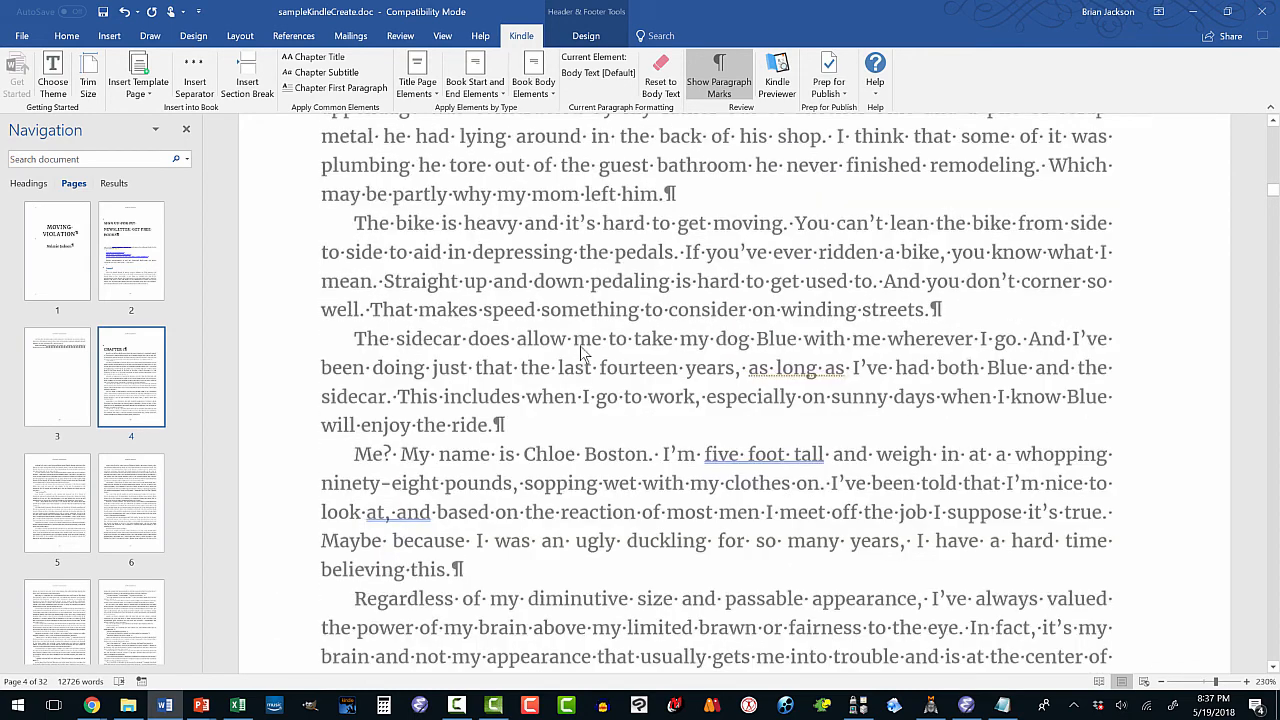
{"action": "scroll", "coordinate": [585, 352], "scroll_direction": "up", "scroll_amount": 2}
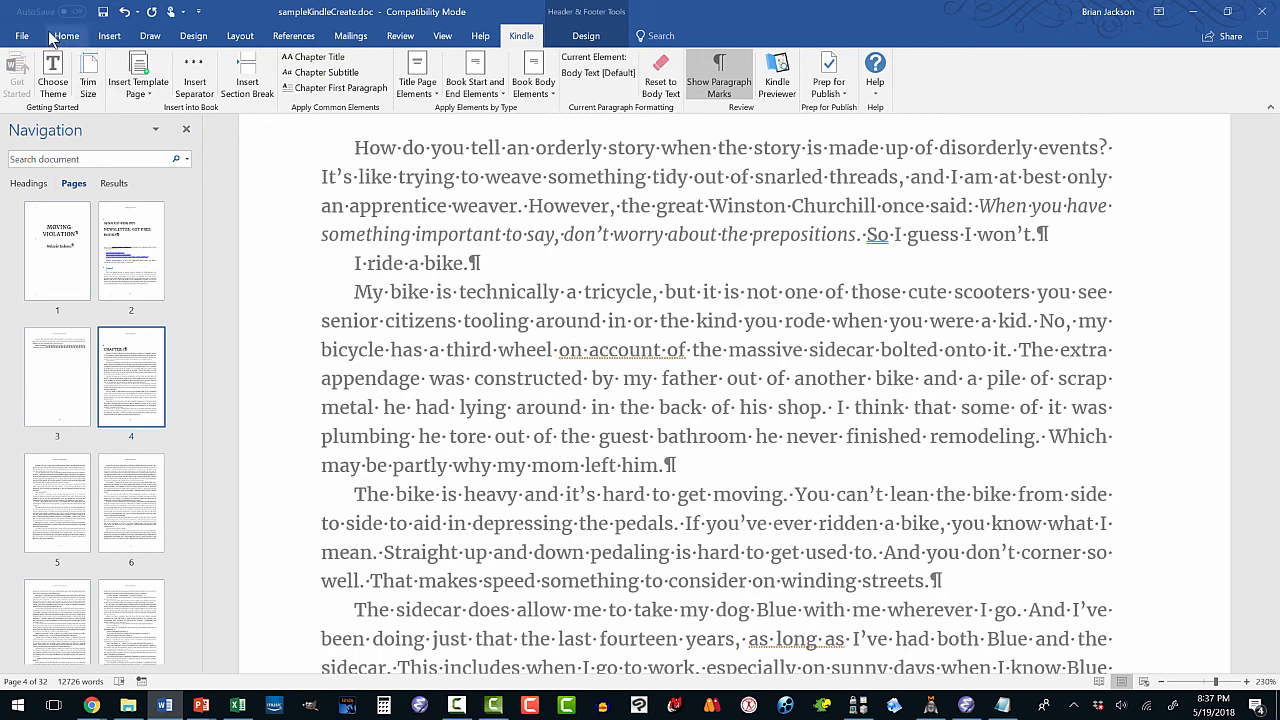
Save the manuscript, then save a copy as sampleKindleCreate.docx in the Sample folder.
{"action": "left_click", "coordinate": [104, 14]}
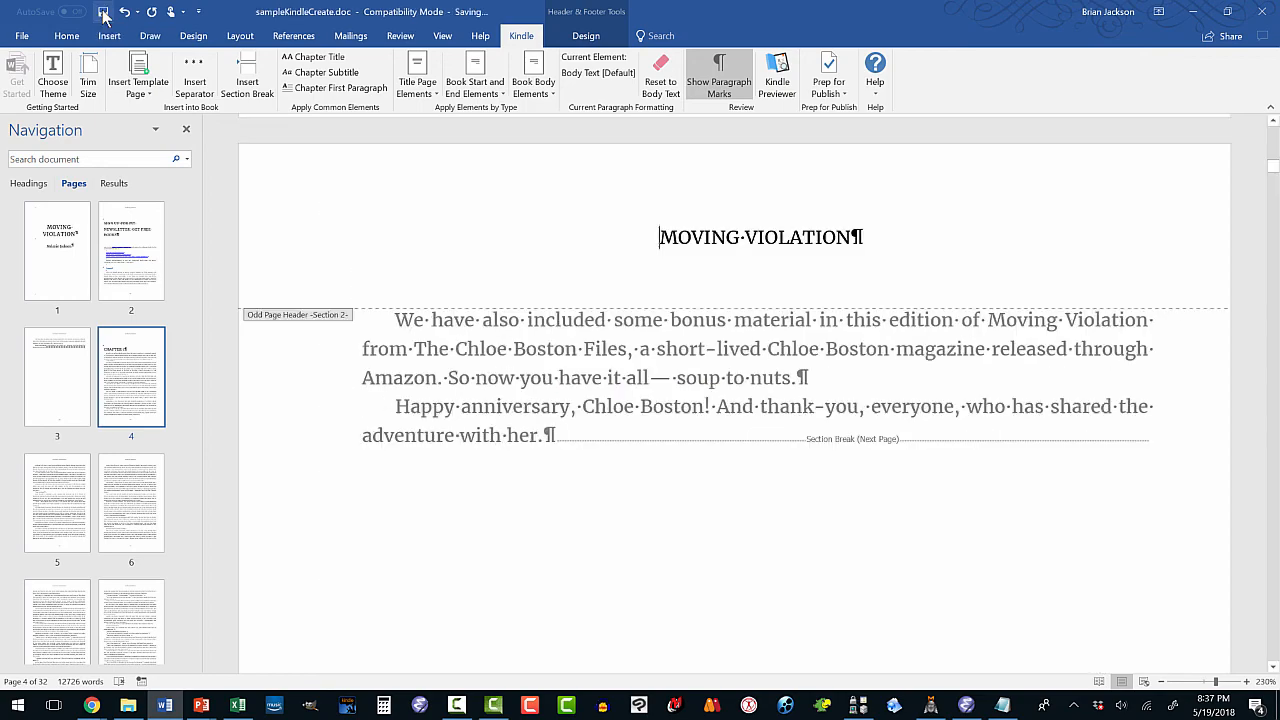
{"action": "left_click", "coordinate": [24, 36]}
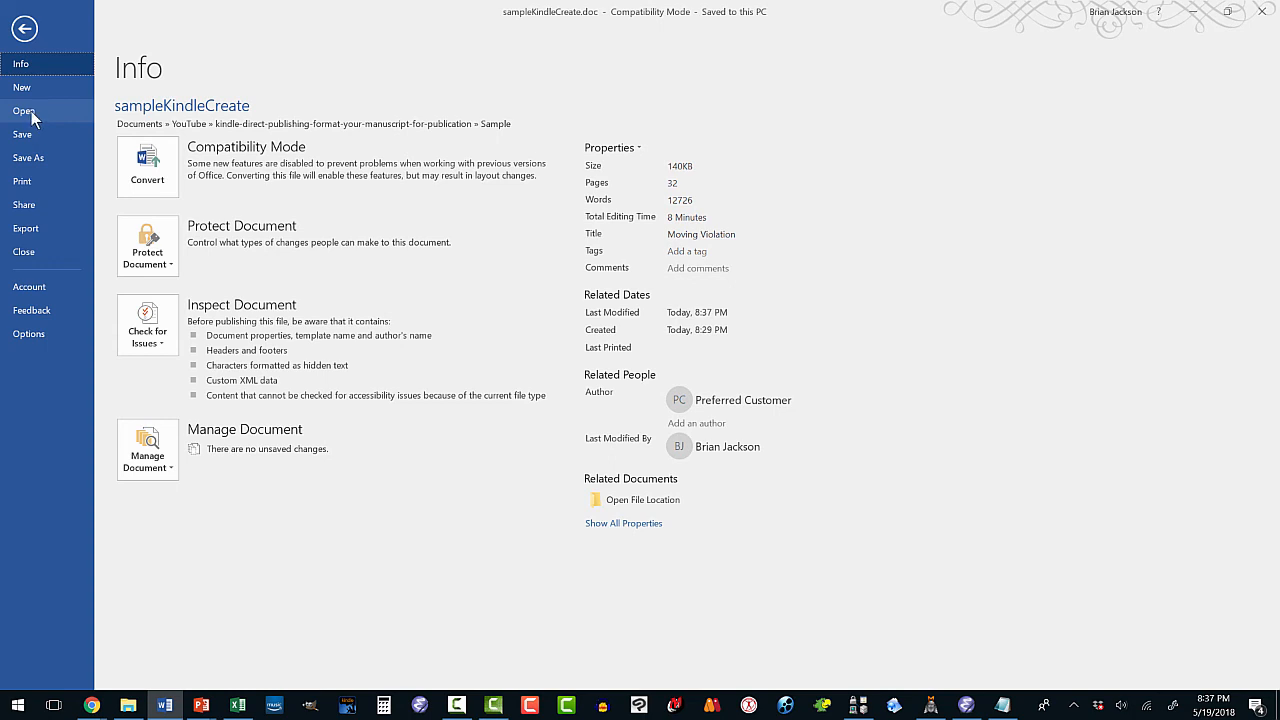
{"action": "left_click", "coordinate": [32, 158]}
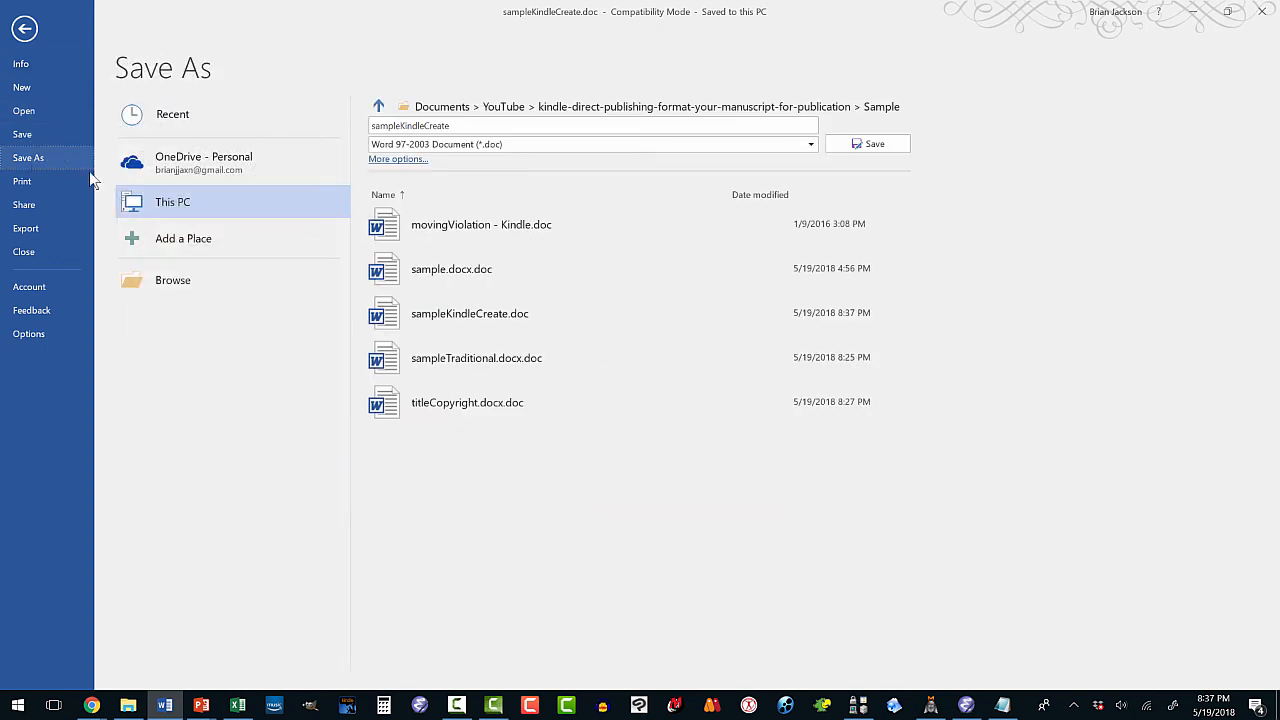
{"action": "left_click", "coordinate": [184, 279]}
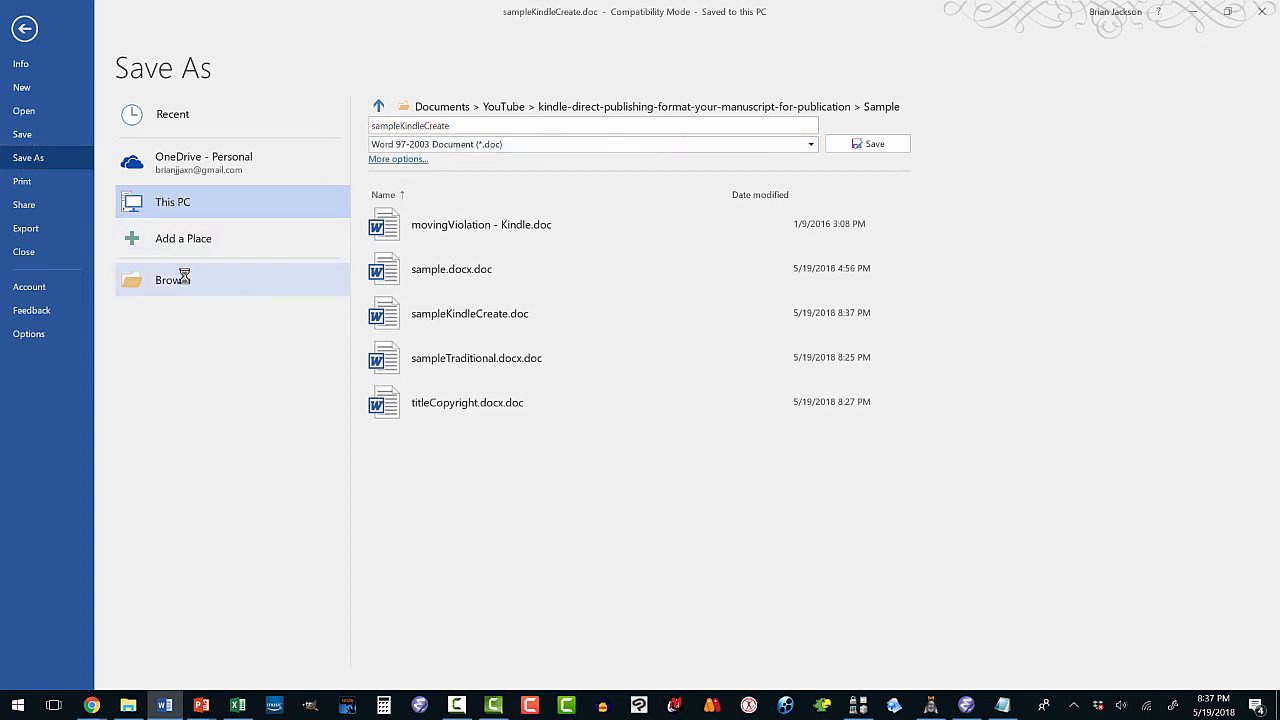
{"action": "left_click", "coordinate": [222, 251]}
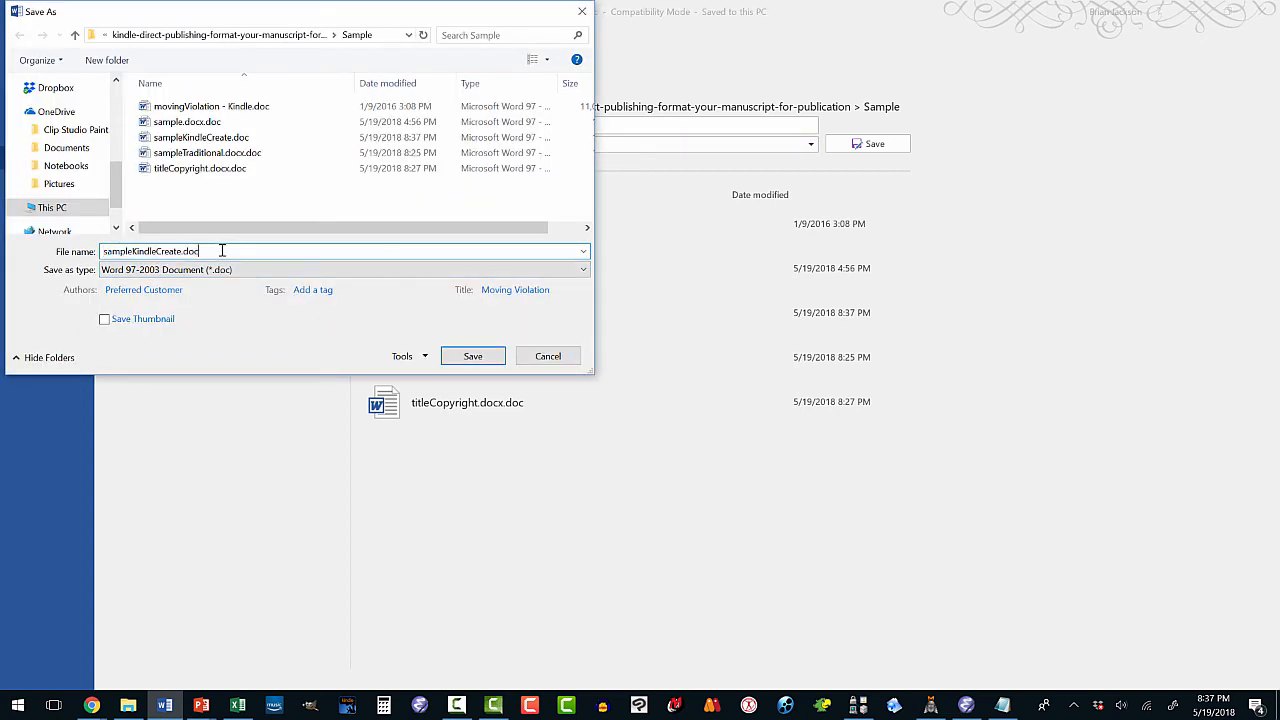
{"action": "type", "text": "x"}
{"action": "left_click", "coordinate": [471, 356]}
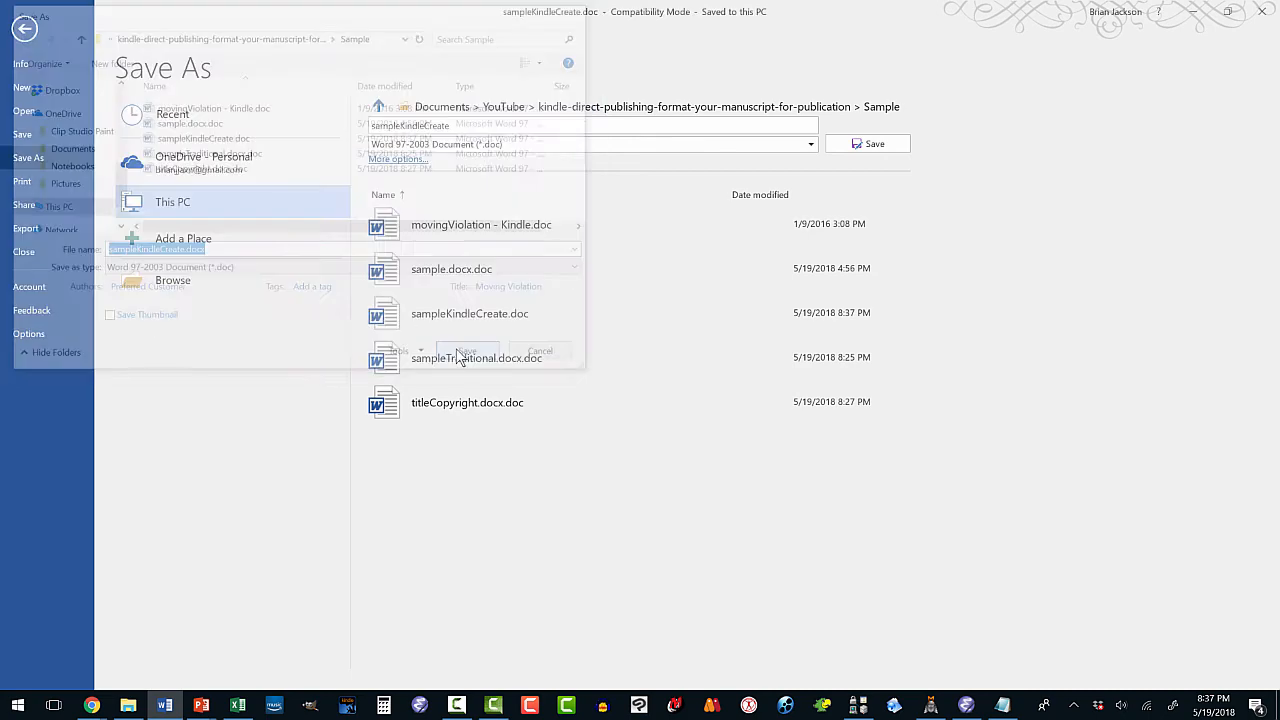